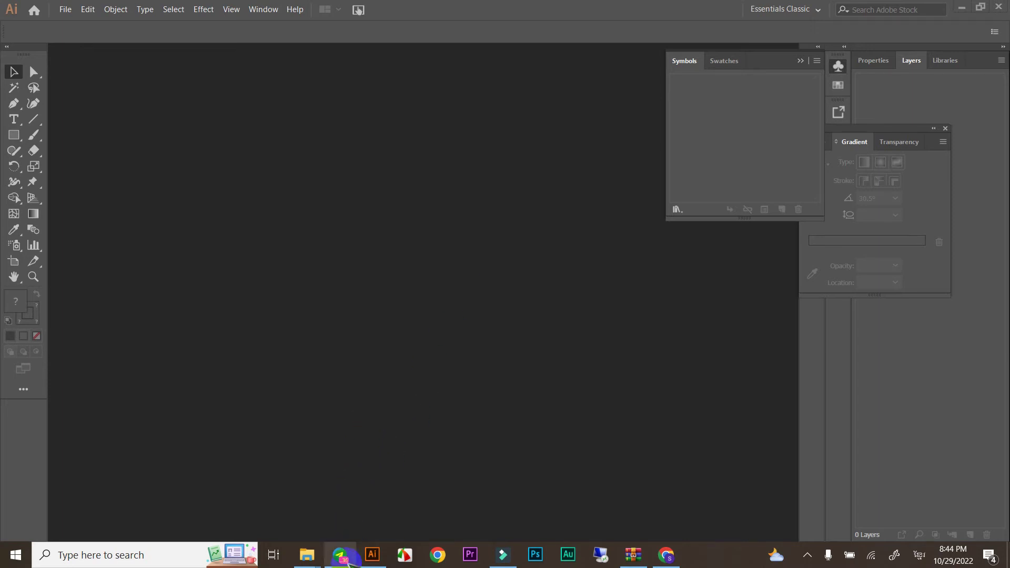
# - Bring up the Telegram chat showing the Constitution Day ribbon reference image
pyautogui.click(354, 552)
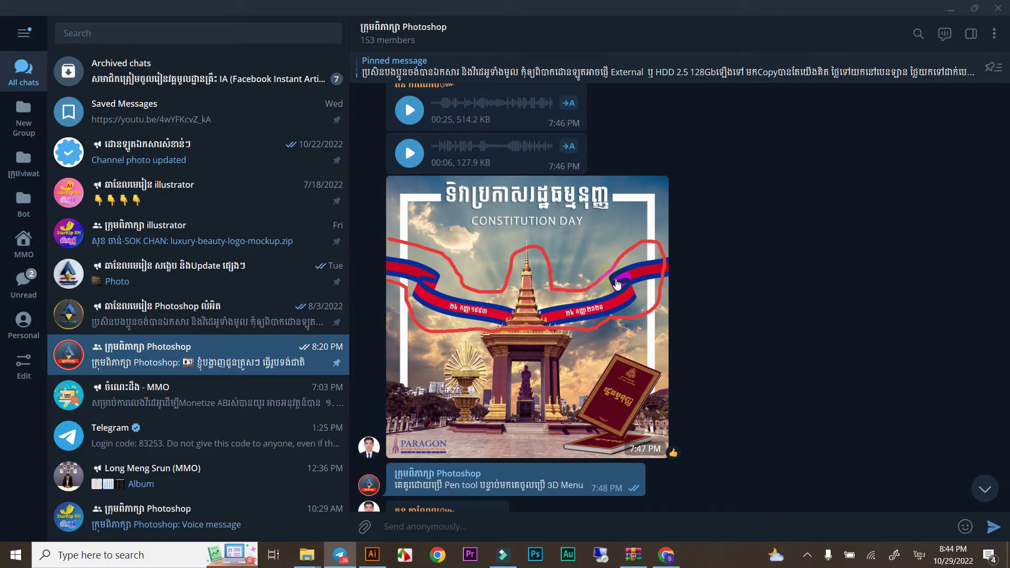
# - Minimize Telegram to get back to the empty Illustrator workspace
pyautogui.click(953, 13)
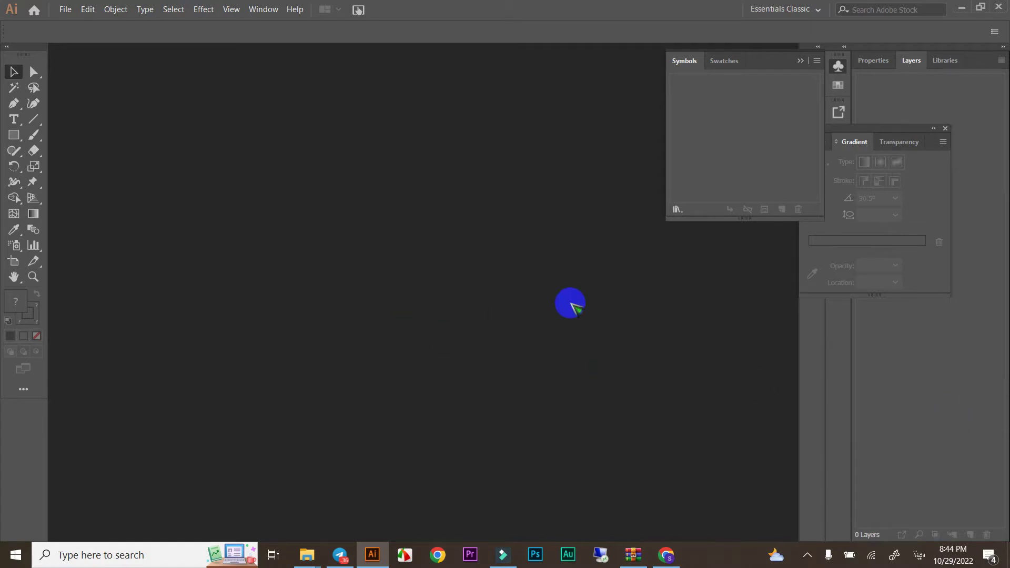
pyautogui.click(64, 11)
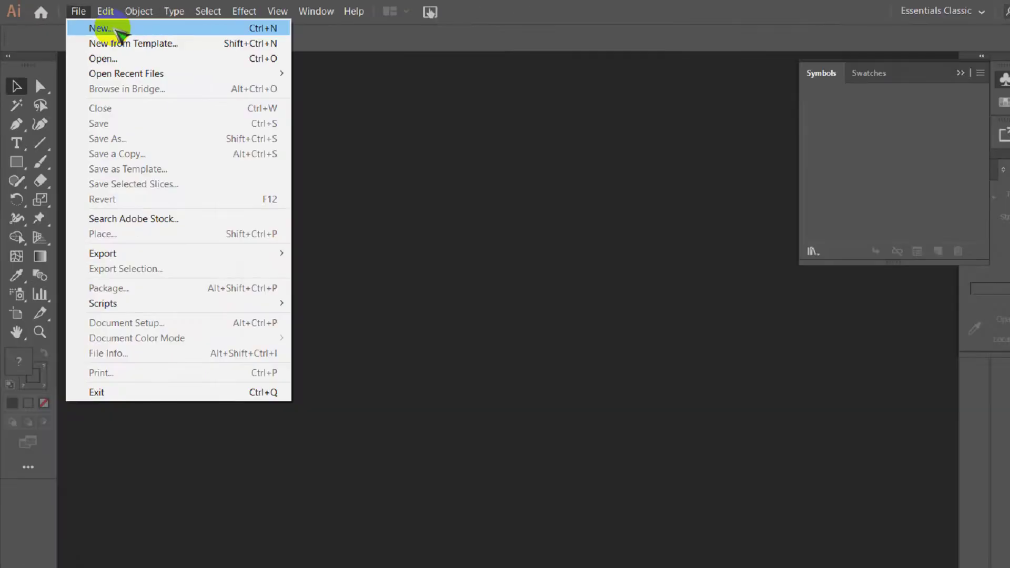
# - Create a landscape Poster document (1728 × 1296 pt) from the Art & Illustration presets
pyautogui.click(288, 74)
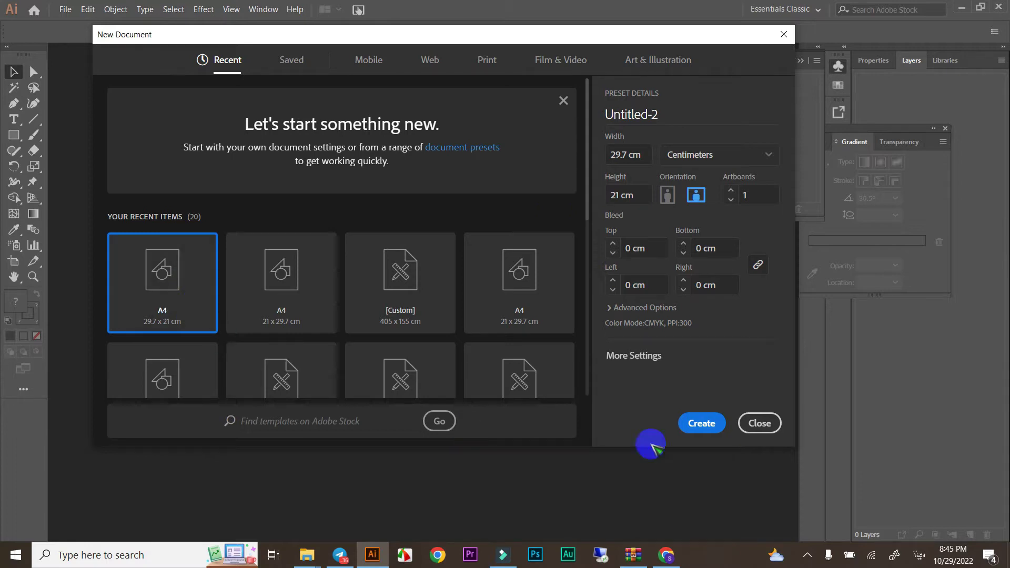
pyautogui.click(491, 65)
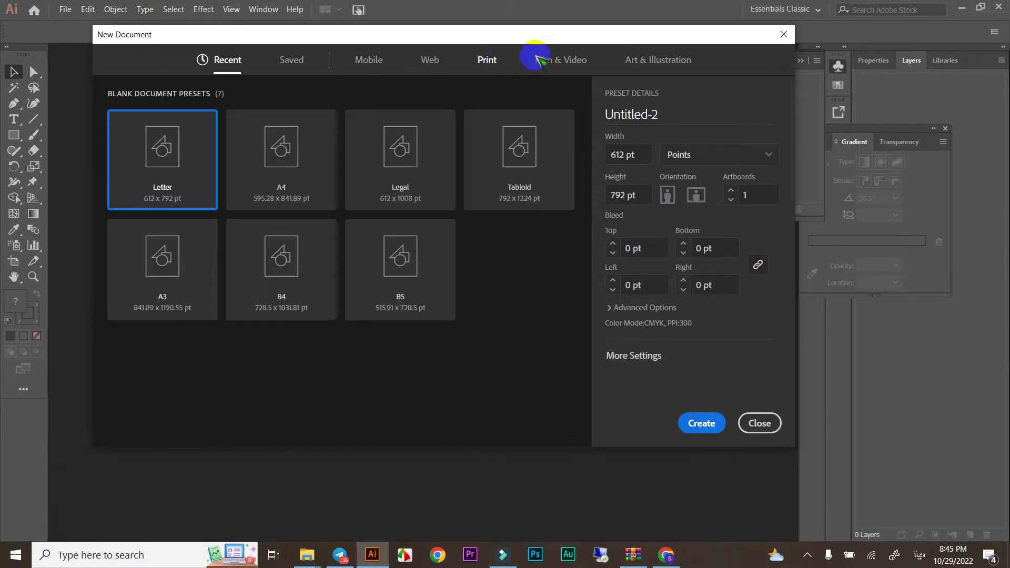
pyautogui.click(557, 62)
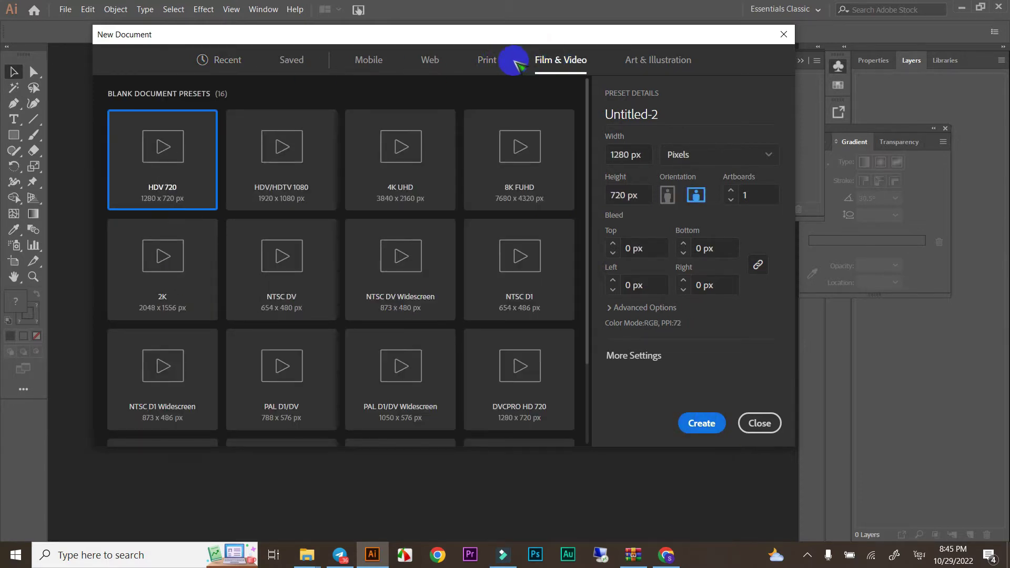
pyautogui.click(655, 59)
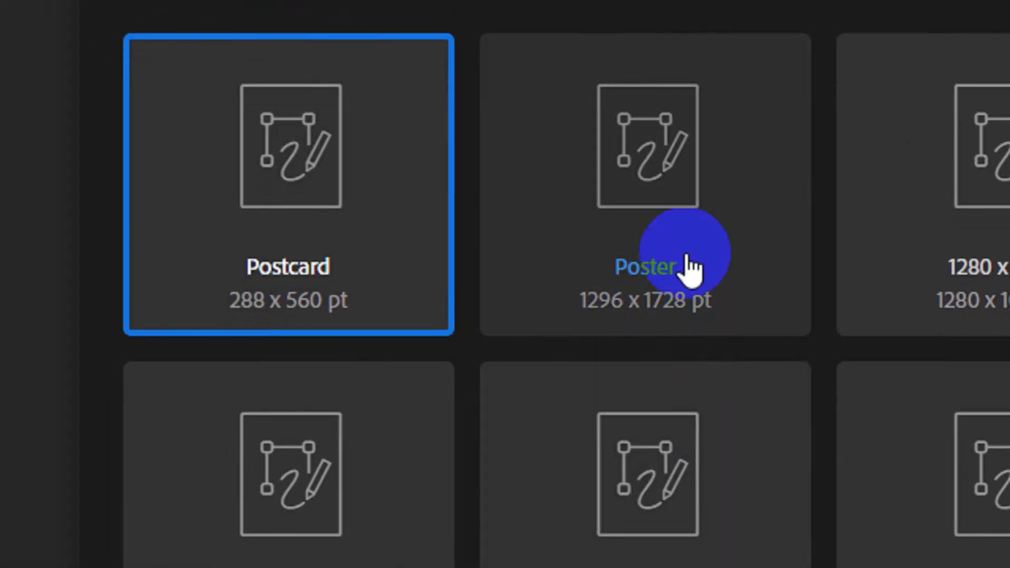
pyautogui.click(684, 174)
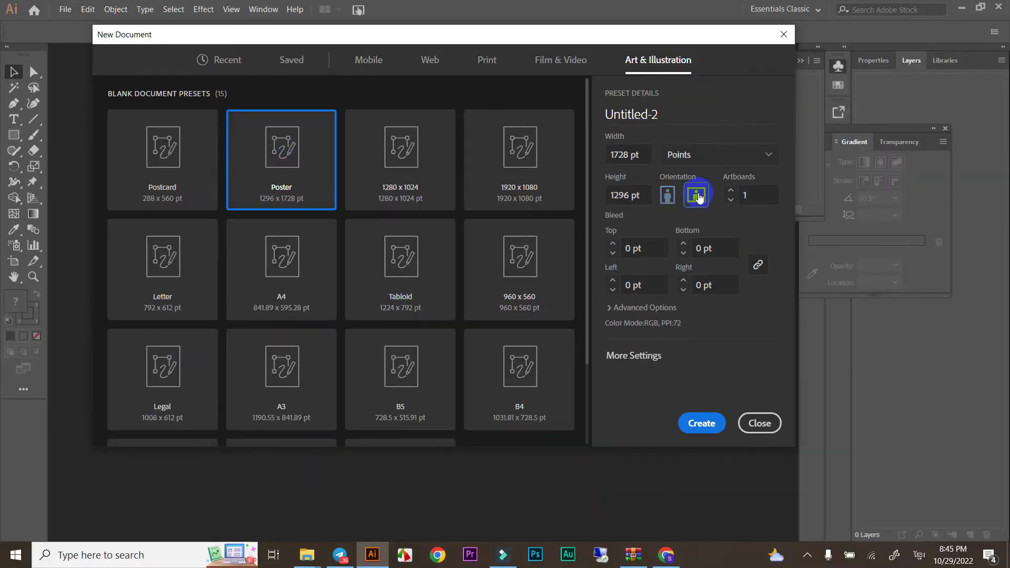
pyautogui.click(700, 427)
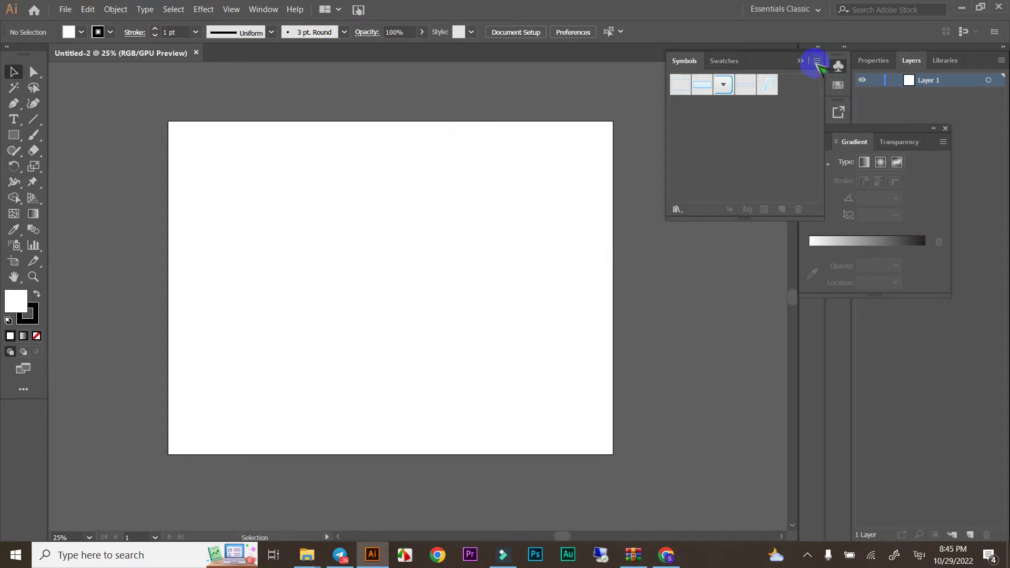
# - Close the Symbols and Swatches panels
pyautogui.rightClick(837, 66)
pyautogui.click(855, 71)
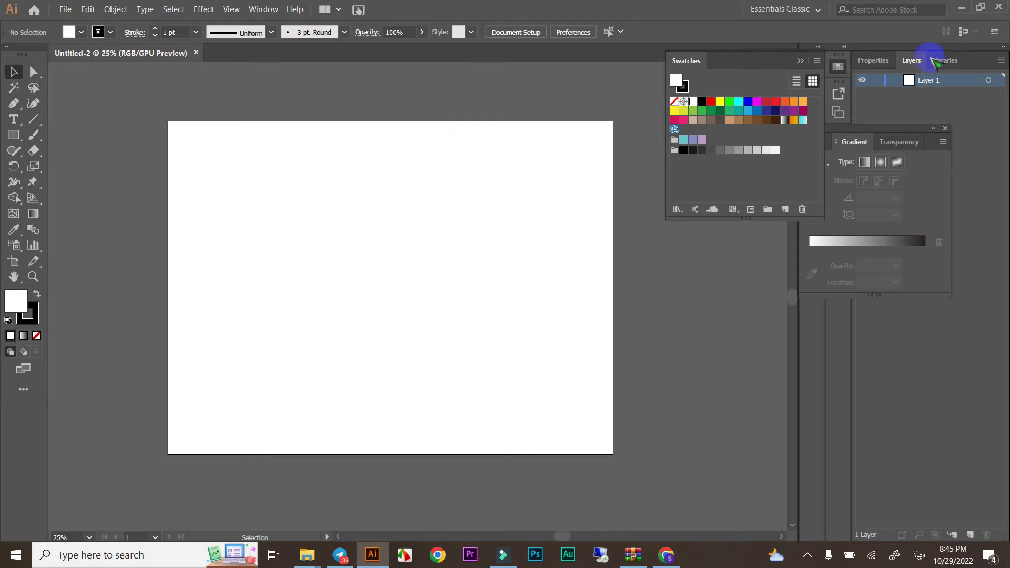
pyautogui.rightClick(838, 67)
pyautogui.click(849, 74)
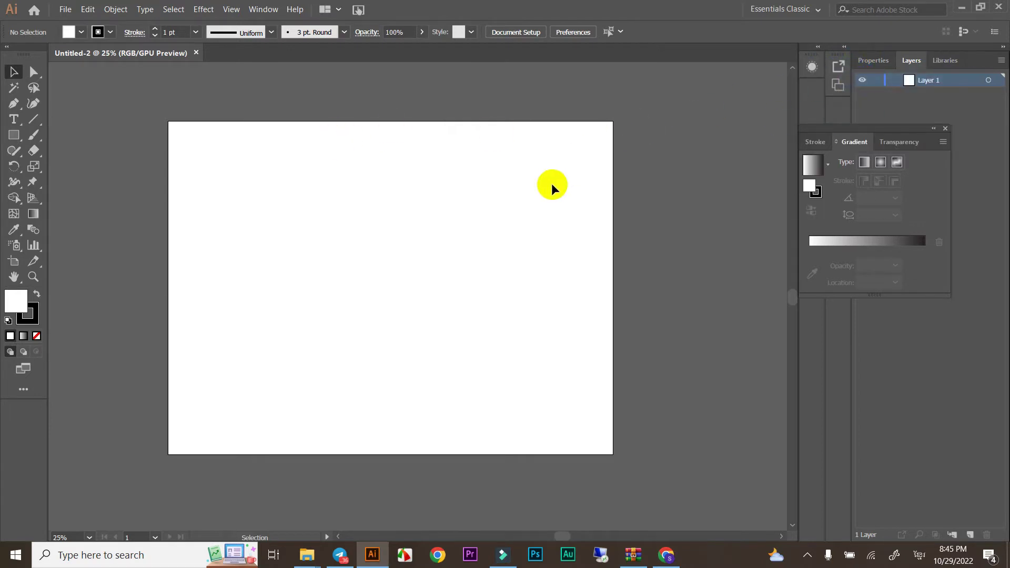
# - Adjust the zoom, then switch back to the Telegram reference image
pyautogui.scroll(-1, 551, 189)
pyautogui.scroll(-1, 513, 203)
pyautogui.scroll(2, 488, 207)
pyautogui.scroll(-1, 488, 209)
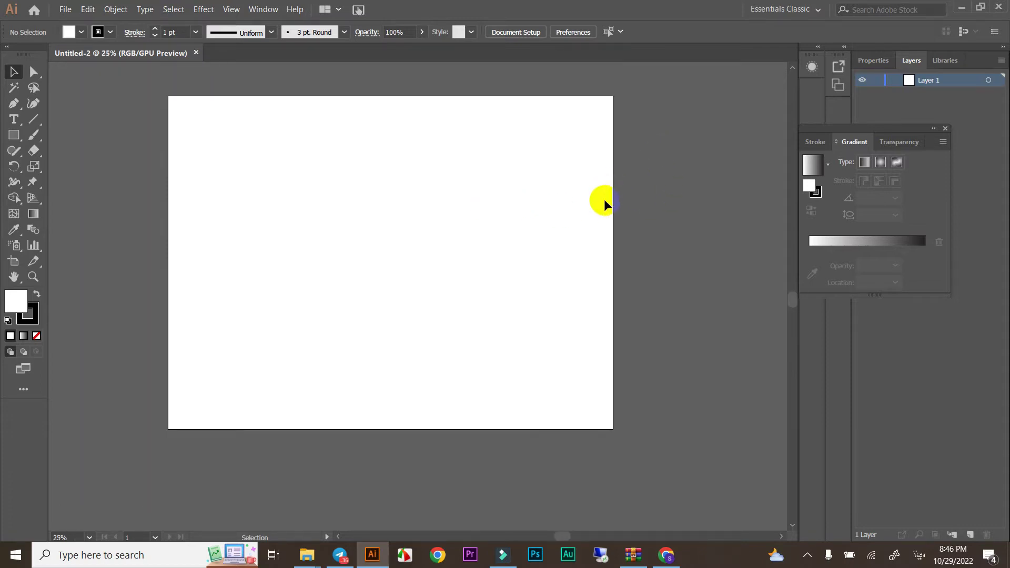
pyautogui.click(341, 556)
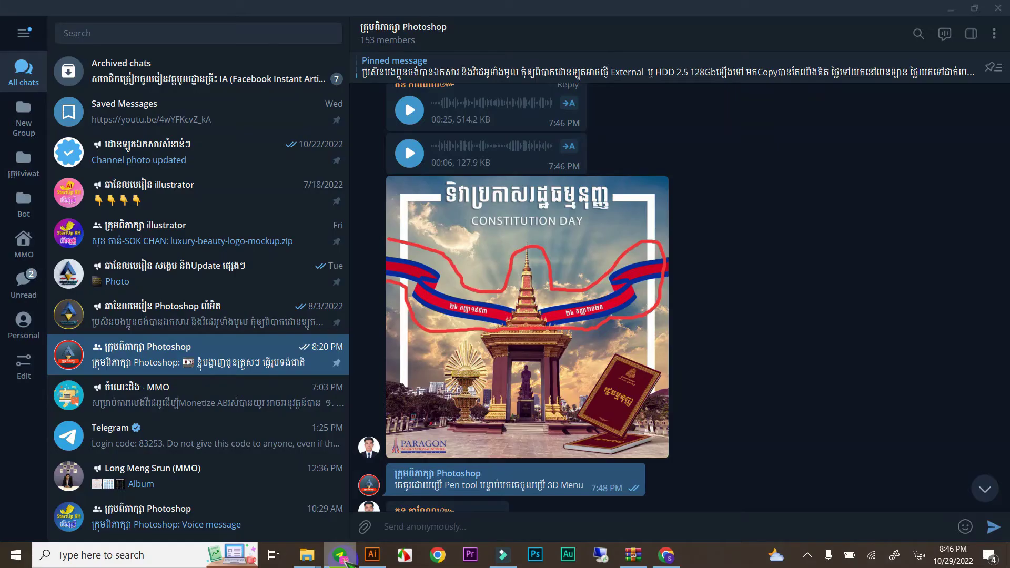
# - View the Constitution Day poster full size, then return to Illustrator
pyautogui.click(421, 447)
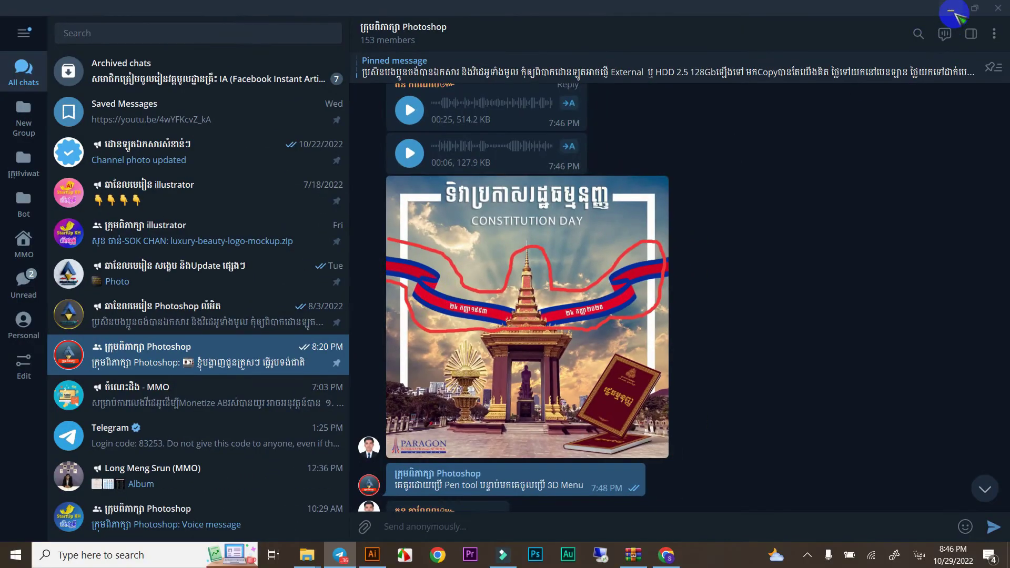
pyautogui.click(951, 10)
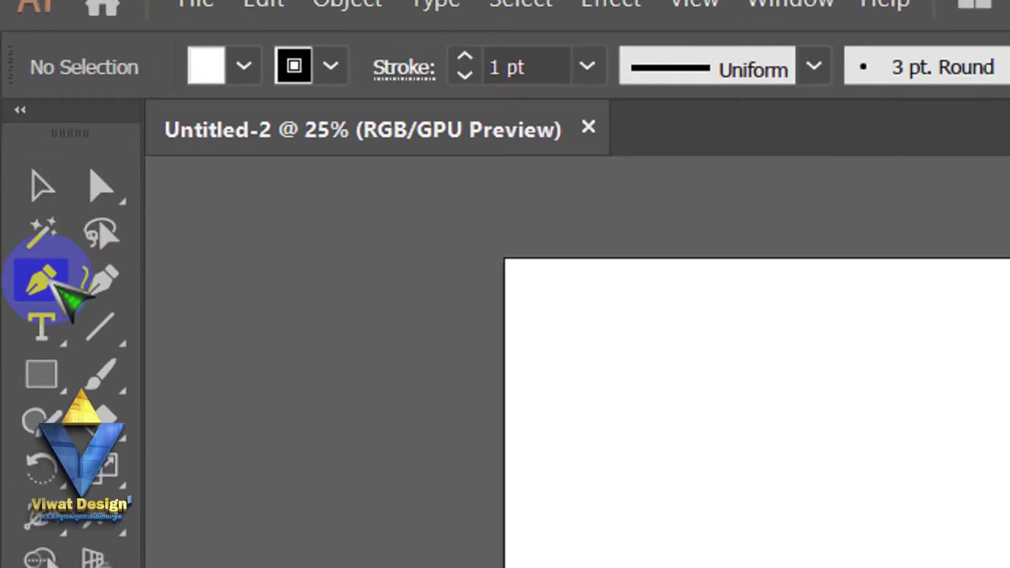
# - Draw a seven-point Curvature-tool wave across the top of the artboard, edge to edge
pyautogui.click(94, 290)
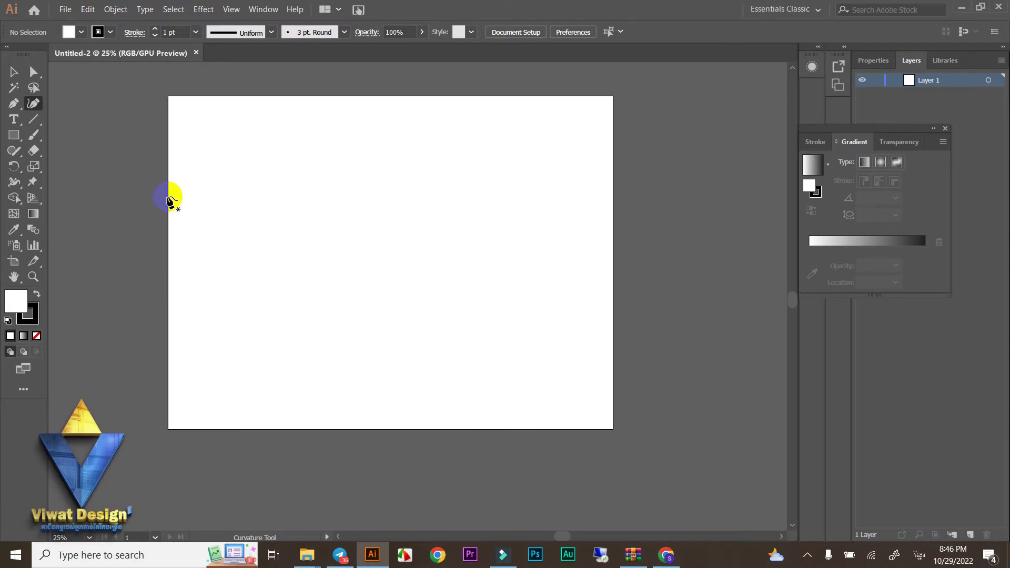
pyautogui.click(168, 155)
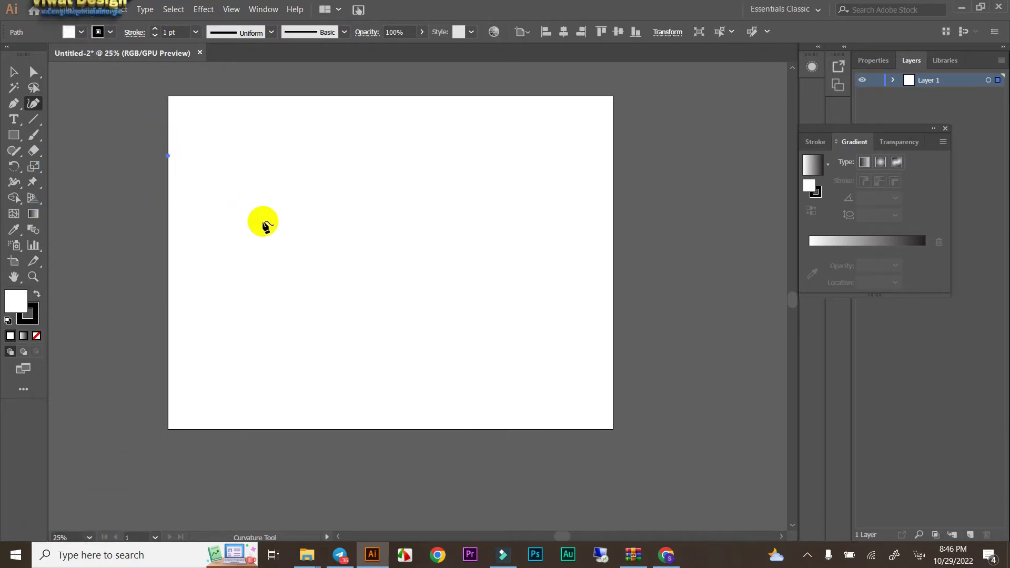
pyautogui.click(282, 217)
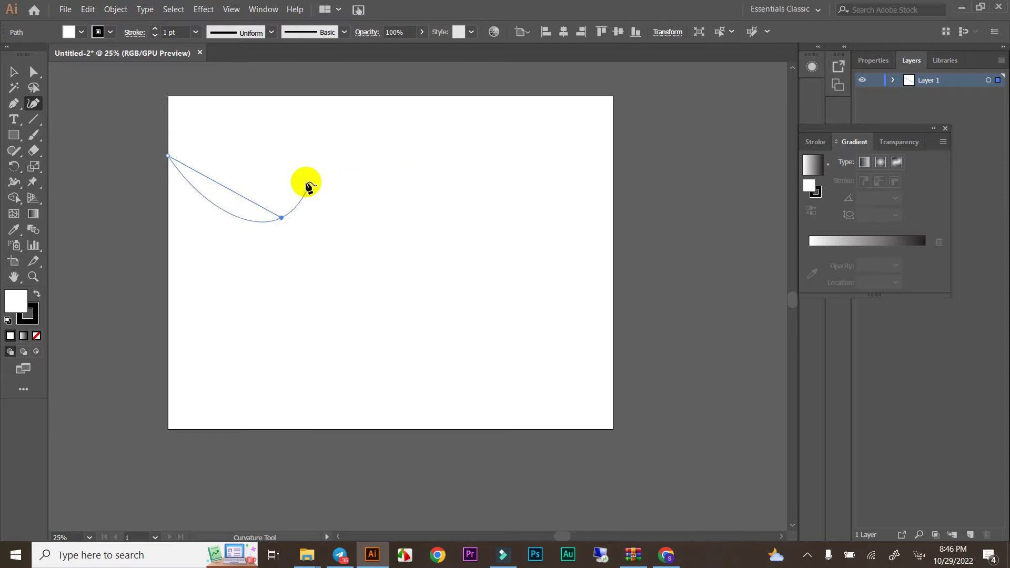
pyautogui.click(268, 154)
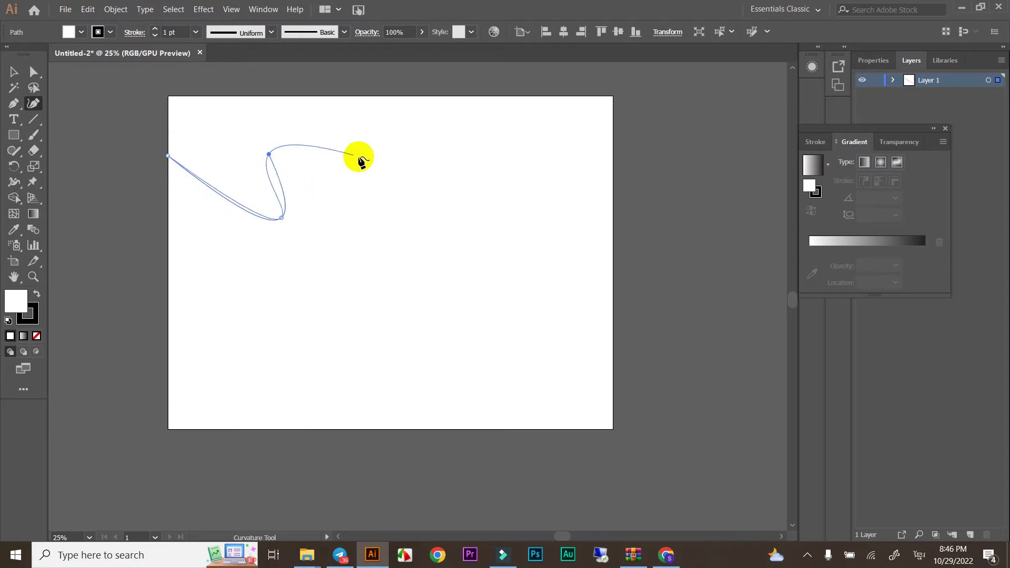
pyautogui.click(414, 210)
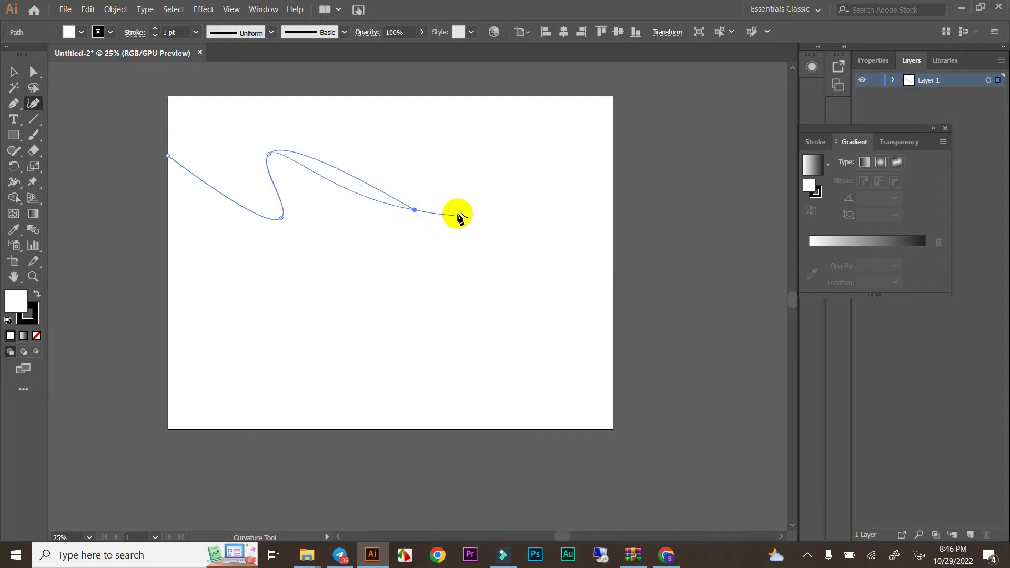
pyautogui.click(406, 144)
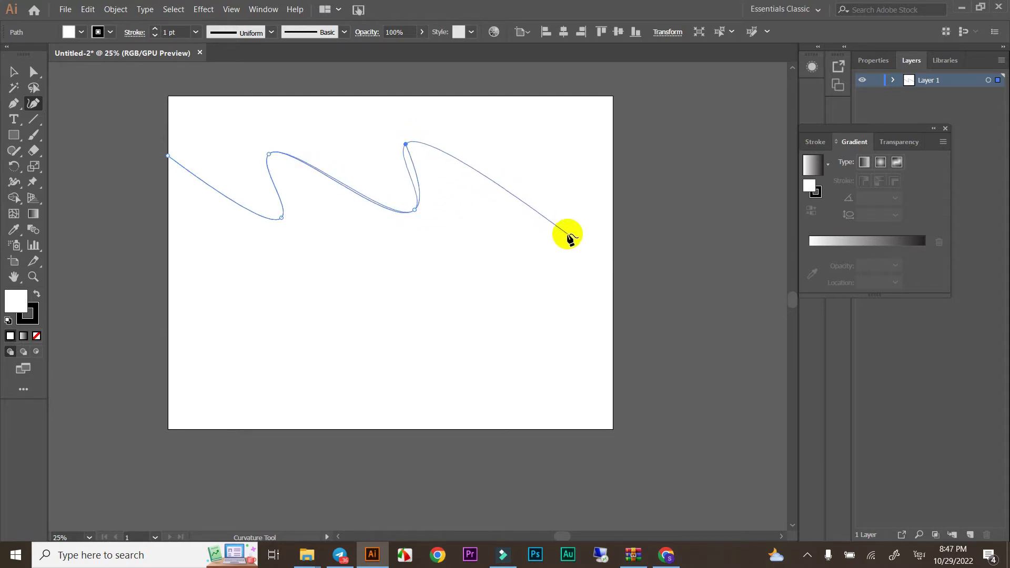
pyautogui.click(509, 195)
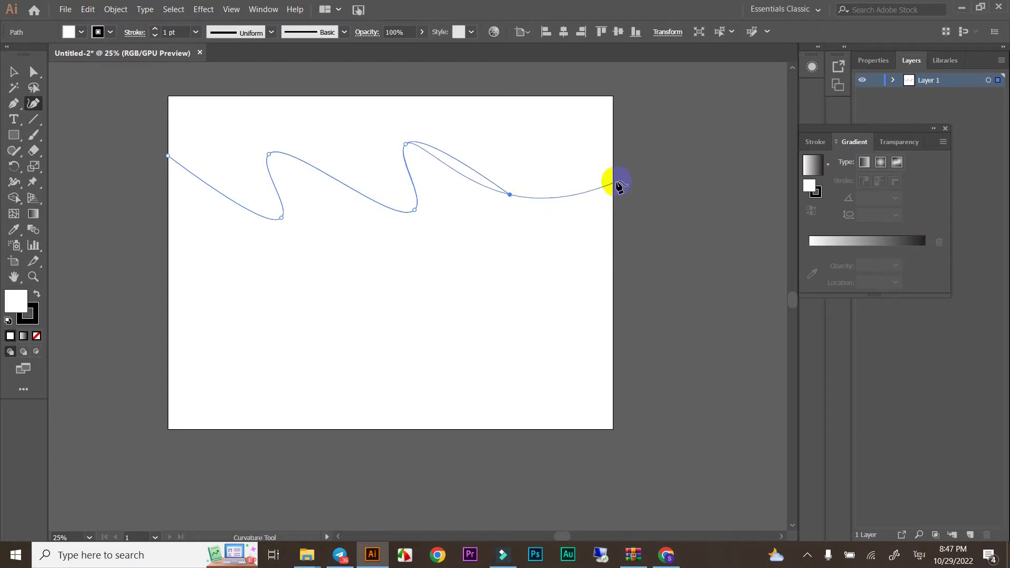
pyautogui.click(615, 182)
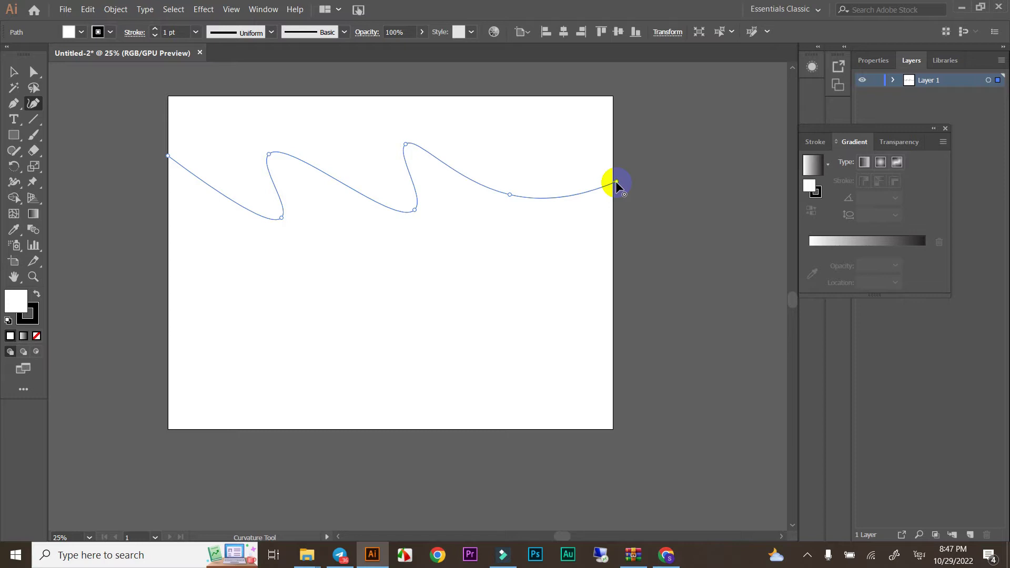
# - Set the wave curve's fill to None
pyautogui.click(82, 33)
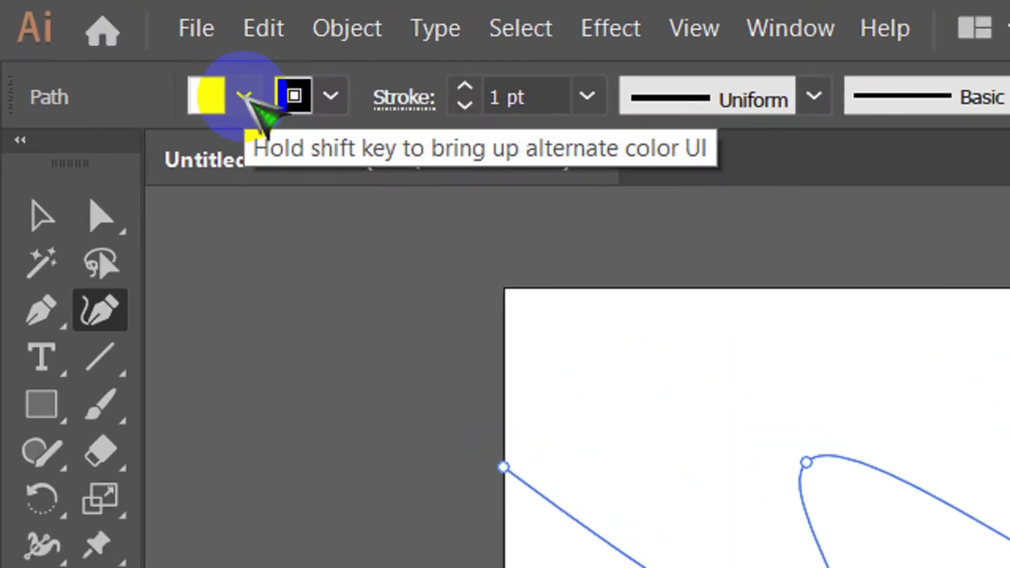
pyautogui.click(83, 33)
pyautogui.click(8, 55)
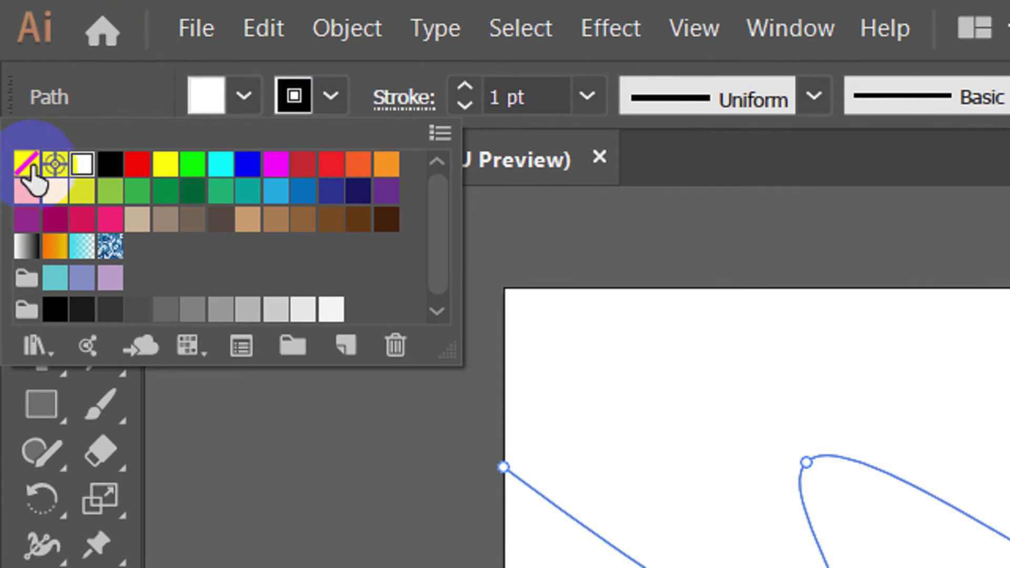
pyautogui.click(26, 165)
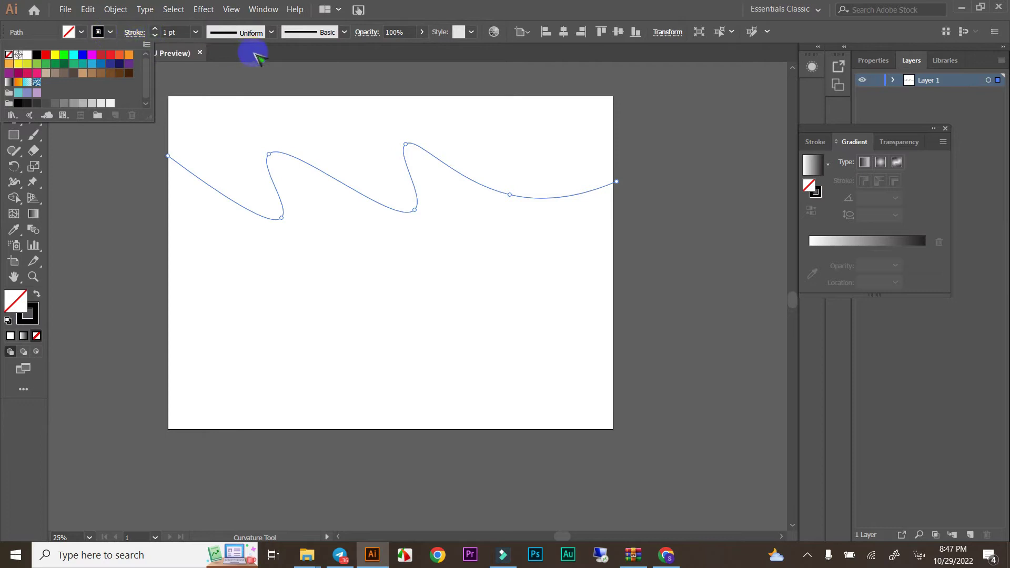
pyautogui.click(473, 15)
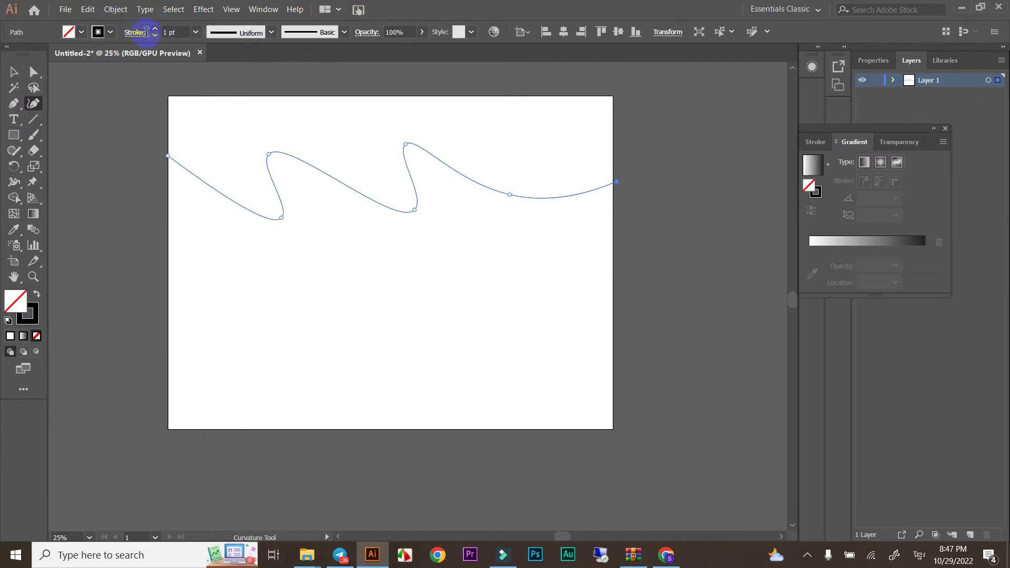
# - Marquee-select the whole wave curve with the Selection tool
pyautogui.click(16, 72)
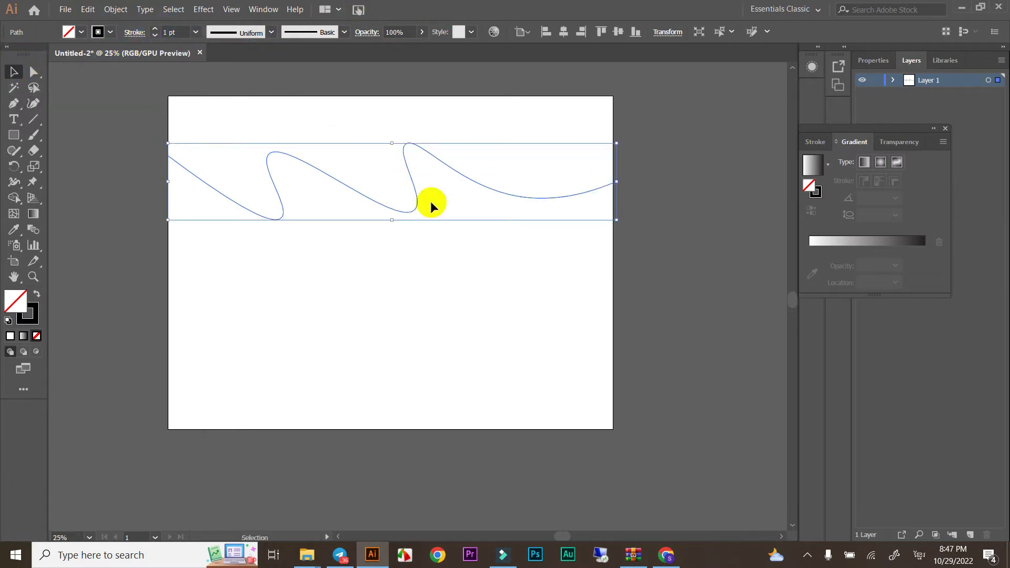
pyautogui.click(610, 302)
pyautogui.moveTo(210, 118); pyautogui.dragTo(612, 229)
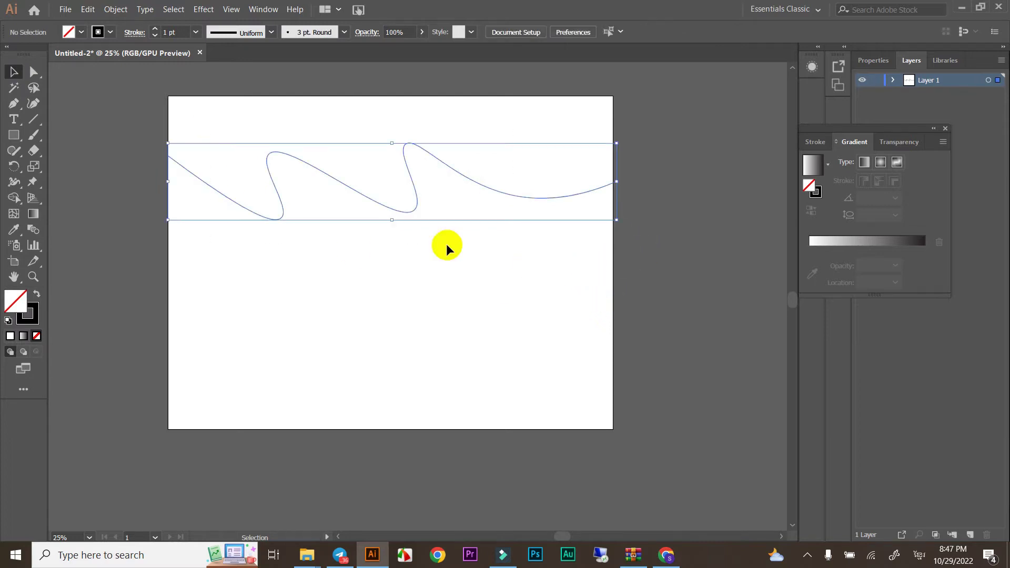
pyautogui.click(287, 271)
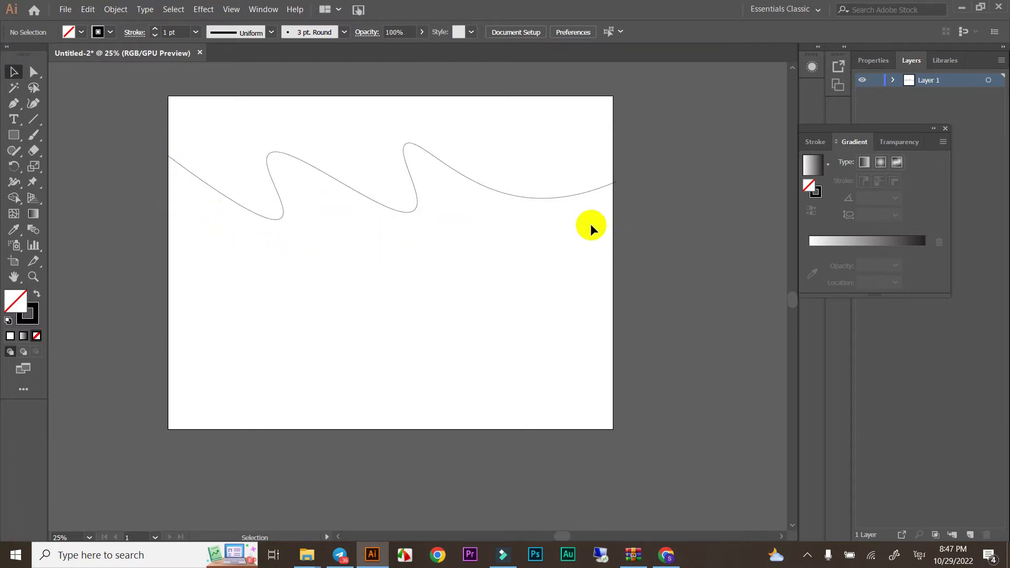
pyautogui.moveTo(154, 118); pyautogui.dragTo(473, 244)
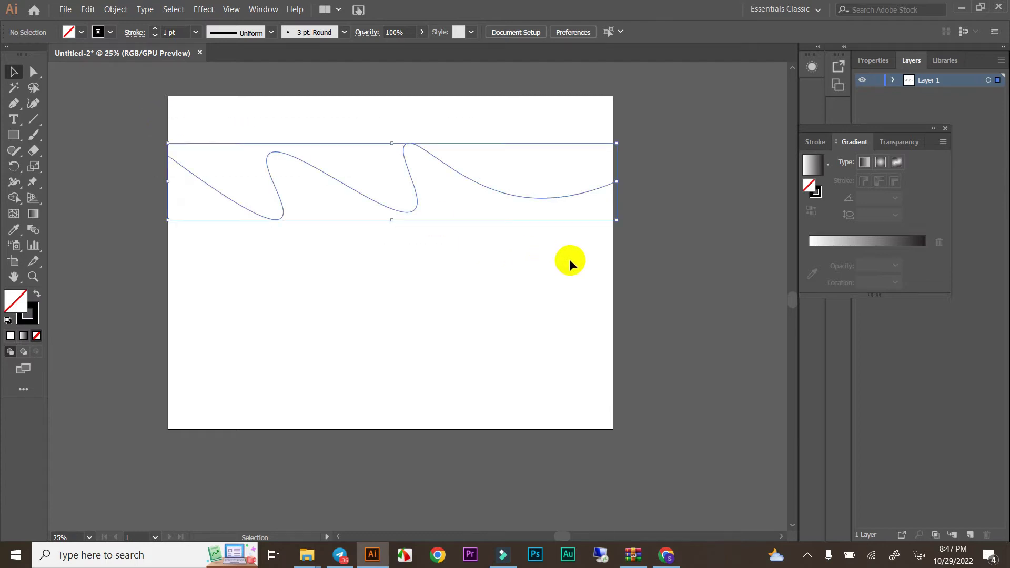
pyautogui.click(452, 279)
pyautogui.moveTo(220, 126); pyautogui.dragTo(505, 200)
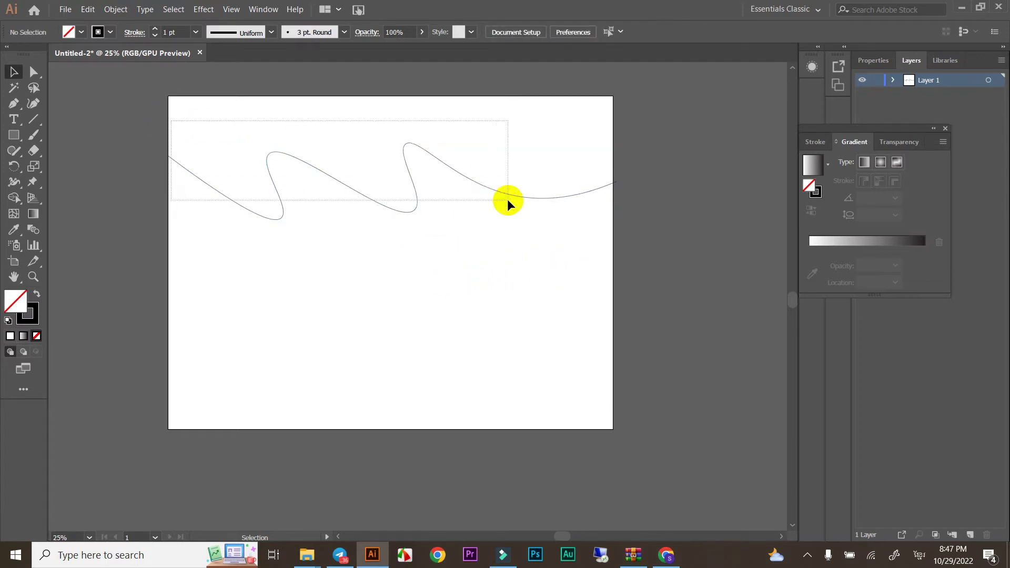
pyautogui.click(204, 9)
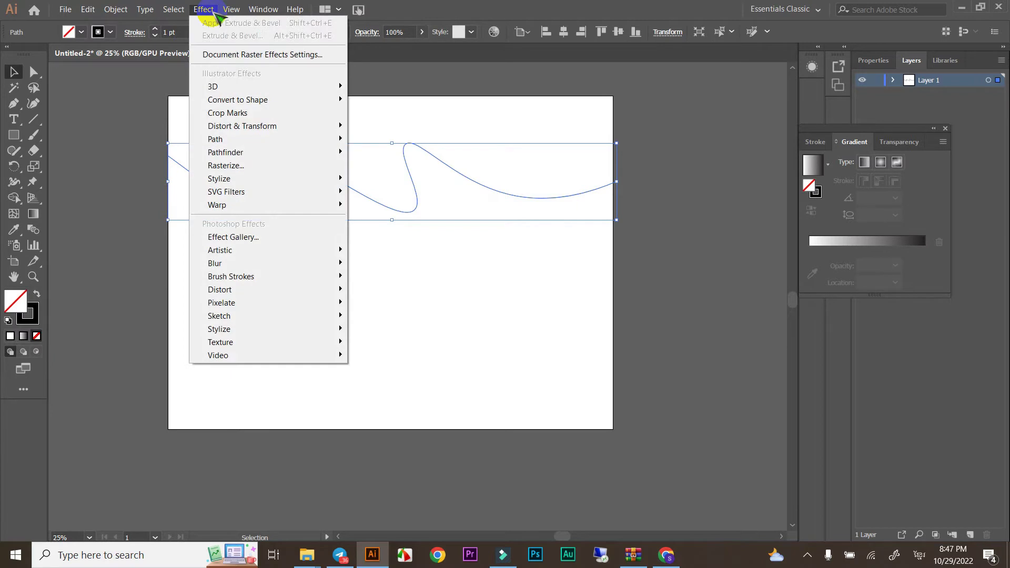
pyautogui.moveTo(286, 131)
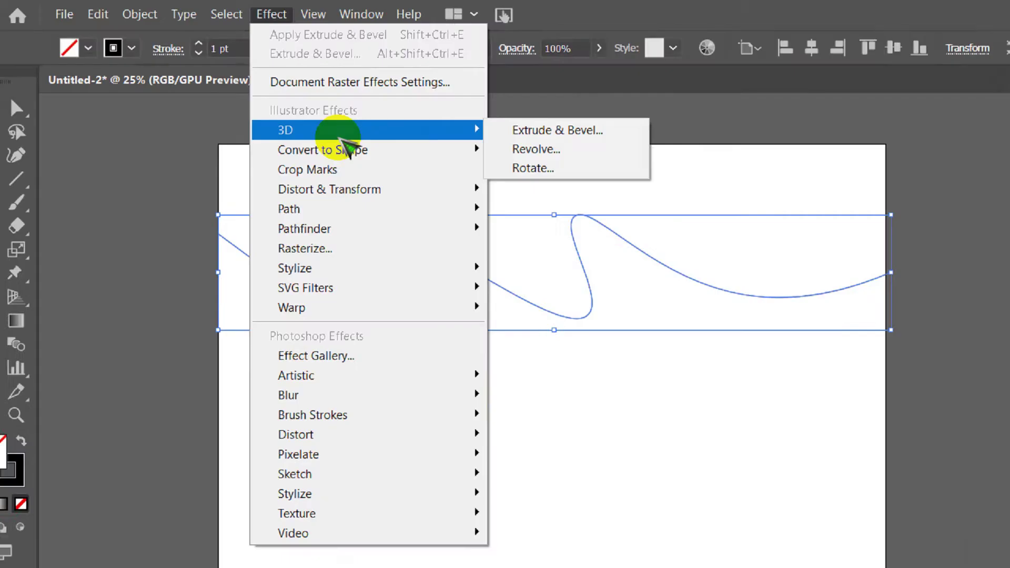
pyautogui.click(206, 10)
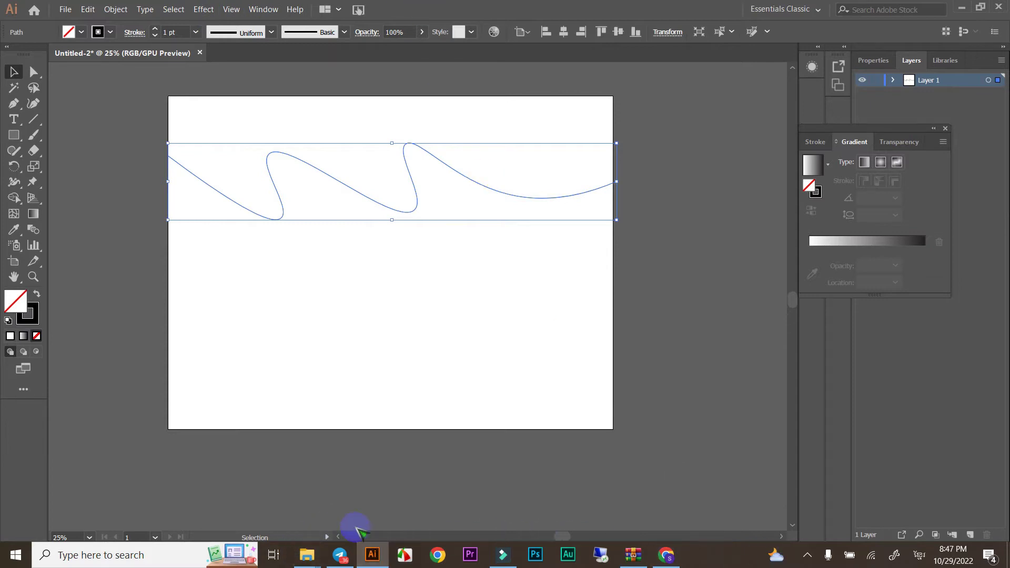
pyautogui.click(273, 299)
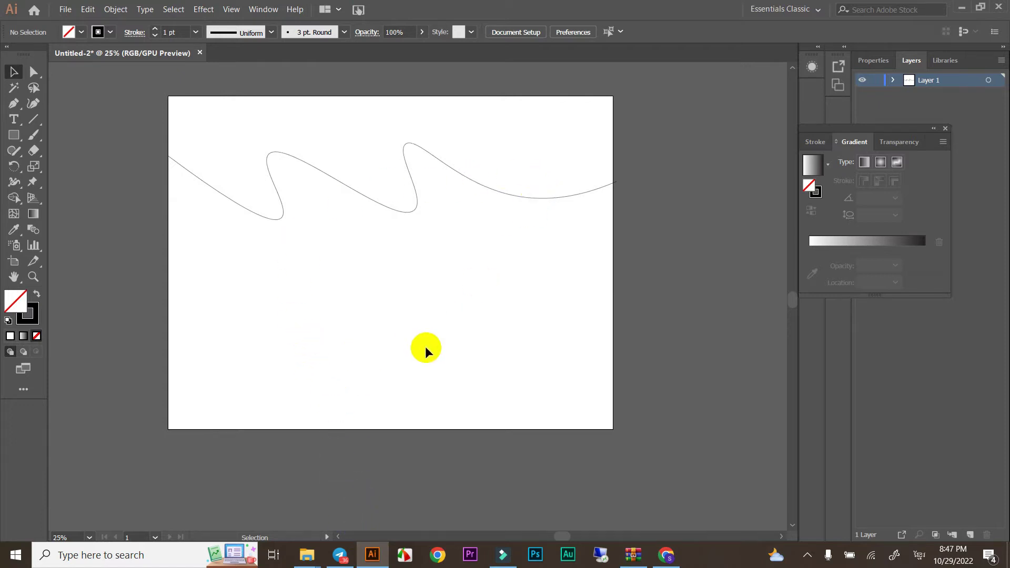
pyautogui.click(341, 553)
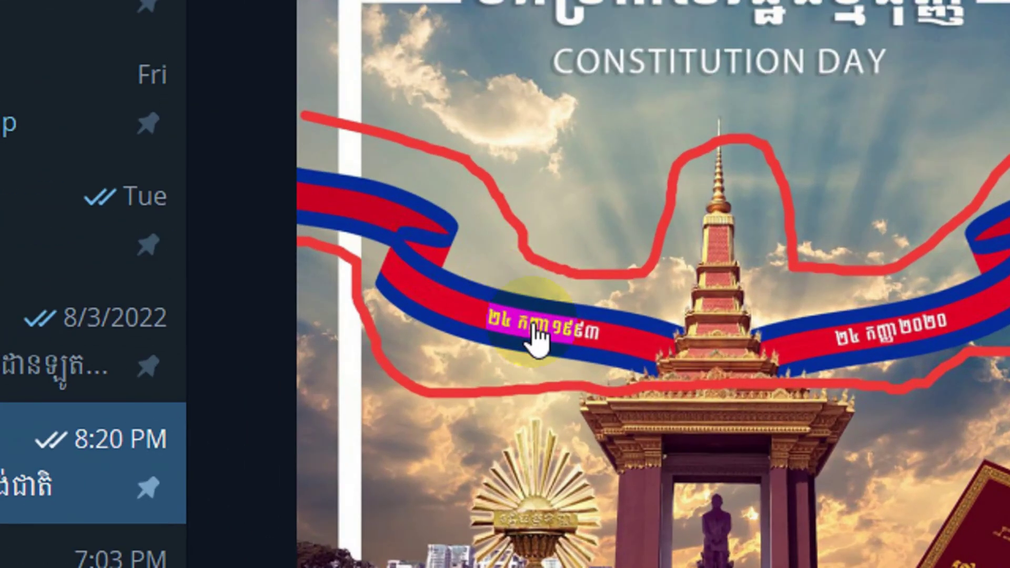
pyautogui.moveTo(498, 298); pyautogui.dragTo(481, 324)
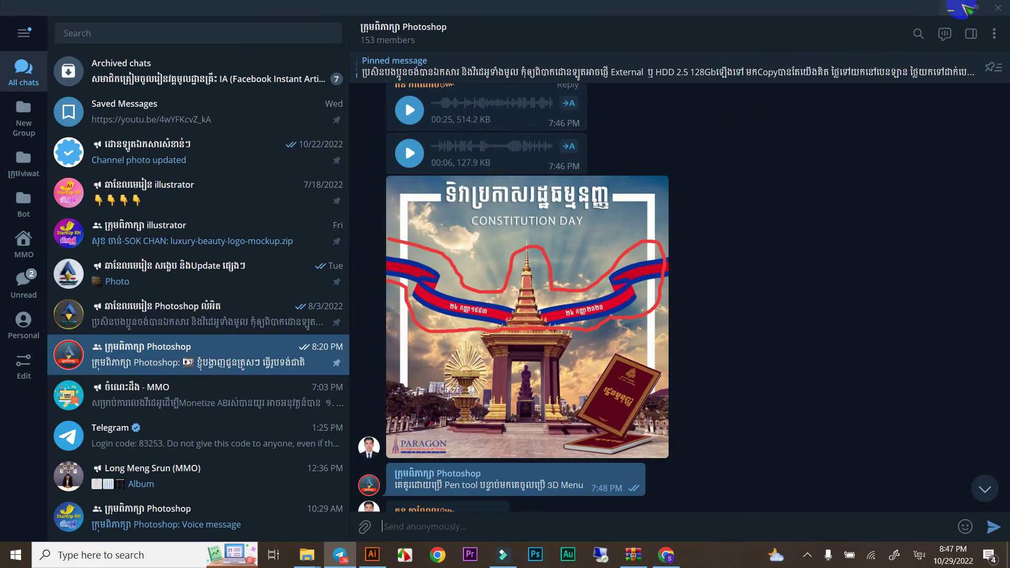
pyautogui.click(952, 11)
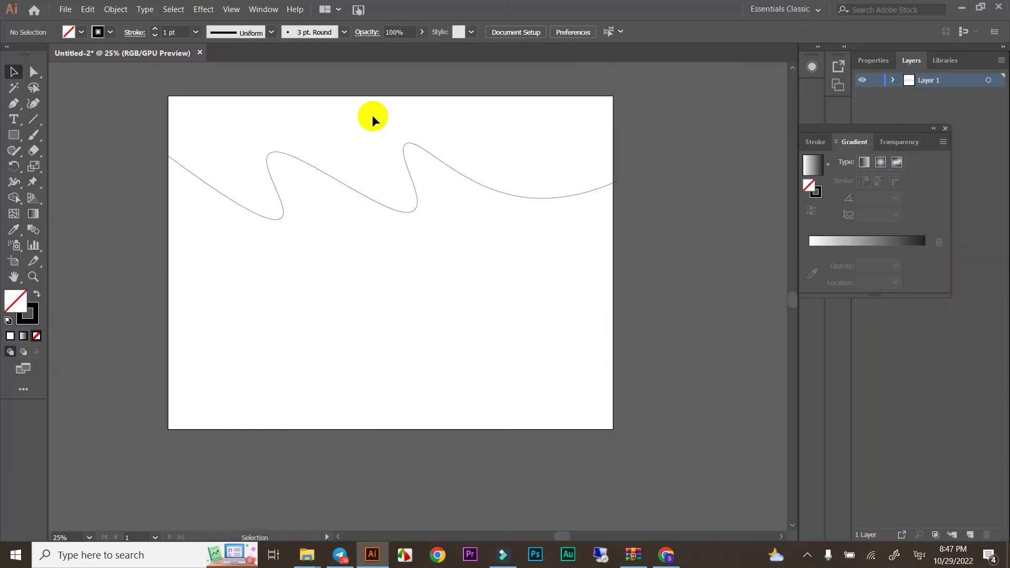
# - Draw a rectangle below the wavy line and give it no stroke
pyautogui.click(14, 135)
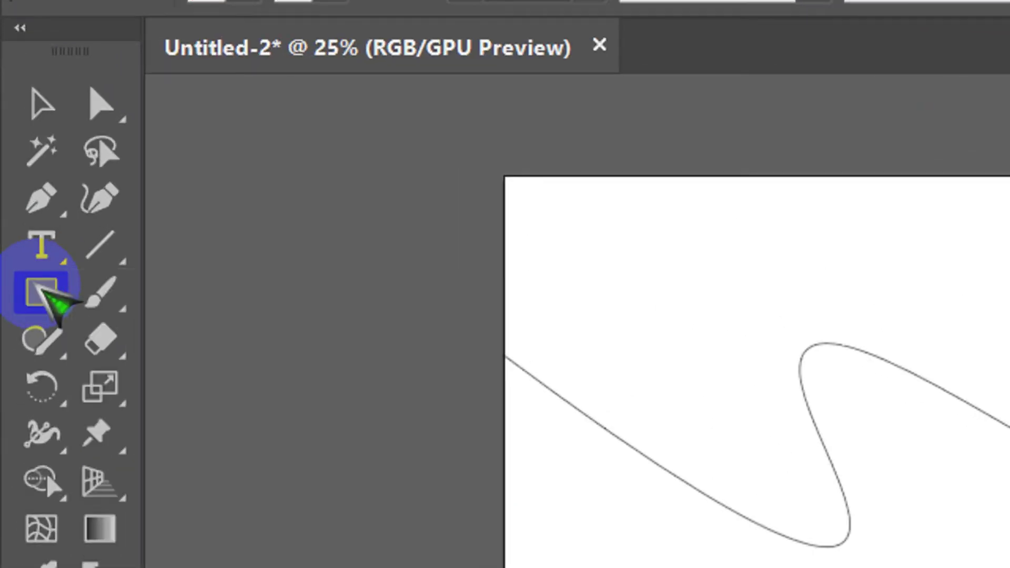
pyautogui.click(371, 301)
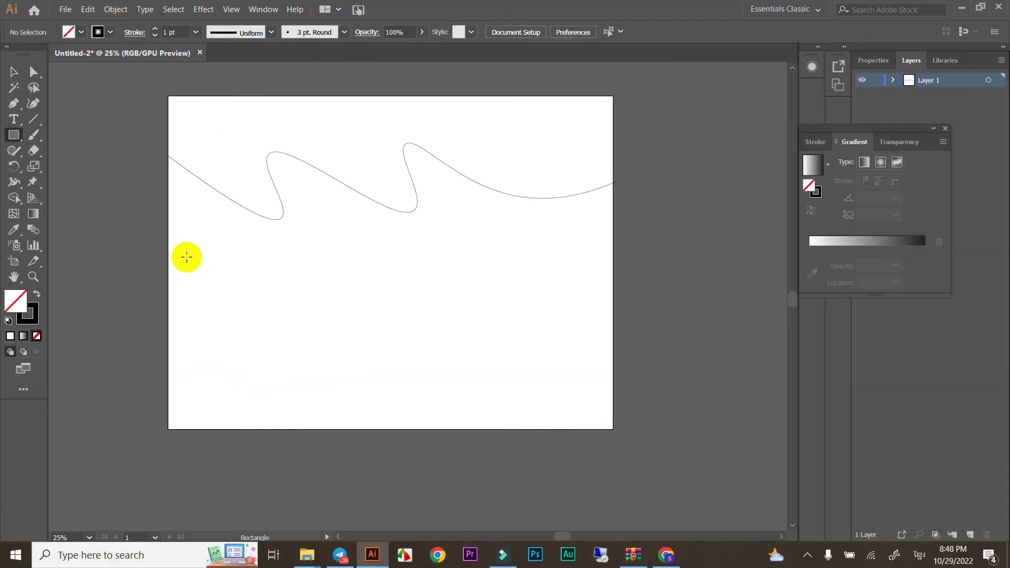
pyautogui.moveTo(187, 256)
pyautogui.mouseDown()
pyautogui.moveTo(368, 357)
pyautogui.moveTo(205, 354)
pyautogui.moveTo(516, 212)
pyautogui.moveTo(522, 377)
pyautogui.moveTo(337, 371)
pyautogui.moveTo(457, 367)
pyautogui.moveTo(435, 365)
pyautogui.moveTo(446, 366)
pyautogui.moveTo(420, 387)
pyautogui.moveTo(376, 378)
pyautogui.moveTo(462, 373)
pyautogui.mouseUp()
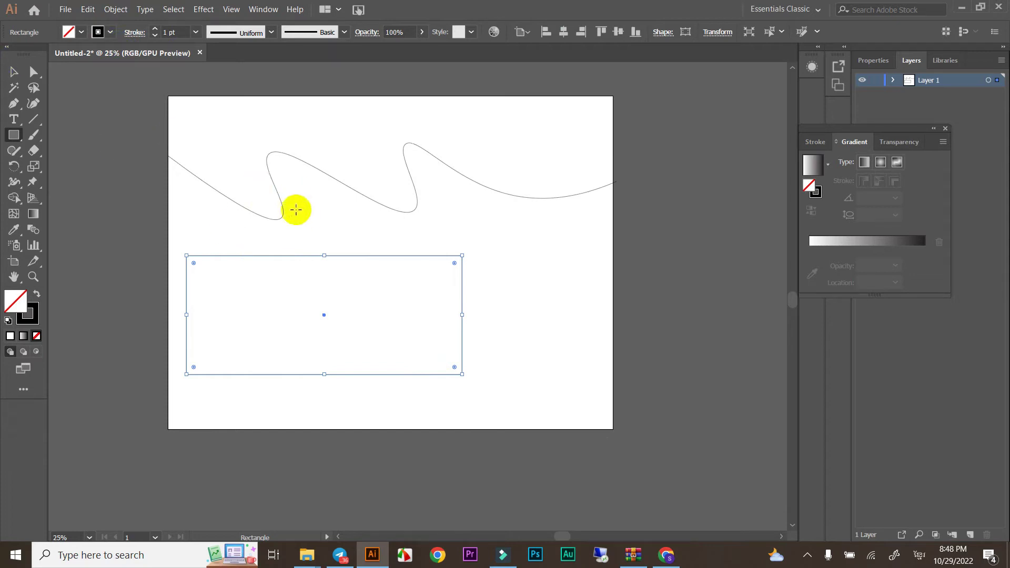
pyautogui.click(110, 32)
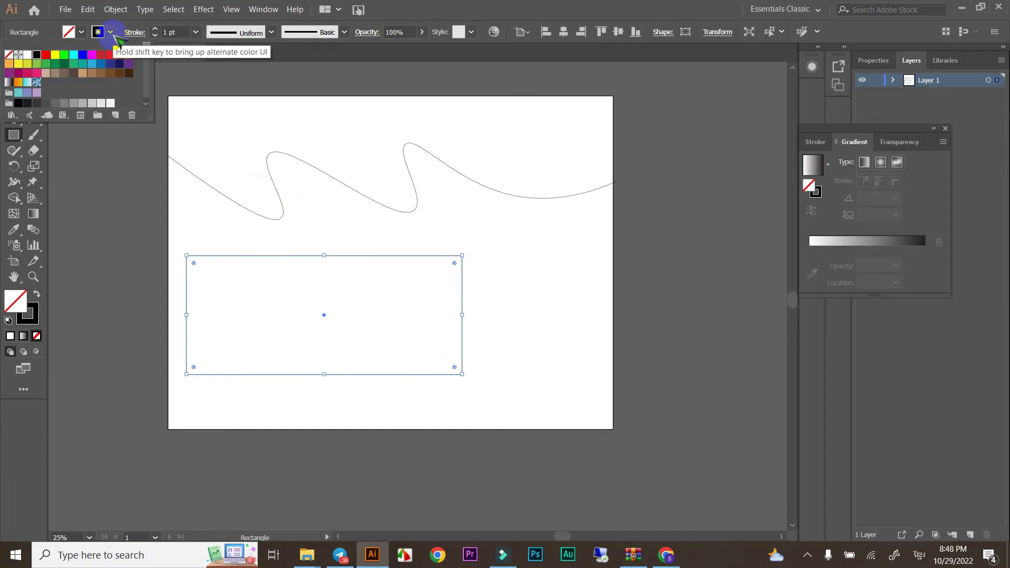
pyautogui.click(7, 54)
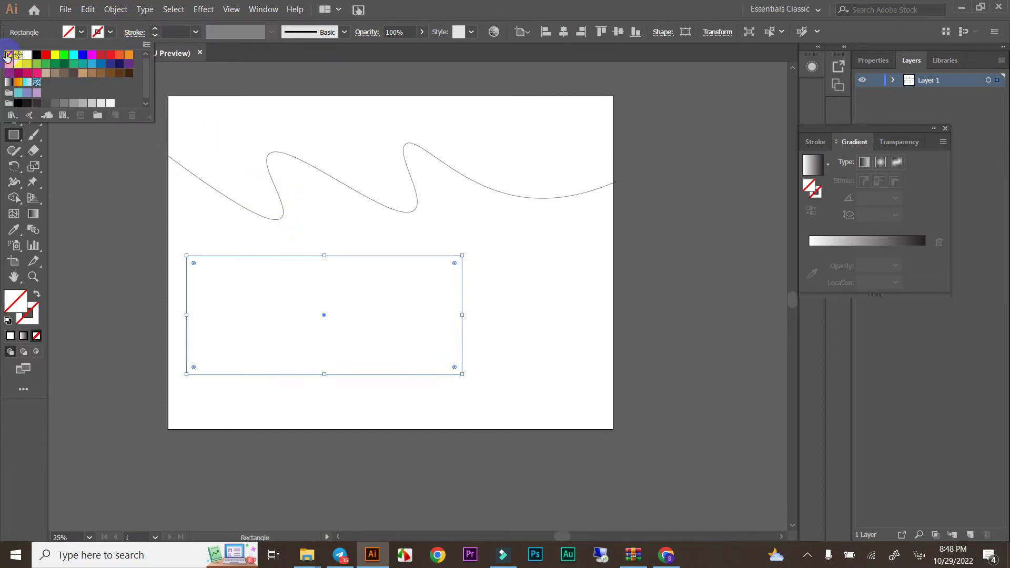
# - Fill the rectangle blue, then darken it to 0a0abc in the Color Picker
pyautogui.click(81, 32)
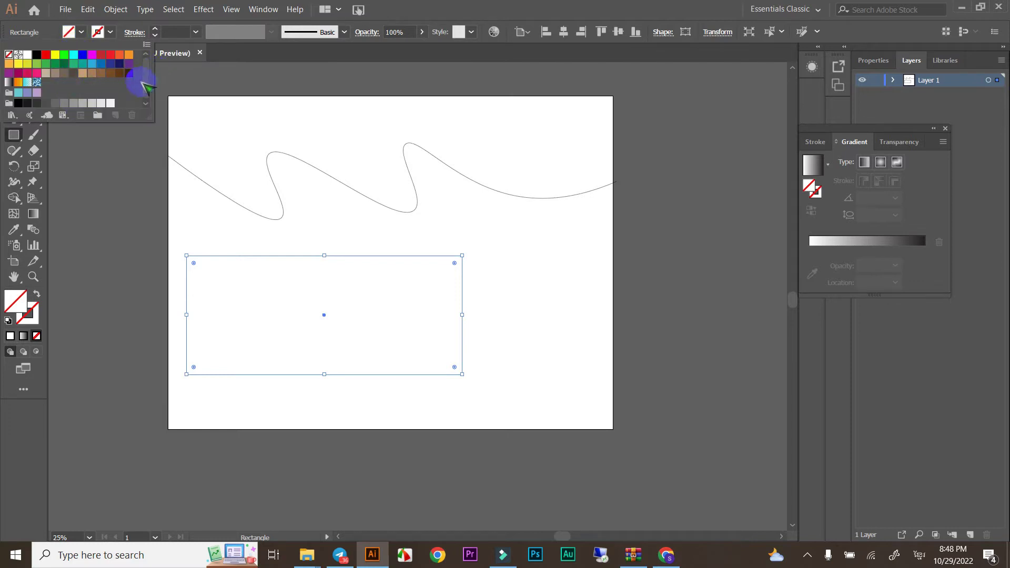
pyautogui.moveTo(121, 65); pyautogui.dragTo(89, 61)
pyautogui.click(82, 56)
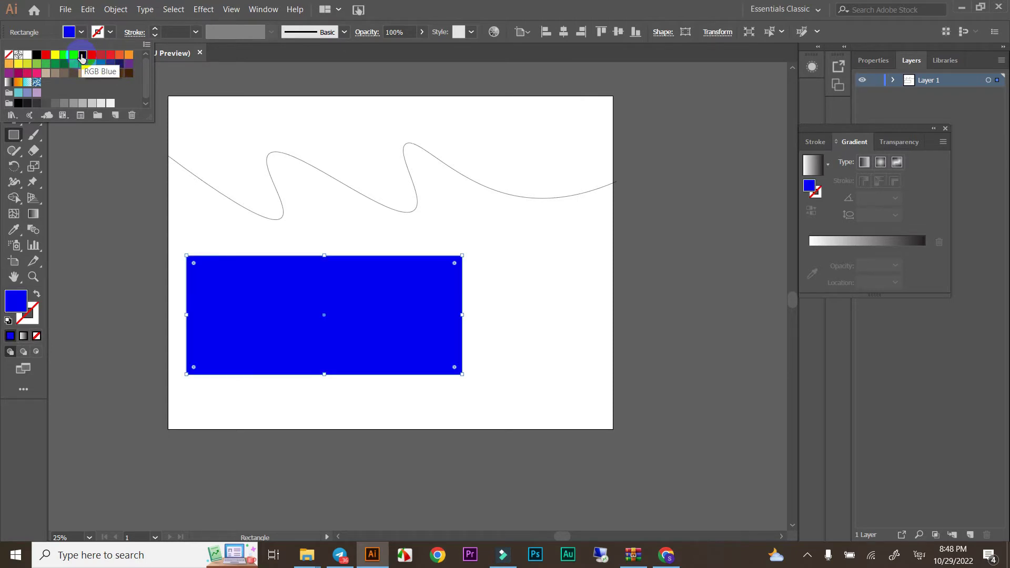
pyautogui.click(120, 65)
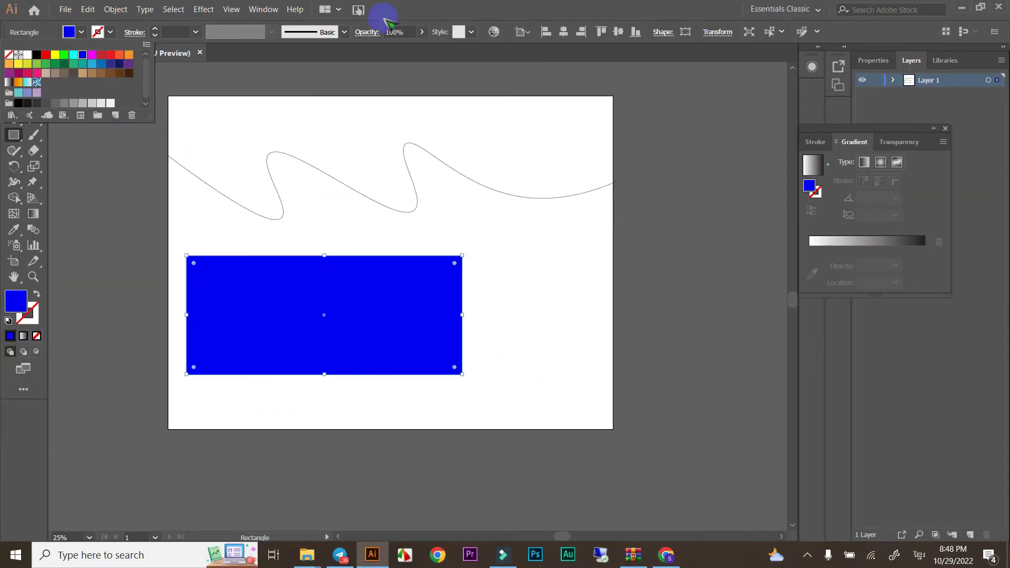
pyautogui.doubleClick(20, 309)
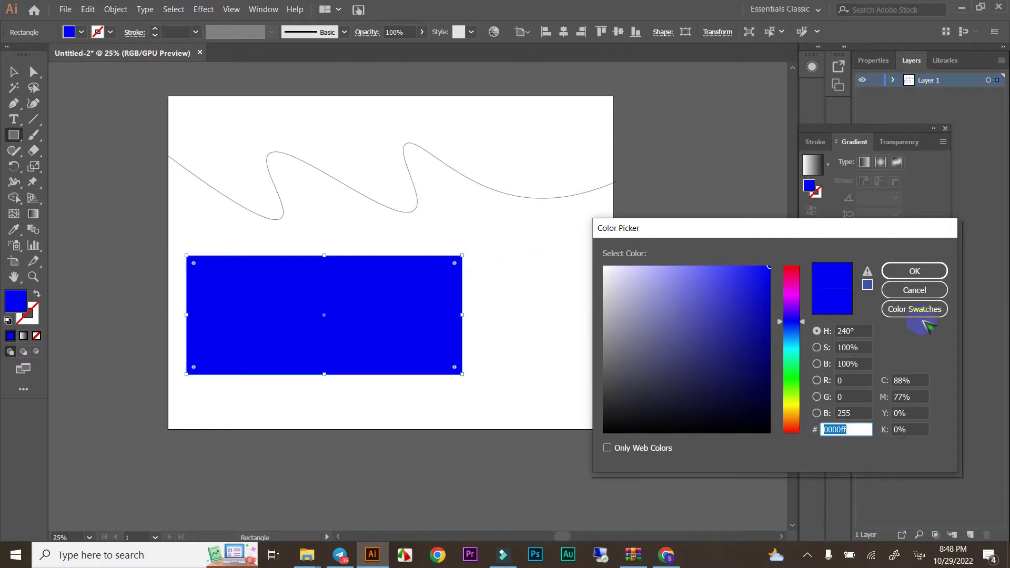
pyautogui.click(759, 284)
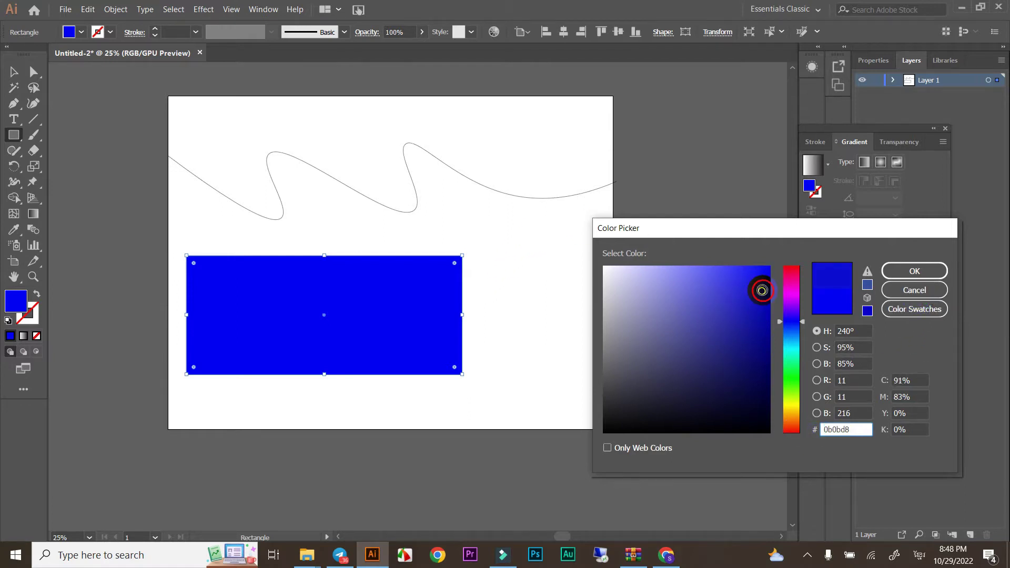
pyautogui.click(817, 347)
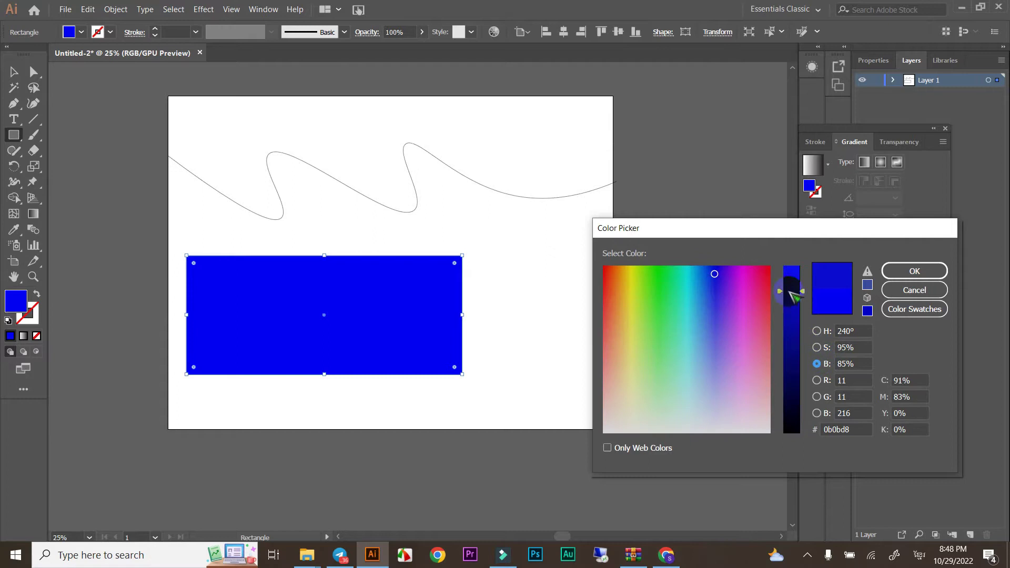
pyautogui.moveTo(783, 294); pyautogui.dragTo(783, 308)
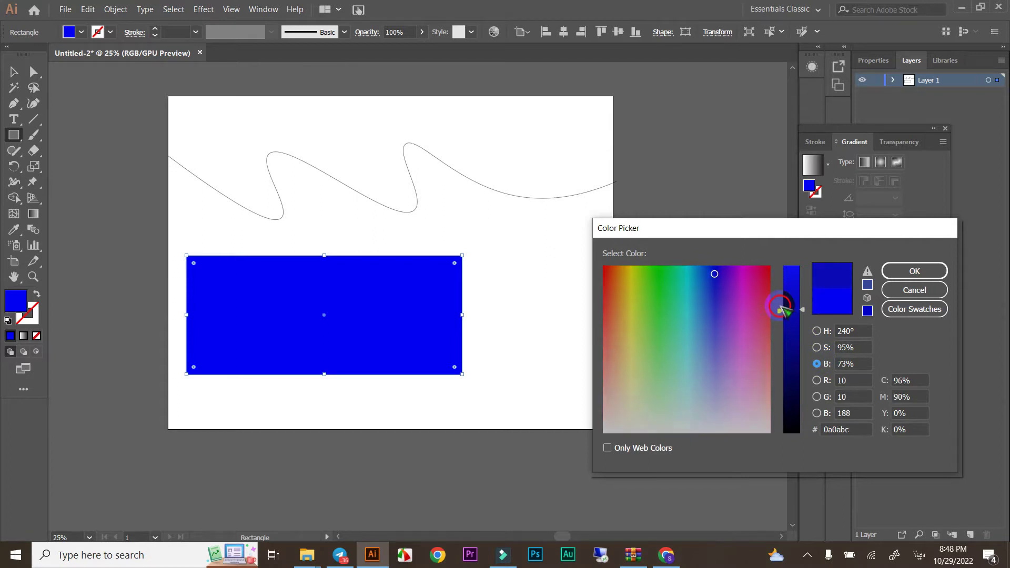
pyautogui.click(914, 271)
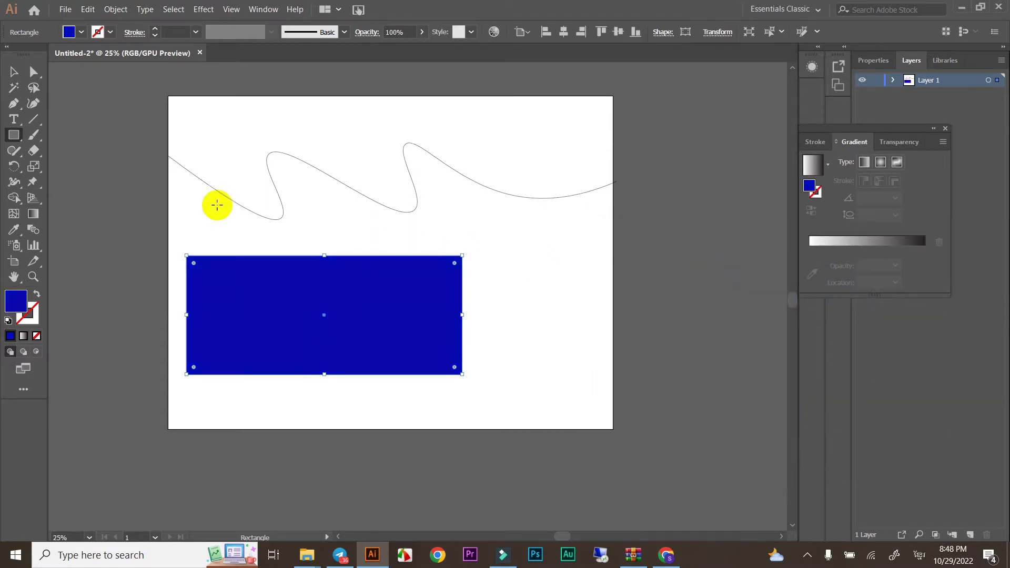
# - Reselect the dark blue rectangle with the Selection tool
pyautogui.click(28, 68)
pyautogui.click(292, 131)
pyautogui.click(382, 305)
pyautogui.moveTo(308, 240); pyautogui.dragTo(363, 293)
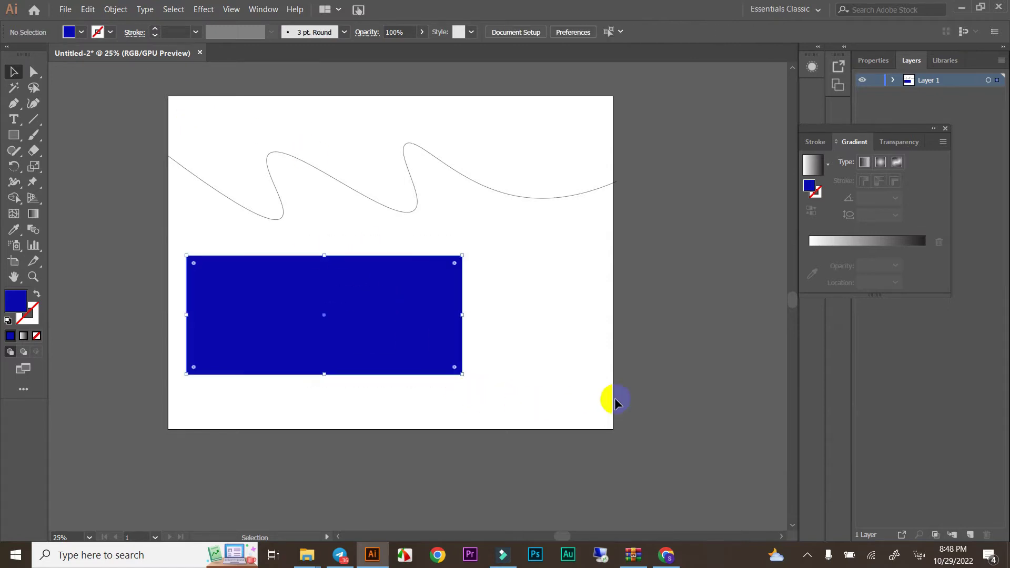
pyautogui.click(308, 330)
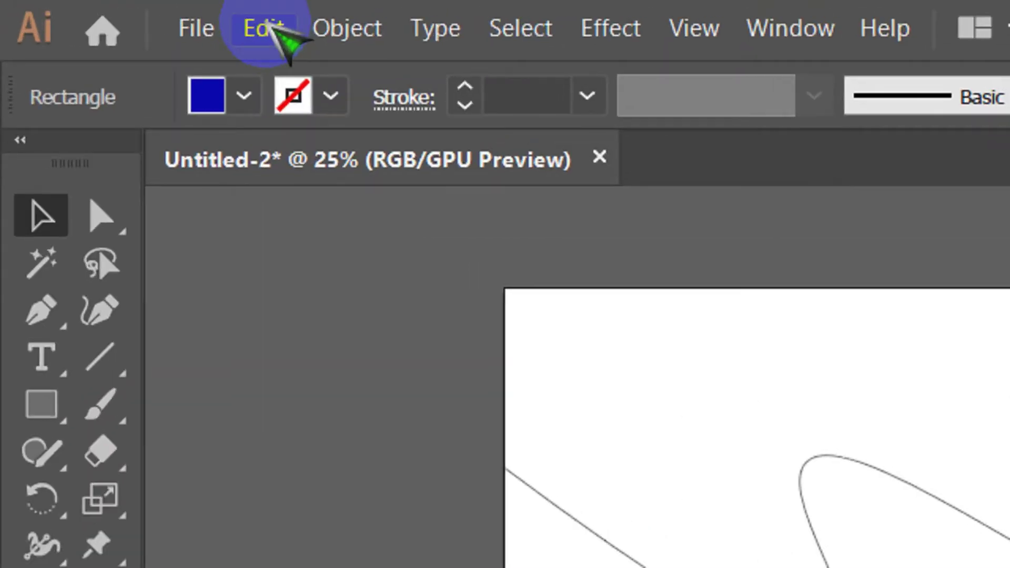
# - Copy the blue rectangle and Paste in Place over the original
pyautogui.click(272, 28)
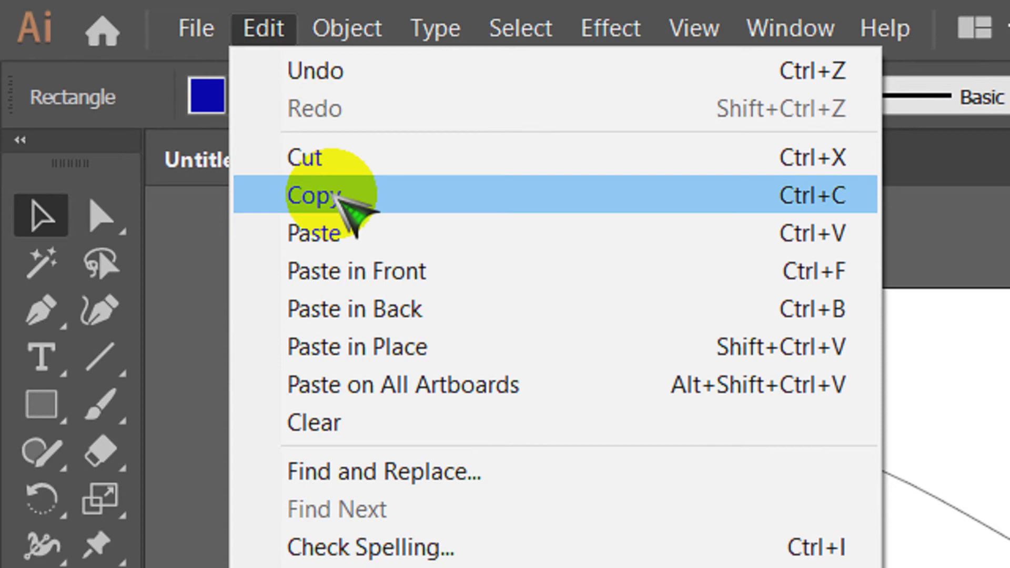
pyautogui.click(537, 210)
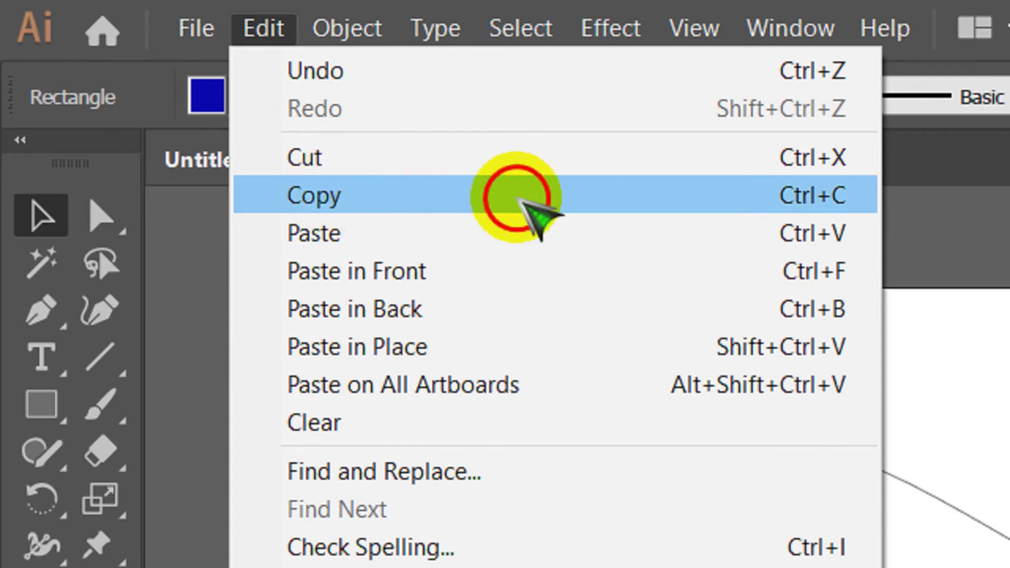
pyautogui.click(268, 32)
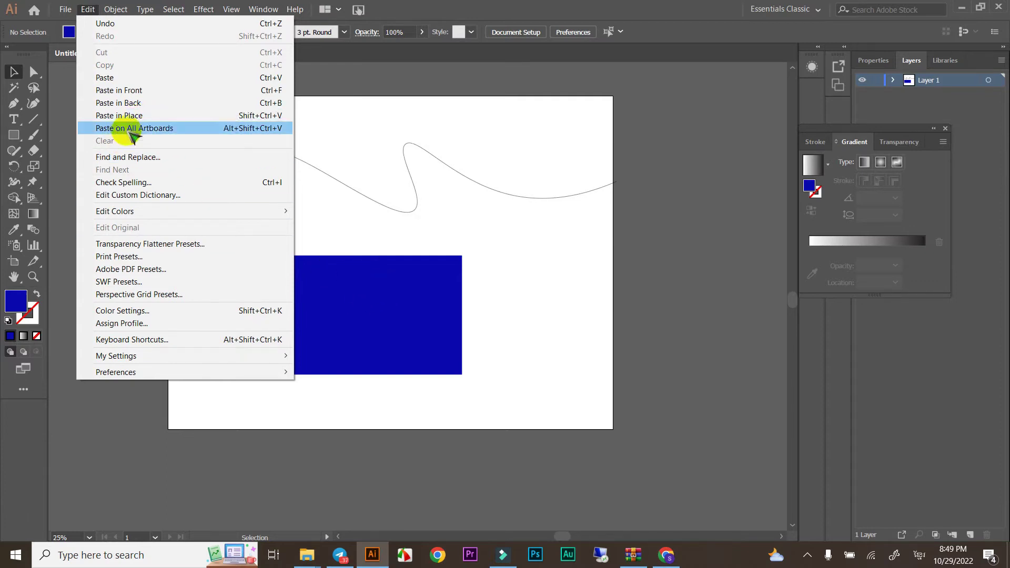
pyautogui.click(152, 116)
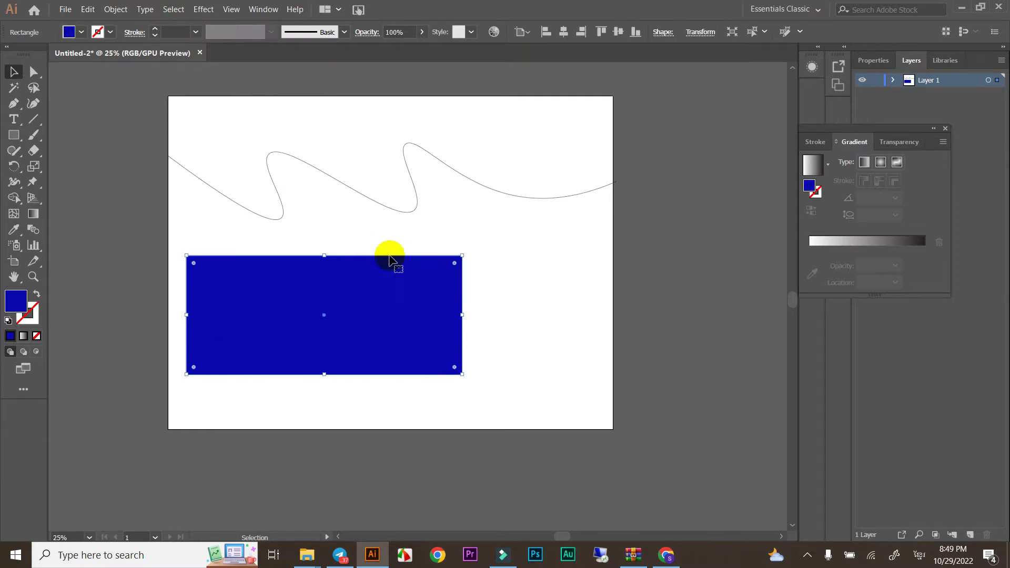
# - Make the copy red, shrink it to a ~257-pt centre stripe, then select both rectangles
pyautogui.click(238, 256)
pyautogui.click(81, 32)
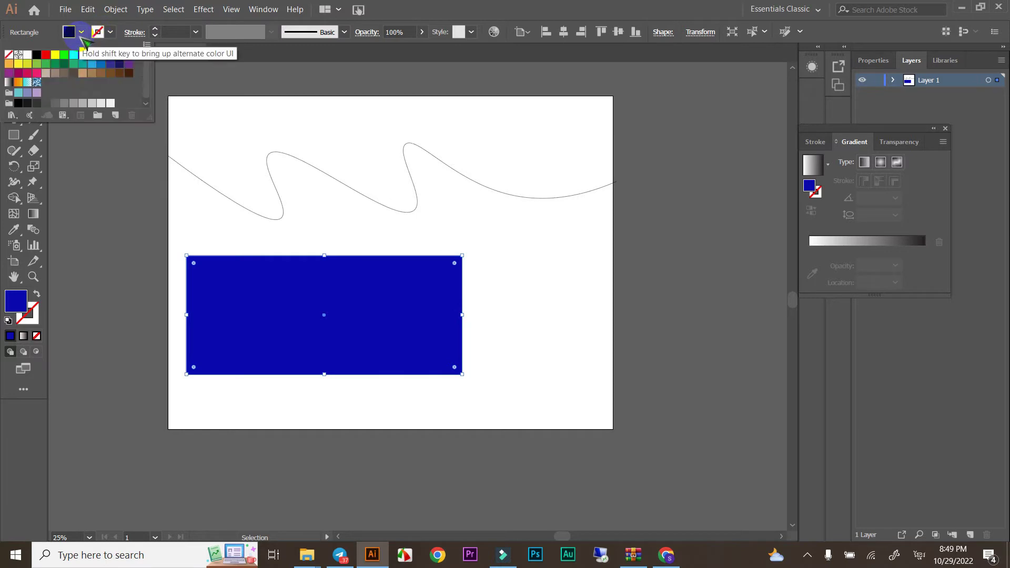
pyautogui.click(45, 58)
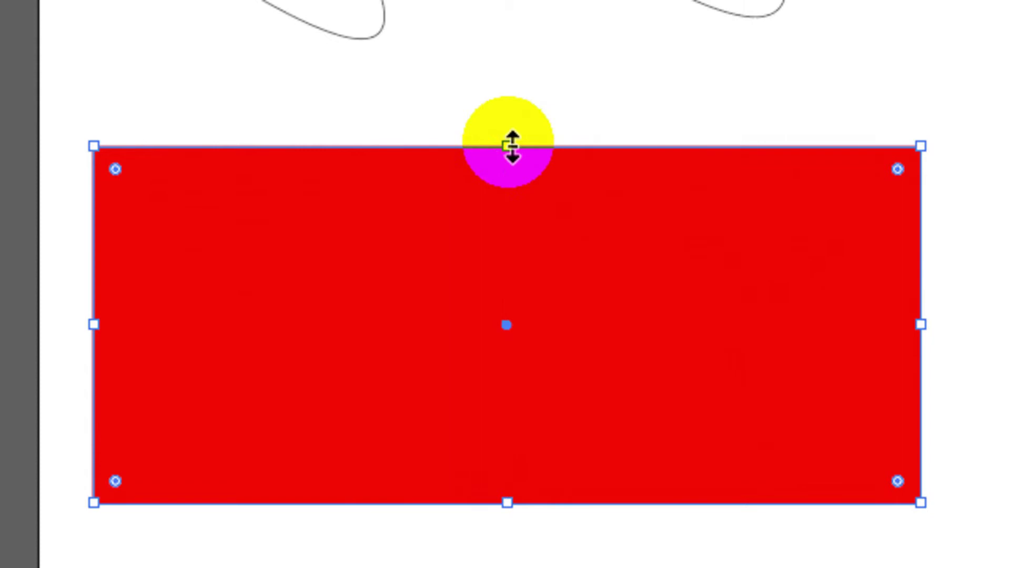
pyautogui.click(550, 319)
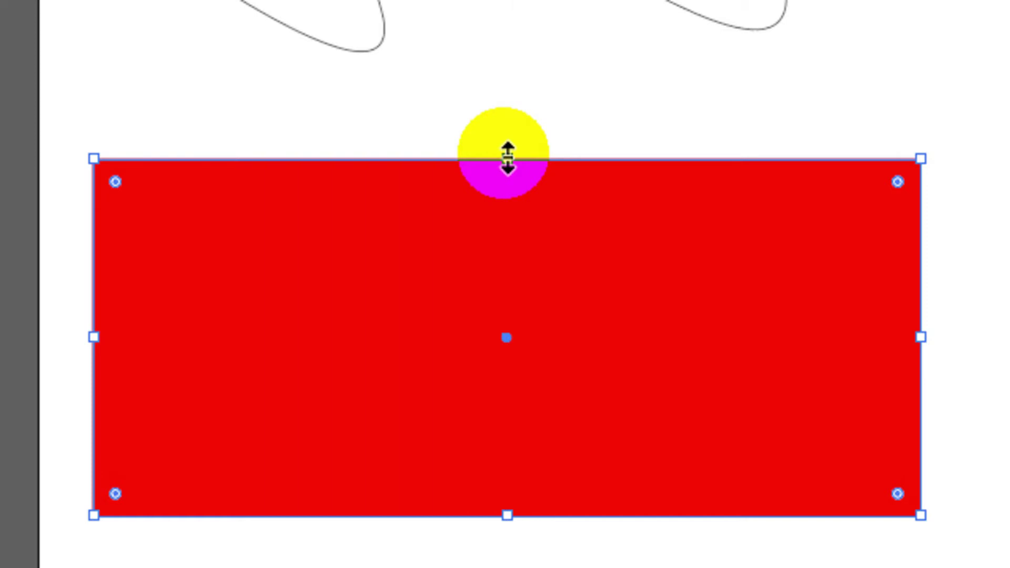
pyautogui.moveTo(507, 158)
pyautogui.mouseDown()
pyautogui.moveTo(516, 252)
pyautogui.moveTo(532, 166)
pyautogui.moveTo(534, 297)
pyautogui.moveTo(554, 228)
pyautogui.moveTo(550, 277)
pyautogui.moveTo(534, 209)
pyautogui.moveTo(548, 277)
pyautogui.moveTo(560, 213)
pyautogui.moveTo(559, 251)
pyautogui.moveTo(563, 226)
pyautogui.moveTo(573, 247)
pyautogui.moveTo(563, 241)
pyautogui.mouseUp()
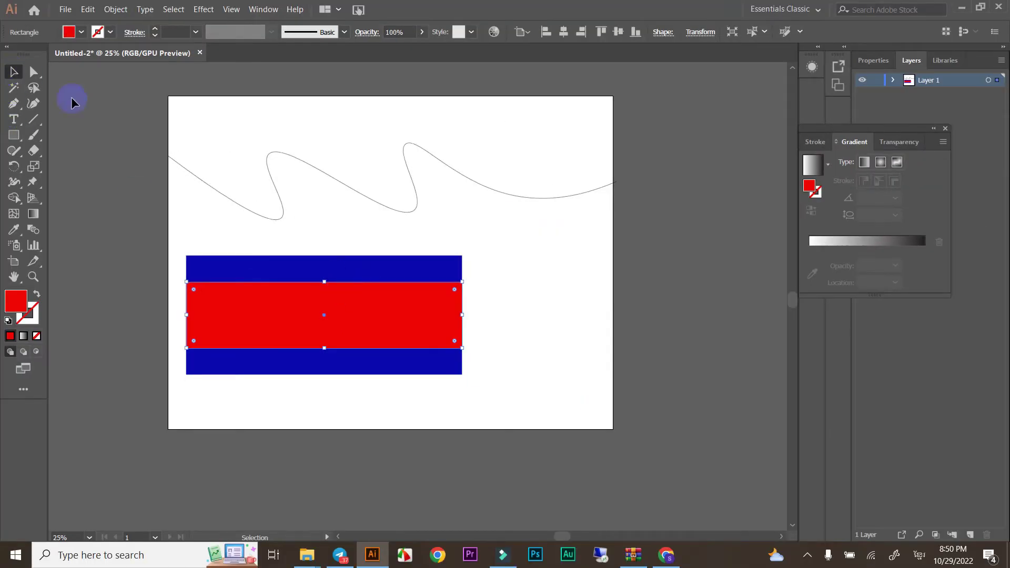
pyautogui.click(110, 154)
pyautogui.moveTo(507, 244); pyautogui.dragTo(417, 424)
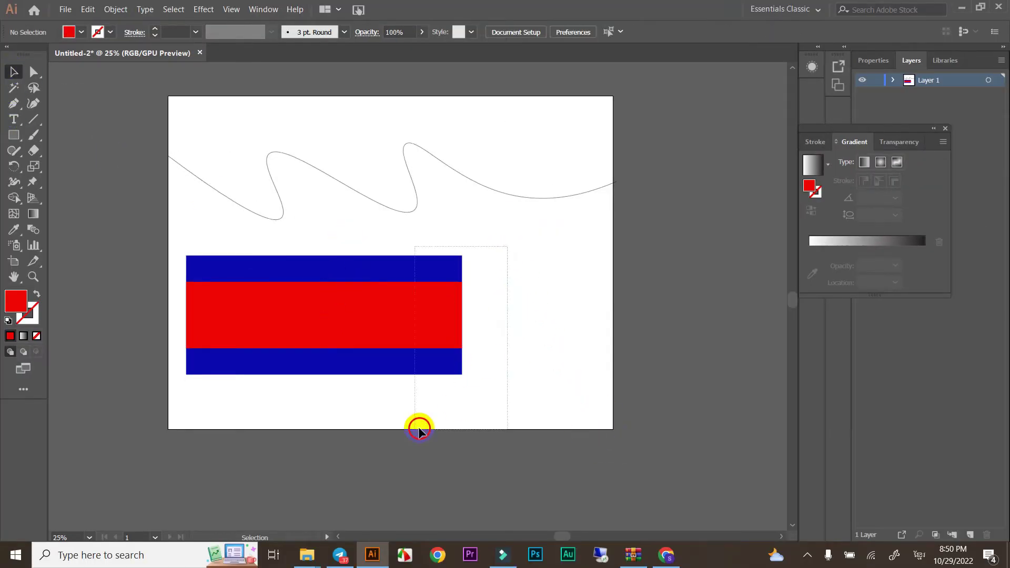
# - Group the red and blue stripes into one object
pyautogui.rightClick(342, 283)
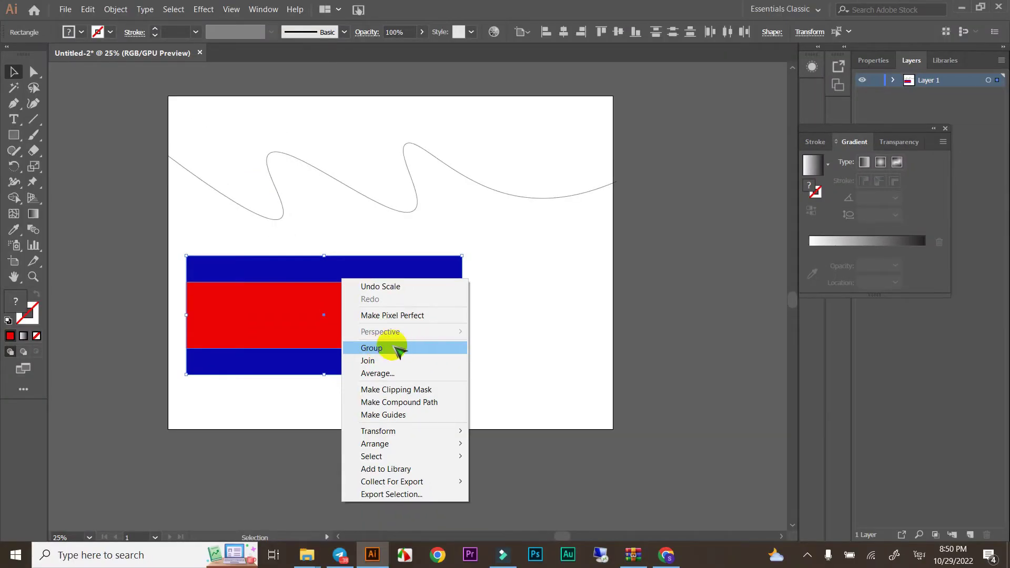
pyautogui.click(402, 348)
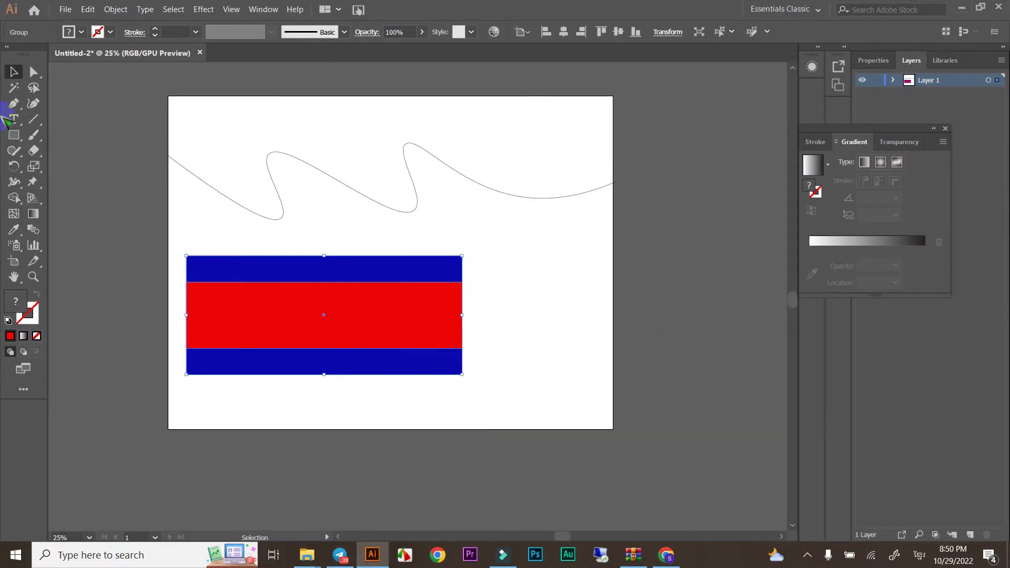
pyautogui.click(77, 96)
# - Move the flag group slightly down and right, then check the wave and flag selections
pyautogui.moveTo(334, 220); pyautogui.dragTo(555, 398)
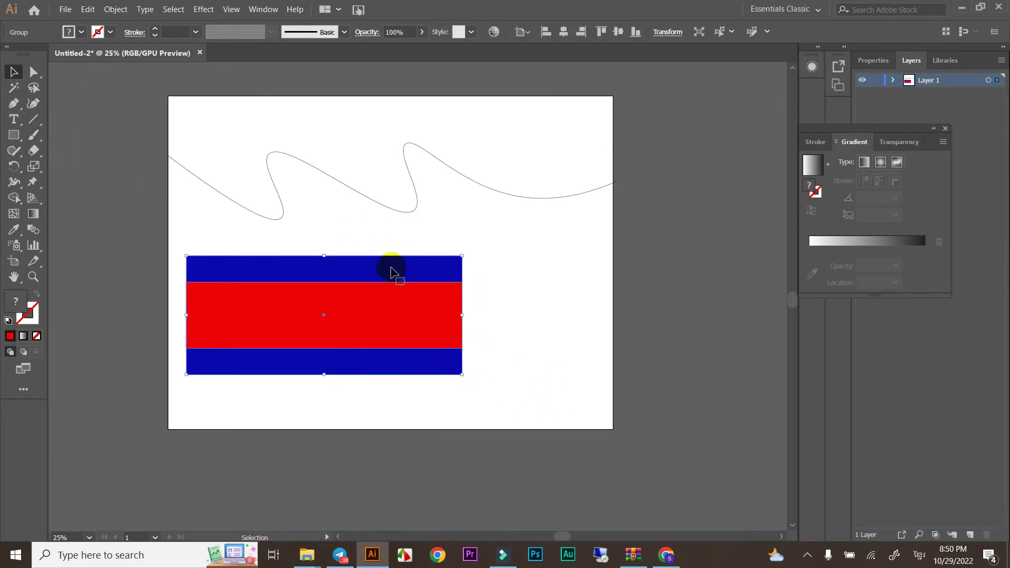
pyautogui.moveTo(382, 286); pyautogui.dragTo(385, 311)
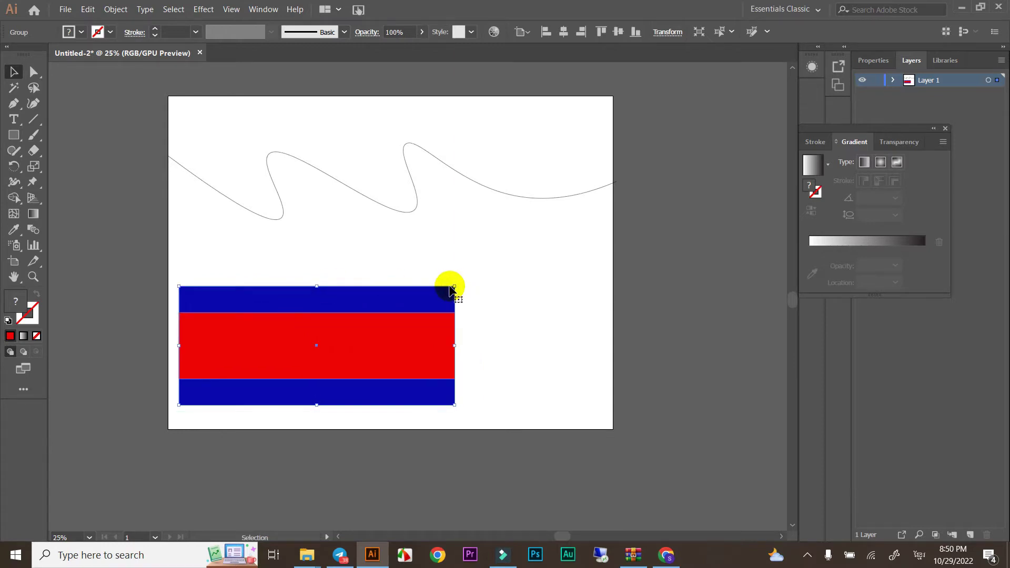
pyautogui.click(341, 184)
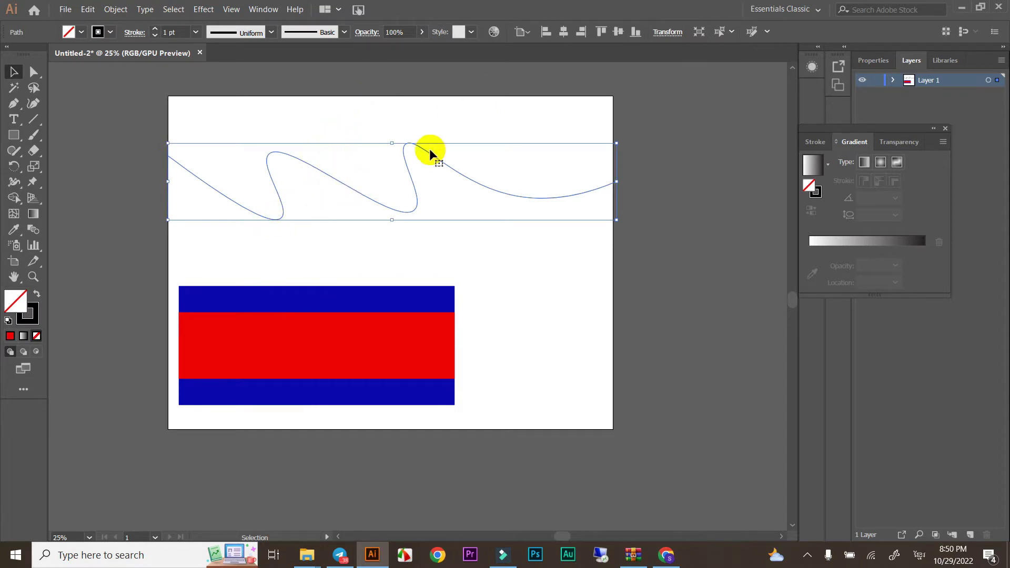
pyautogui.click(350, 388)
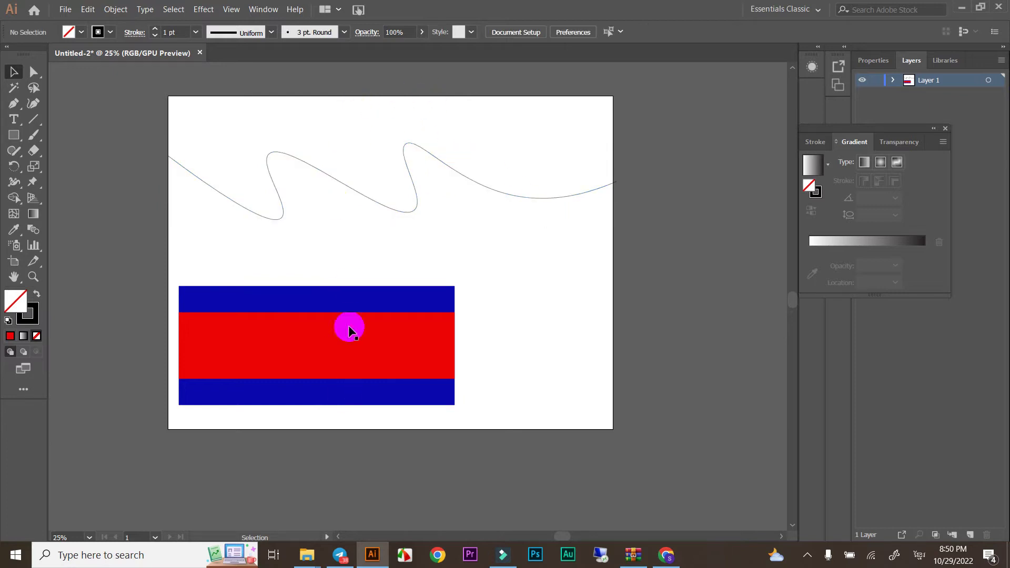
pyautogui.click(412, 317)
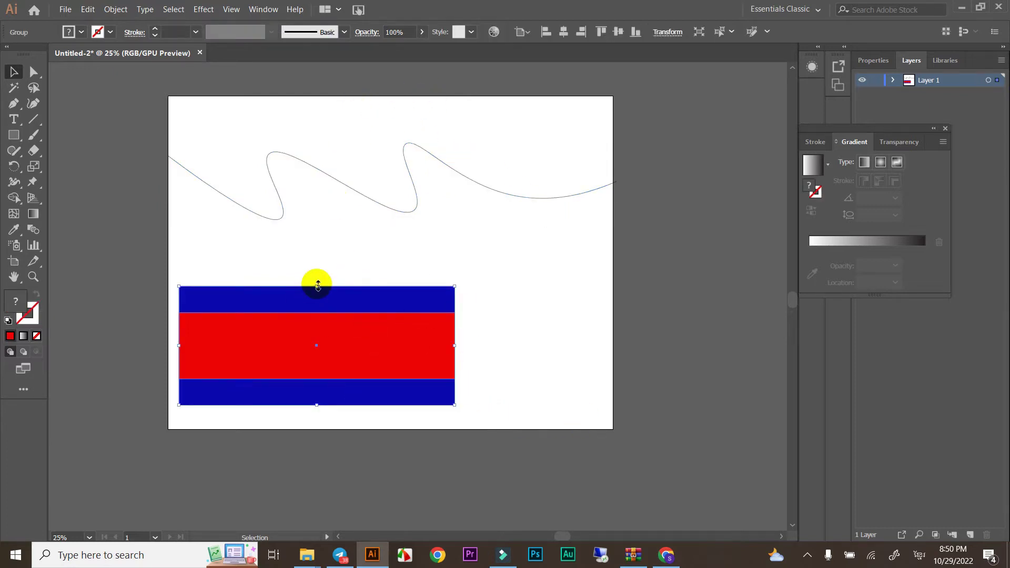
pyautogui.click(263, 9)
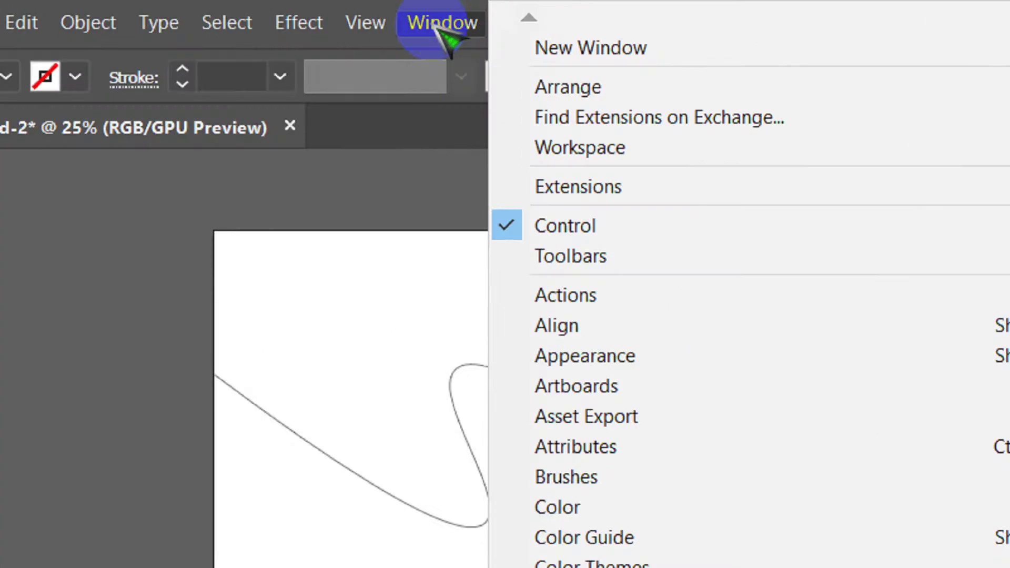
# - Show the Symbols panel and drag the striped flag group into it
pyautogui.click(517, 37)
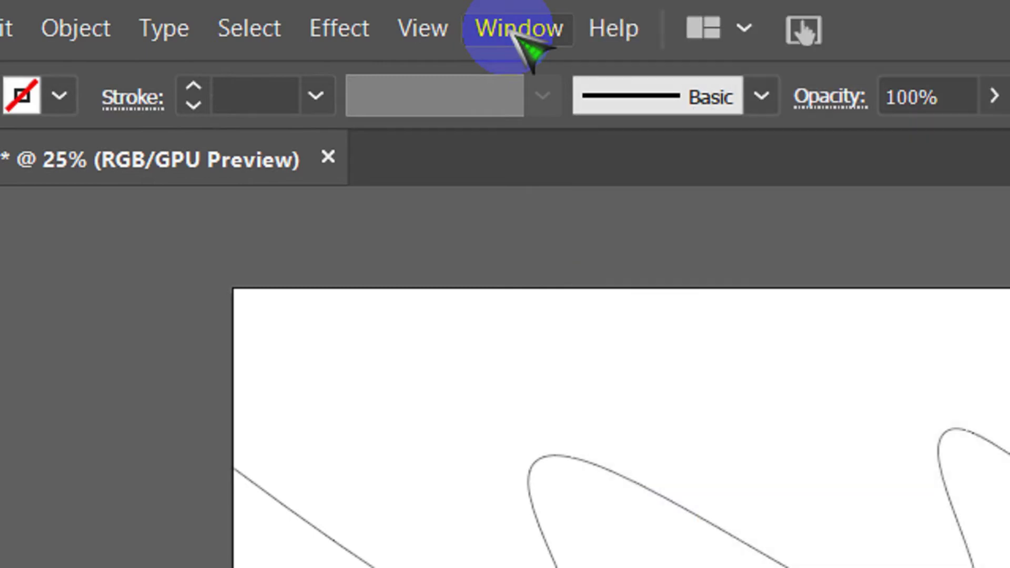
pyautogui.click(516, 37)
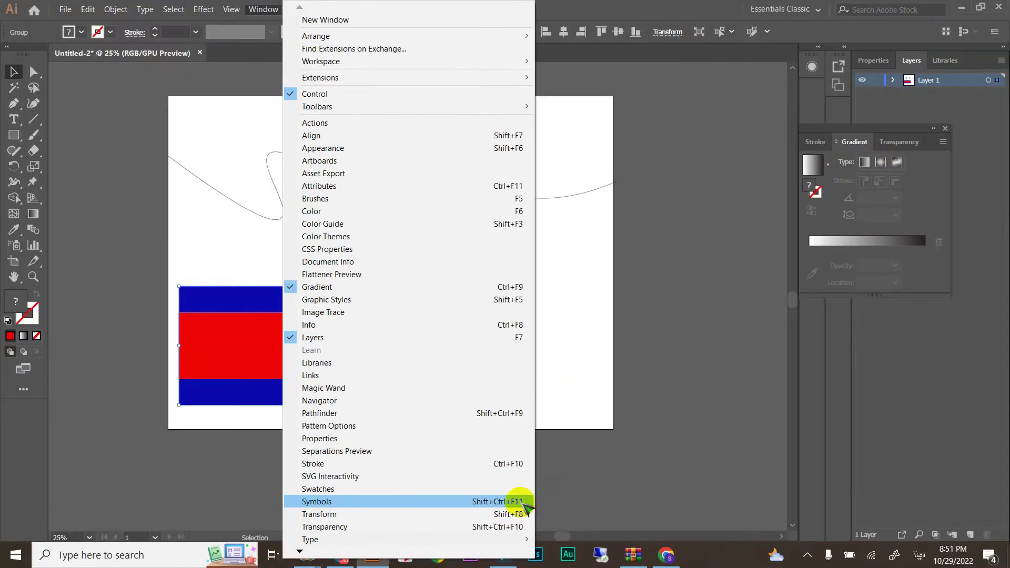
pyautogui.click(519, 501)
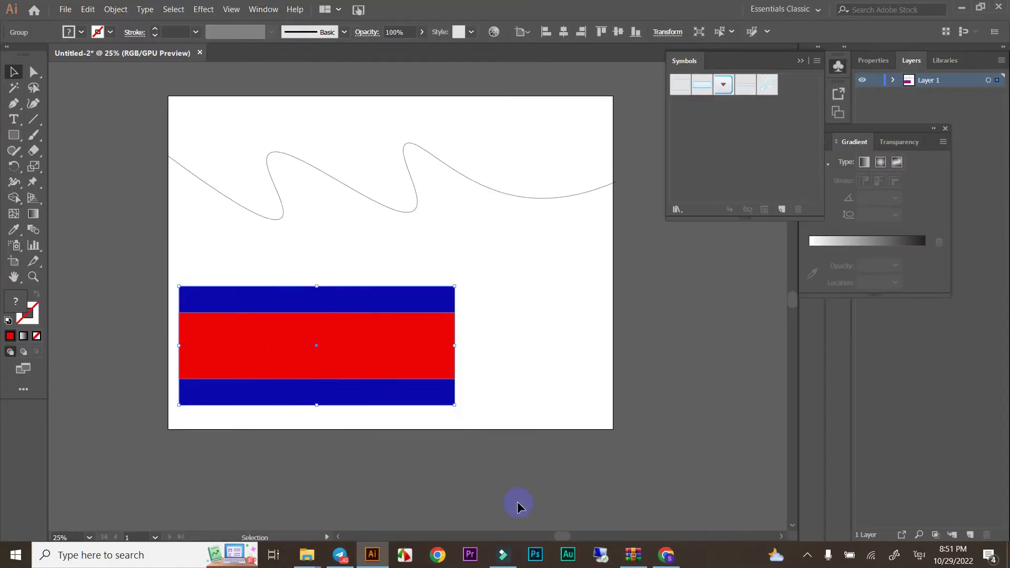
pyautogui.moveTo(716, 84); pyautogui.dragTo(686, 87)
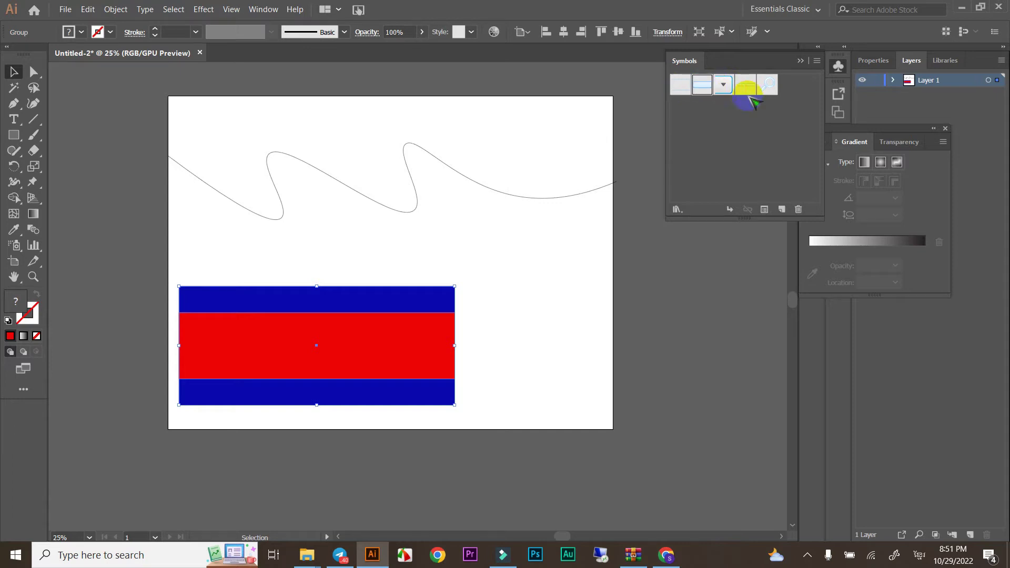
pyautogui.click(766, 82)
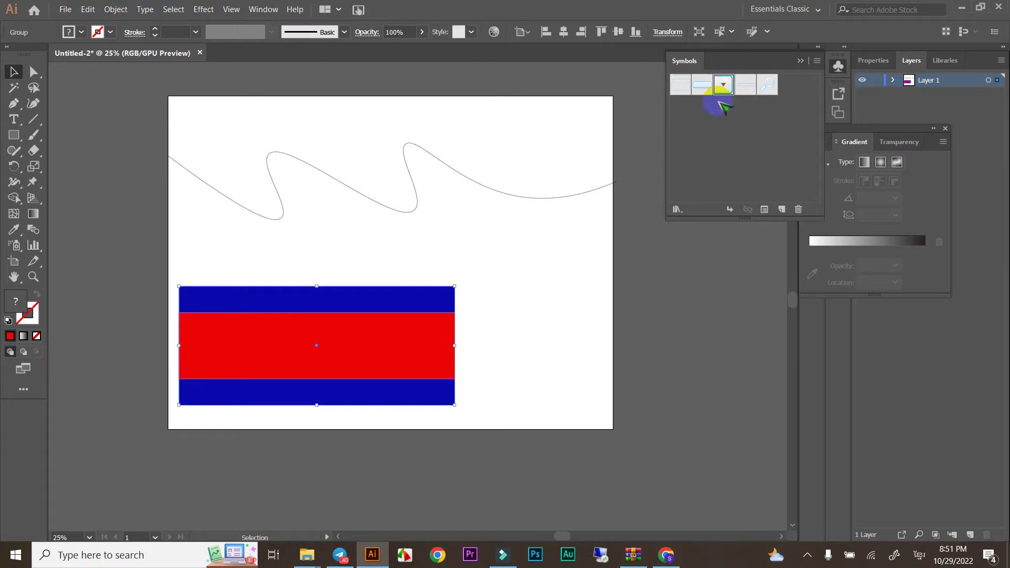
pyautogui.click(718, 83)
pyautogui.click(741, 139)
pyautogui.moveTo(678, 84)
pyautogui.mouseDown()
pyautogui.moveTo(428, 307)
pyautogui.moveTo(758, 136)
pyautogui.mouseUp()
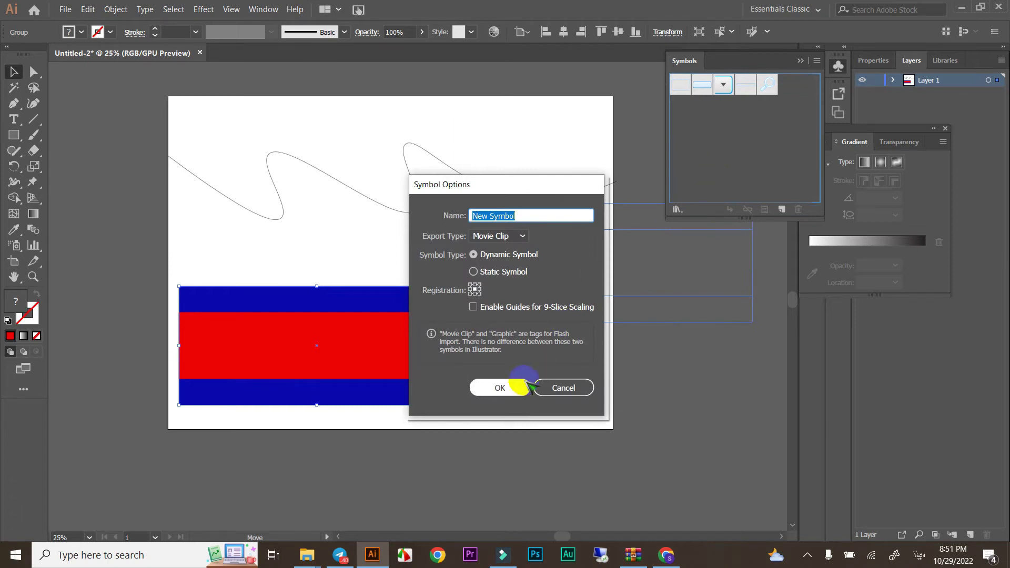
# - Undo the first flag symbol, then re-add the flag as a named Movie Clip symbol
pyautogui.click(515, 386)
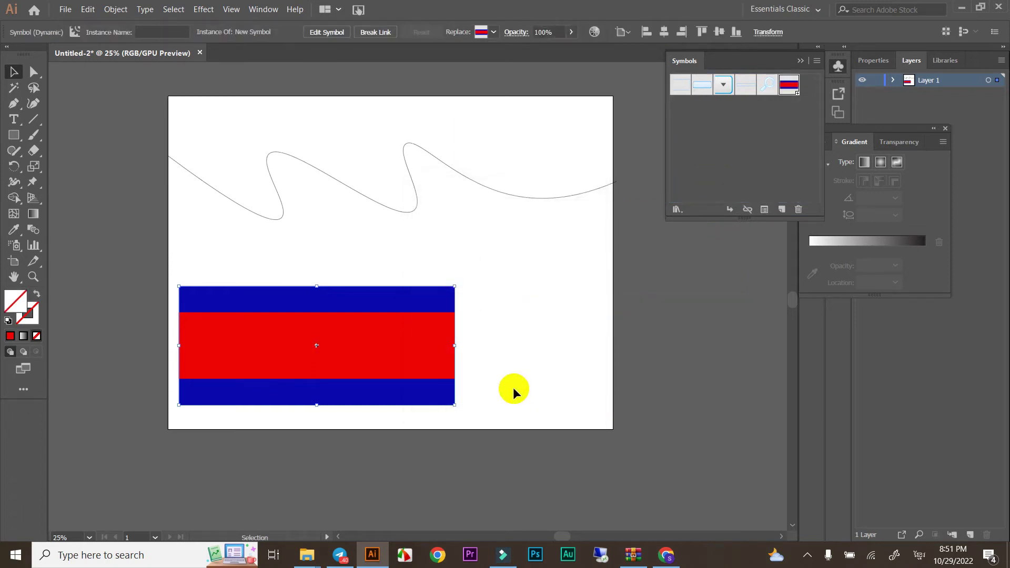
pyautogui.hotkey('ctrl', 'z')
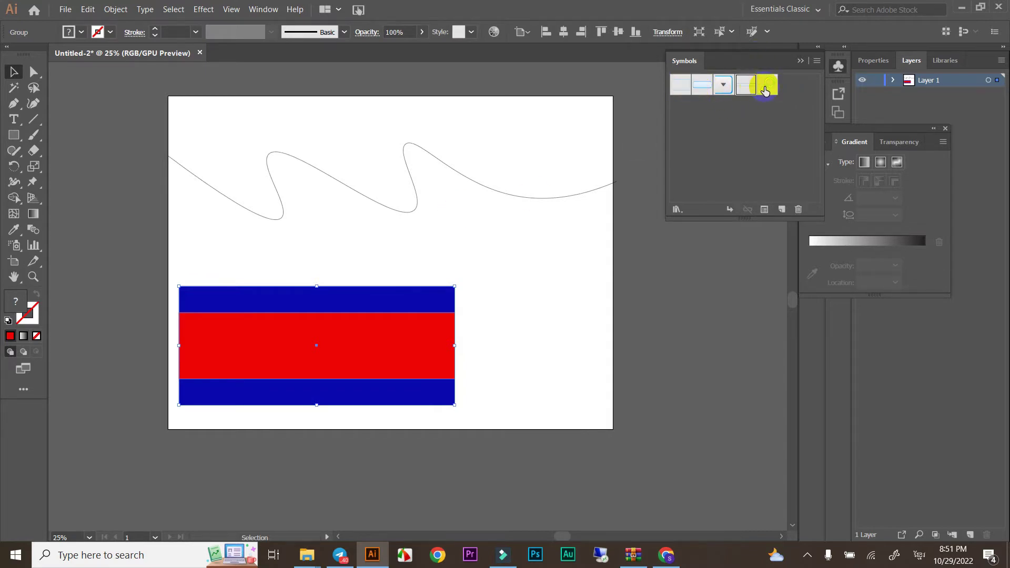
pyautogui.click(679, 85)
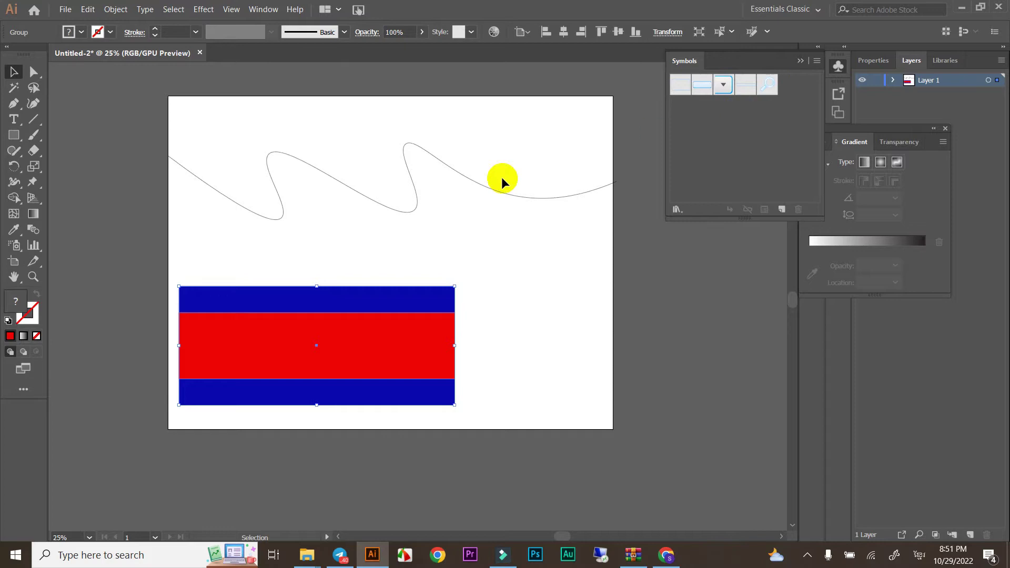
pyautogui.moveTo(407, 306)
pyautogui.mouseDown()
pyautogui.moveTo(609, 280)
pyautogui.moveTo(777, 126)
pyautogui.mouseUp()
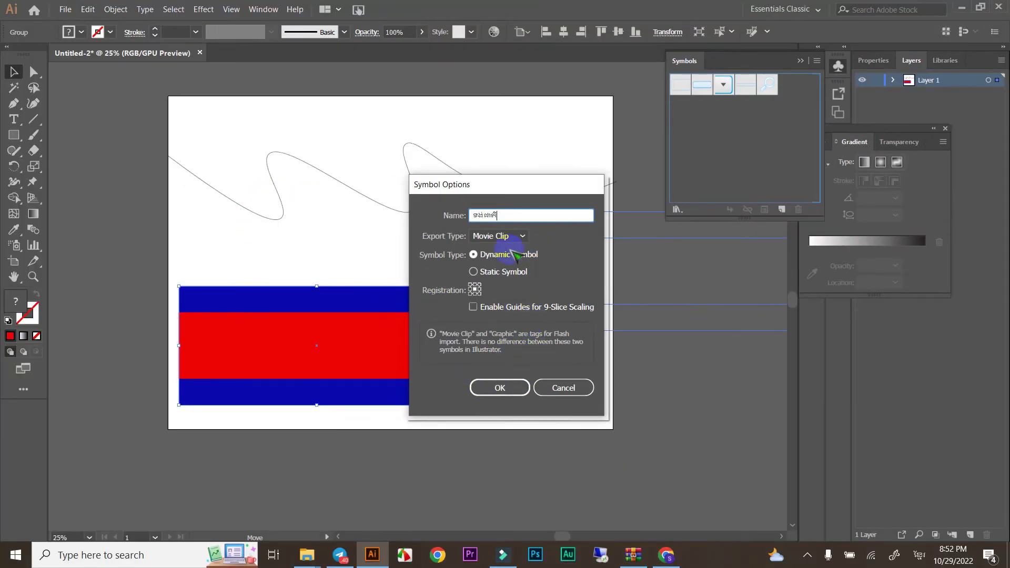
pyautogui.click(507, 385)
pyautogui.click(518, 386)
pyautogui.click(540, 213)
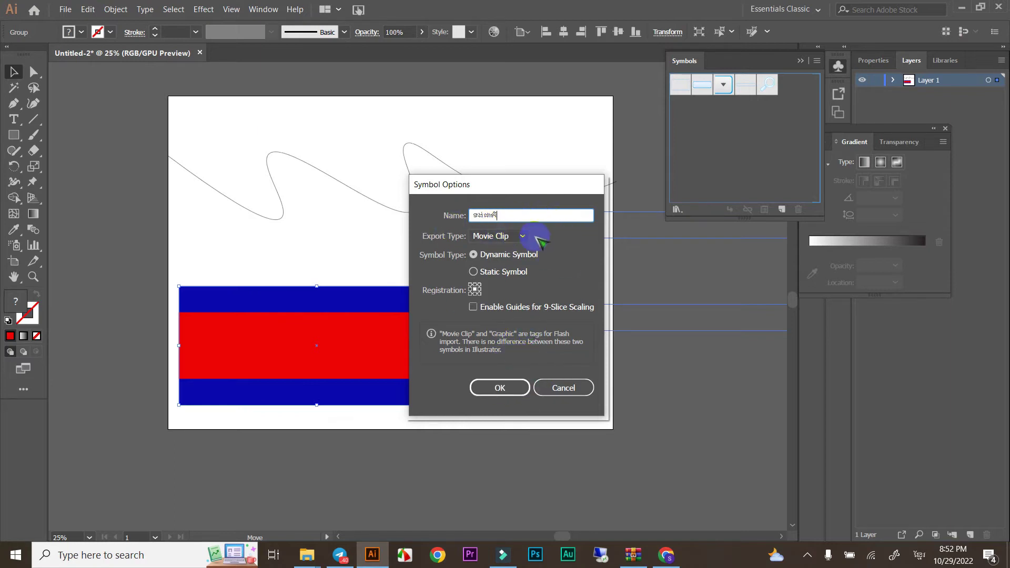
pyautogui.click(504, 398)
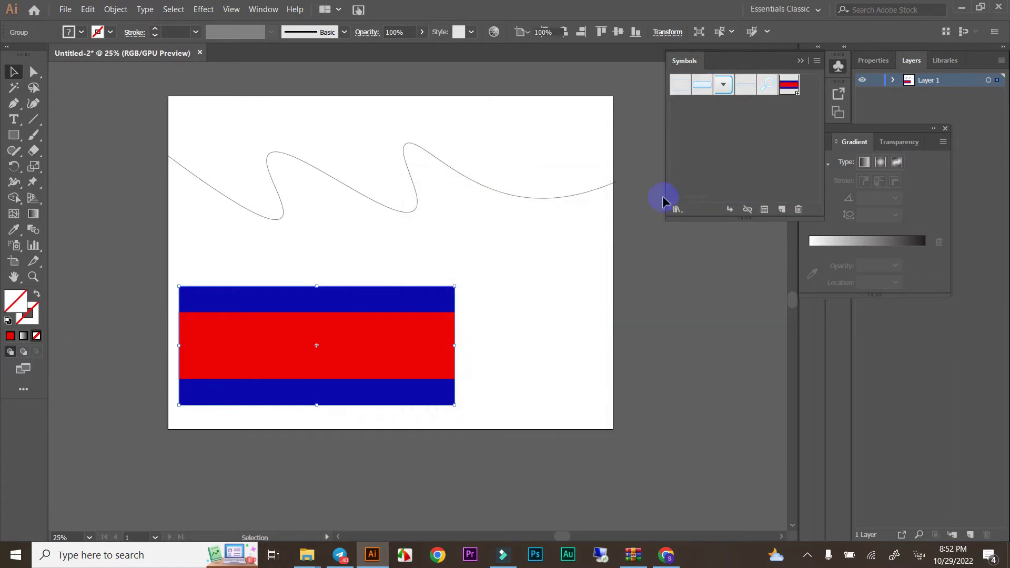
# - Drag the flag symbol below the artboard and reselect the wavy path
pyautogui.click(469, 167)
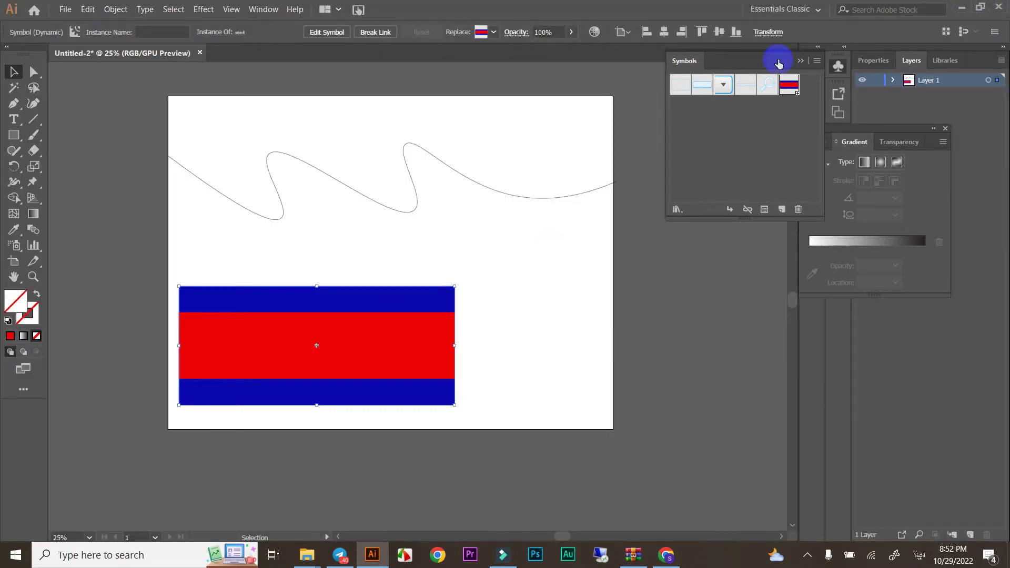
pyautogui.moveTo(476, 126); pyautogui.dragTo(602, 238)
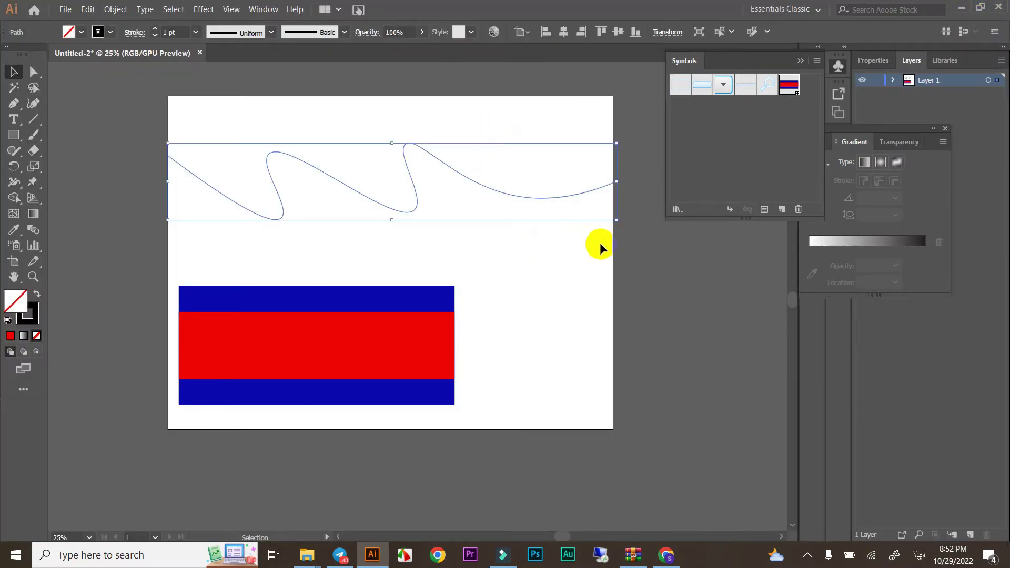
pyautogui.moveTo(405, 109); pyautogui.dragTo(484, 205)
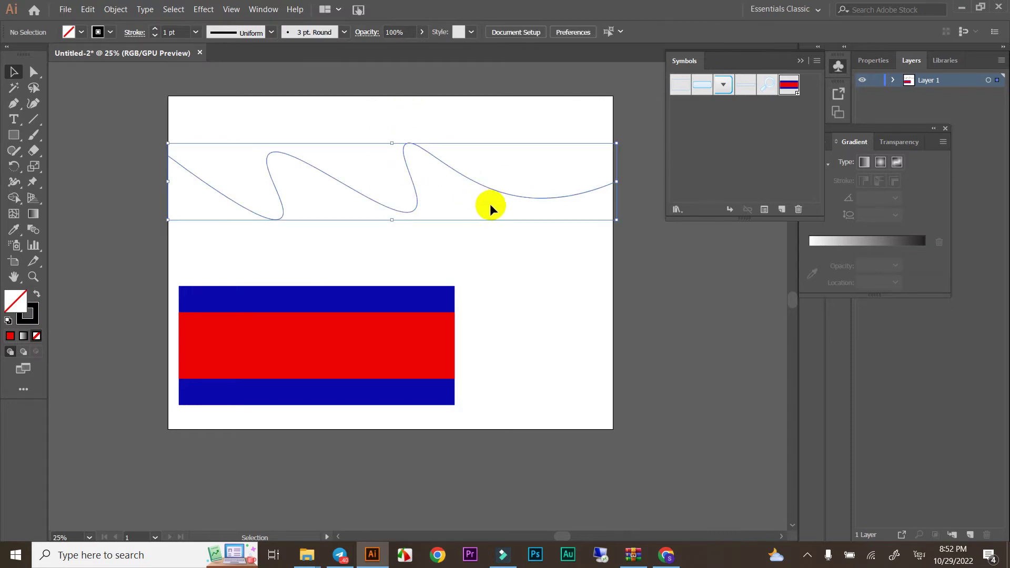
pyautogui.click(330, 282)
pyautogui.moveTo(378, 304); pyautogui.dragTo(384, 496)
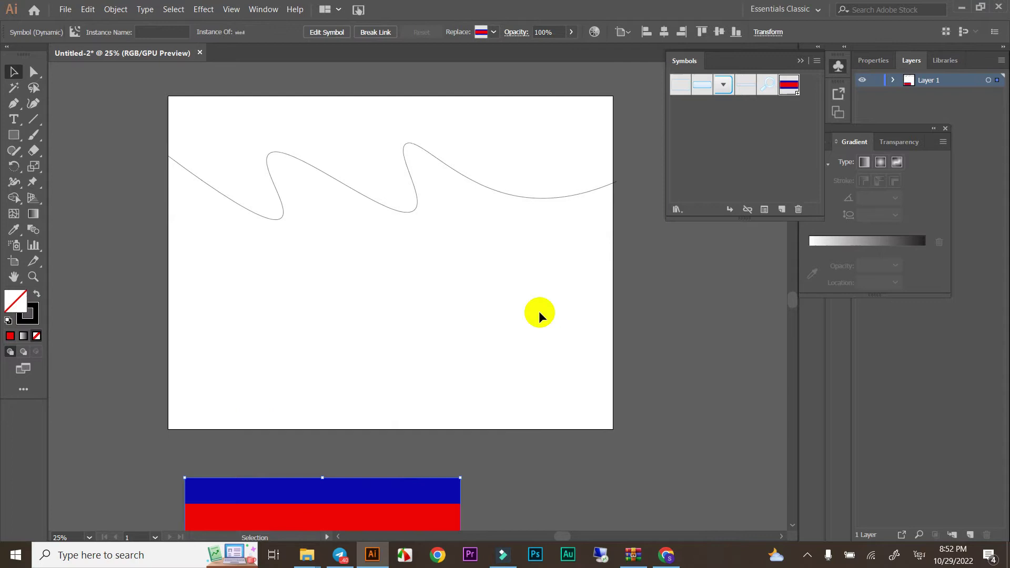
pyautogui.click(369, 185)
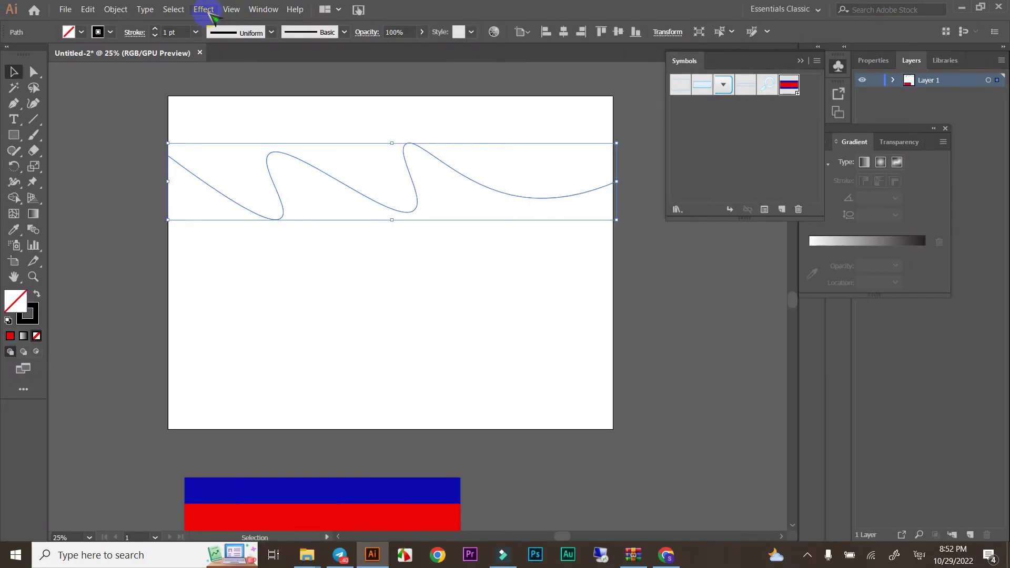
# - Apply 3D Extrude & Bevel to the wavy line, previewed at -13°, -6°, -8° rotation
pyautogui.click(208, 11)
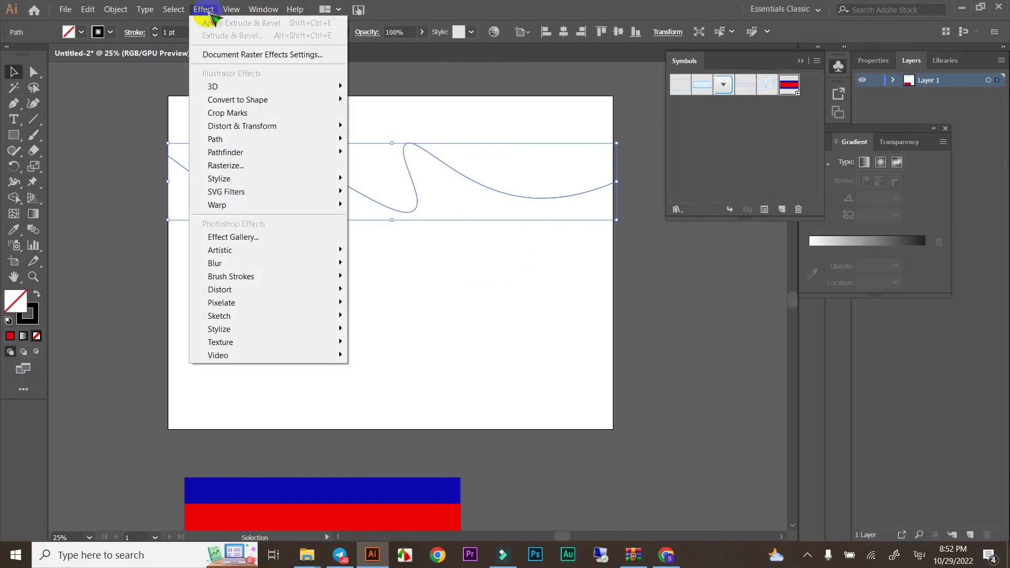
pyautogui.moveTo(236, 86)
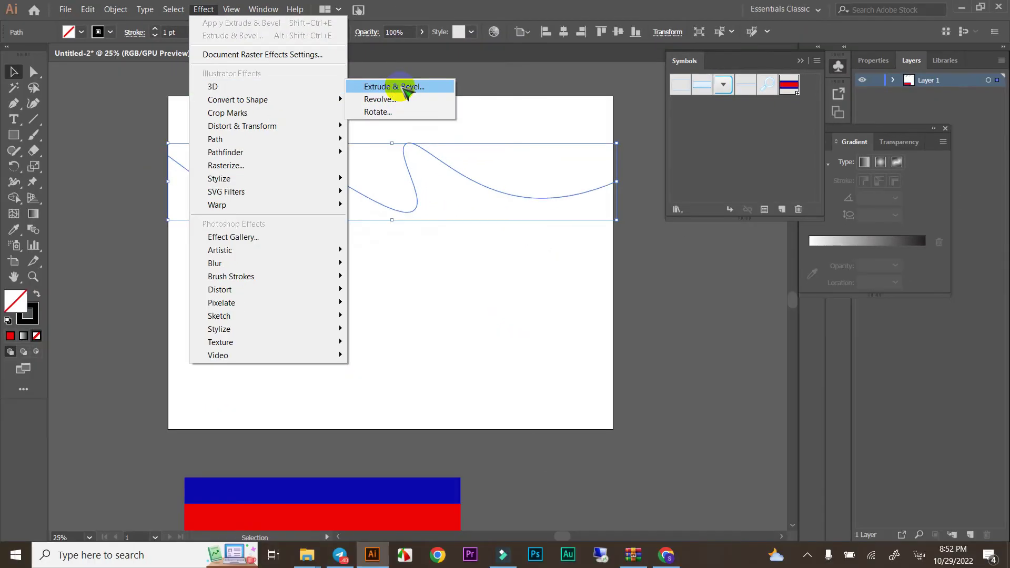
pyautogui.click(405, 89)
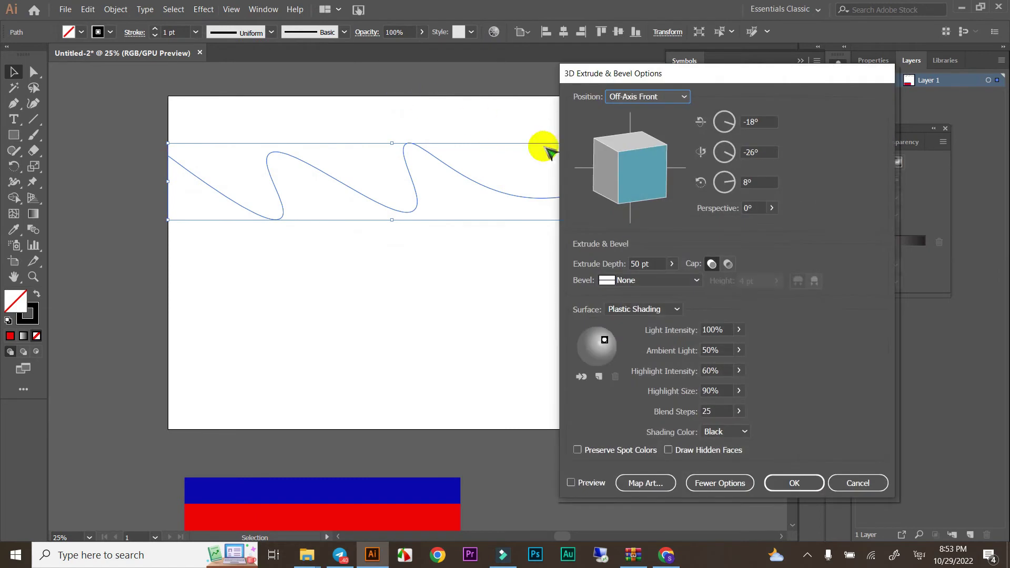
pyautogui.moveTo(643, 170)
pyautogui.mouseDown()
pyautogui.moveTo(633, 163)
pyautogui.moveTo(641, 169)
pyautogui.mouseUp()
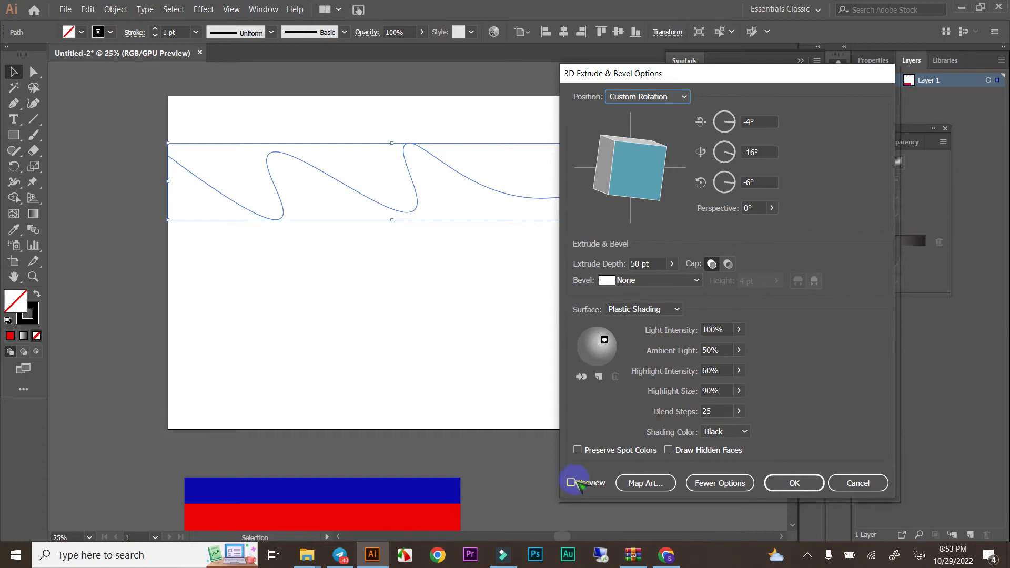
pyautogui.click(573, 482)
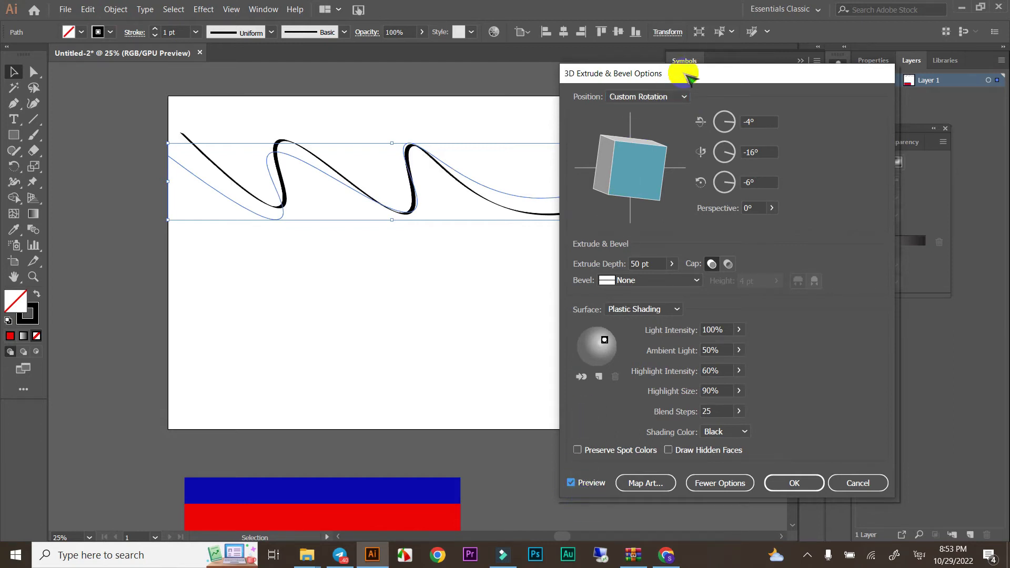
pyautogui.moveTo(677, 74); pyautogui.dragTo(763, 90)
pyautogui.click(726, 184)
pyautogui.moveTo(726, 184)
pyautogui.mouseDown()
pyautogui.moveTo(700, 184)
pyautogui.moveTo(712, 169)
pyautogui.moveTo(709, 181)
pyautogui.moveTo(716, 172)
pyautogui.moveTo(667, 170)
pyautogui.moveTo(716, 172)
pyautogui.moveTo(714, 163)
pyautogui.moveTo(711, 187)
pyautogui.mouseUp()
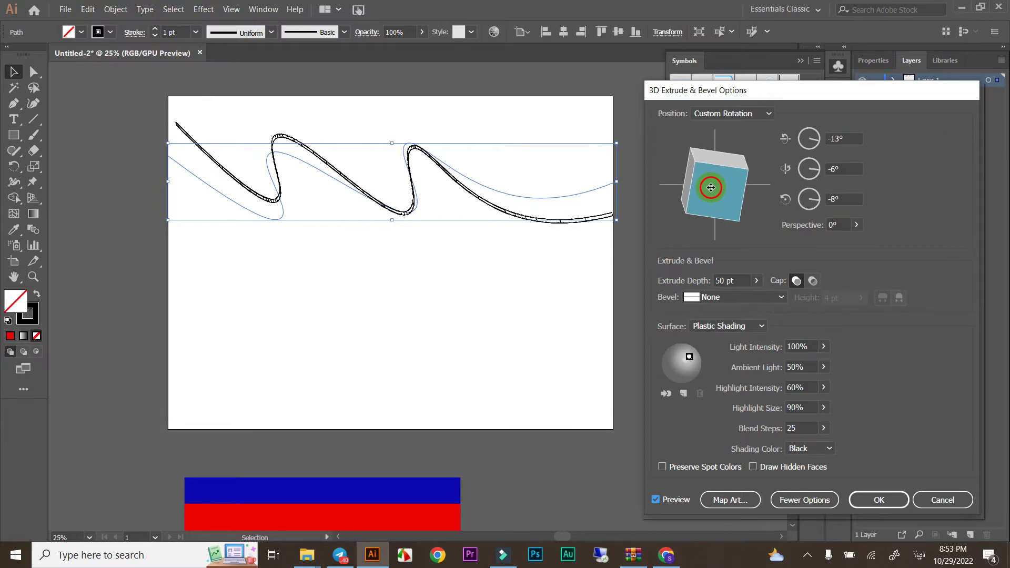
pyautogui.moveTo(711, 187); pyautogui.dragTo(710, 187)
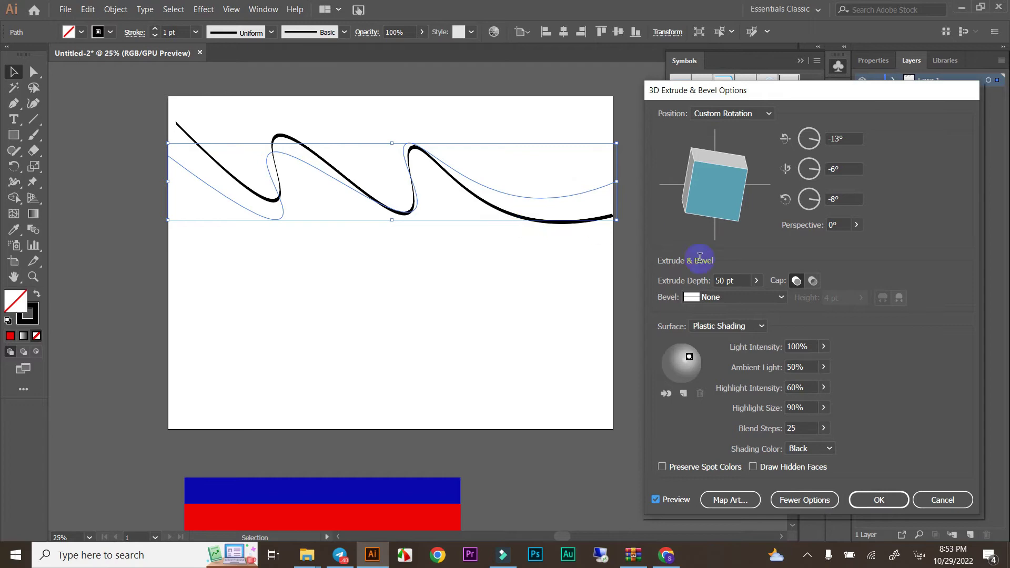
pyautogui.click(732, 280)
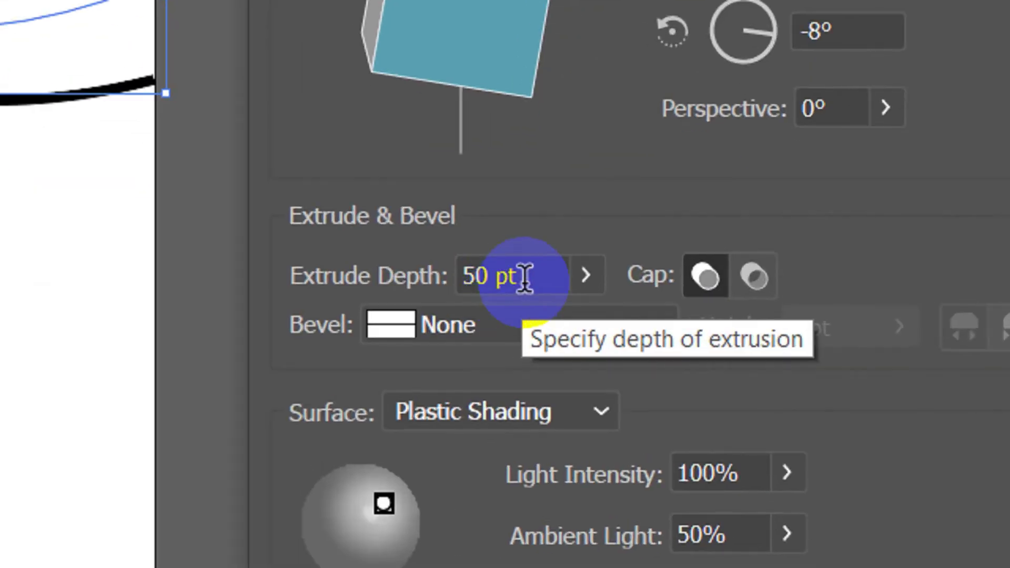
# - Set the extrusion depth to 255 pt with rotation adjusted to -19°, -6°, -5°
pyautogui.doubleClick(557, 274)
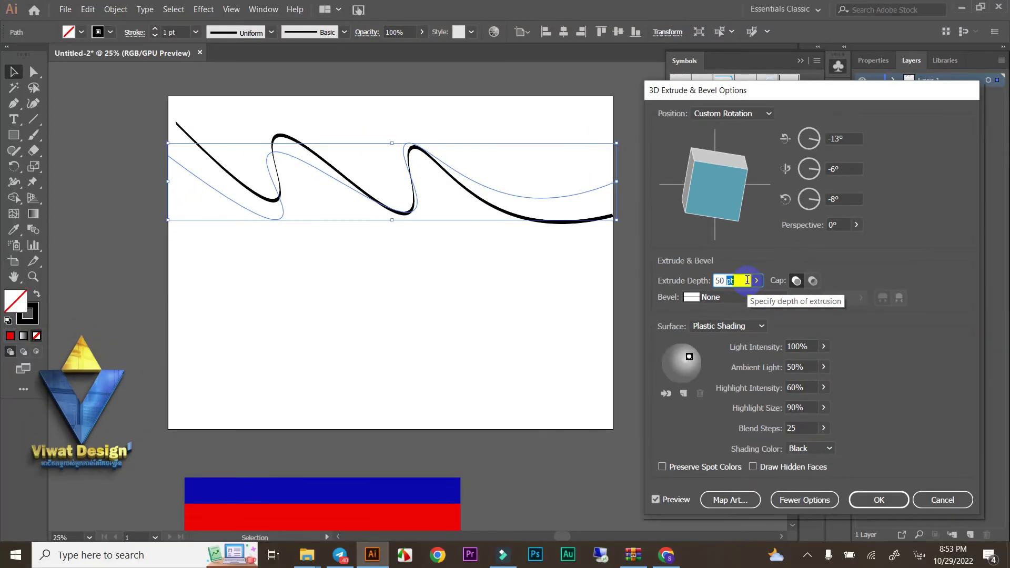
pyautogui.press('Up')
pyautogui.press('Up')
pyautogui.press('Up')
pyautogui.press('Up')
pyautogui.press('Up')
pyautogui.press('Up')
pyautogui.press('Up')
pyautogui.press('Up')
pyautogui.press('Up')
pyautogui.press('Up')
pyautogui.press('Up')
pyautogui.press('Up')
pyautogui.press('Up')
pyautogui.press('Up')
pyautogui.press('Up')
pyautogui.press('Up')
pyautogui.press('Up')
pyautogui.press('Up')
pyautogui.press('Up')
pyautogui.press('Up')
pyautogui.press('Up')
pyautogui.press('Up')
pyautogui.press('Up')
pyautogui.press('Up')
pyautogui.press('Up')
pyautogui.press('Up')
pyautogui.press('Up')
pyautogui.press('Up')
pyautogui.press('Up')
pyautogui.press('Up')
pyautogui.press('Up')
pyautogui.press('Up')
pyautogui.press('Up')
pyautogui.press('Up')
pyautogui.press('Up')
pyautogui.press('Up')
pyautogui.click(756, 280)
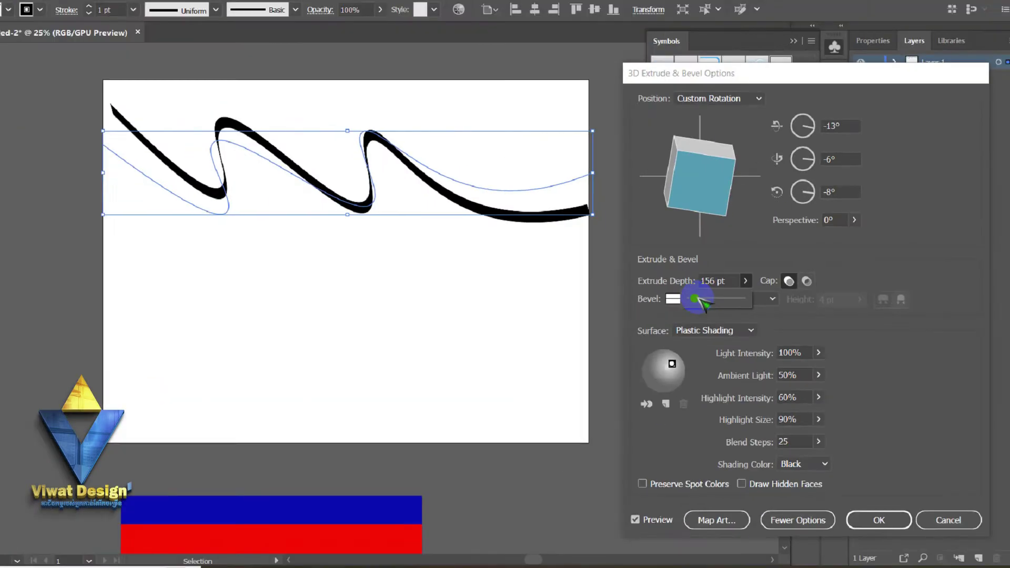
pyautogui.moveTo(708, 297); pyautogui.dragTo(716, 298)
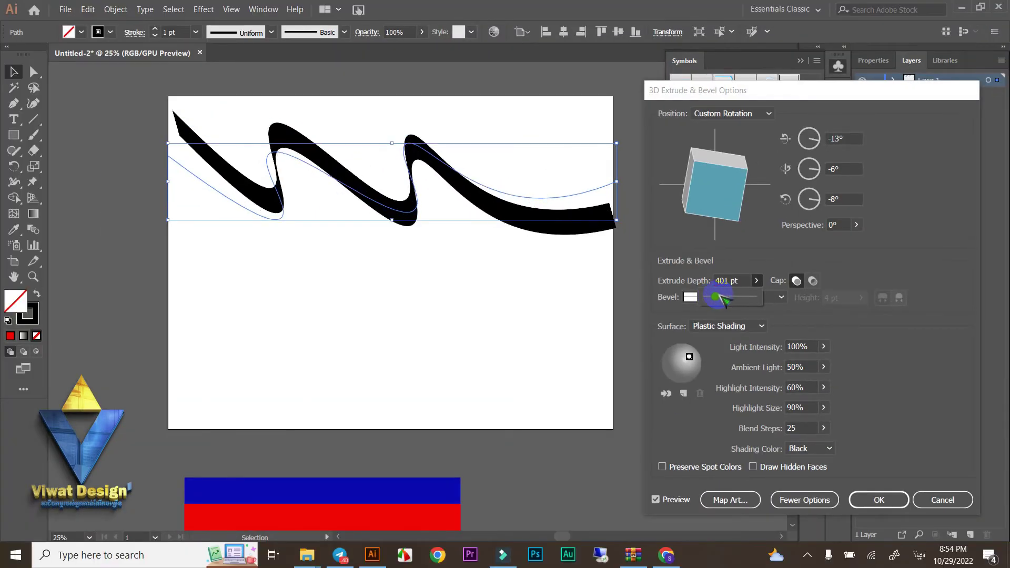
pyautogui.moveTo(717, 198)
pyautogui.mouseDown()
pyautogui.moveTo(738, 189)
pyautogui.moveTo(720, 196)
pyautogui.mouseUp()
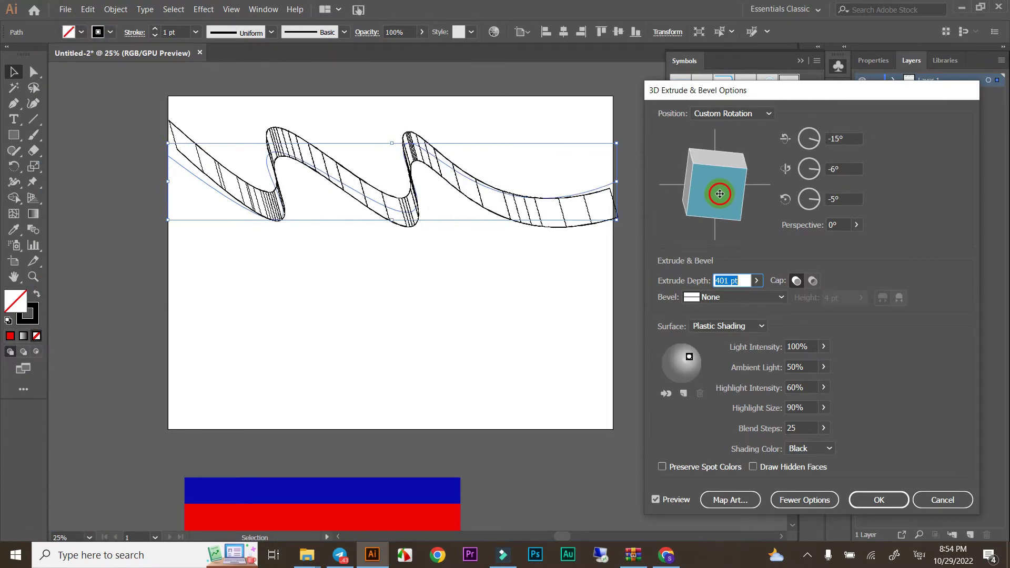
pyautogui.click(758, 282)
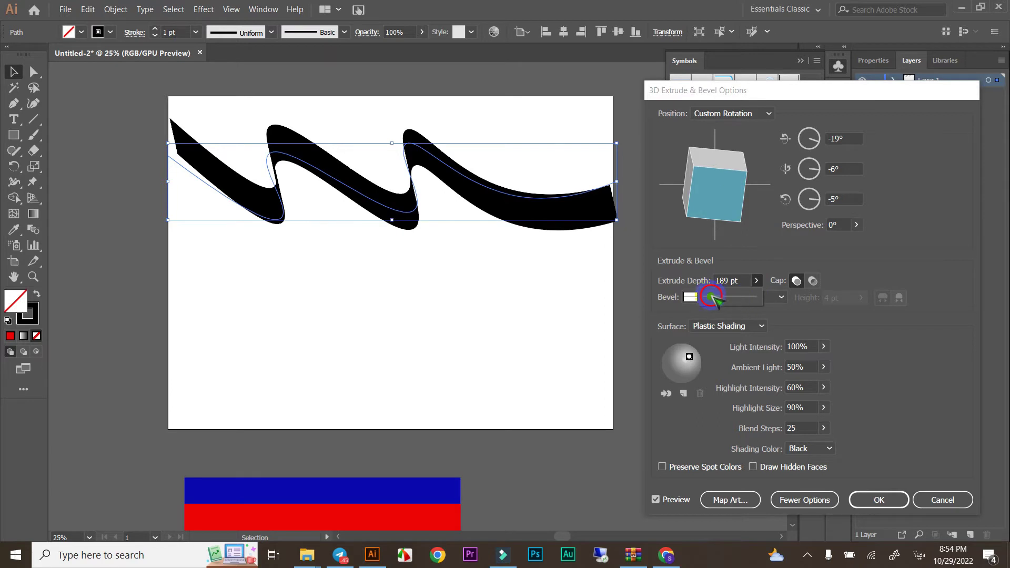
pyautogui.moveTo(710, 299); pyautogui.dragTo(715, 298)
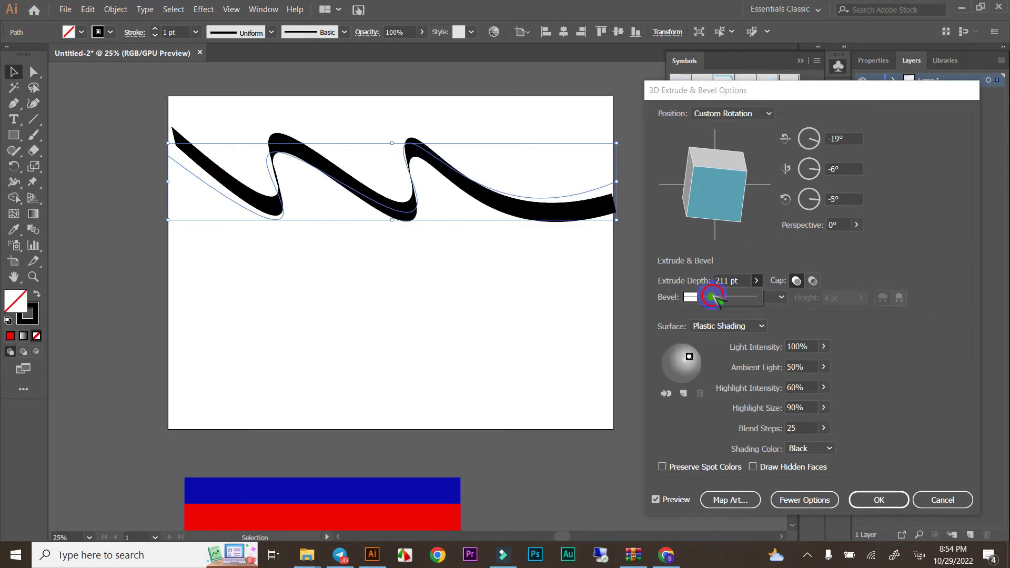
pyautogui.click(715, 298)
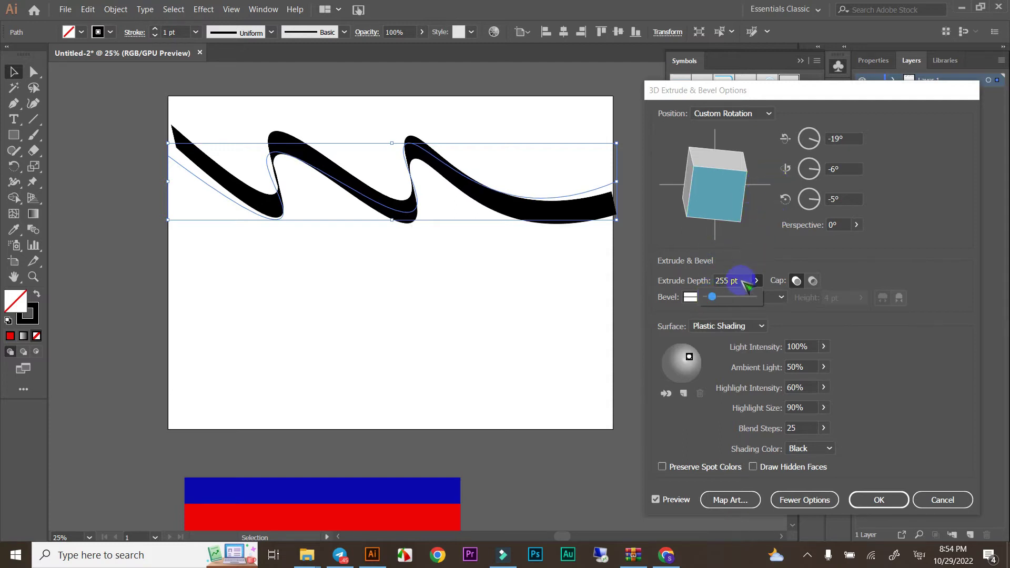
pyautogui.click(713, 297)
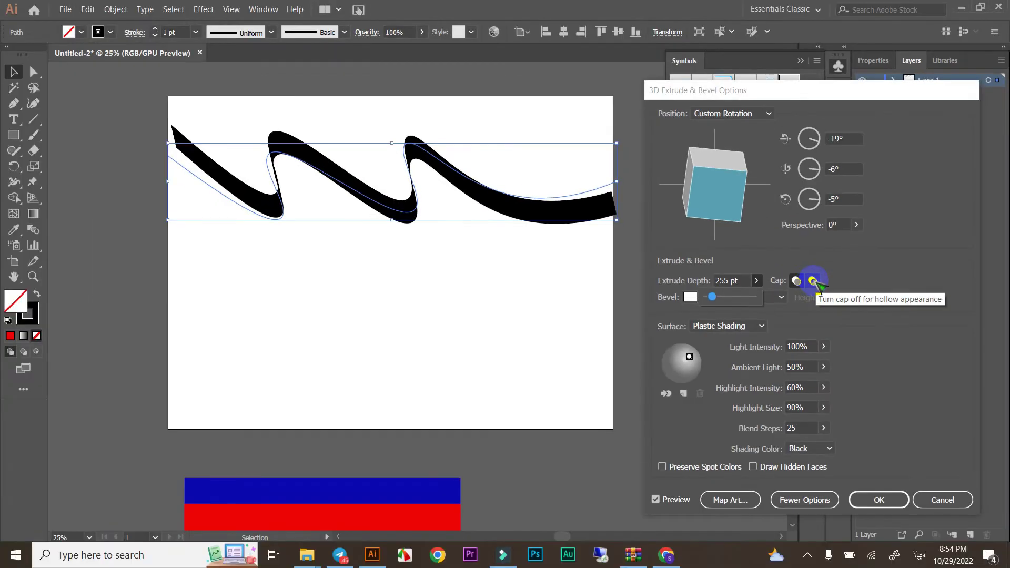
# - Turn the extrusion cap off so the wave's ends stay open
pyautogui.click(812, 282)
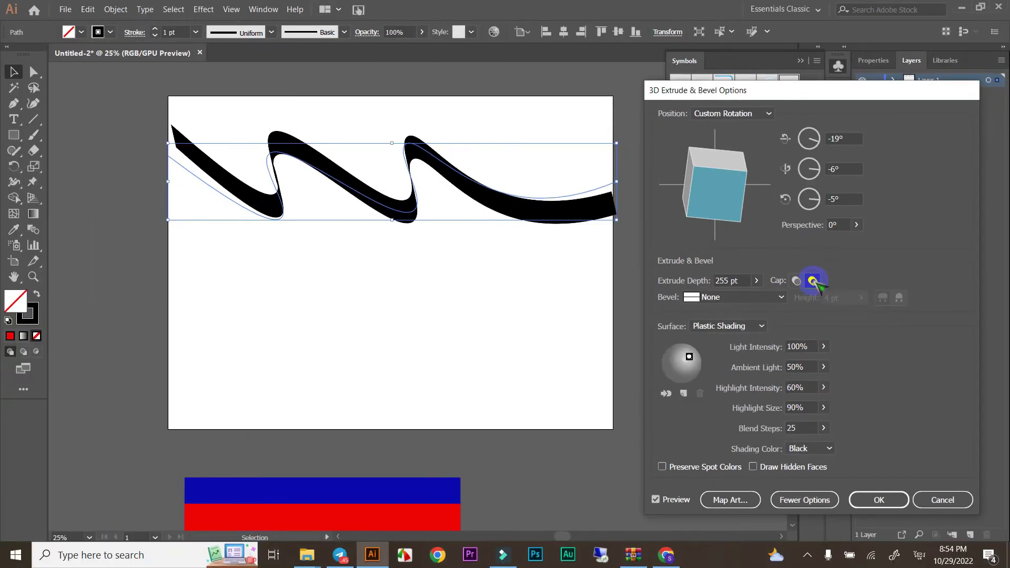
pyautogui.click(812, 282)
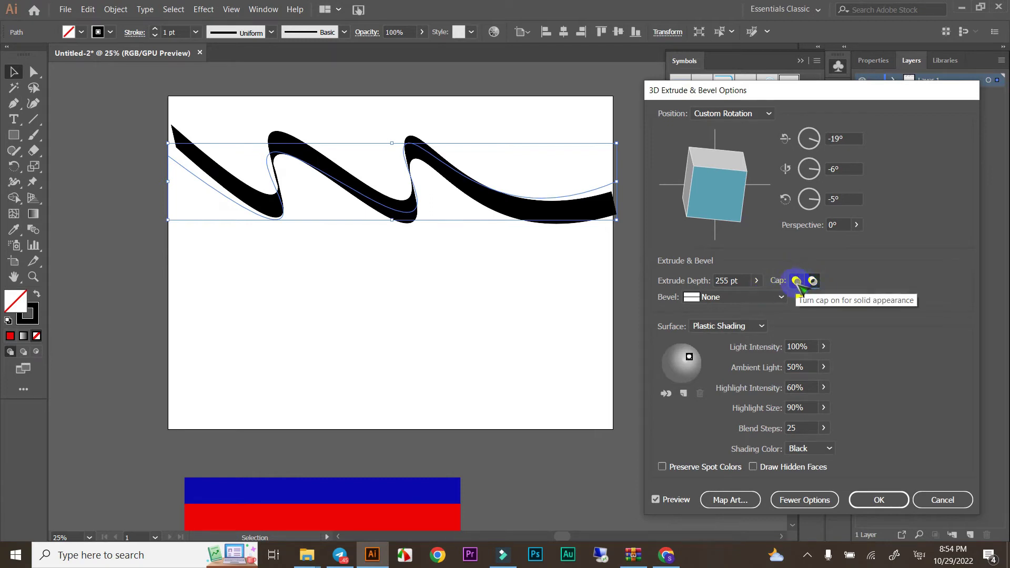
pyautogui.click(777, 282)
pyautogui.click(814, 284)
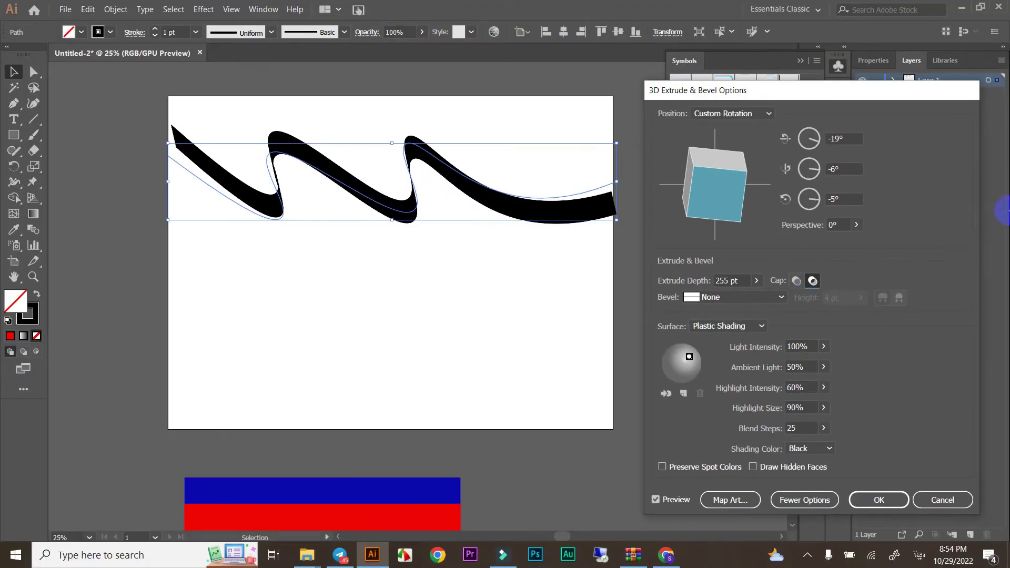
pyautogui.click(689, 357)
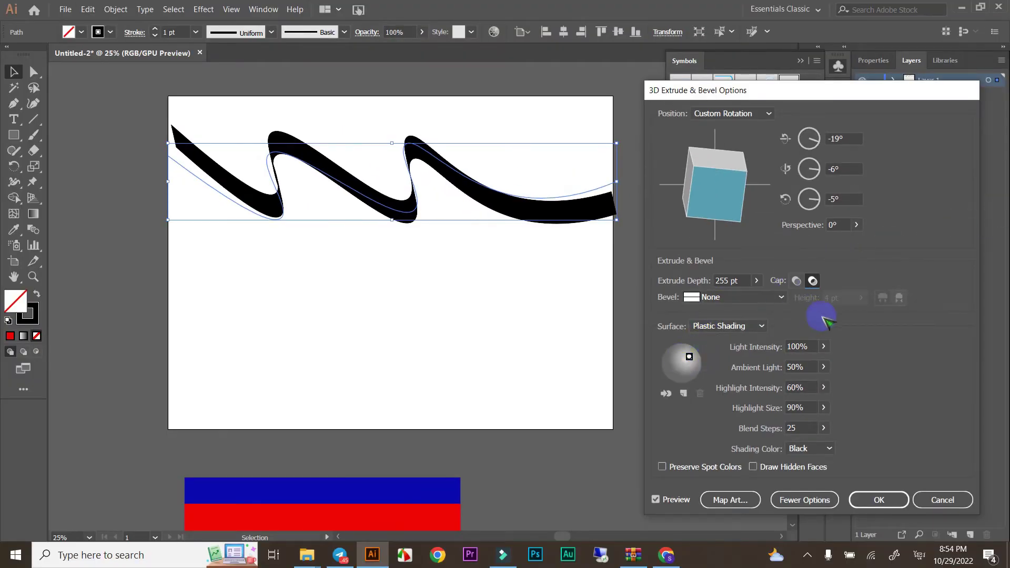
pyautogui.click(750, 500)
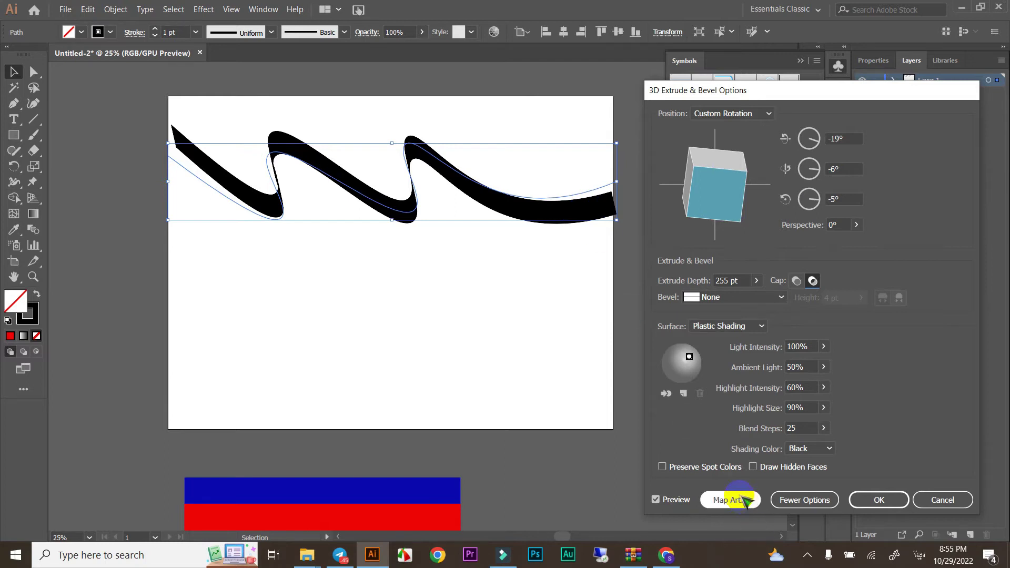
# - Map the red-blue flag symbol onto surface 1 of 3 of the extruded wave
pyautogui.click(743, 501)
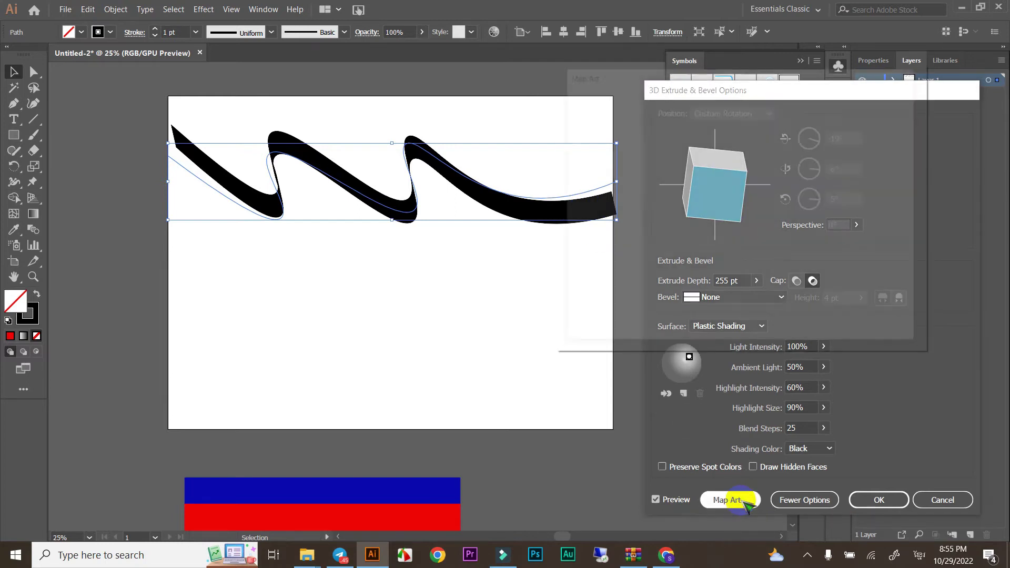
pyautogui.moveTo(794, 79); pyautogui.dragTo(745, 112)
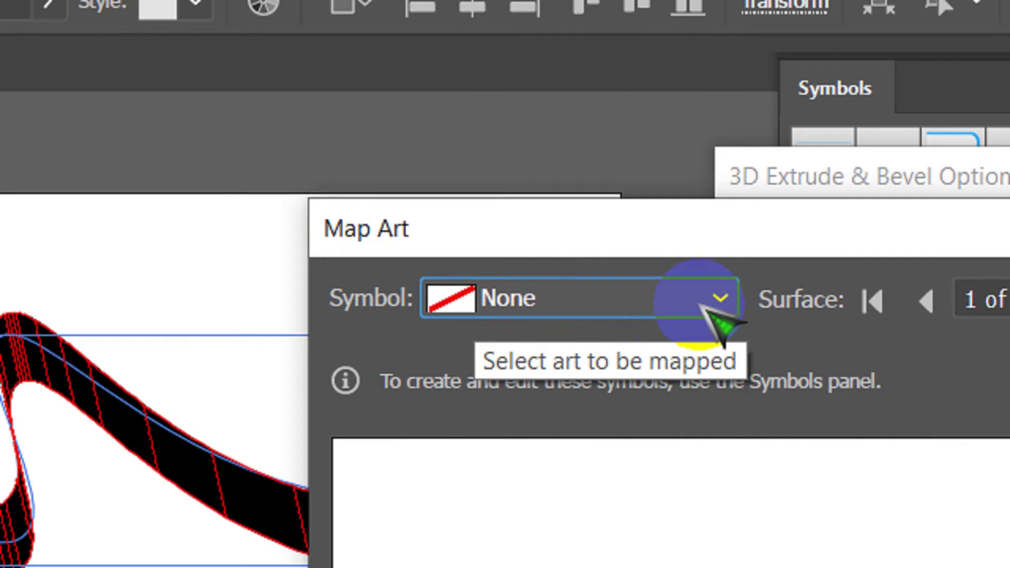
pyautogui.click(675, 302)
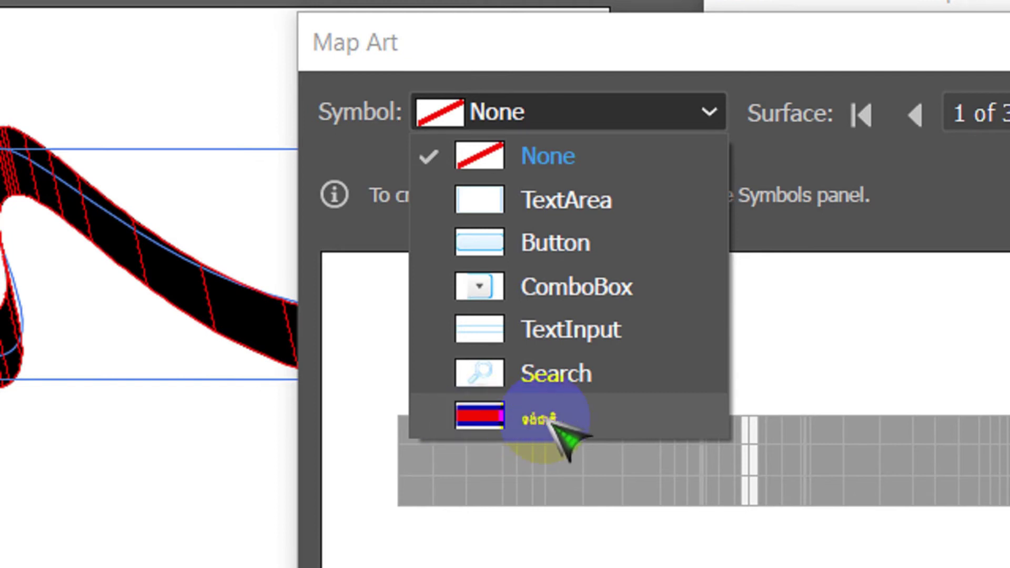
pyautogui.click(542, 421)
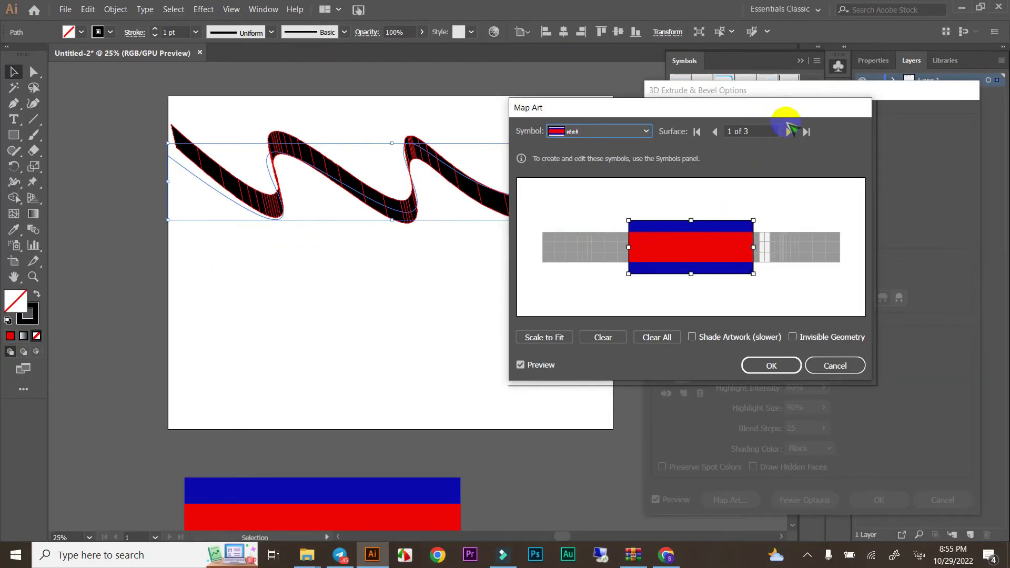
pyautogui.click(788, 132)
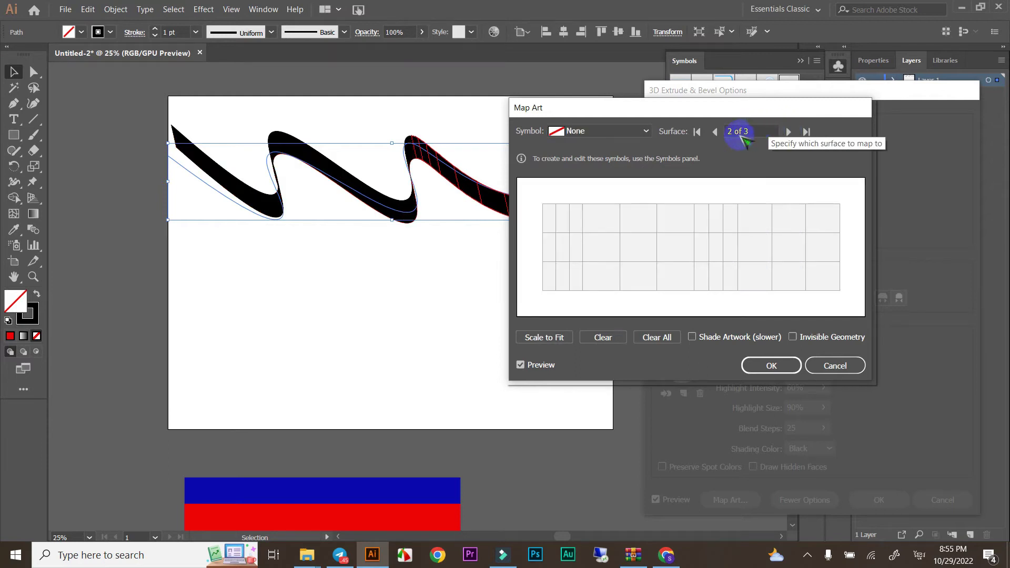
pyautogui.click(714, 131)
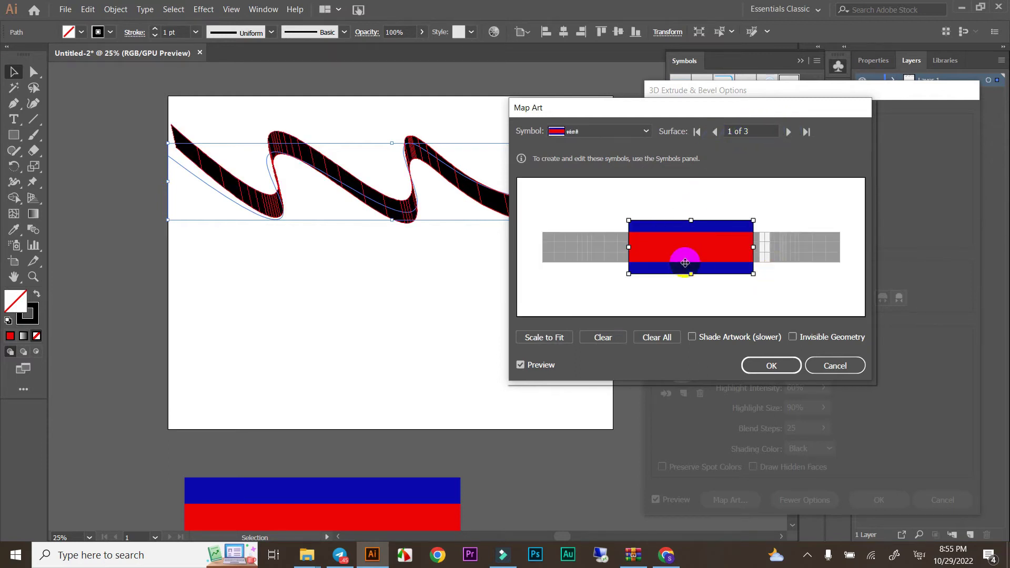
pyautogui.click(789, 132)
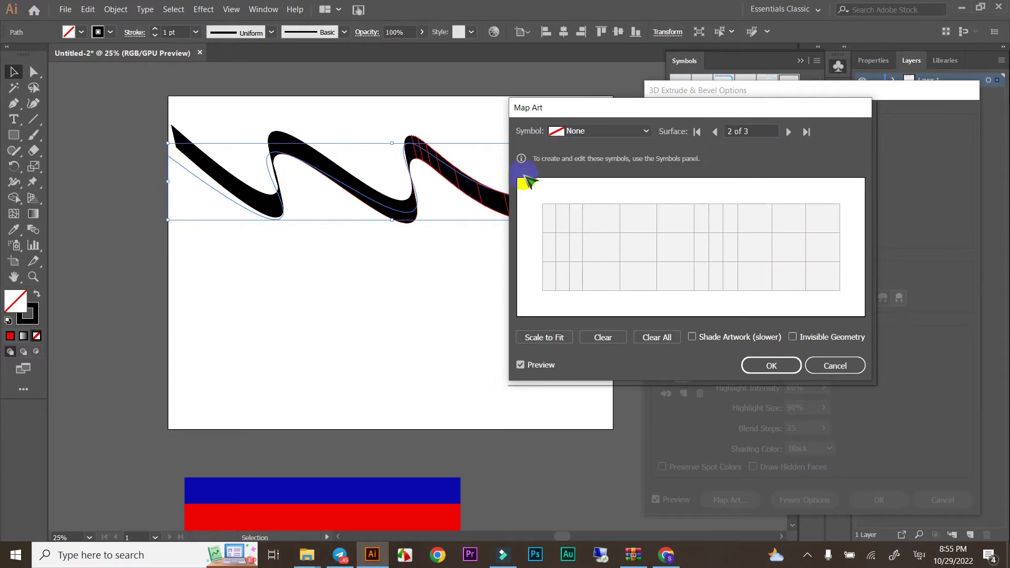
pyautogui.moveTo(649, 103)
pyautogui.mouseDown()
pyautogui.moveTo(789, 101)
pyautogui.moveTo(686, 112)
pyautogui.mouseUp()
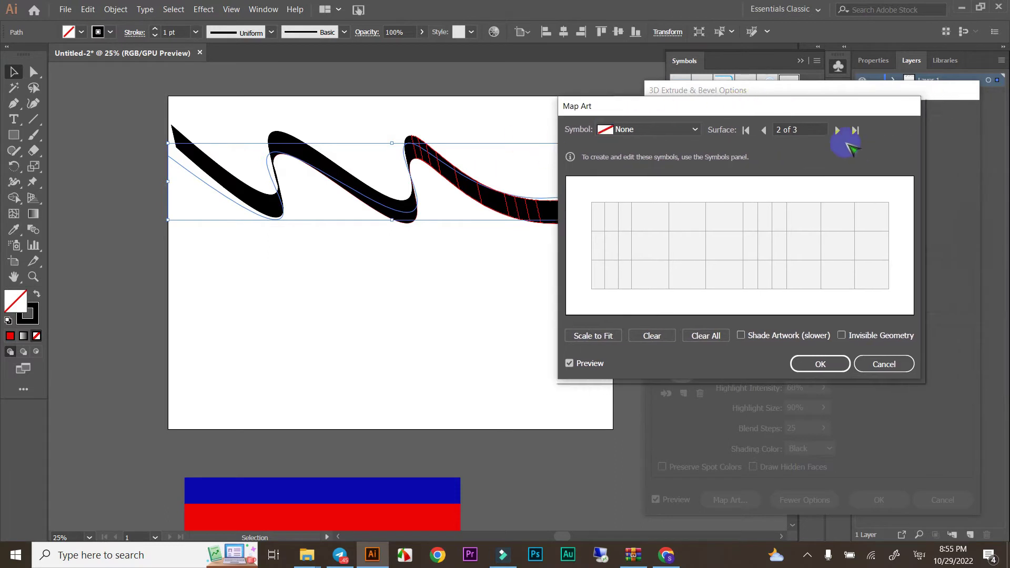
pyautogui.click(837, 130)
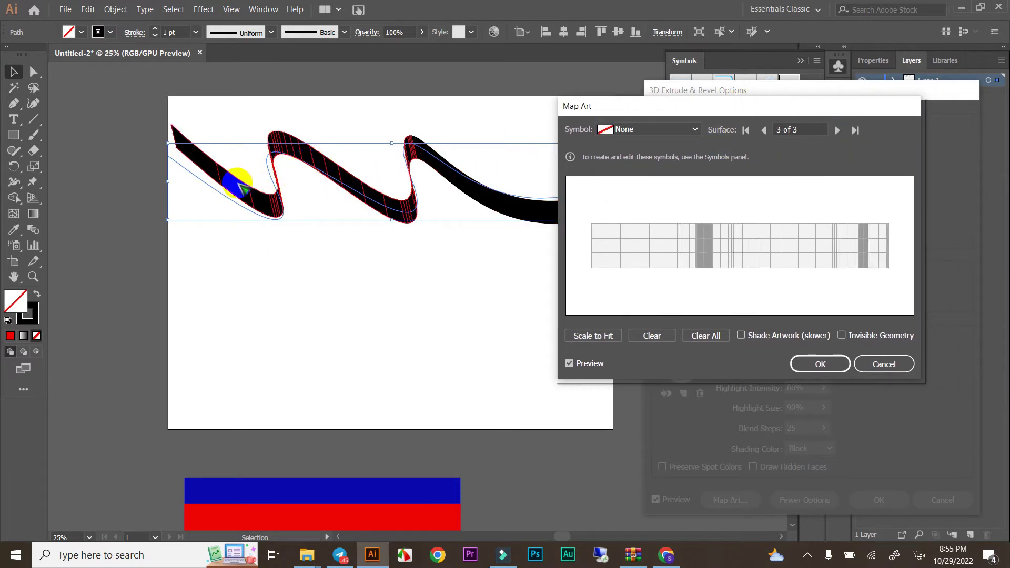
pyautogui.moveTo(825, 108); pyautogui.dragTo(801, 98)
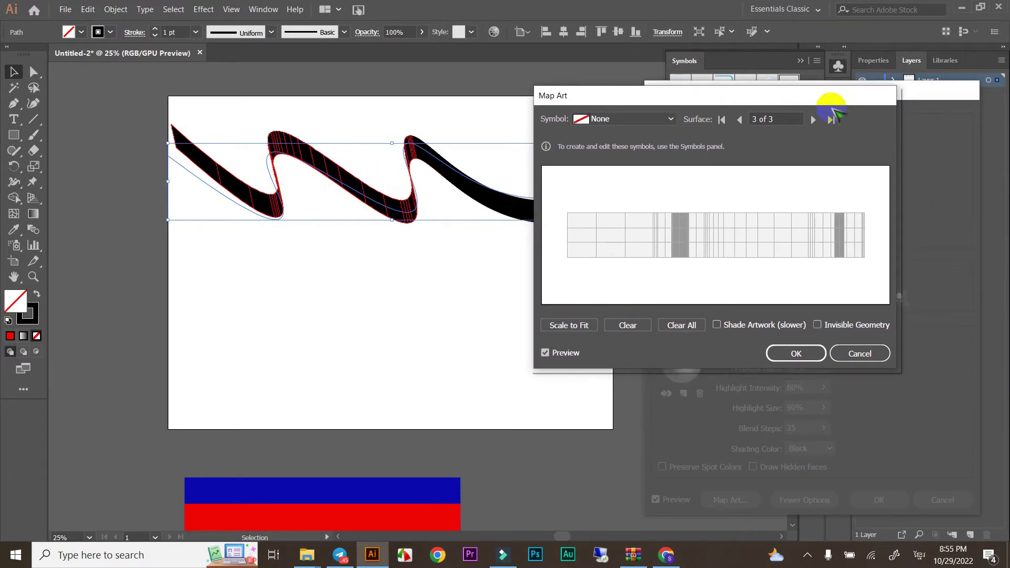
pyautogui.click(813, 120)
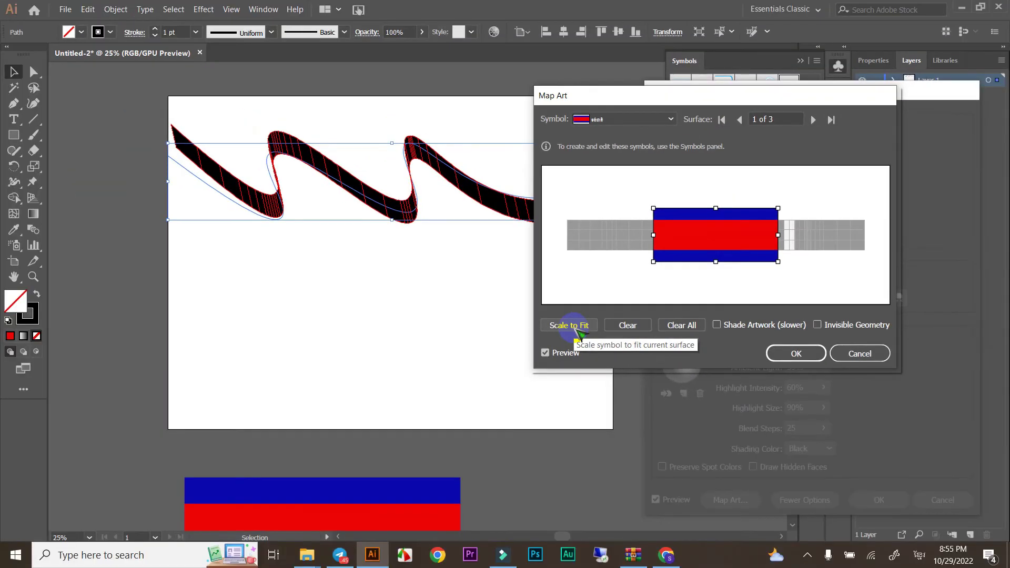
# - Scale the flag to fit surface 1 with Invisible Geometry on, and close Map Art
pyautogui.click(578, 330)
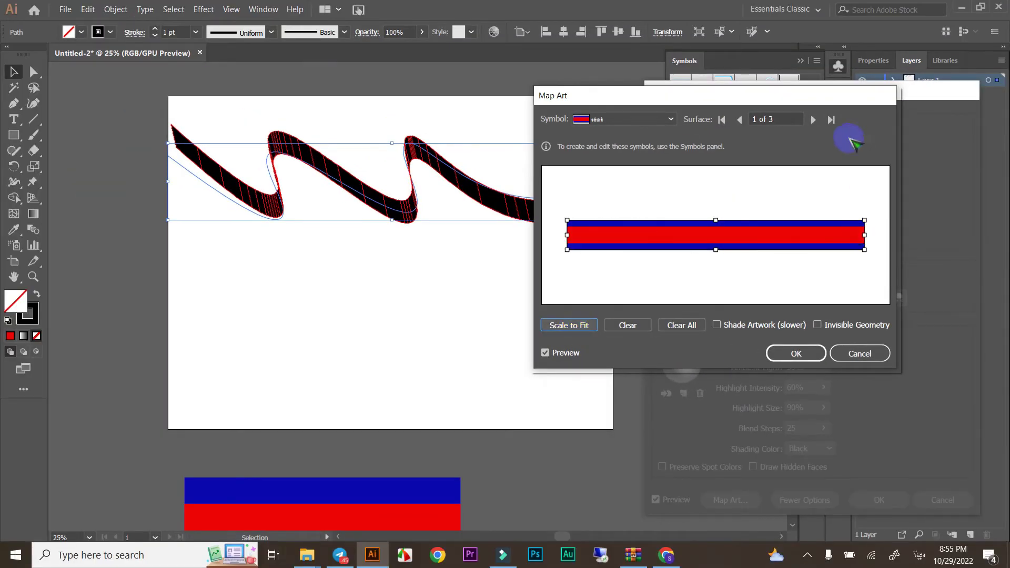
pyautogui.moveTo(823, 95); pyautogui.dragTo(821, 198)
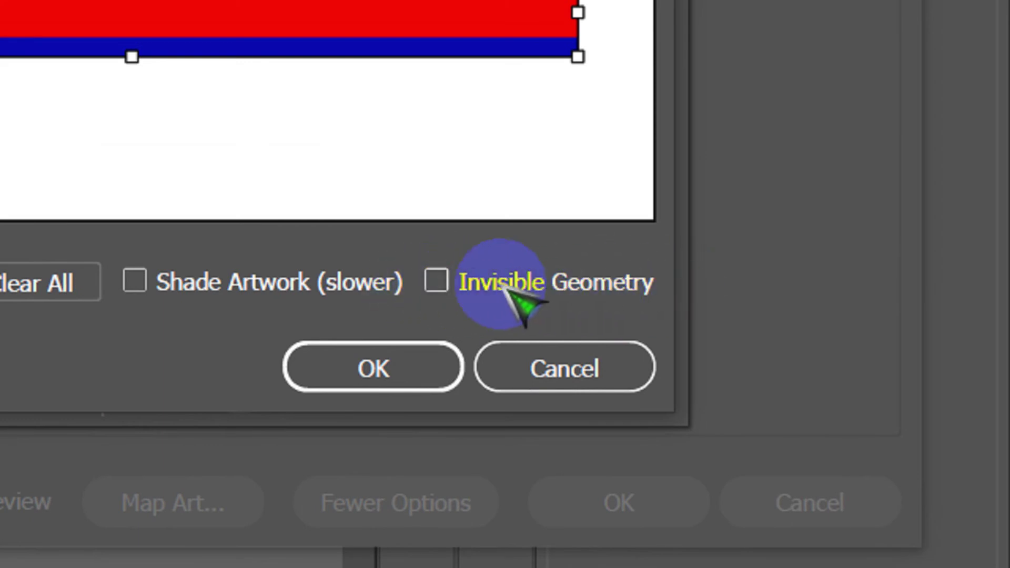
pyautogui.click(823, 427)
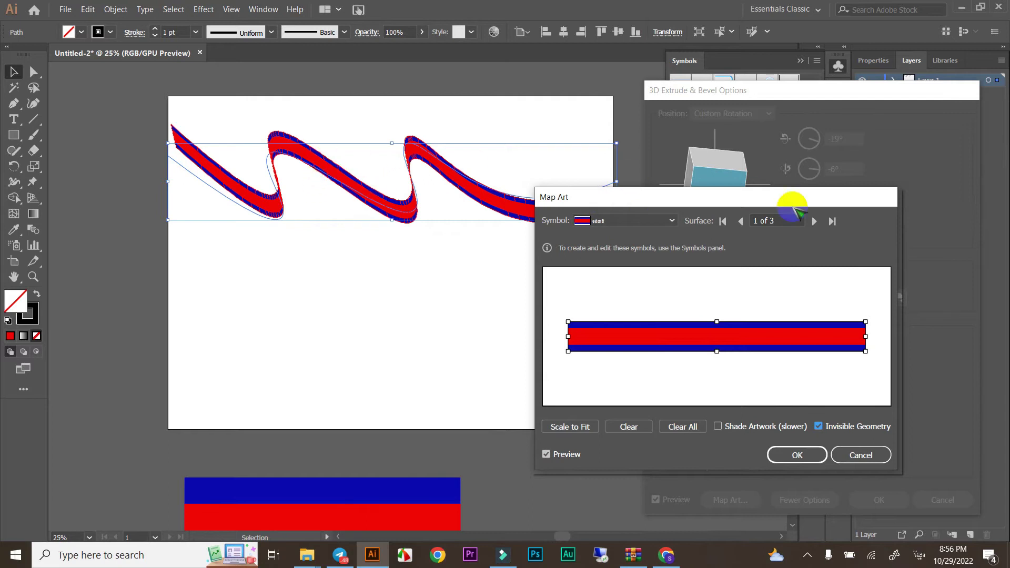
pyautogui.moveTo(714, 197)
pyautogui.mouseDown()
pyautogui.moveTo(849, 146)
pyautogui.moveTo(626, 119)
pyautogui.mouseUp()
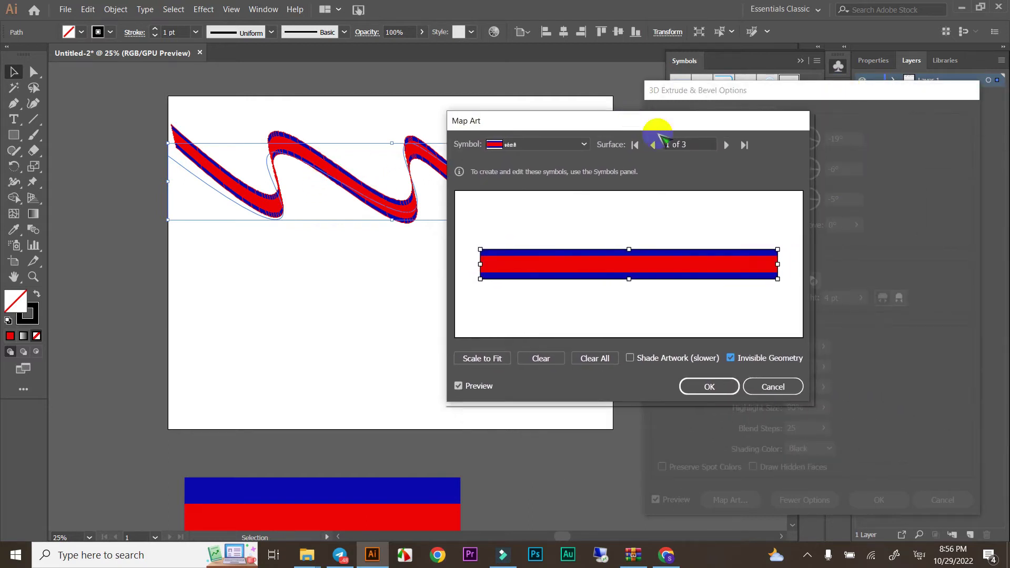
pyautogui.click(699, 388)
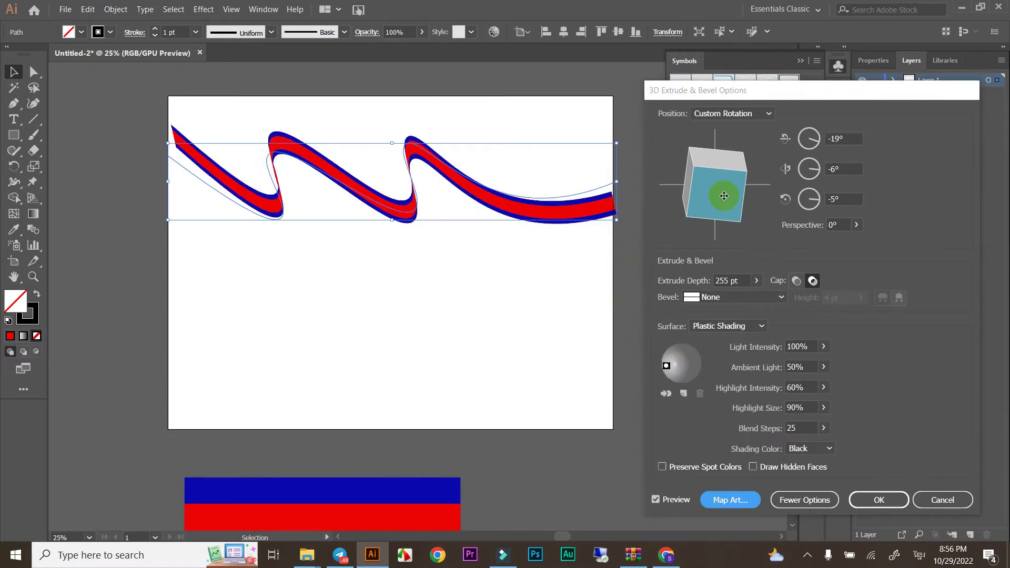
# - Rotate the striped ribbon to 17°, -14°, -10°
pyautogui.moveTo(725, 203); pyautogui.dragTo(720, 180)
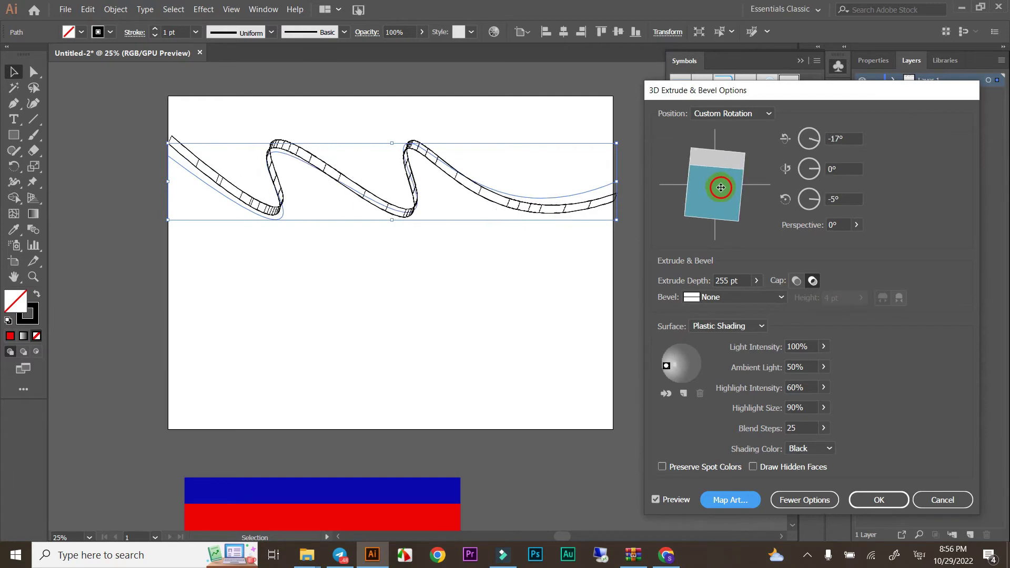
pyautogui.moveTo(720, 180)
pyautogui.mouseDown()
pyautogui.moveTo(709, 172)
pyautogui.moveTo(735, 162)
pyautogui.mouseUp()
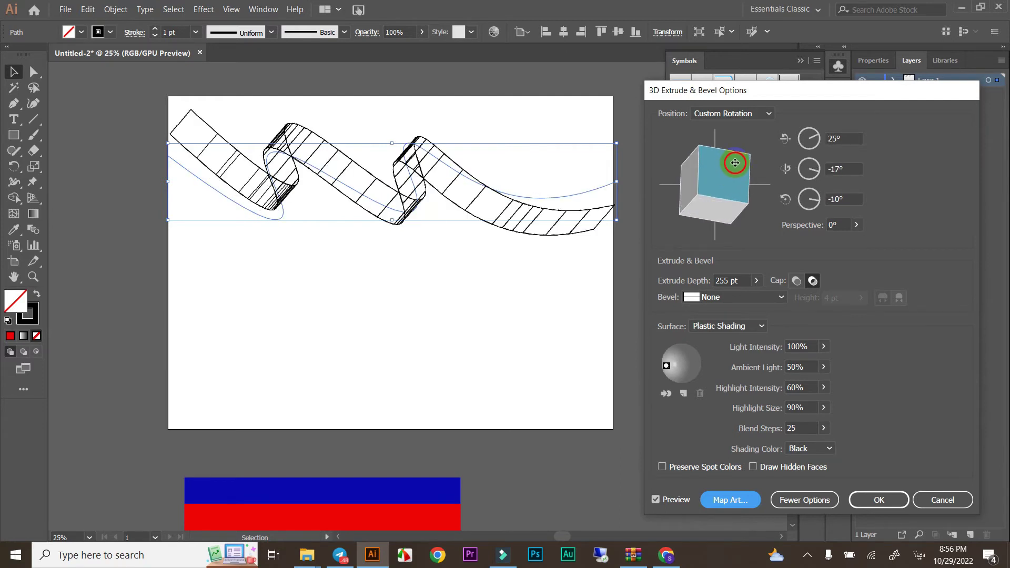
pyautogui.moveTo(735, 163); pyautogui.dragTo(732, 177)
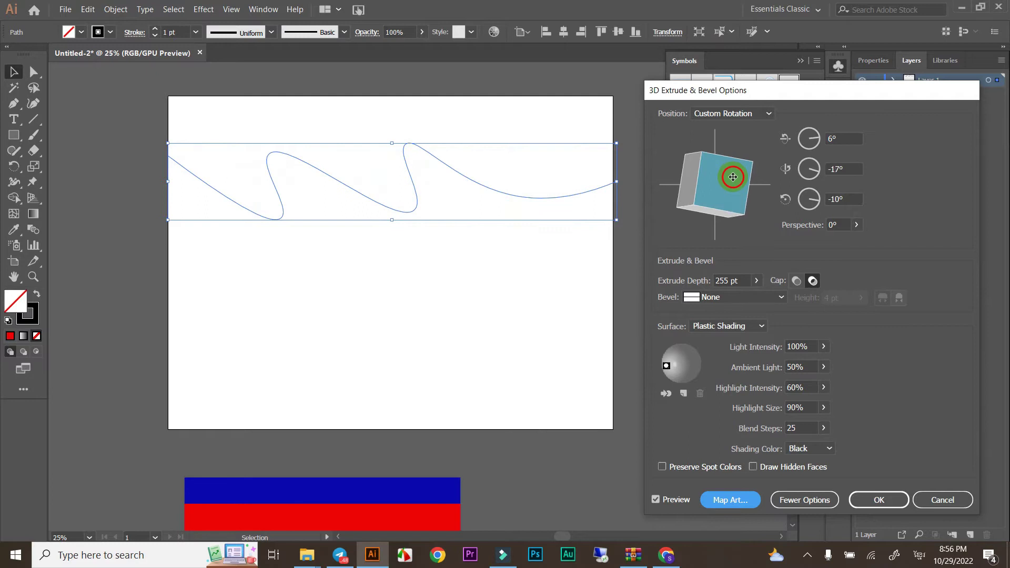
pyautogui.moveTo(728, 176); pyautogui.dragTo(728, 169)
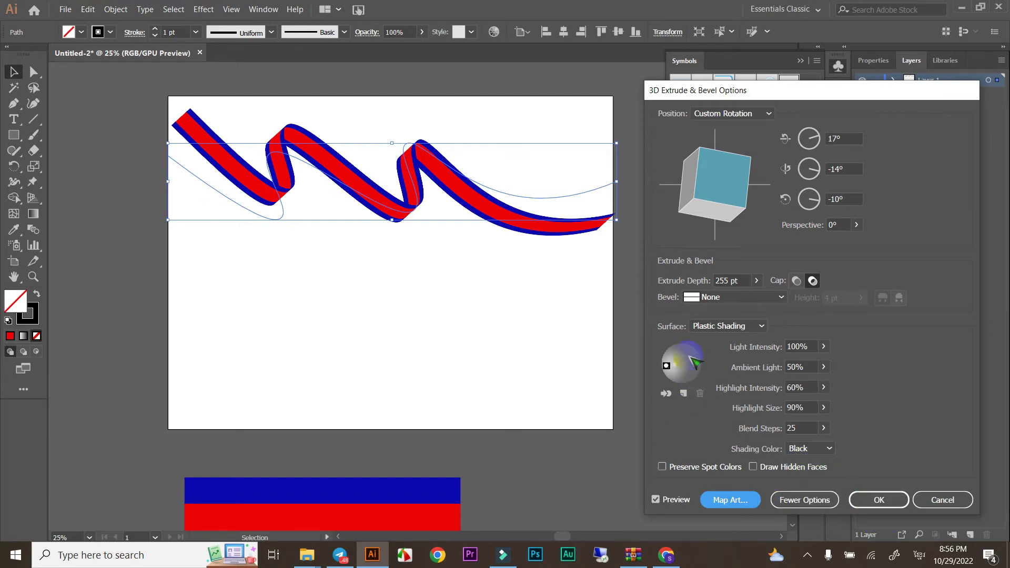
# - Move the light source, use Plastic Shading, and confirm the 255 pt extrusion
pyautogui.moveTo(673, 368)
pyautogui.mouseDown()
pyautogui.moveTo(717, 372)
pyautogui.moveTo(654, 370)
pyautogui.moveTo(716, 368)
pyautogui.mouseUp()
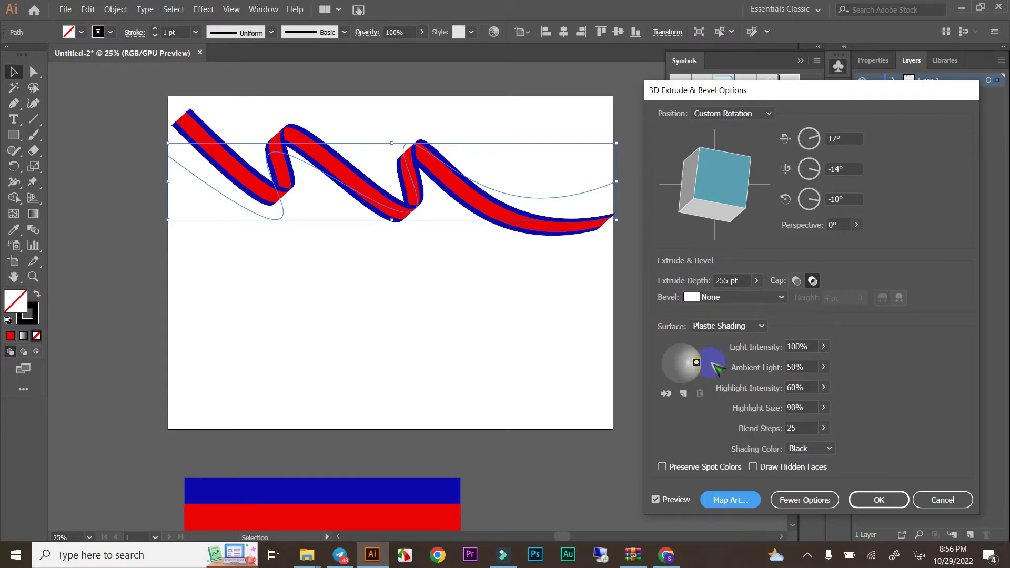
pyautogui.click(825, 504)
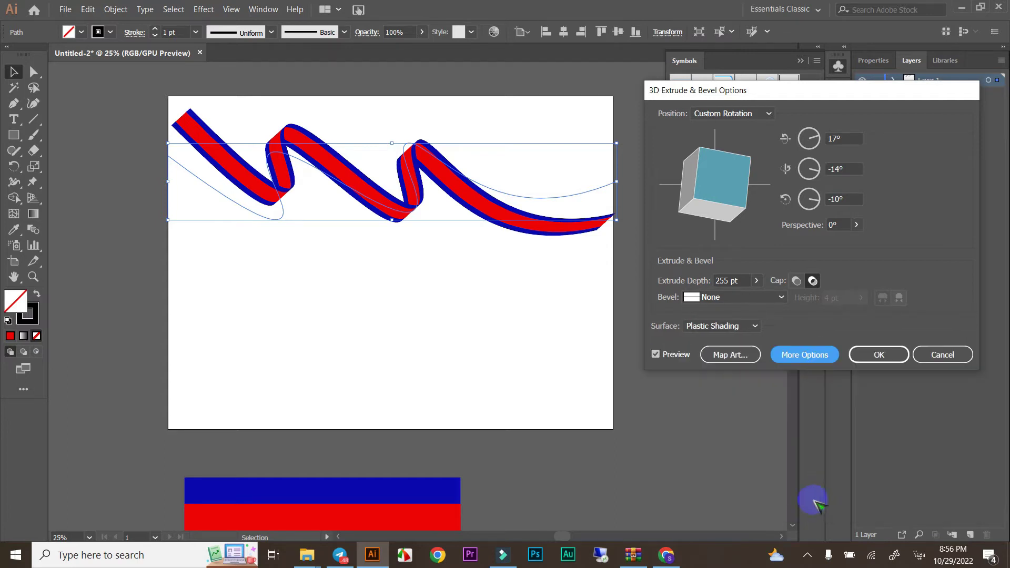
pyautogui.click(805, 354)
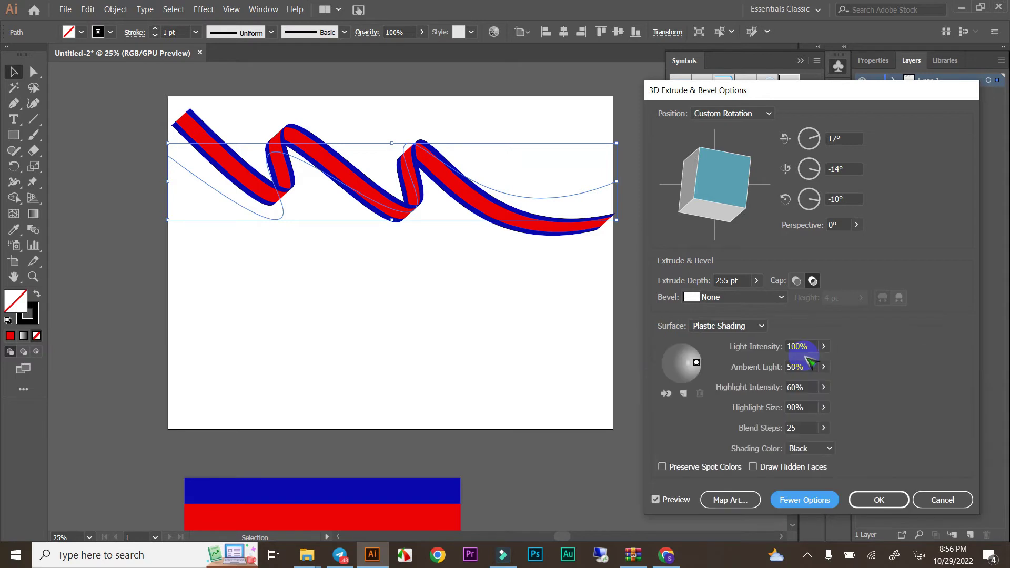
pyautogui.click(812, 502)
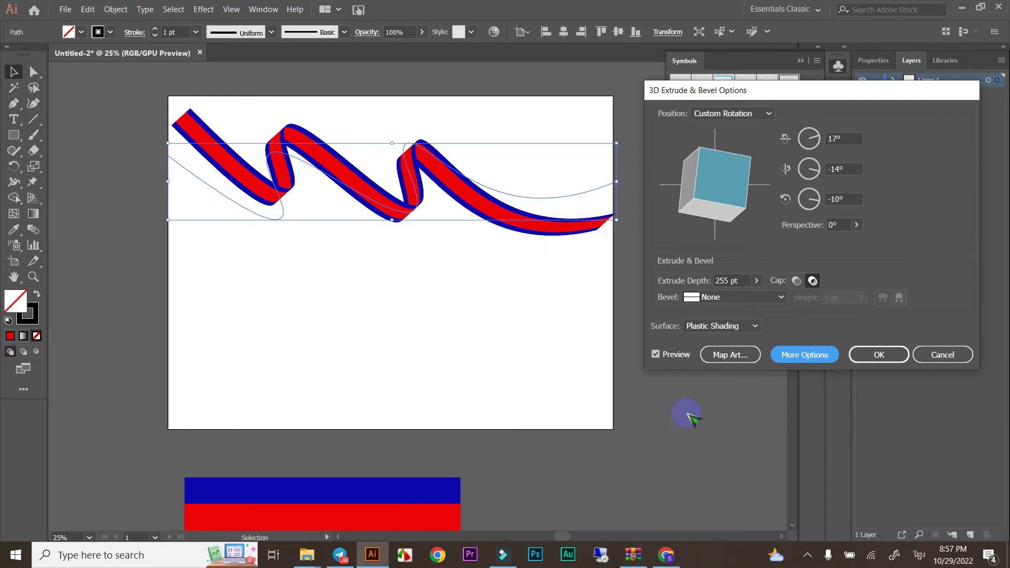
pyautogui.click(890, 353)
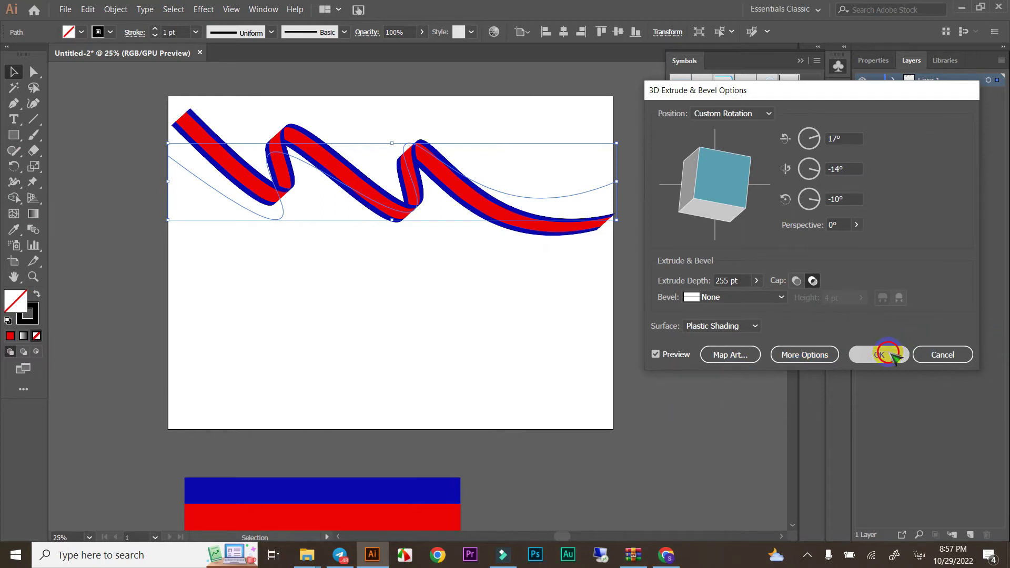
# - Try enlarging the ribbon from its lower-right corner, then undo that resize
pyautogui.click(709, 297)
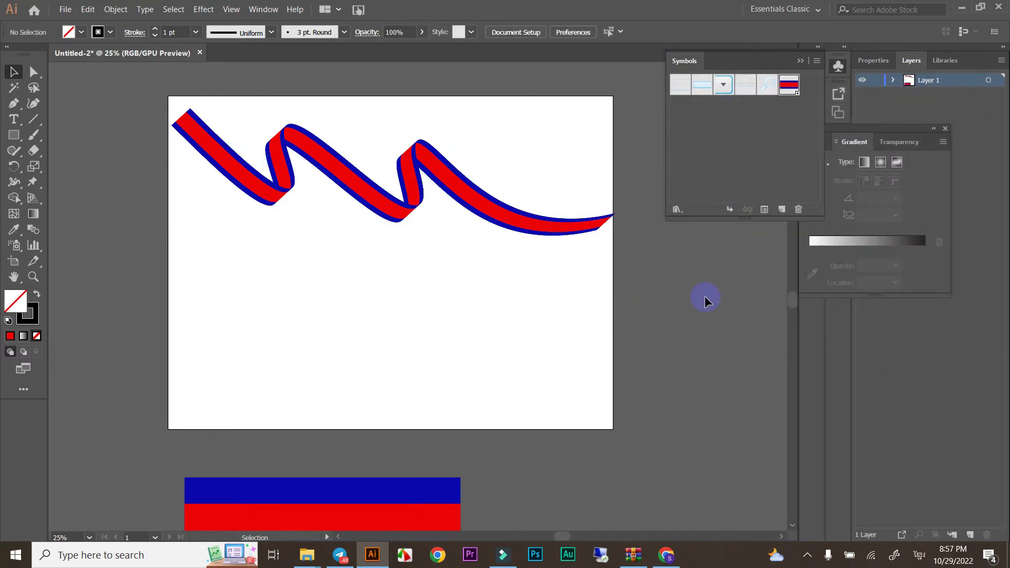
pyautogui.scroll(2, 327, 286)
pyautogui.scroll(1, 355, 182)
pyautogui.keyDown('alt'); pyautogui.scroll(1, 397, 209); pyautogui.keyUp('alt')
pyautogui.keyDown('alt'); pyautogui.scroll(1, 396, 210); pyautogui.keyUp('alt')
pyautogui.keyDown('alt'); pyautogui.scroll(-1, 396, 213); pyautogui.keyUp('alt')
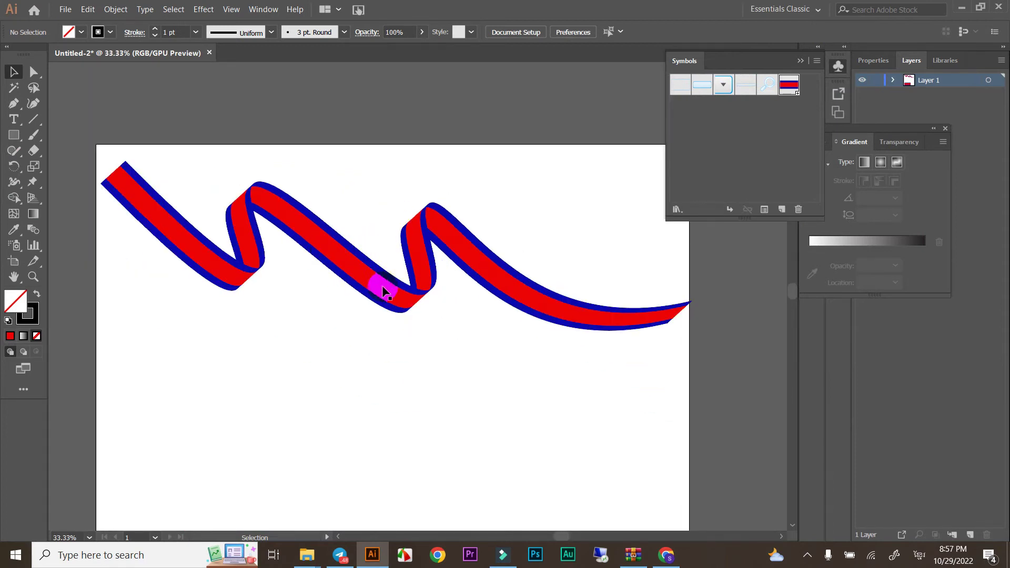
pyautogui.click(342, 262)
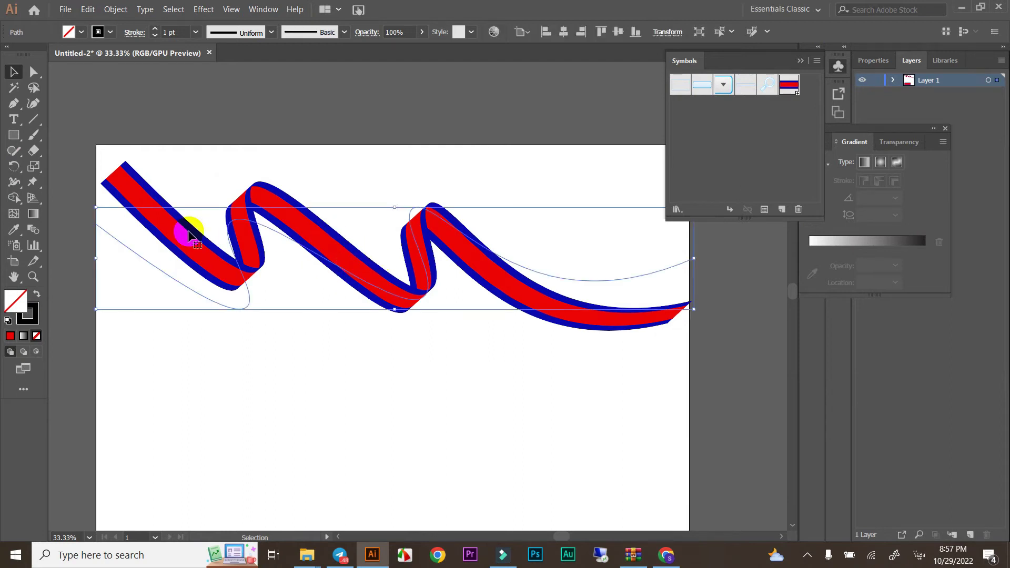
pyautogui.scroll(-2, 213, 268)
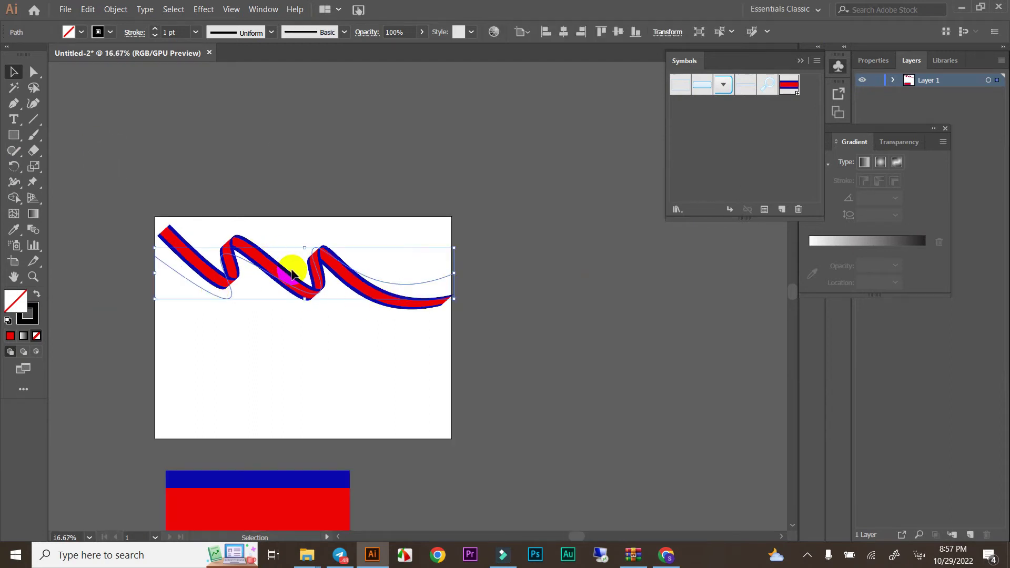
pyautogui.scroll(1, 241, 263)
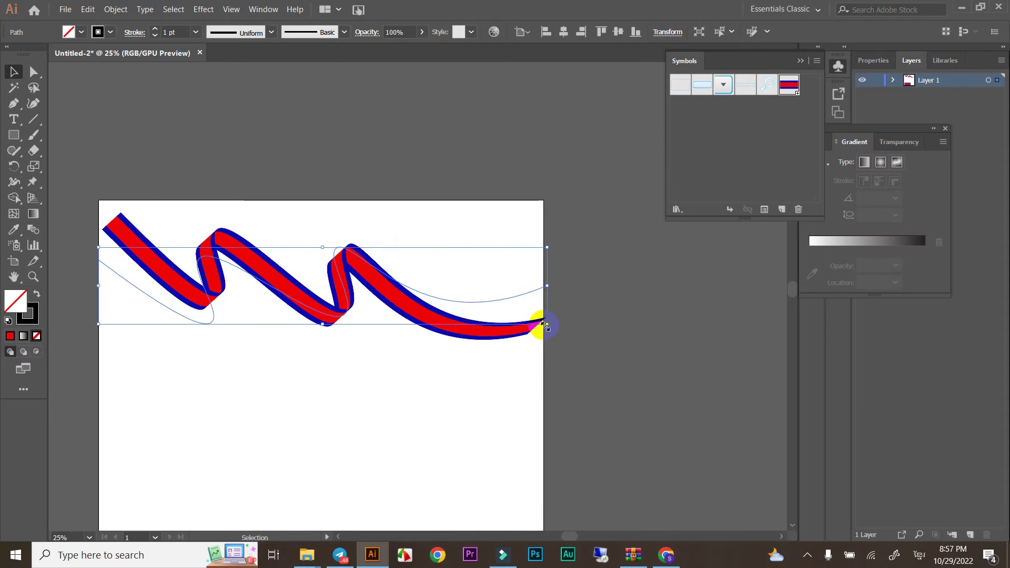
pyautogui.moveTo(549, 327); pyautogui.dragTo(569, 337)
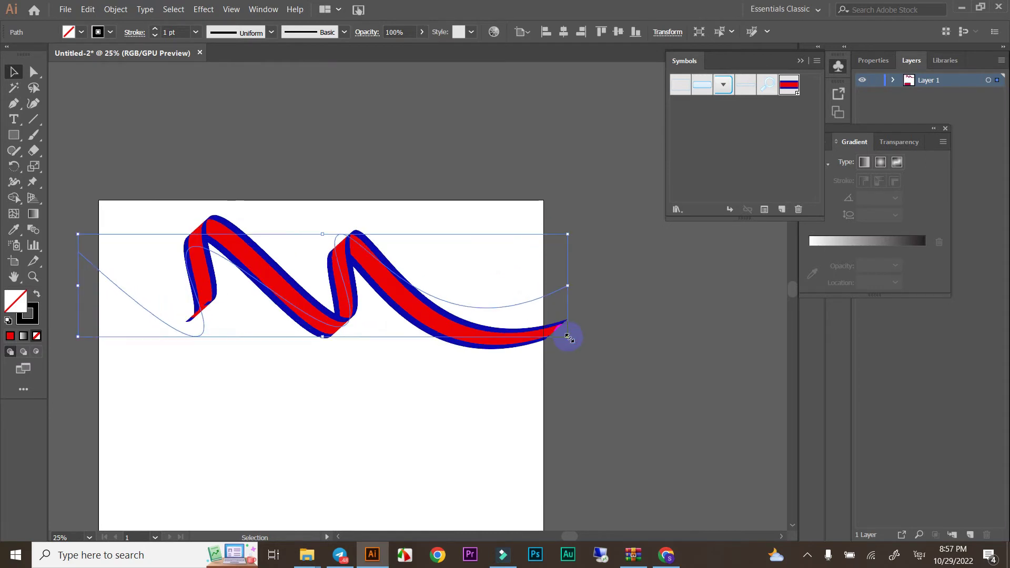
pyautogui.click(455, 365)
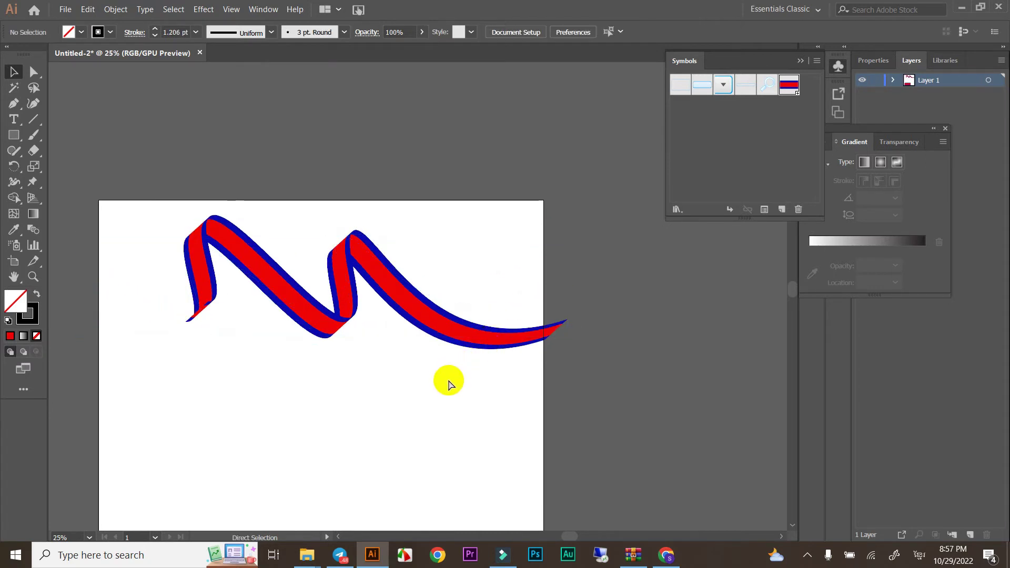
pyautogui.hotkey('ctrl', 'z')
# - Stretch the ribbon past the artboard's left and right edges with its corner handles
pyautogui.click(383, 372)
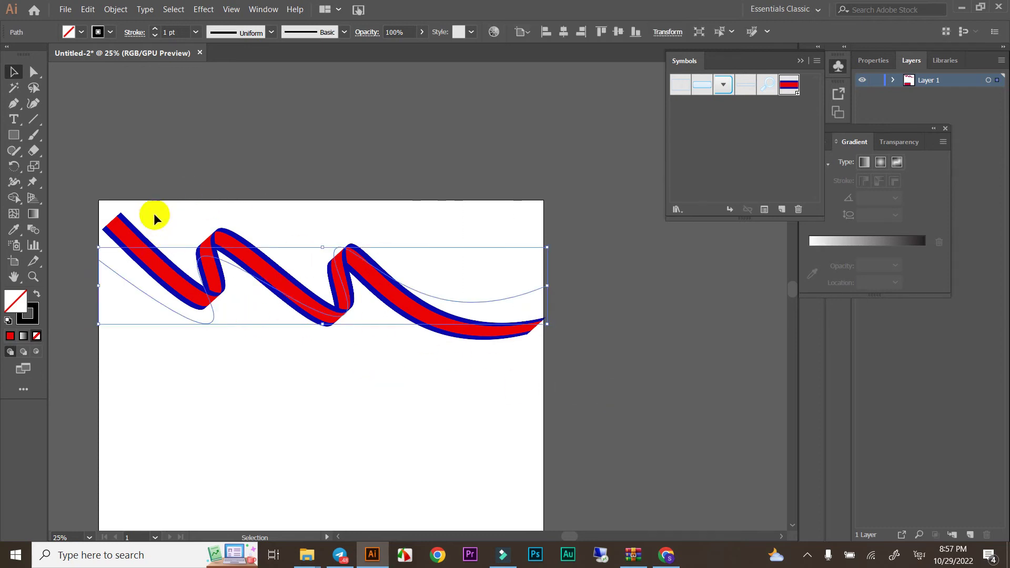
pyautogui.moveTo(99, 246); pyautogui.dragTo(68, 240)
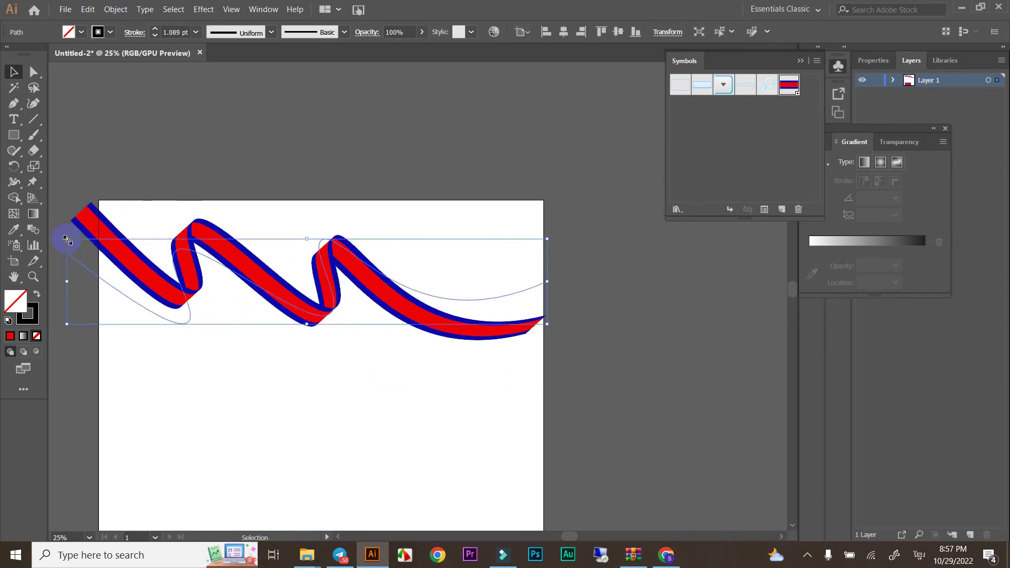
pyautogui.moveTo(547, 324); pyautogui.dragTo(591, 355)
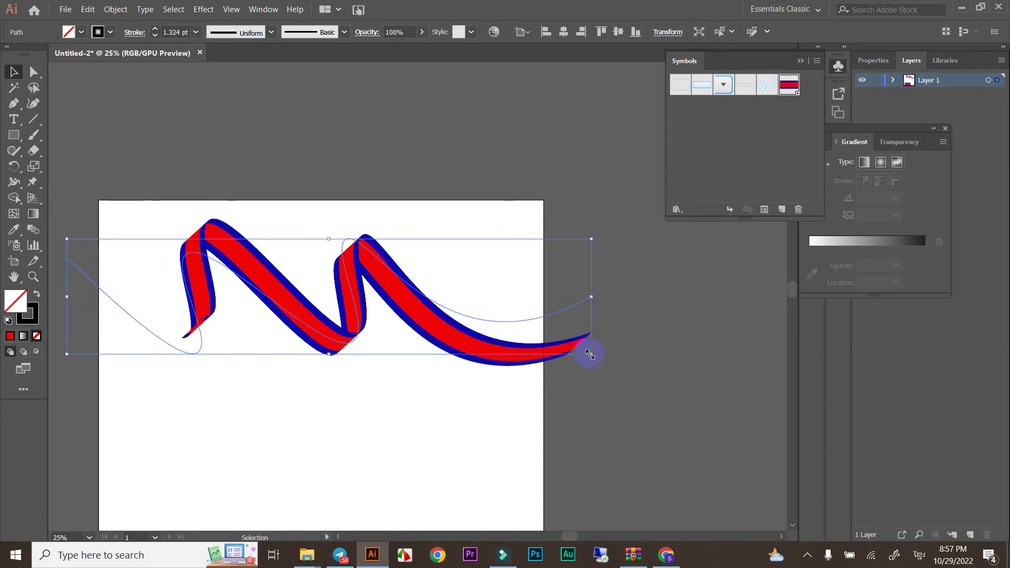
pyautogui.click(292, 418)
pyautogui.click(203, 315)
pyautogui.moveTo(67, 239)
pyautogui.mouseDown()
pyautogui.moveTo(98, 267)
pyautogui.moveTo(169, 275)
pyautogui.mouseUp()
pyautogui.click(467, 426)
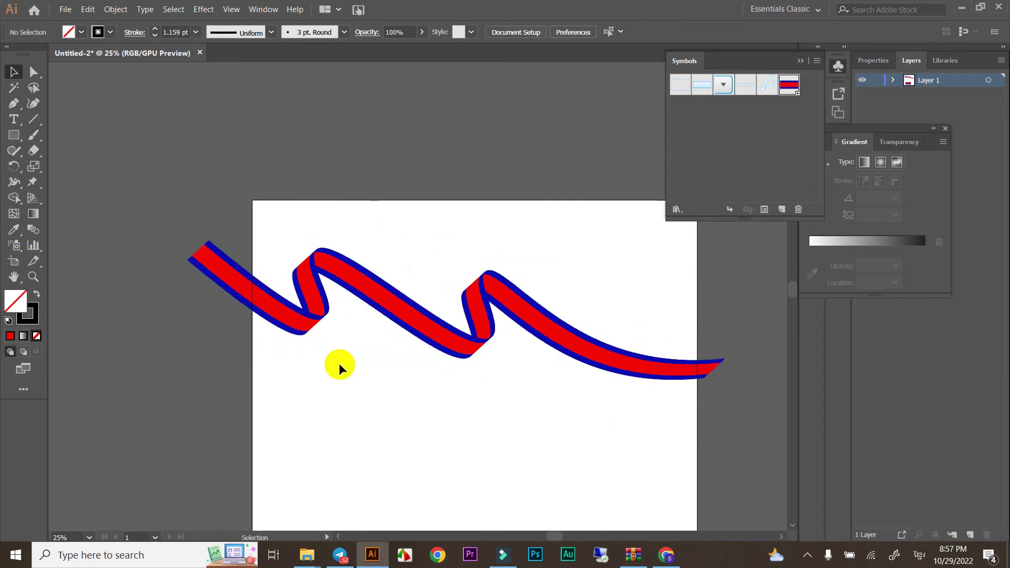
pyautogui.scroll(-2, 283, 339)
pyautogui.scroll(2, 406, 358)
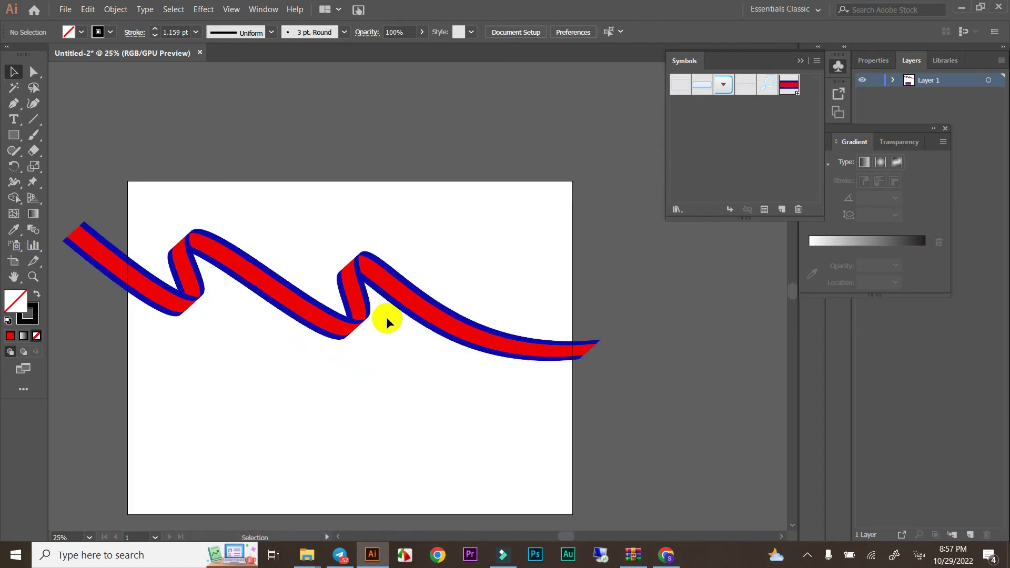
# - Move the enlarged ribbon slightly lower on the artboard
pyautogui.click(333, 315)
pyautogui.click(361, 388)
pyautogui.scroll(-2, 523, 333)
pyautogui.scroll(3, 465, 326)
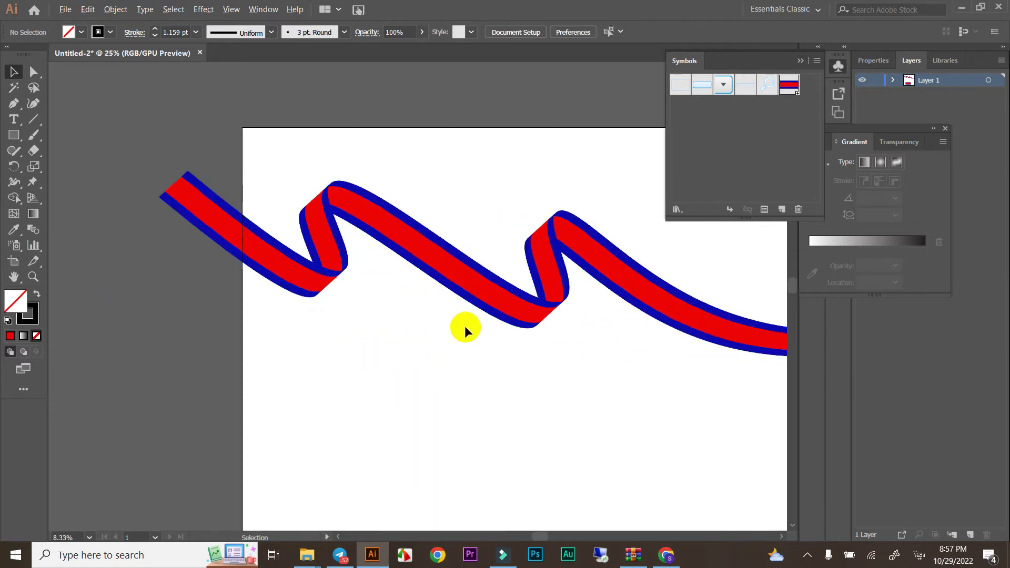
pyautogui.scroll(-3, 242, 323)
pyautogui.scroll(2, 578, 345)
pyautogui.scroll(-1, 585, 346)
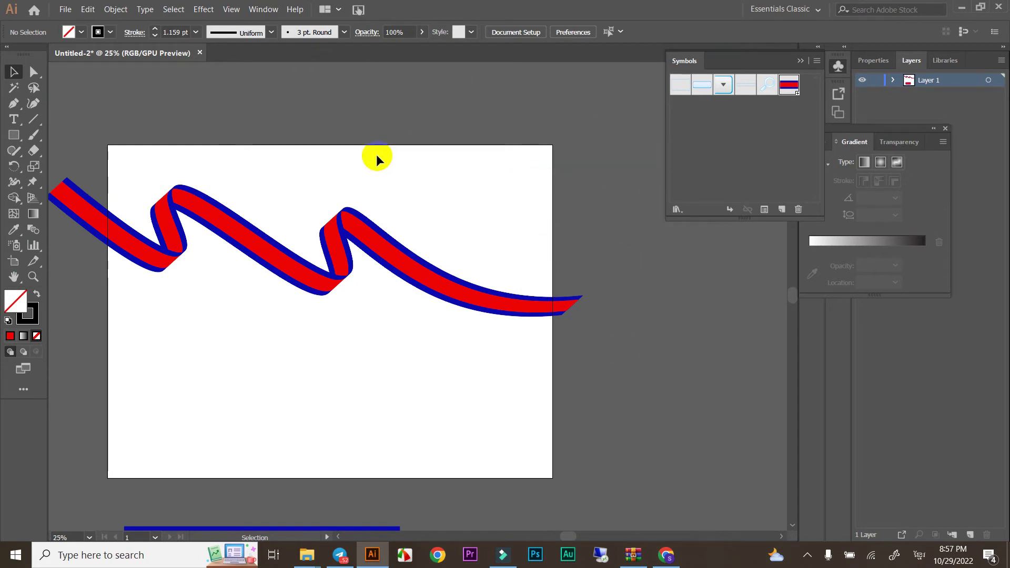
pyautogui.moveTo(287, 258); pyautogui.dragTo(286, 276)
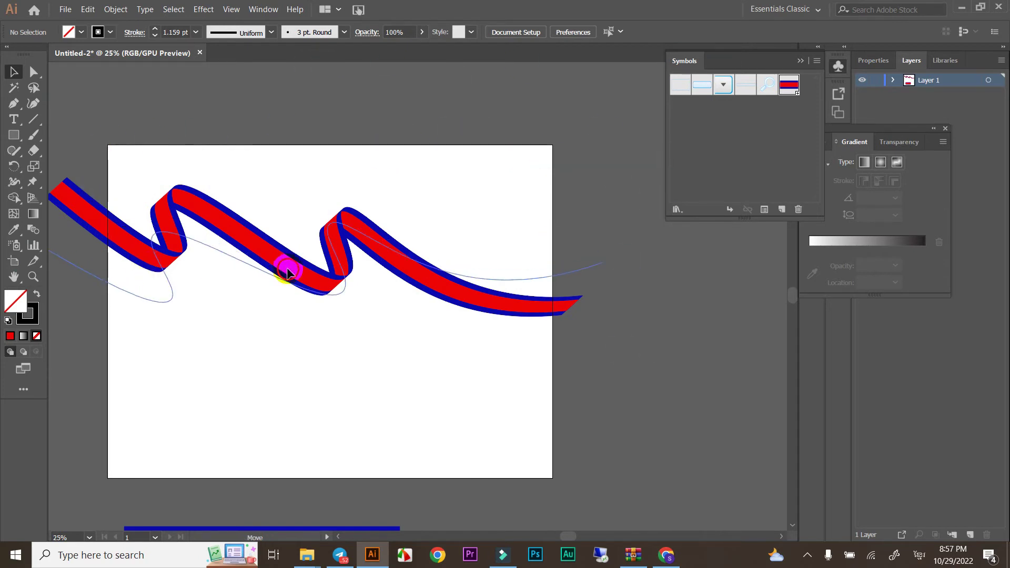
pyautogui.click(310, 146)
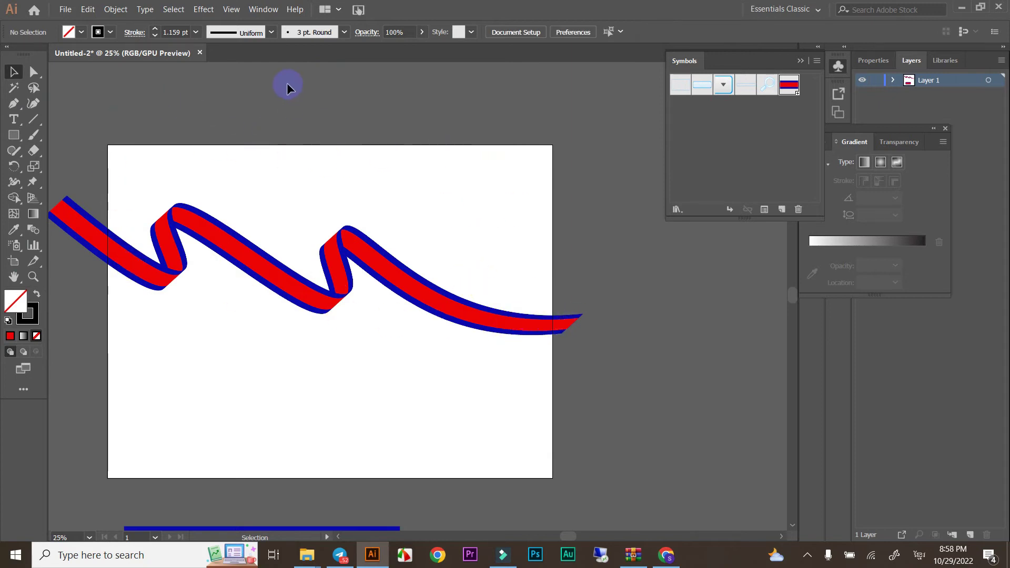
pyautogui.click(14, 136)
# - Draw a rectangle spanning the artboard from its top-left to bottom-right corner
pyautogui.click(115, 143)
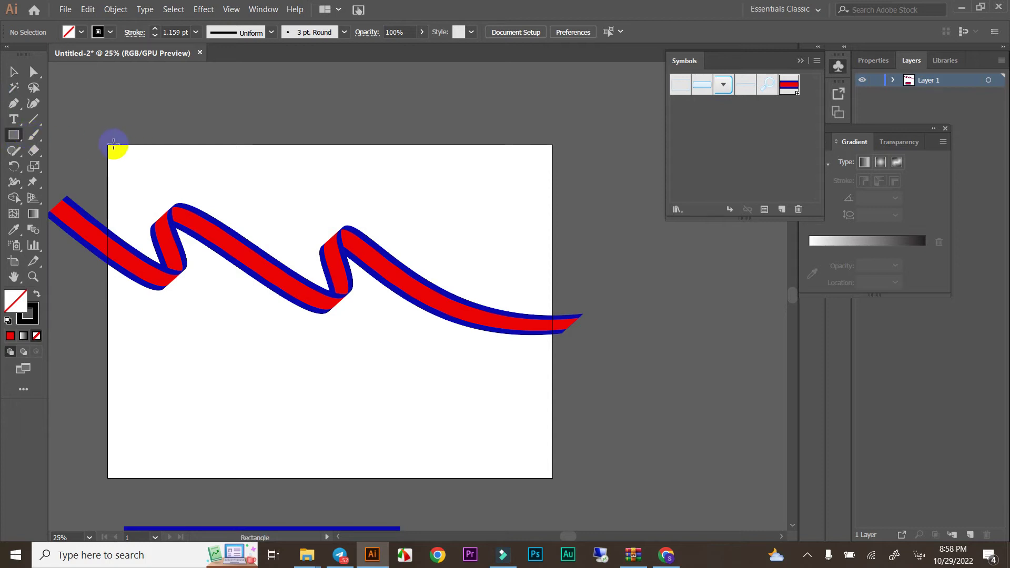
pyautogui.moveTo(108, 146); pyautogui.dragTo(519, 468)
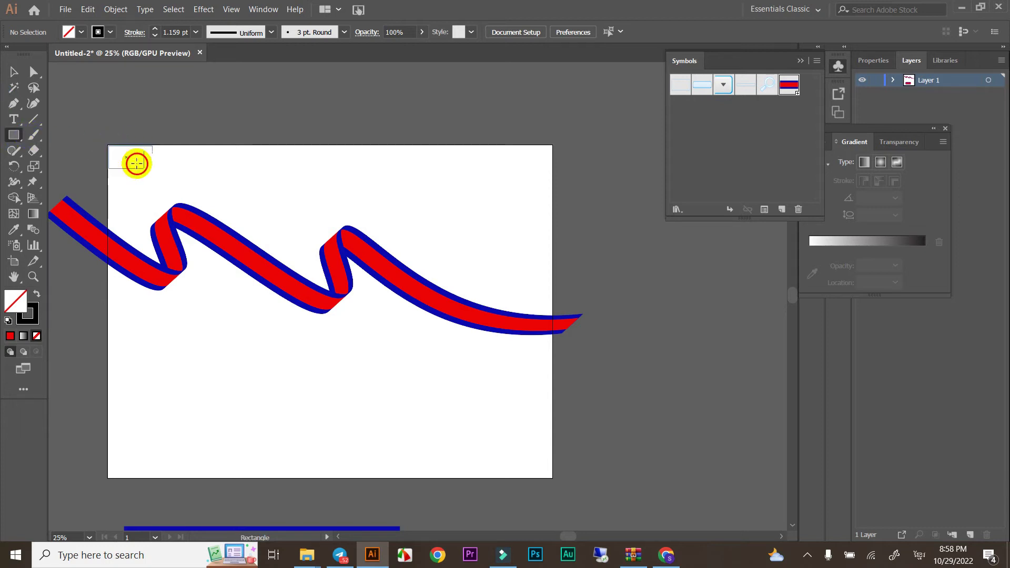
pyautogui.moveTo(519, 468); pyautogui.dragTo(552, 479)
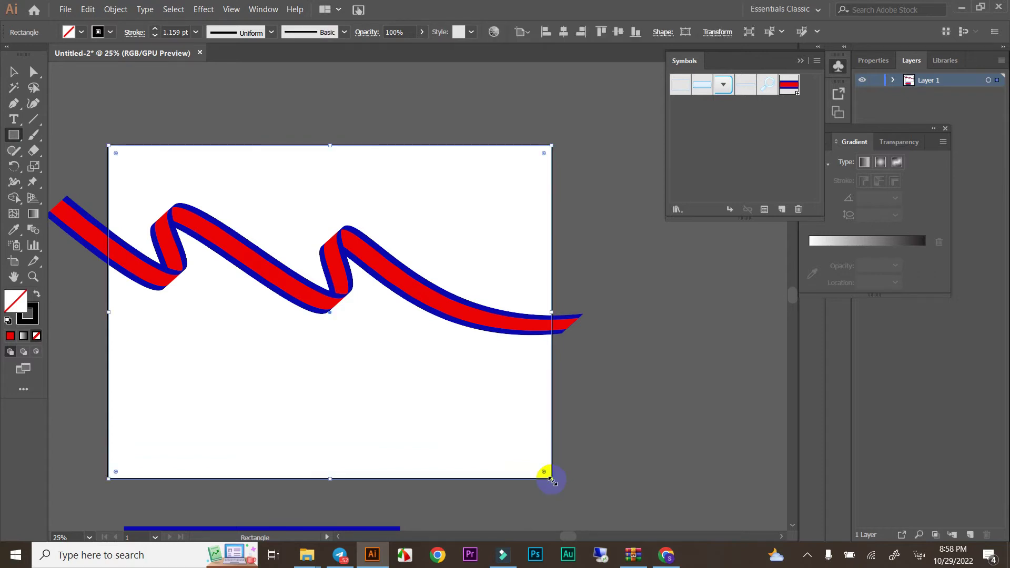
# - Give the rectangle a green fill with no outline, after trying magenta and yellow
pyautogui.click(83, 32)
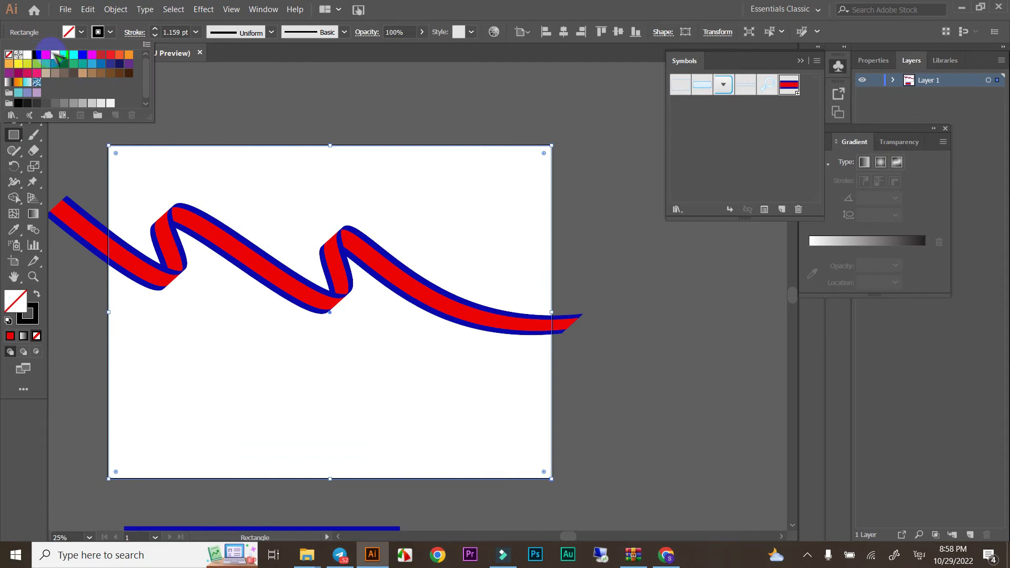
pyautogui.click(93, 56)
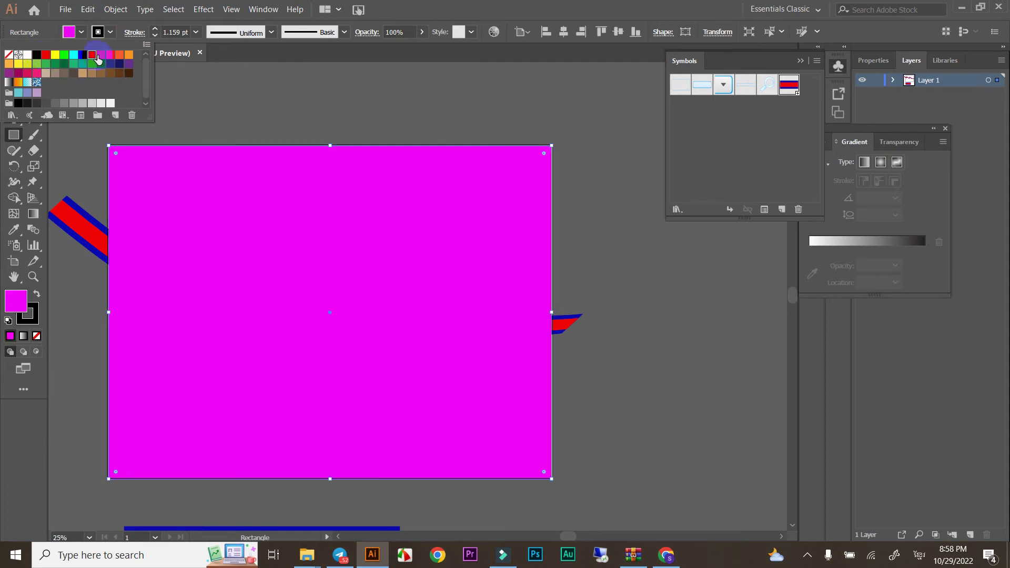
pyautogui.click(79, 33)
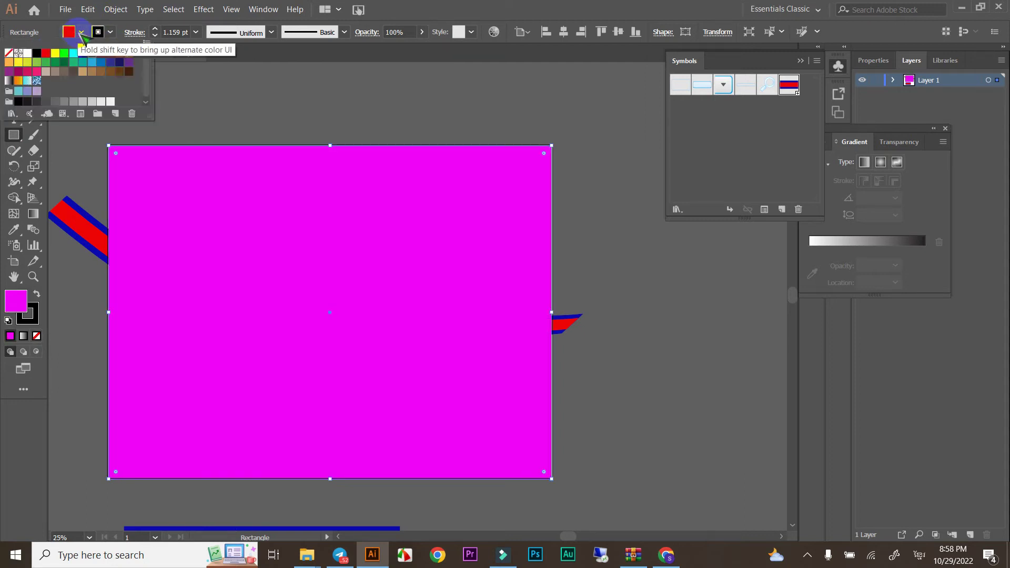
pyautogui.click(79, 32)
pyautogui.click(56, 61)
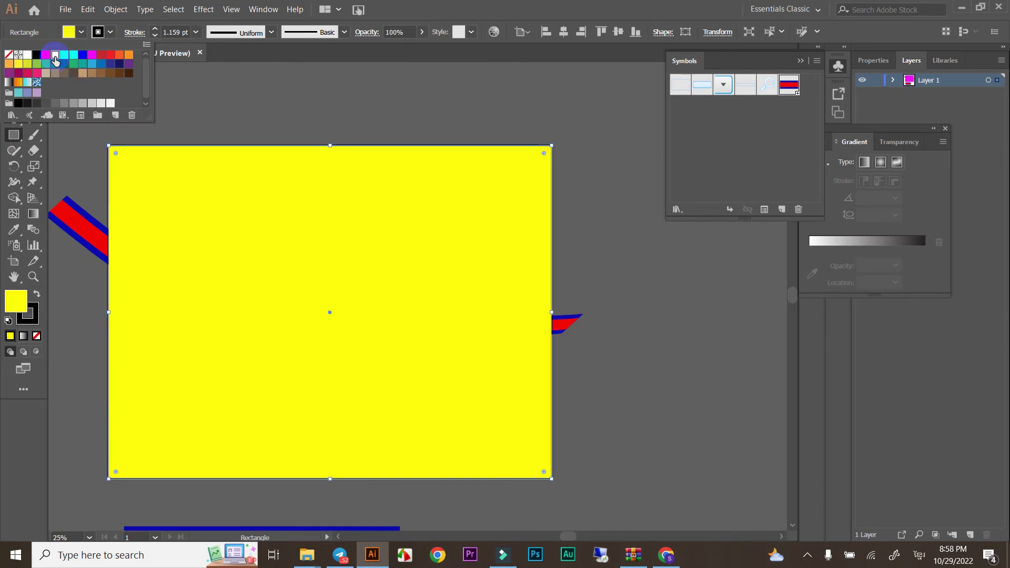
pyautogui.click(110, 32)
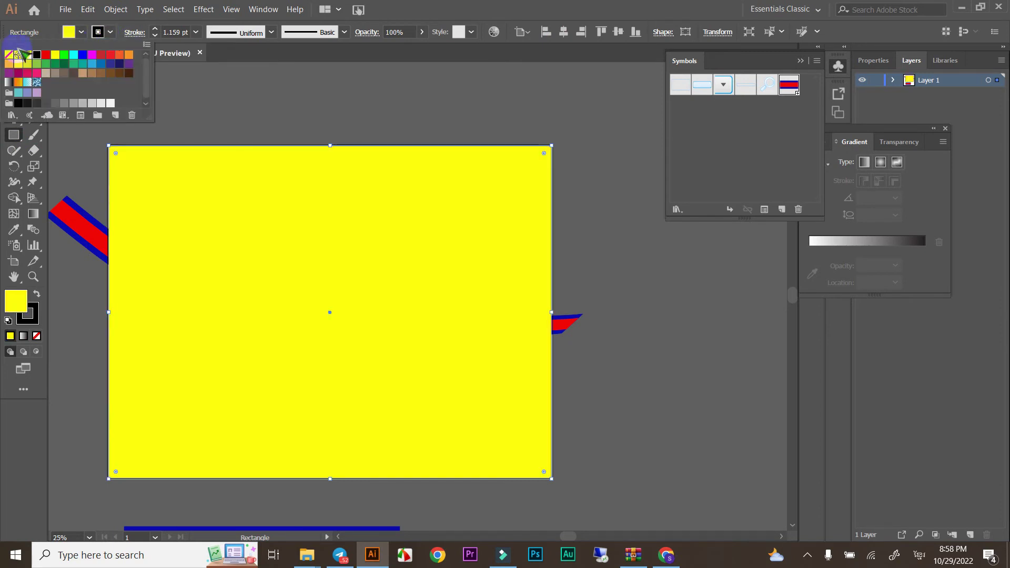
pyautogui.click(8, 54)
pyautogui.click(282, 88)
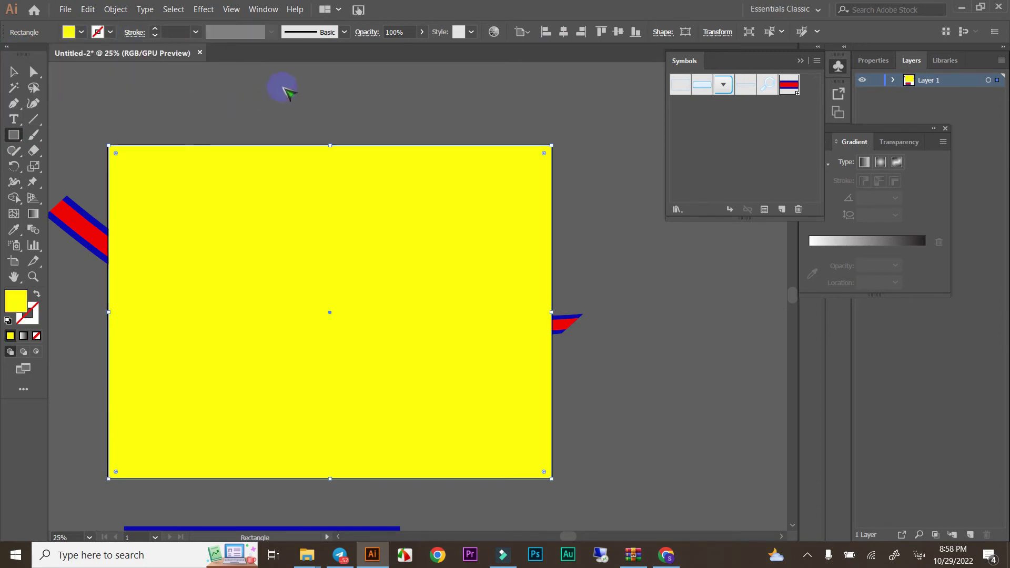
pyautogui.click(82, 32)
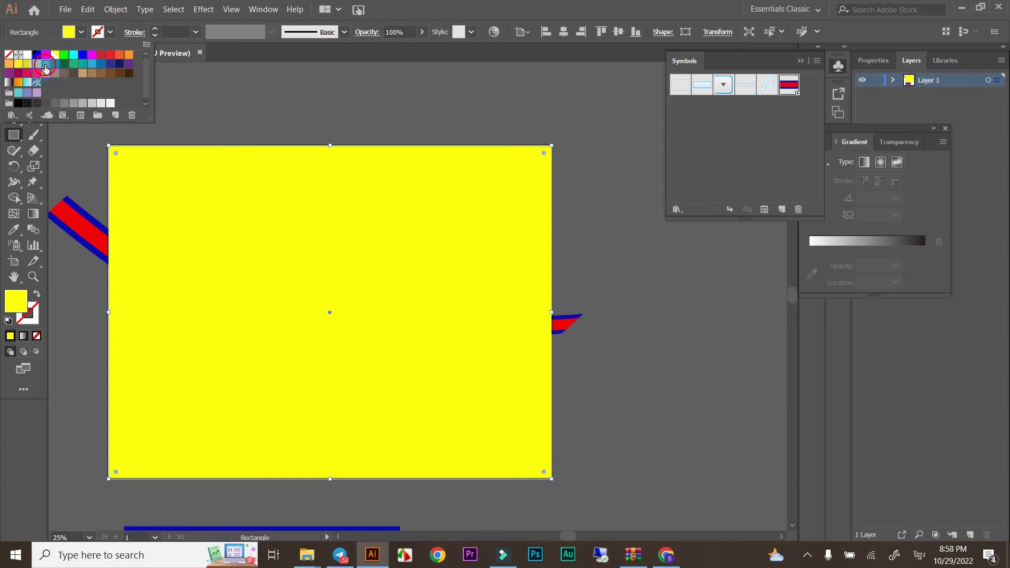
pyautogui.click(44, 67)
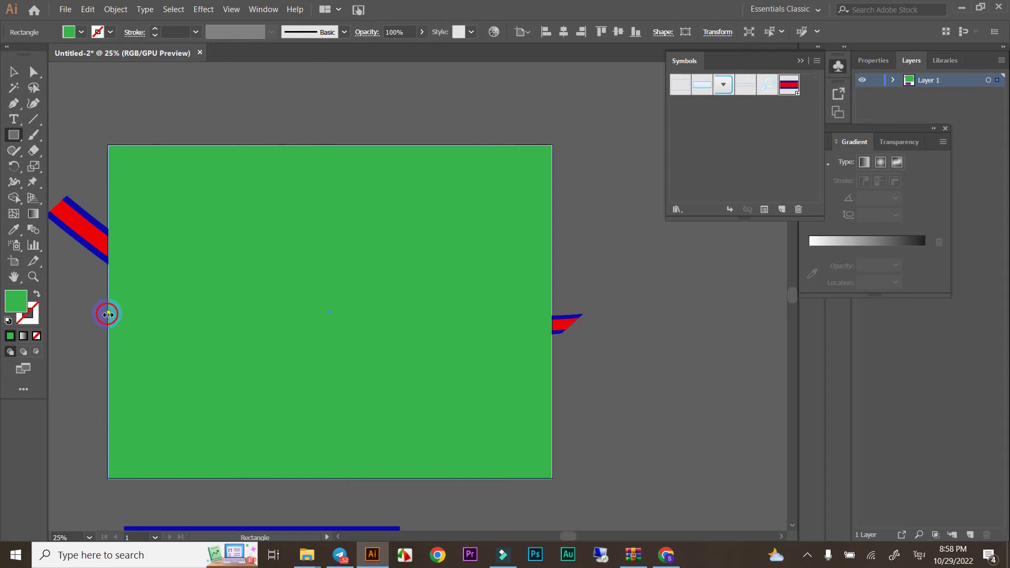
# - Stretch the green rectangle slightly left, right and upward, then deselect it
pyautogui.moveTo(107, 314); pyautogui.dragTo(105, 314)
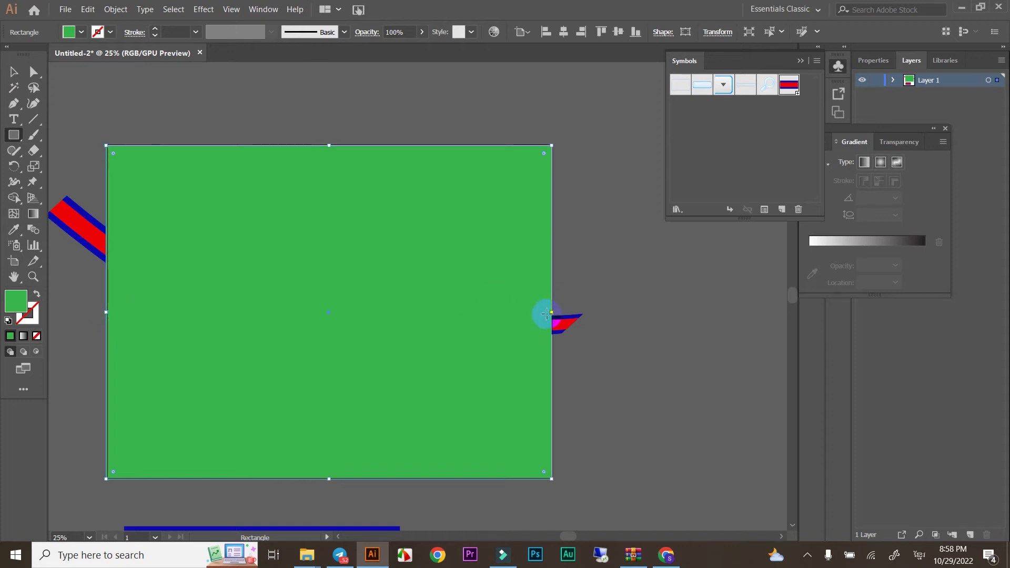
pyautogui.moveTo(551, 314); pyautogui.dragTo(553, 314)
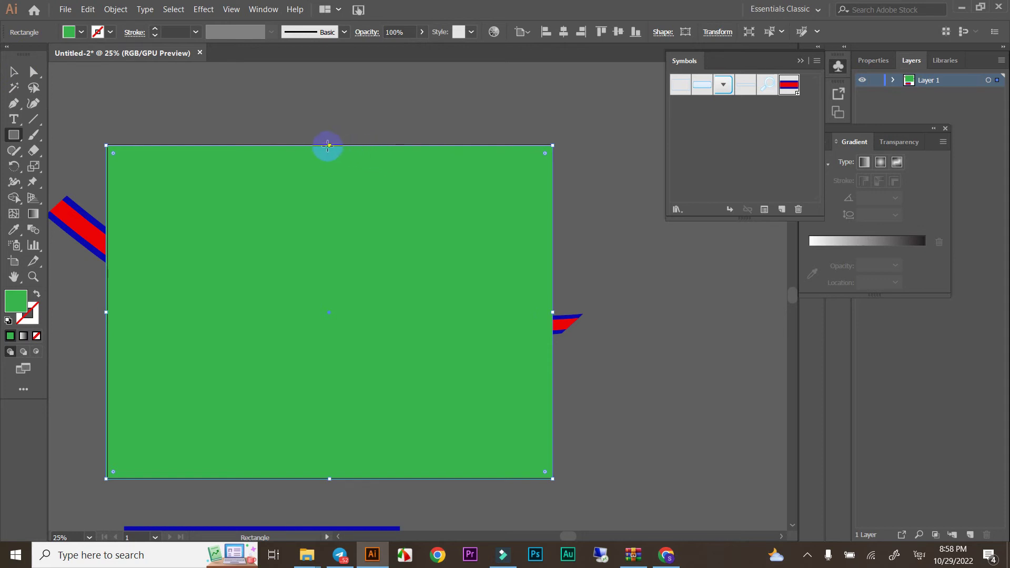
pyautogui.moveTo(331, 146); pyautogui.dragTo(330, 143)
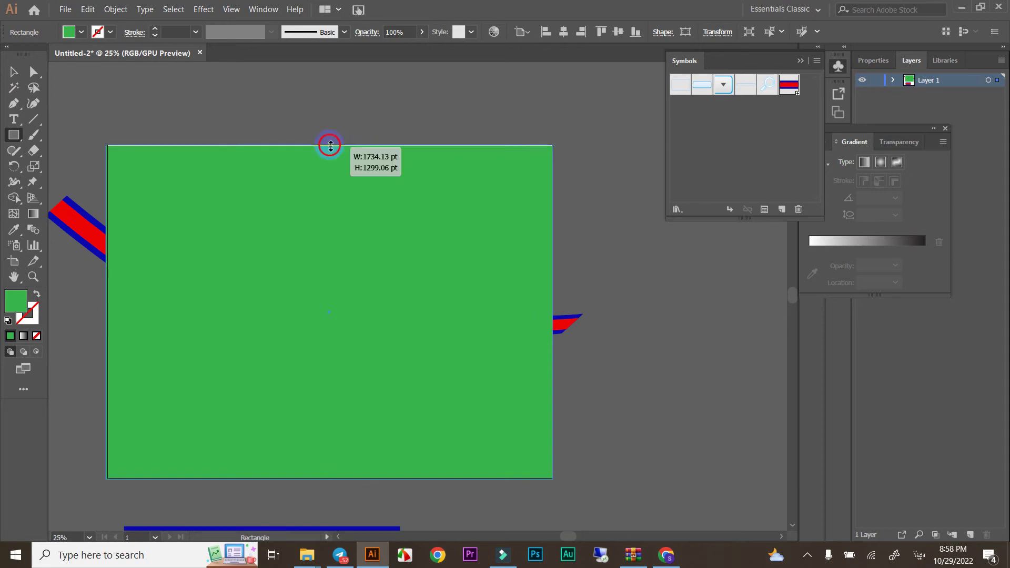
pyautogui.click(370, 117)
pyautogui.click(427, 322)
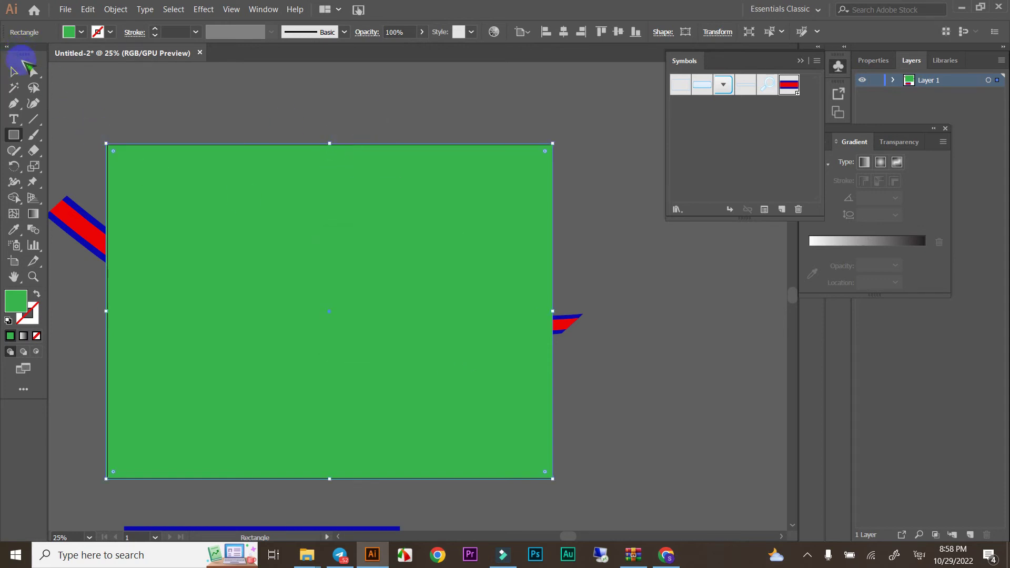
pyautogui.click(14, 72)
pyautogui.click(315, 221)
# - Send the green rectangle to the back with Arrange > Send to Back
pyautogui.rightClick(322, 206)
pyautogui.moveTo(352, 380)
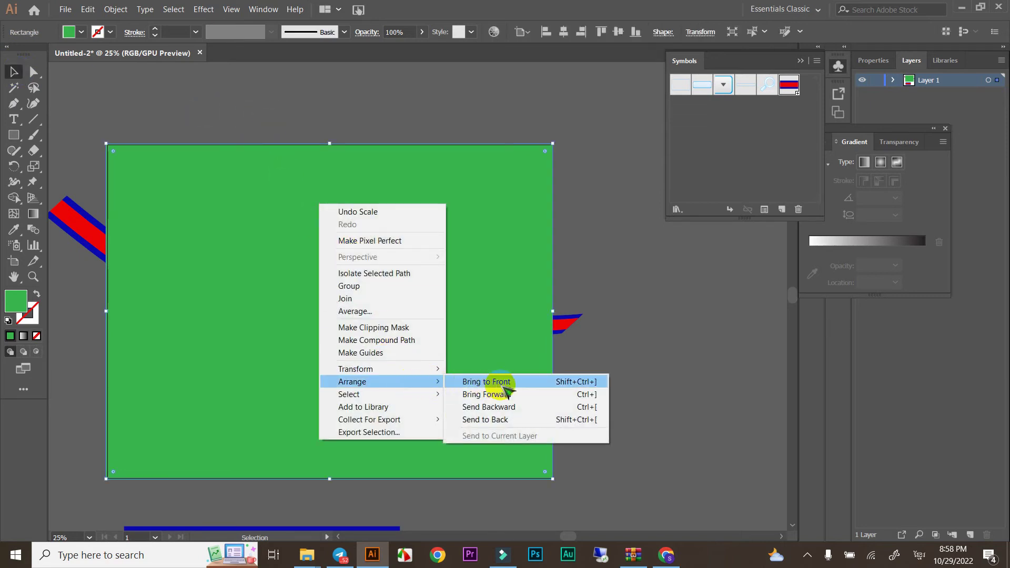
pyautogui.click(505, 407)
pyautogui.click(500, 129)
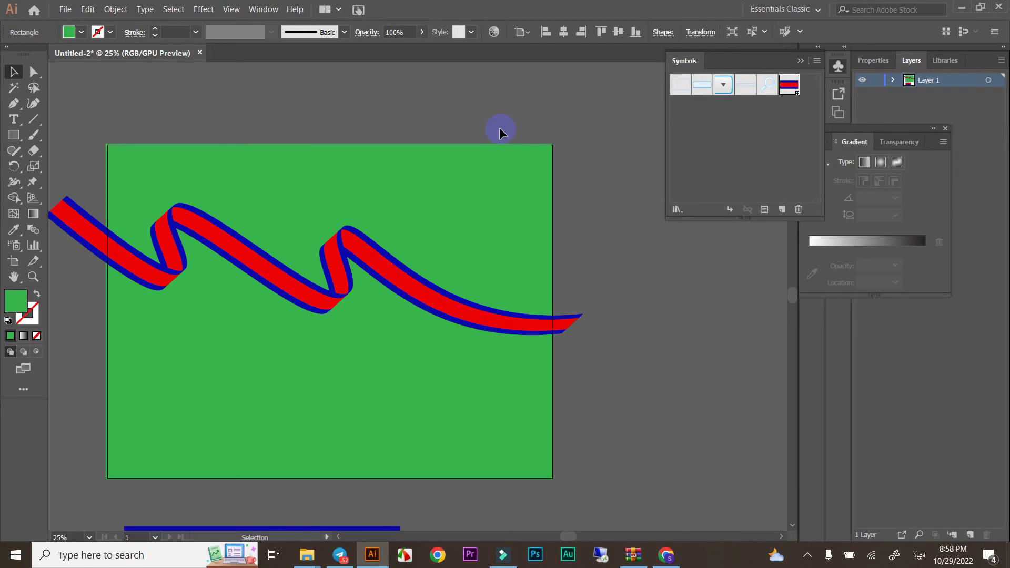
pyautogui.click(492, 176)
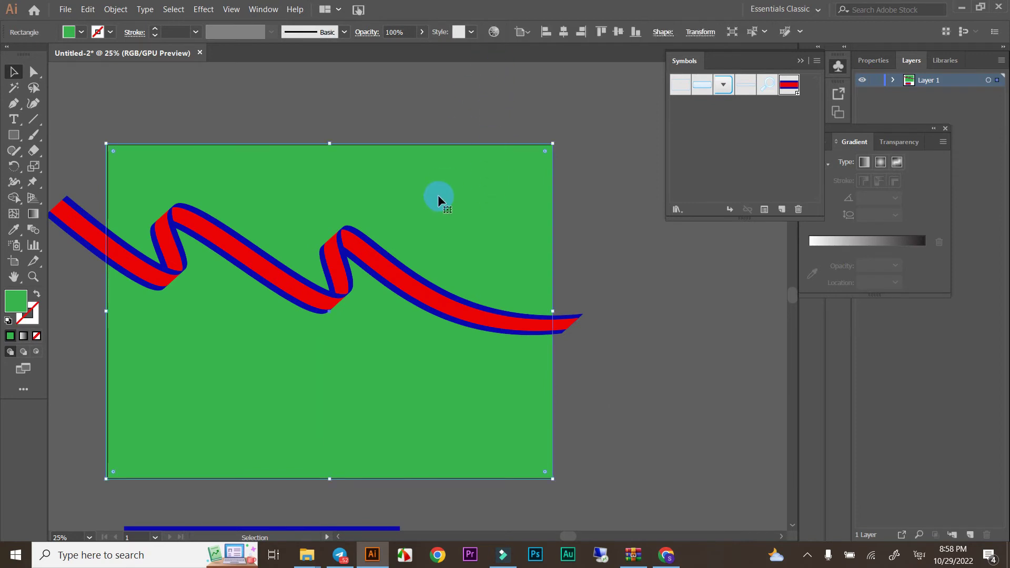
pyautogui.click(440, 85)
# - Select the striped ribbon path, zooming in and out around it
pyautogui.scroll(1, 255, 250)
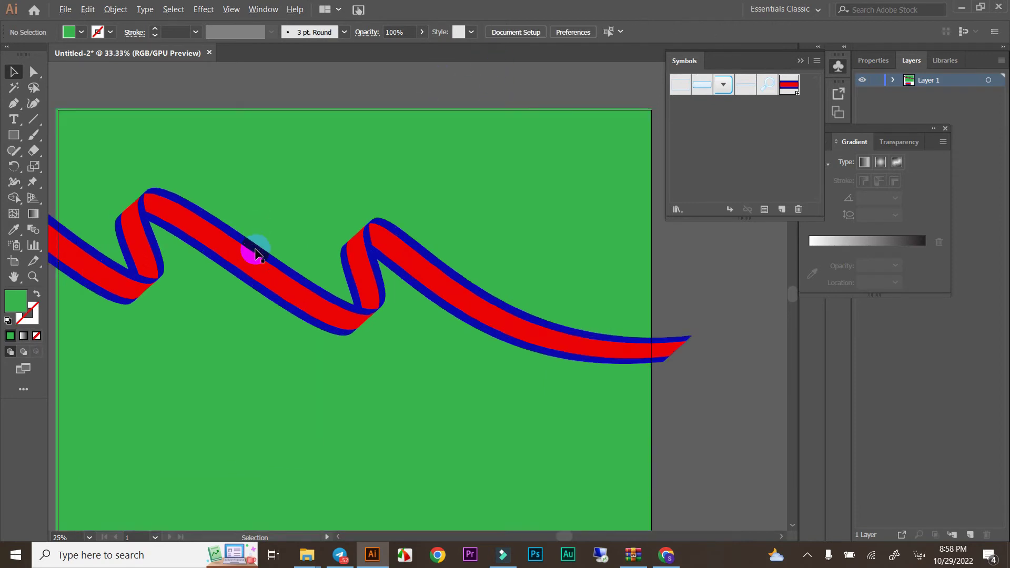
pyautogui.scroll(-2, 263, 247)
pyautogui.click(260, 256)
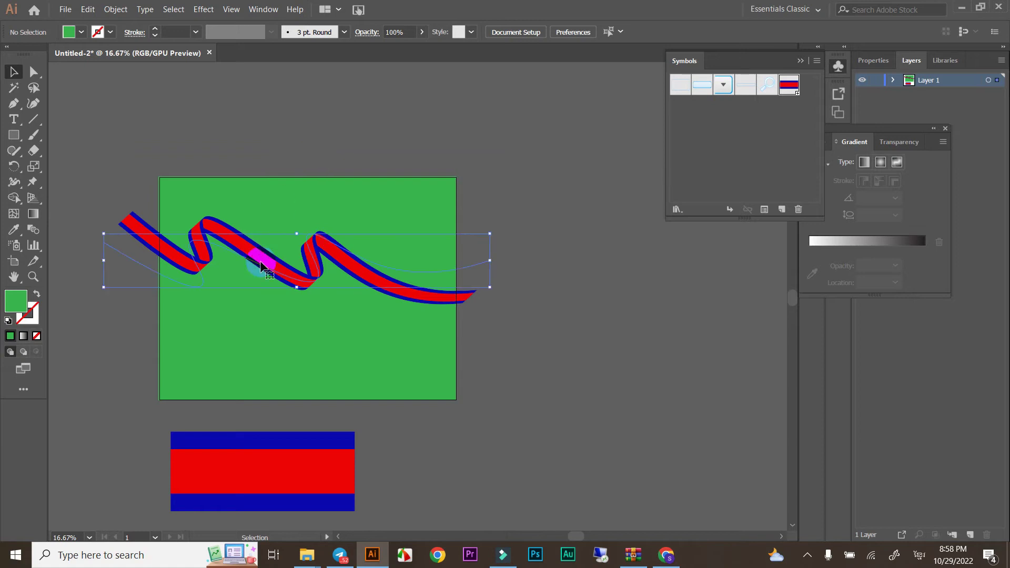
pyautogui.scroll(1, 258, 260)
pyautogui.scroll(-1, 400, 258)
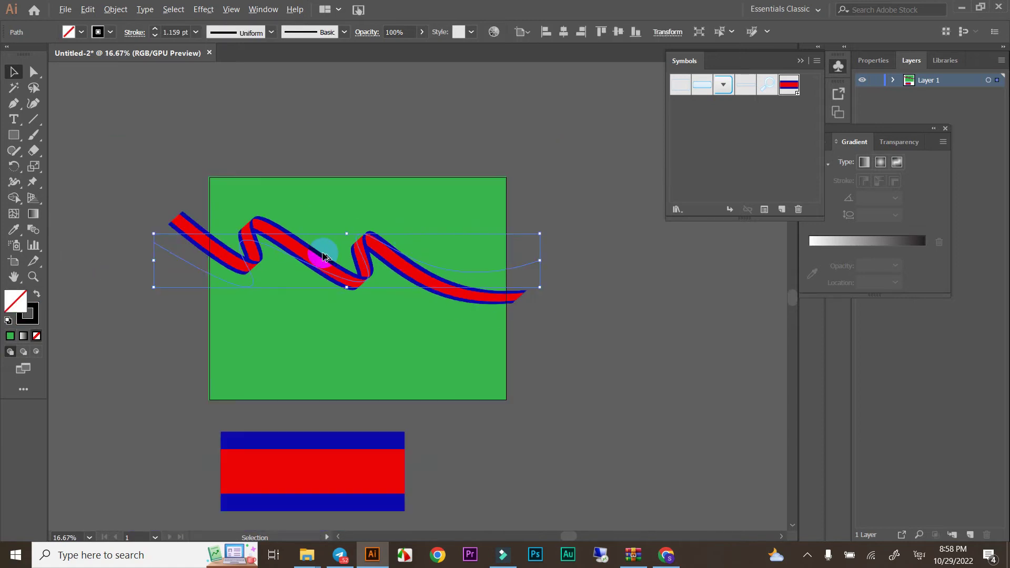
pyautogui.scroll(1, 318, 257)
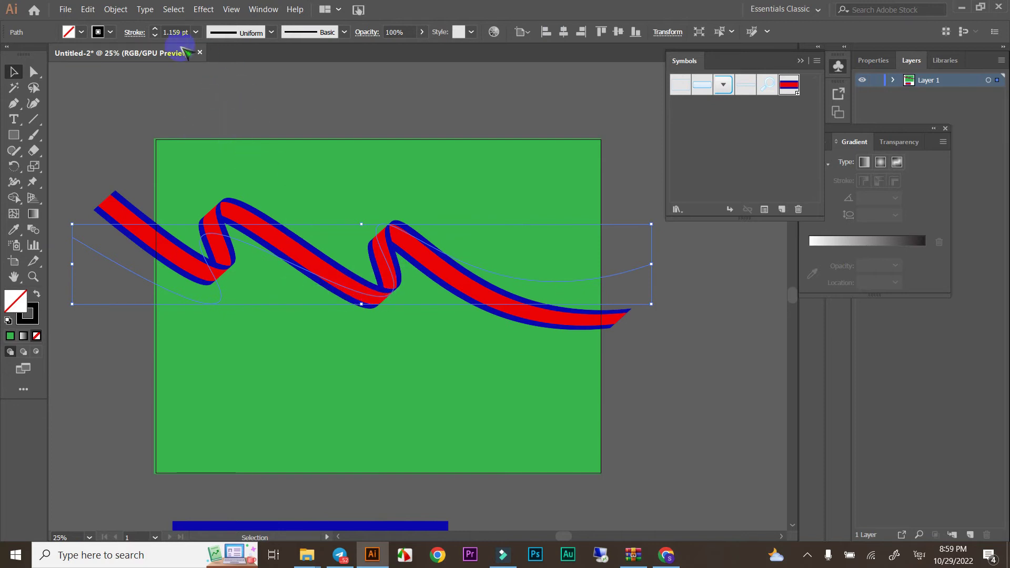
# - Apply Object > Expand Appearance to the striped ribbon, then deselect it
pyautogui.moveTo(116, 9); pyautogui.dragTo(160, 146)
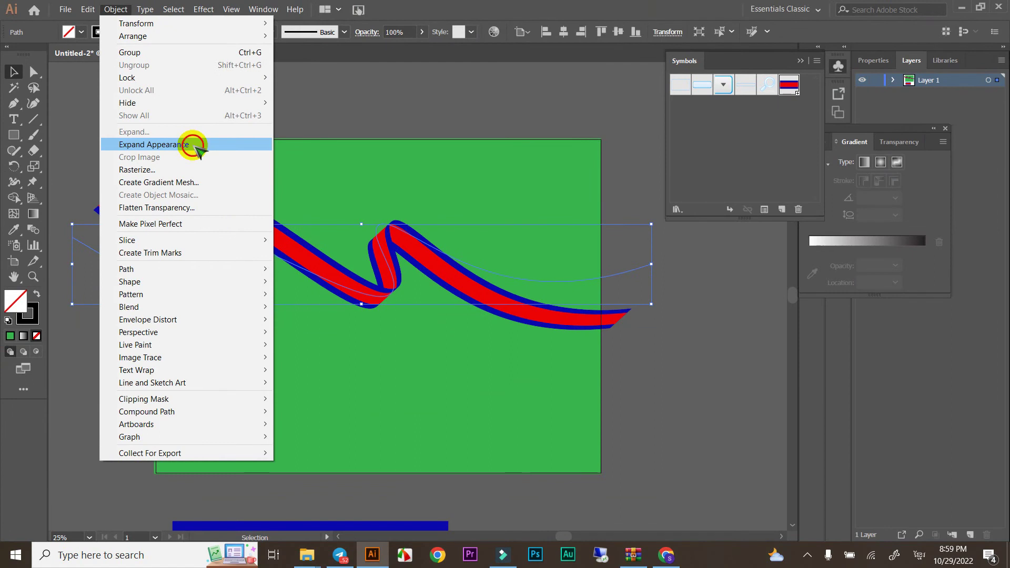
pyautogui.click(192, 145)
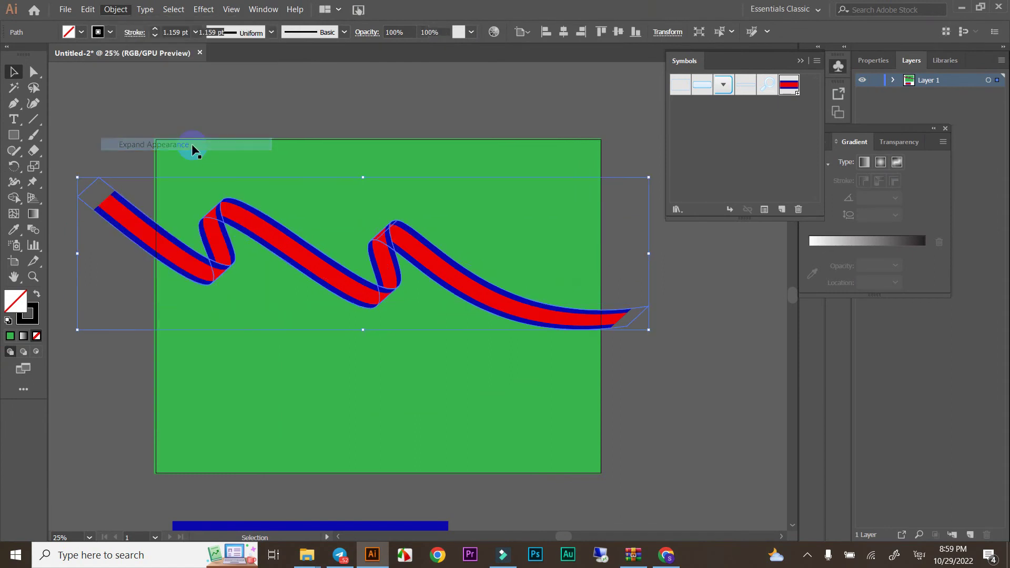
pyautogui.click(342, 97)
pyautogui.click(304, 246)
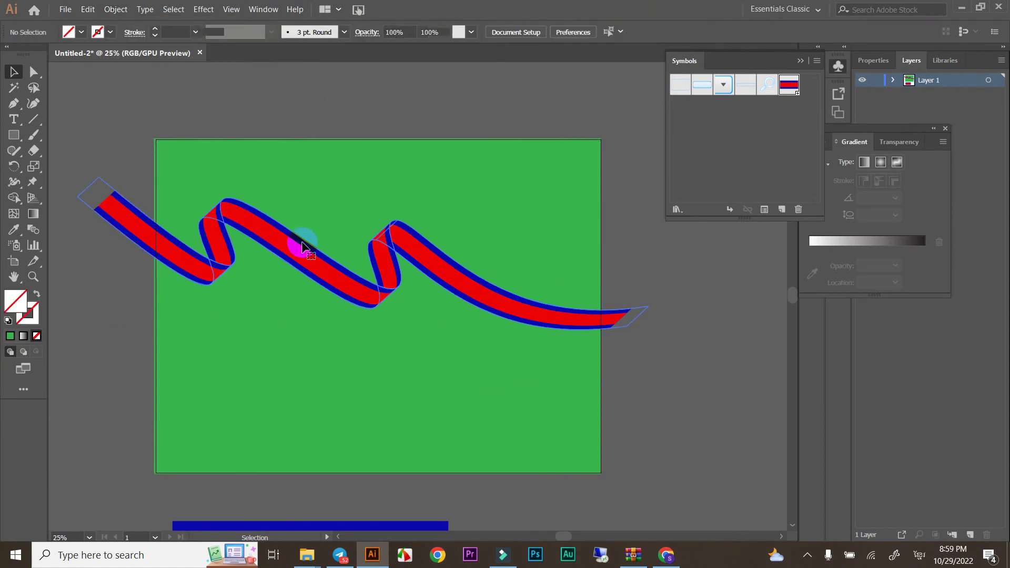
pyautogui.click(292, 104)
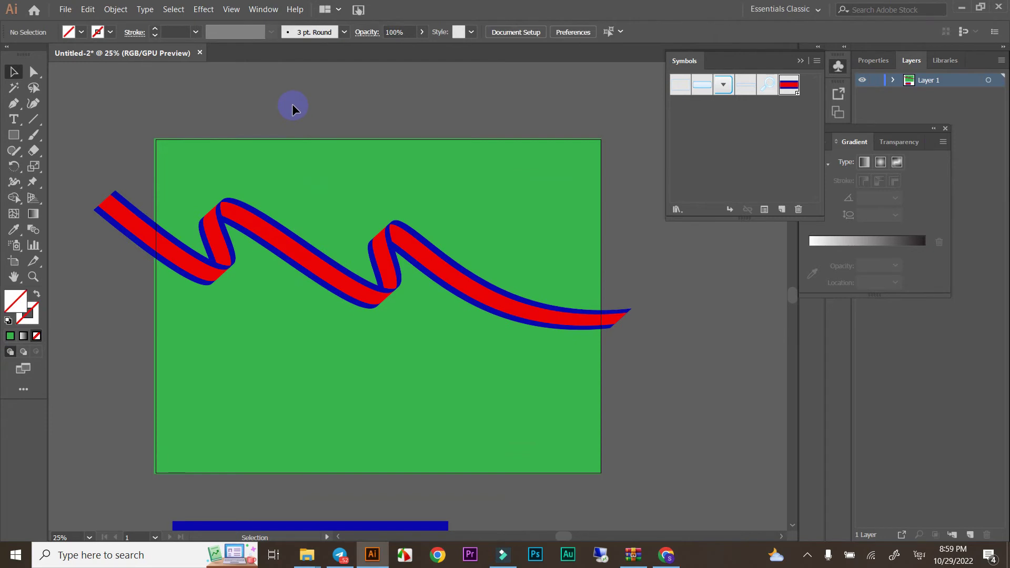
pyautogui.click(389, 322)
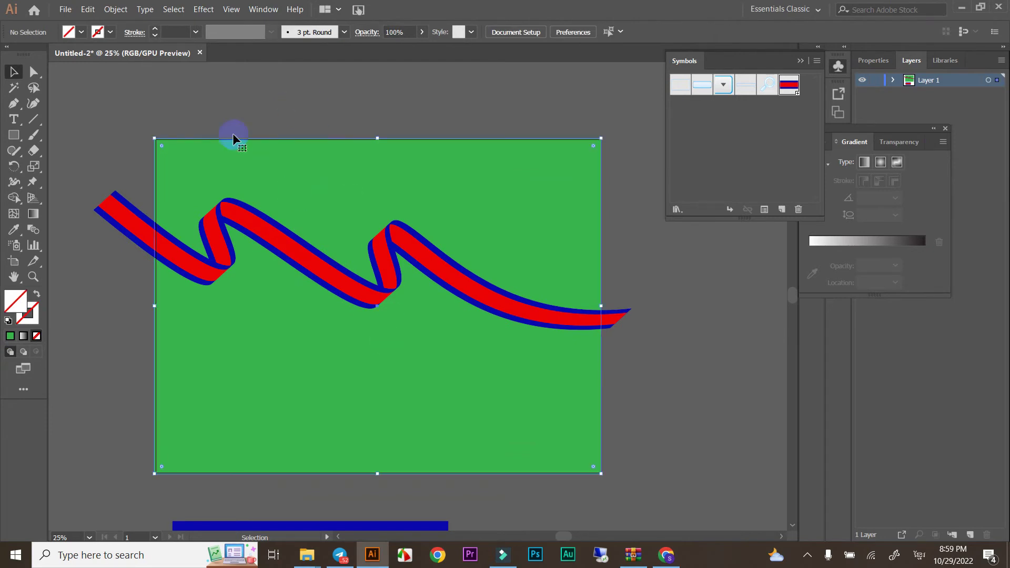
# - Select all artwork and test the Shape Builder tool on the ribbon, then undo
pyautogui.moveTo(124, 102); pyautogui.dragTo(671, 377)
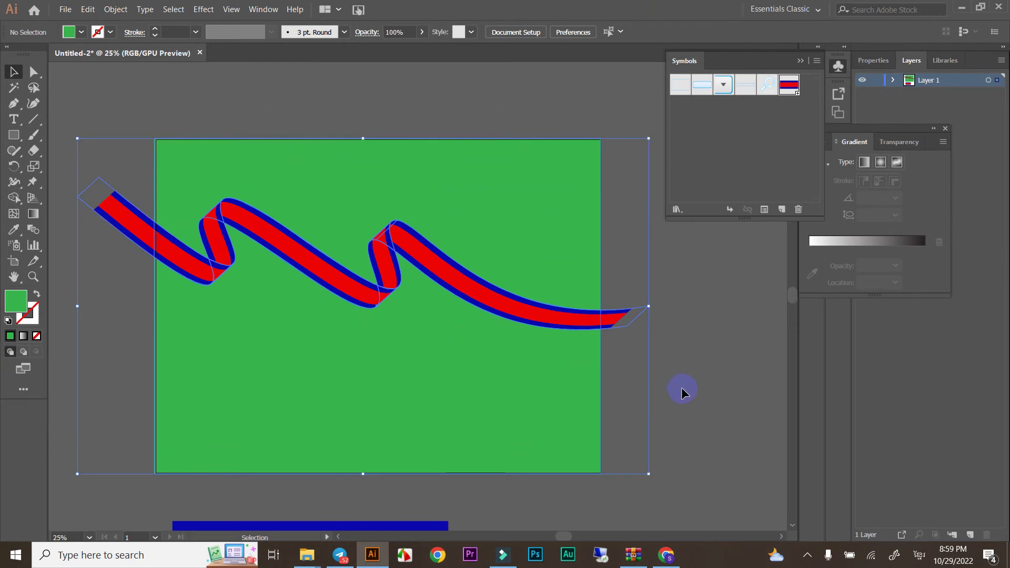
pyautogui.click(14, 197)
pyautogui.moveTo(16, 198); pyautogui.dragTo(81, 197)
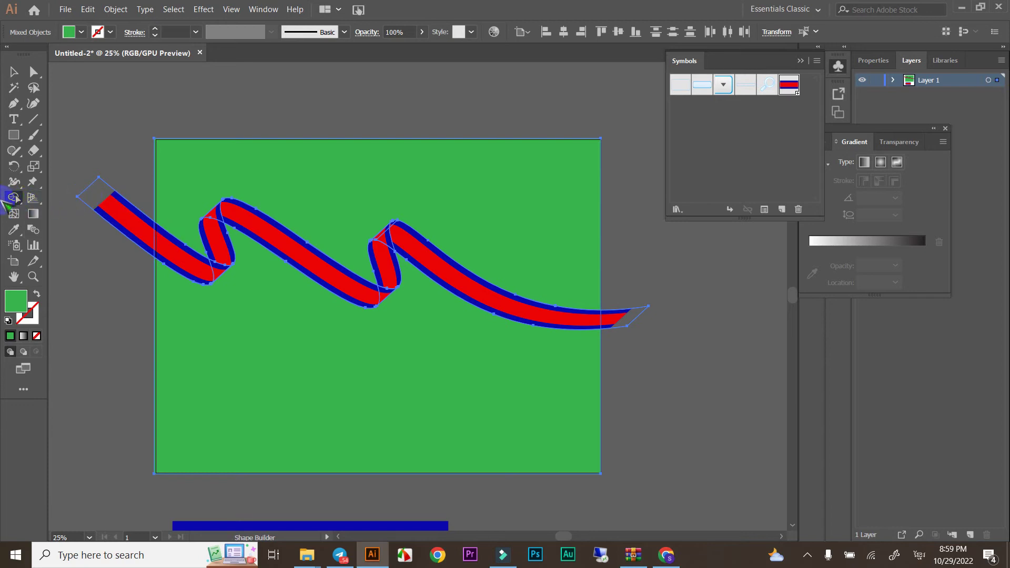
pyautogui.click(342, 274)
pyautogui.click(15, 72)
pyautogui.click(67, 96)
pyautogui.hotkey('ctrl', 'a')
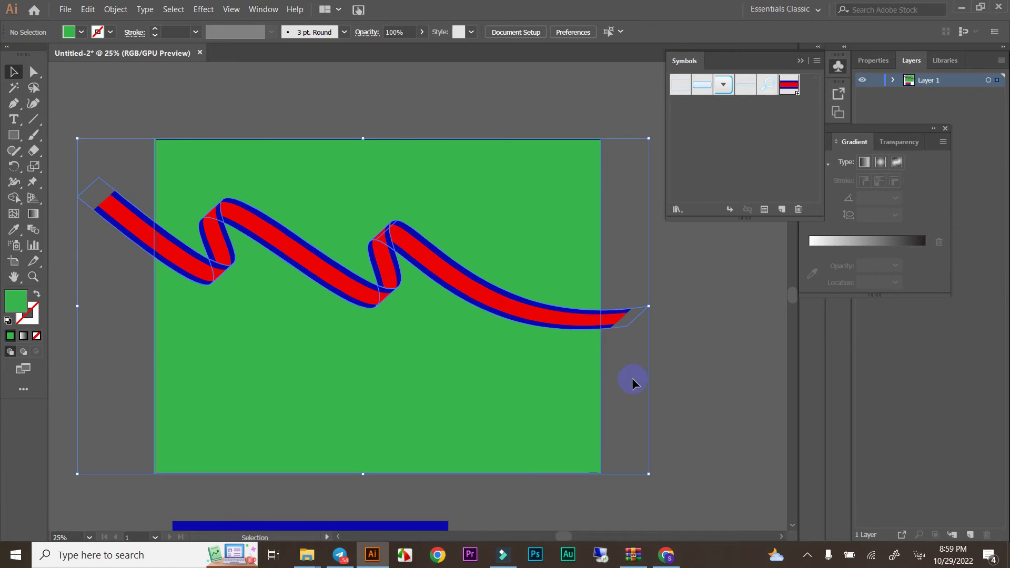
pyautogui.click(14, 199)
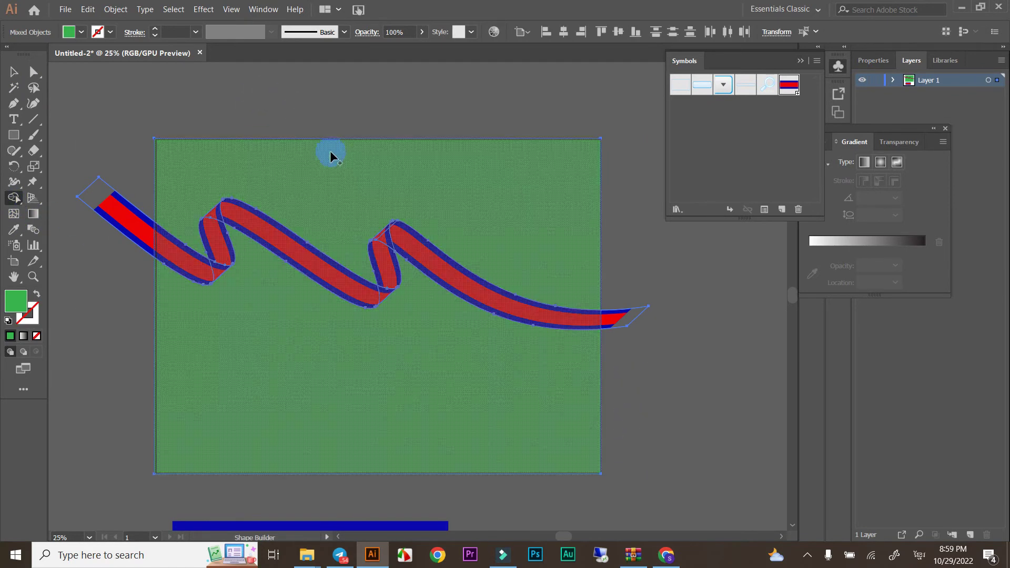
pyautogui.click(372, 256)
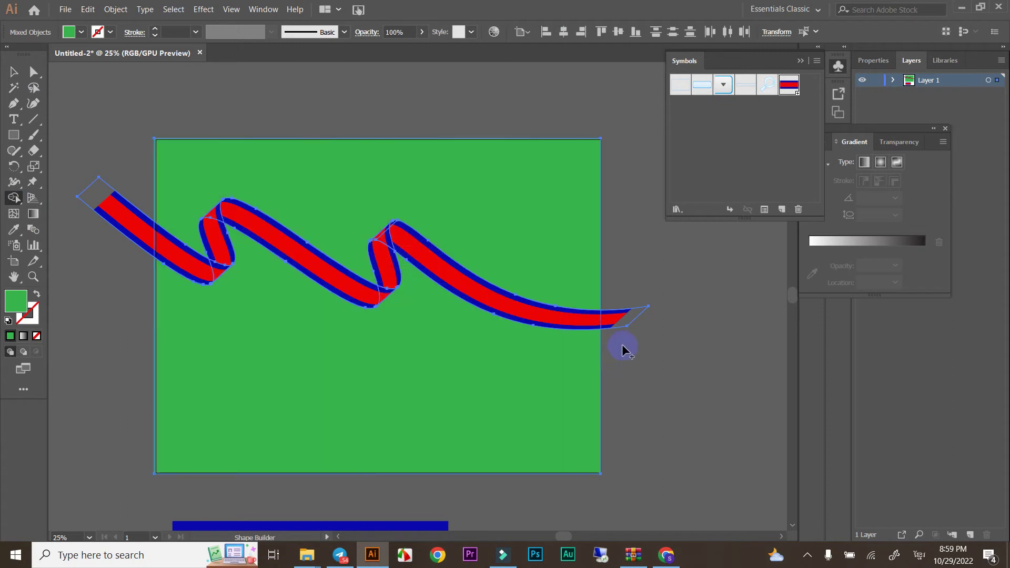
pyautogui.hotkey('ctrl', 'z')
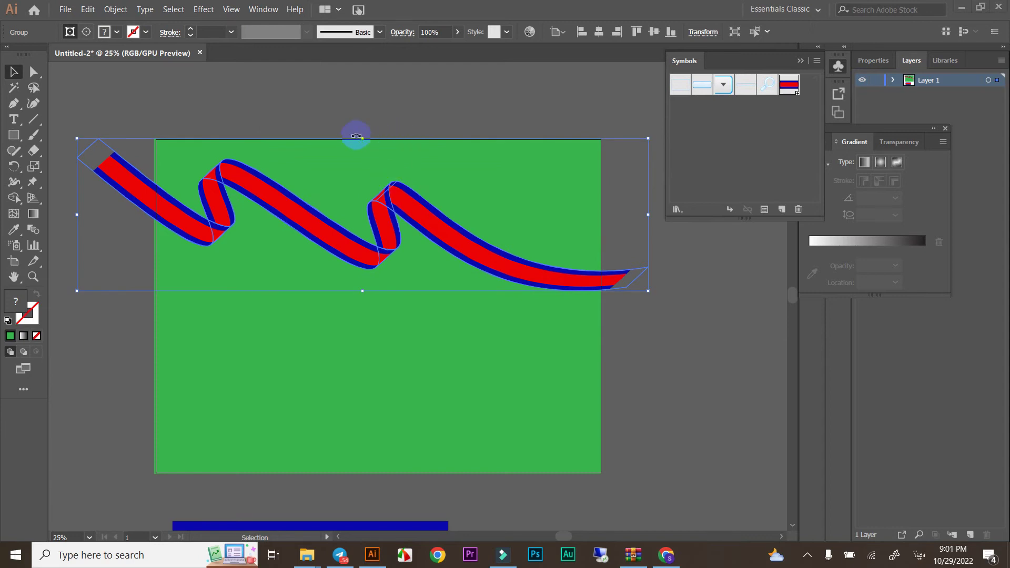
# - Ungroup the expanded ribbon twice into separate clip groups
pyautogui.click(344, 99)
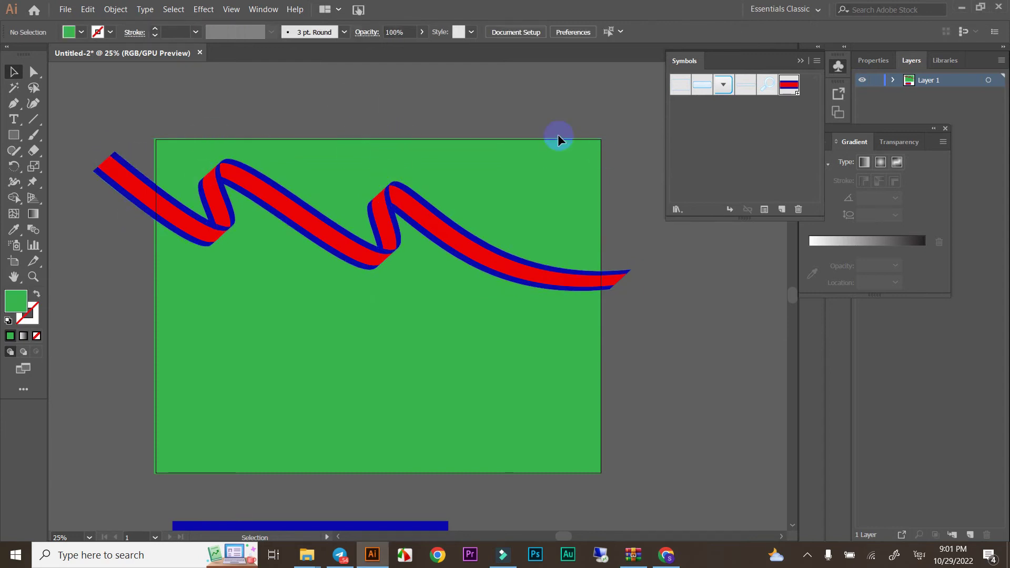
pyautogui.scroll(-1, 313, 275)
pyautogui.scroll(3, 312, 253)
pyautogui.scroll(-2, 311, 253)
pyautogui.click(334, 254)
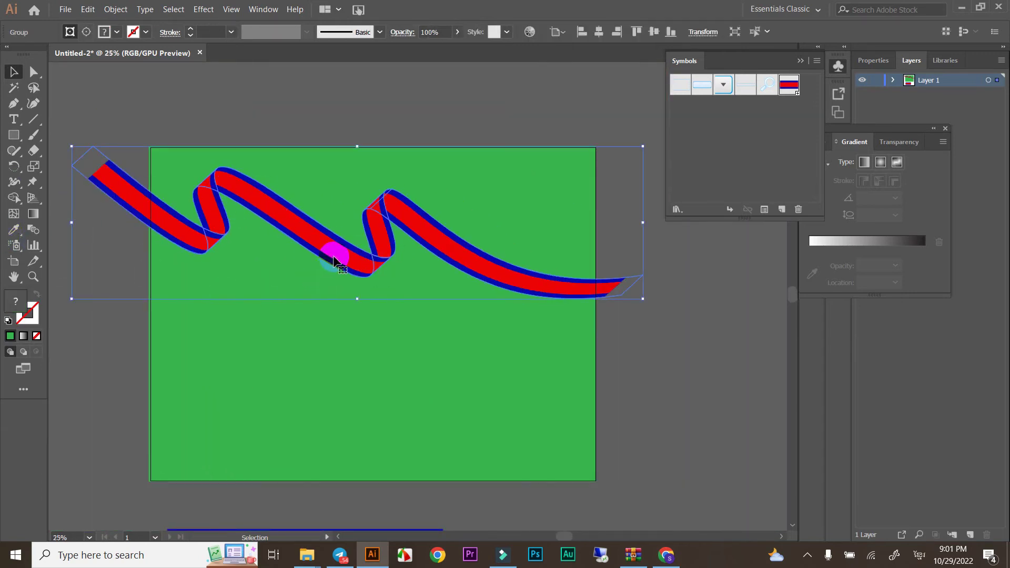
pyautogui.rightClick(454, 251)
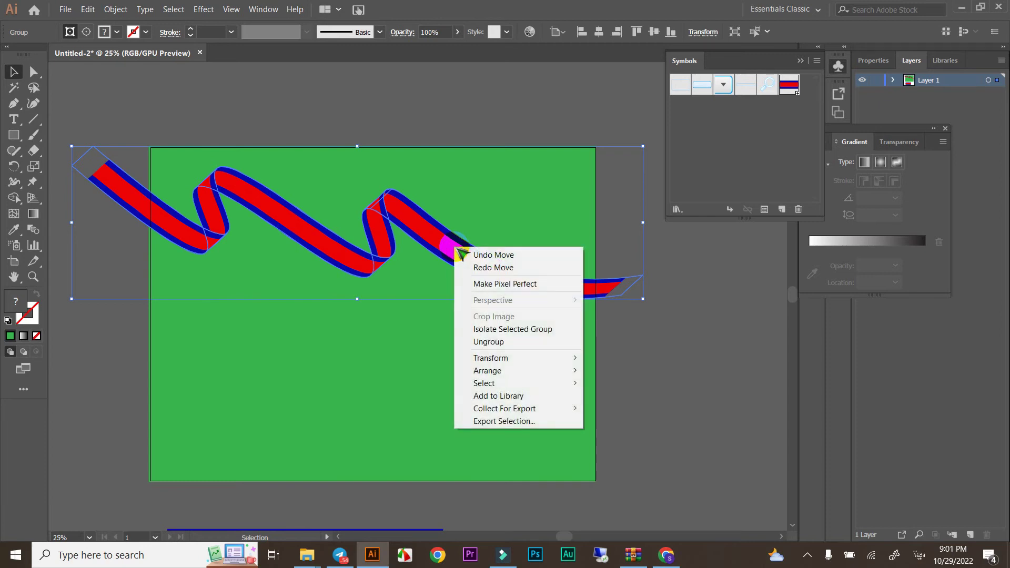
pyautogui.click(523, 341)
pyautogui.click(480, 112)
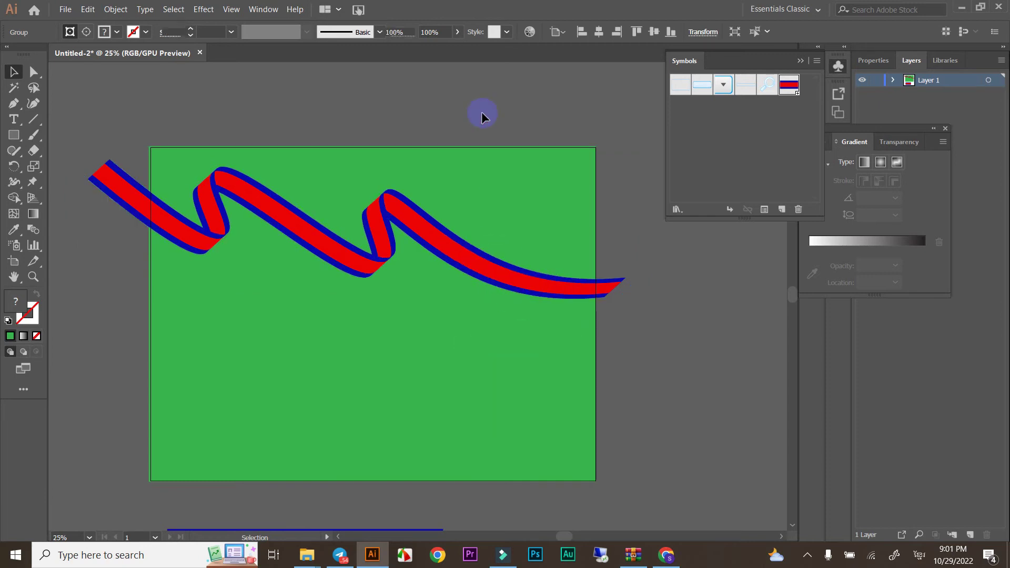
pyautogui.click(418, 216)
pyautogui.click(339, 255)
pyautogui.rightClick(339, 254)
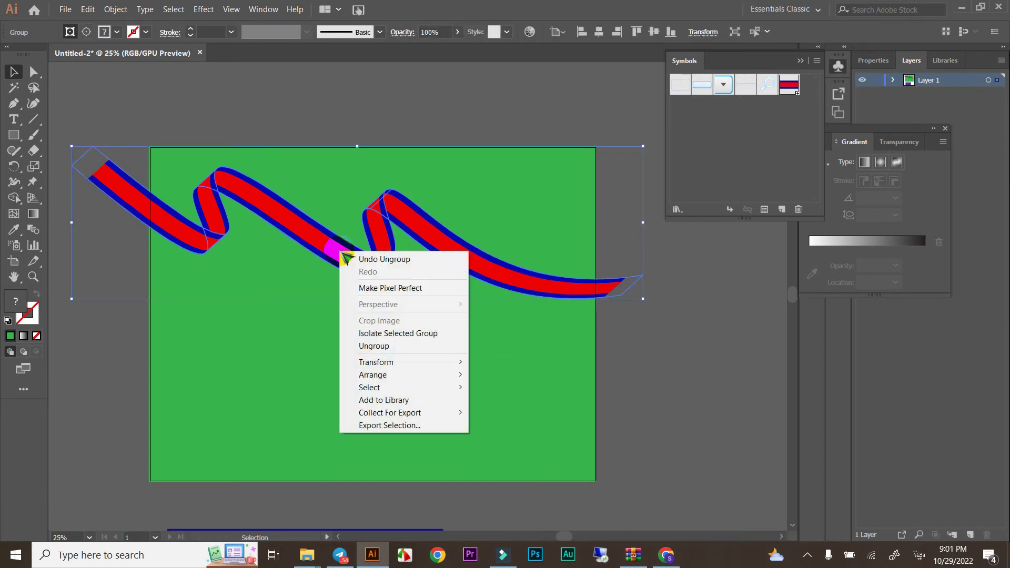
pyautogui.click(387, 345)
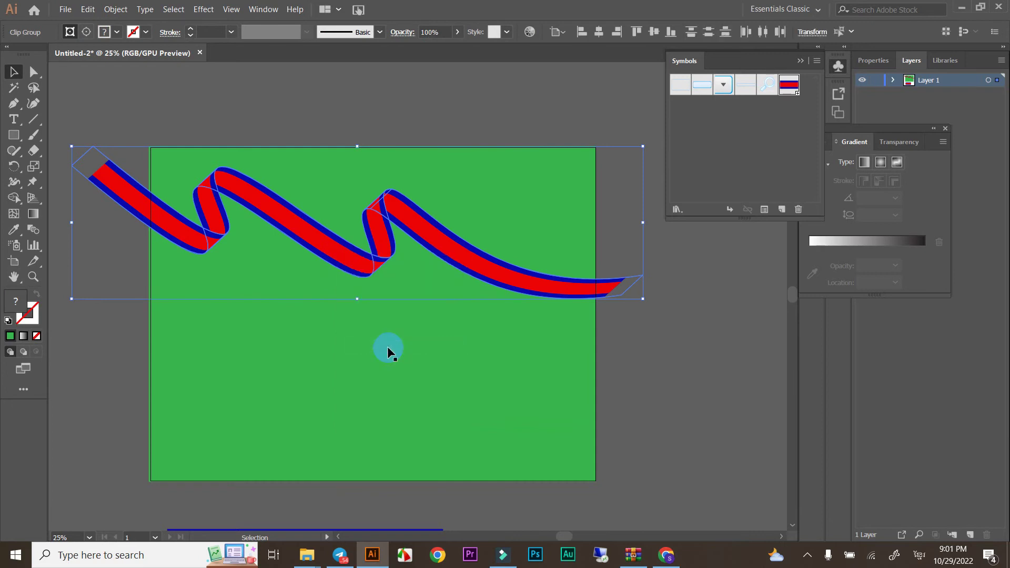
# - Inspect the left end and middle loop clip groups through their context menus
pyautogui.rightClick(199, 233)
pyautogui.moveTo(235, 319)
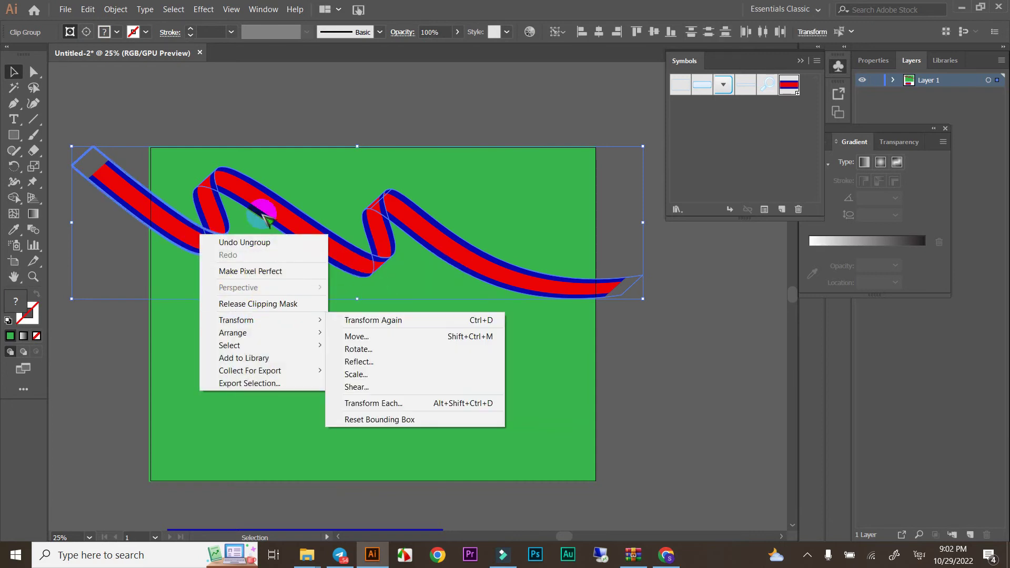
pyautogui.click(261, 230)
pyautogui.click(259, 194)
pyautogui.click(178, 234)
pyautogui.rightClick(184, 235)
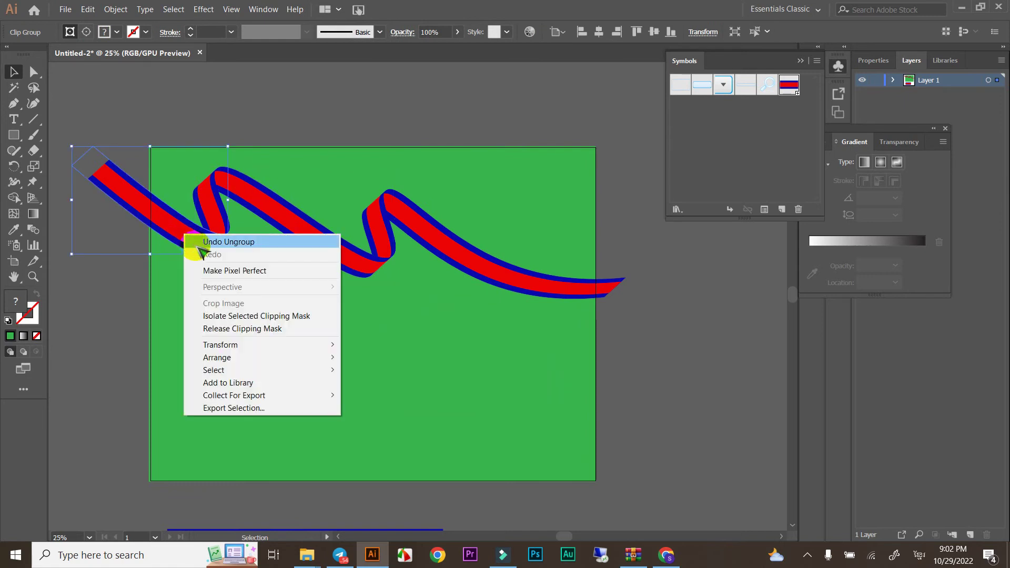
pyautogui.click(327, 244)
pyautogui.click(294, 219)
pyautogui.rightClick(282, 215)
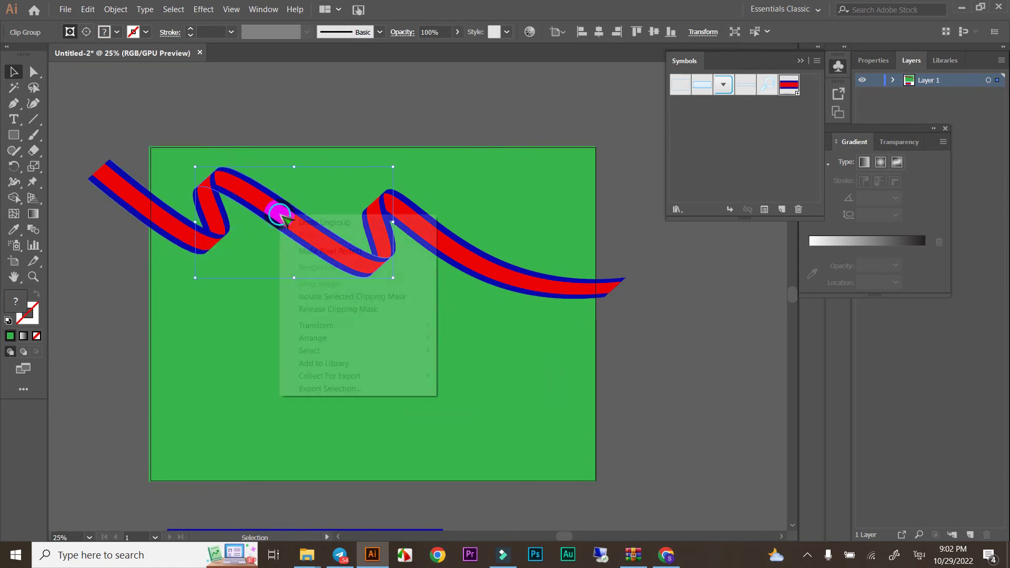
# - Enter and exit Isolation Mode on the right ribbon segment, then select the ribbon clip group
pyautogui.click(442, 237)
pyautogui.doubleClick(441, 239)
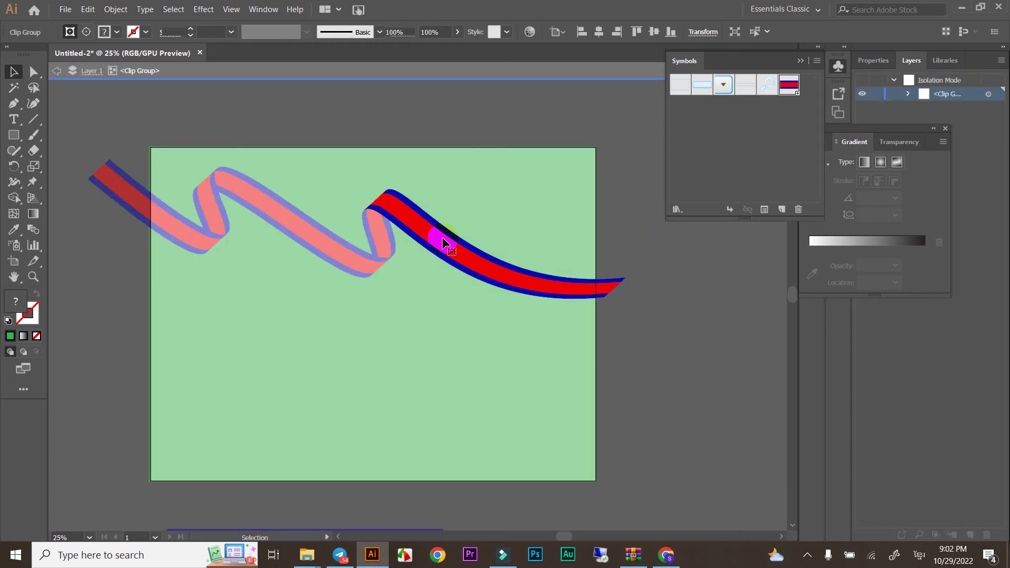
pyautogui.click(537, 136)
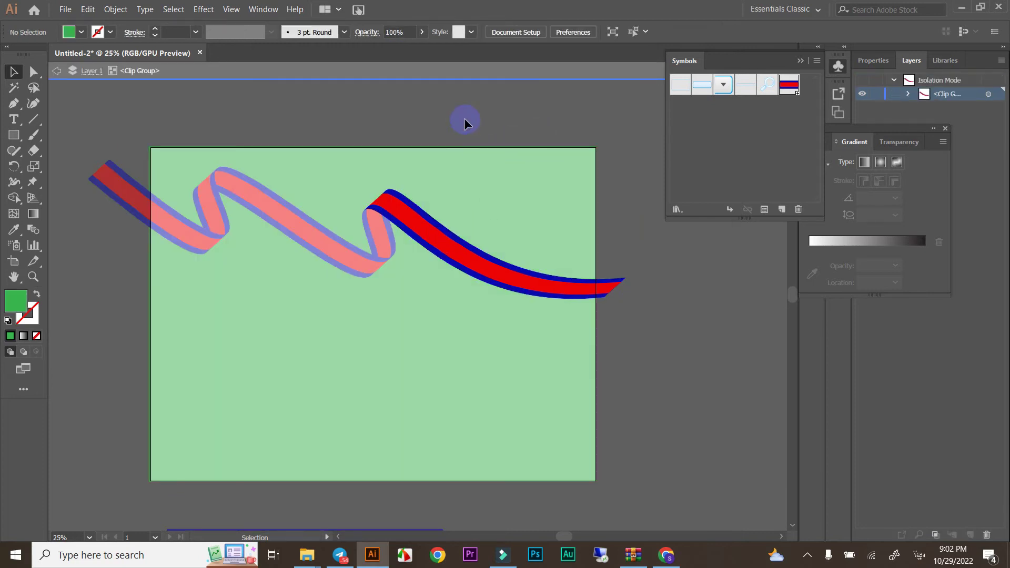
pyautogui.doubleClick(90, 131)
pyautogui.click(120, 192)
pyautogui.click(168, 96)
pyautogui.click(183, 216)
pyautogui.keyDown('shift'); pyautogui.click(419, 226); pyautogui.keyUp('shift')
# - Release the ribbon's clipping mask and undo a trial move of its strips
pyautogui.rightClick(429, 243)
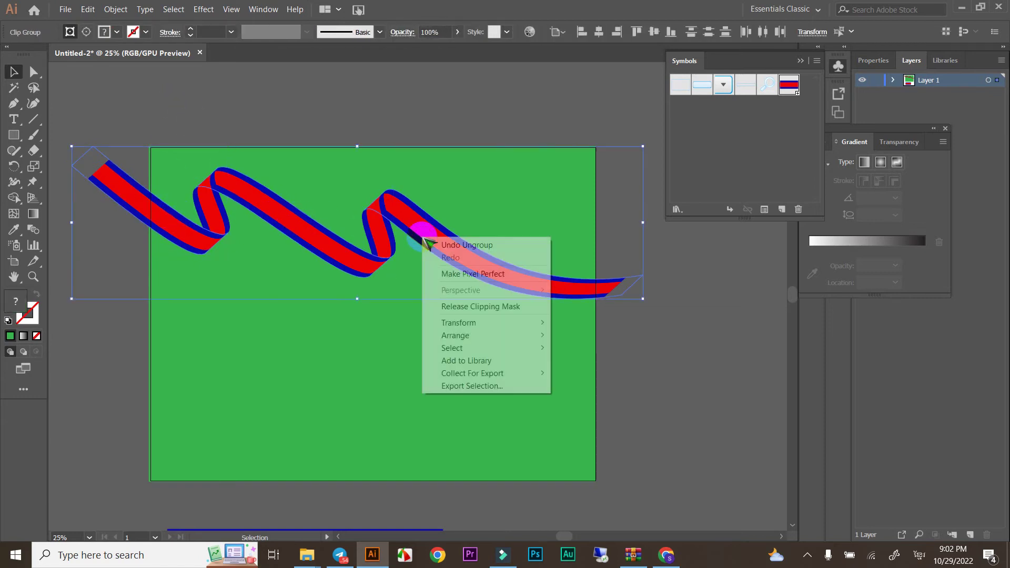
pyautogui.click(521, 307)
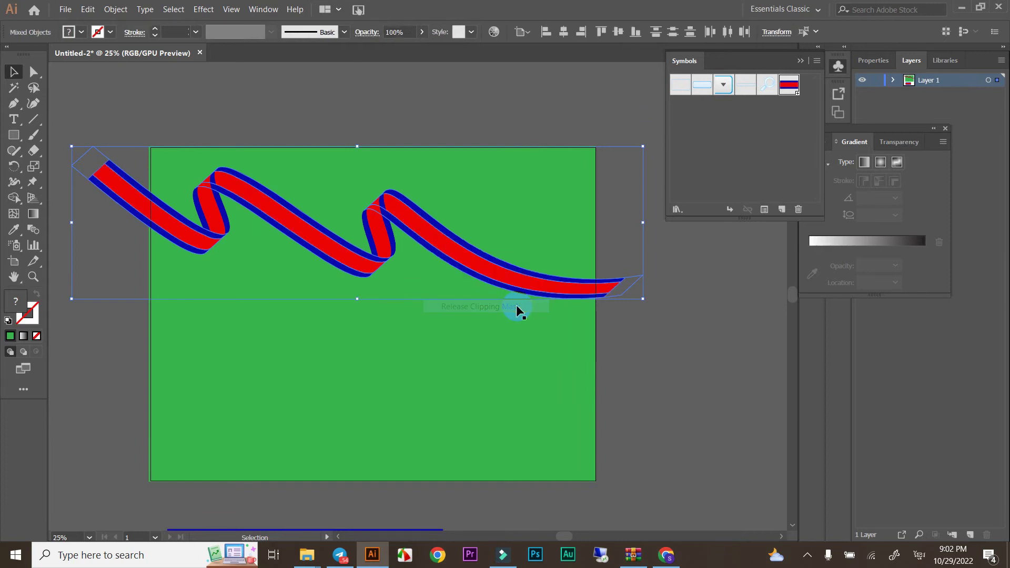
pyautogui.moveTo(446, 247); pyautogui.dragTo(456, 138)
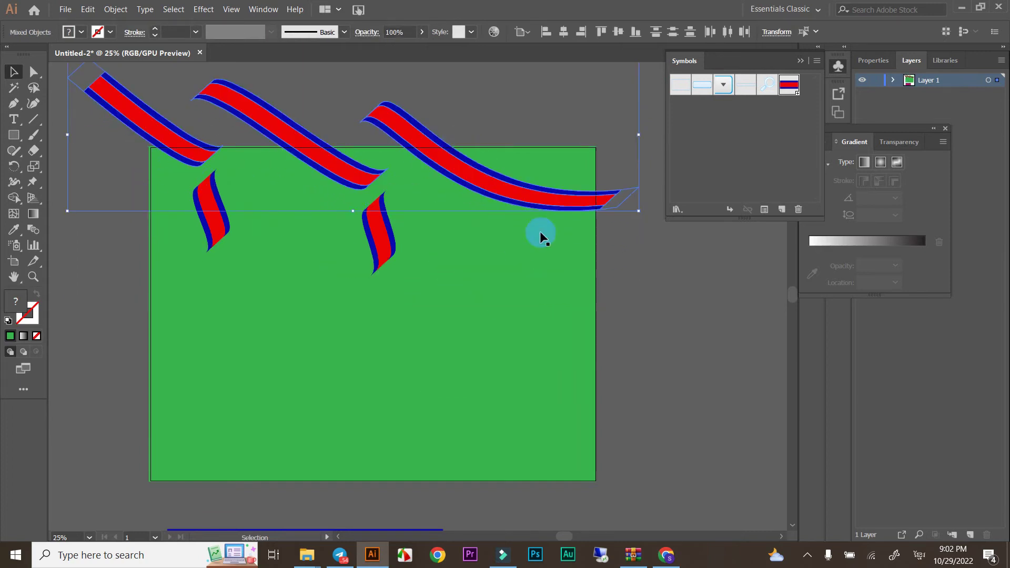
pyautogui.hotkey('ctrl', 'z')
# - Clip the left and right fold pieces back into a clip group
pyautogui.keyDown('shift'); pyautogui.click(207, 203); pyautogui.keyUp('shift')
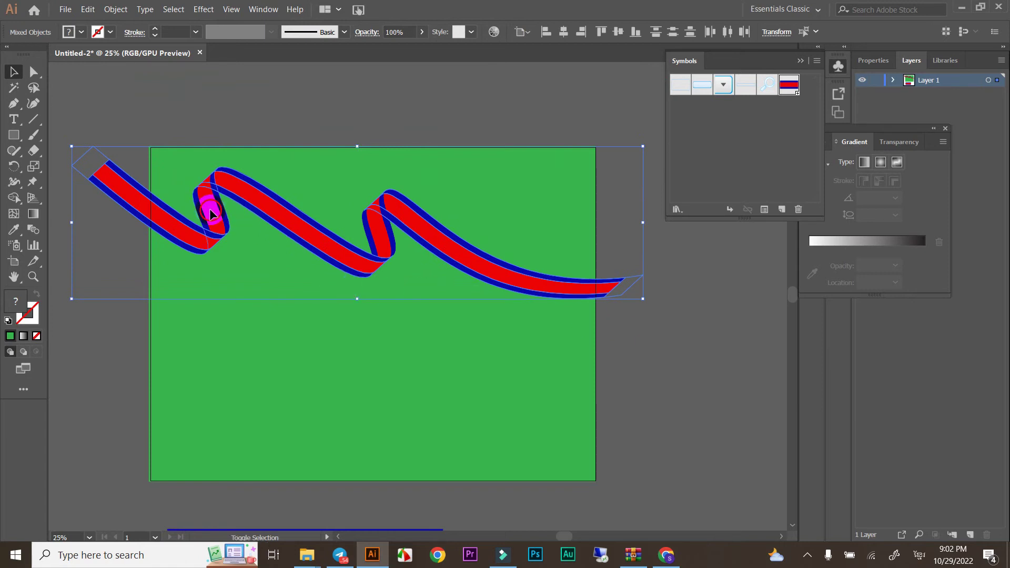
pyautogui.keyDown('shift'); pyautogui.click(374, 229); pyautogui.keyUp('shift')
pyautogui.rightClick(374, 229)
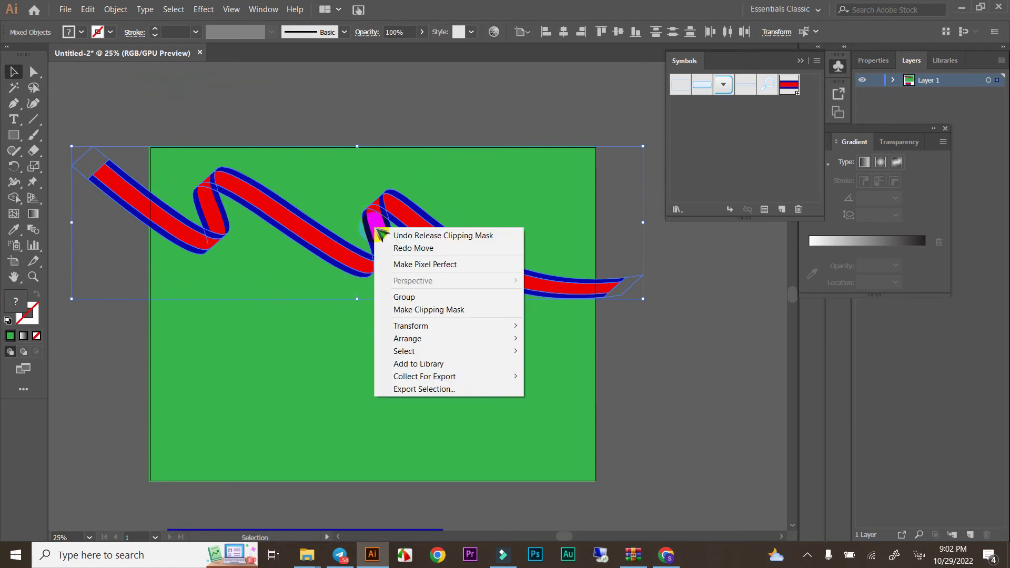
pyautogui.click(441, 310)
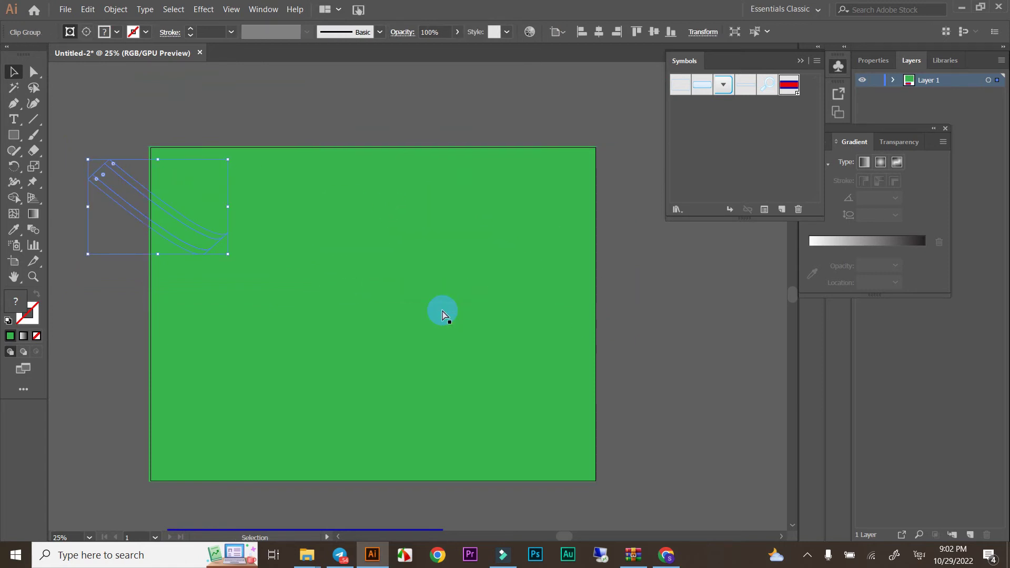
pyautogui.click(536, 99)
# - Release the mask on the right fold, middle fold and left end, moving the ribbon above the artboard
pyautogui.keyDown('shift'); pyautogui.click(375, 246); pyautogui.keyUp('shift')
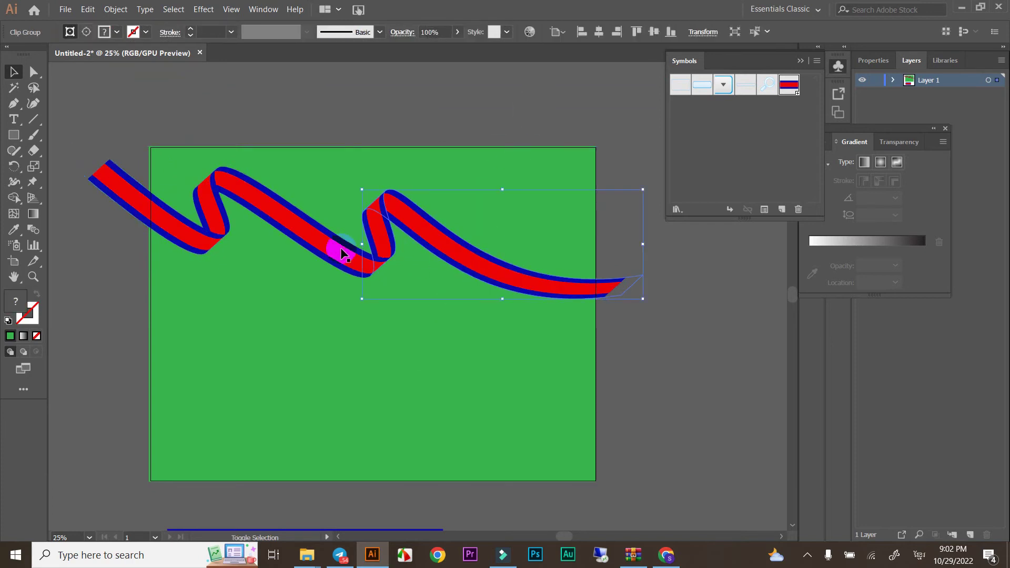
pyautogui.keyDown('shift'); pyautogui.click(215, 213); pyautogui.keyUp('shift')
pyautogui.keyDown('shift'); pyautogui.click(149, 216); pyautogui.keyUp('shift')
pyautogui.rightClick(150, 216)
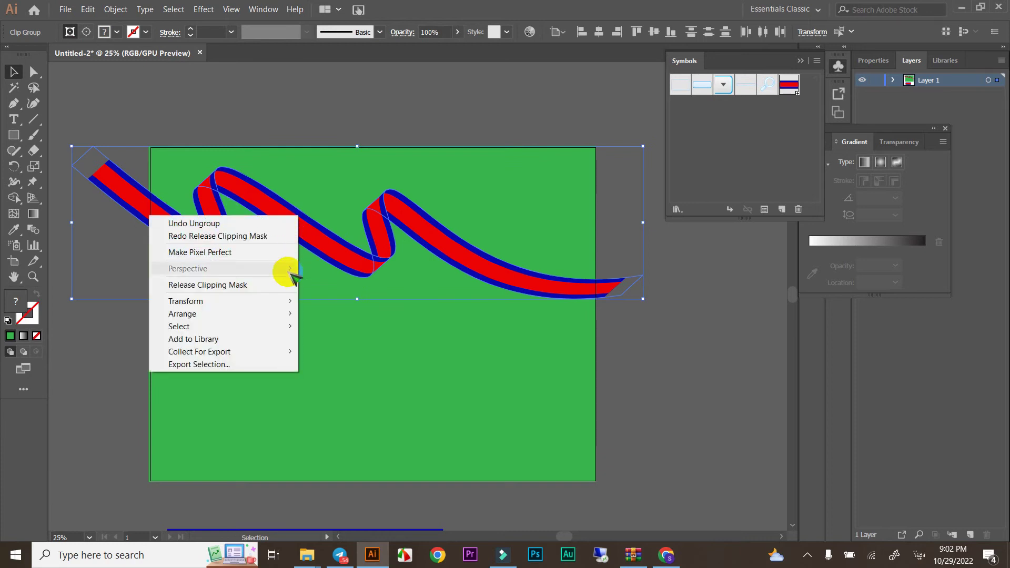
pyautogui.click(279, 284)
pyautogui.click(356, 247)
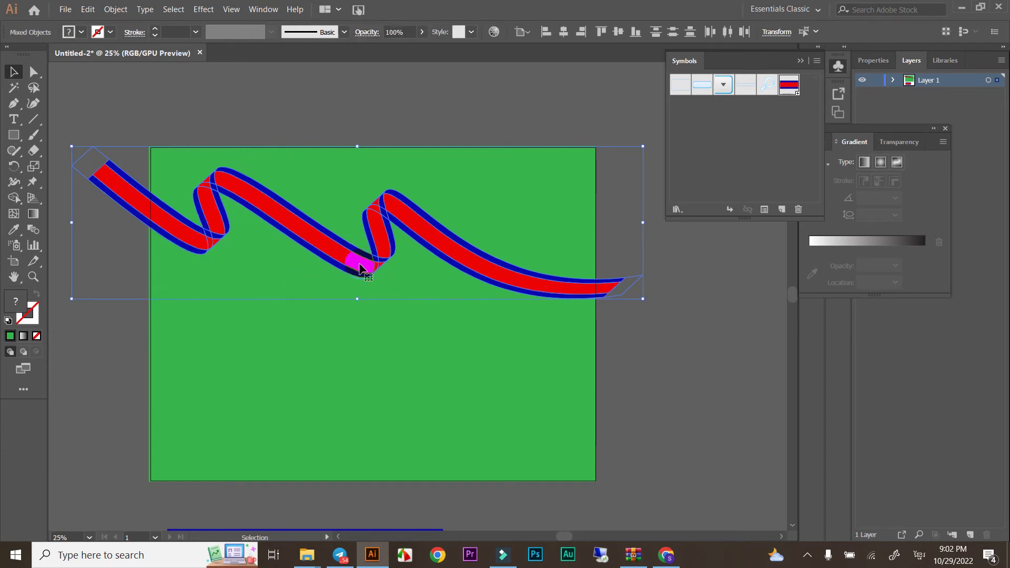
pyautogui.moveTo(357, 265); pyautogui.dragTo(375, 99)
# - Delete the stray clip group at the artboard's top-left
pyautogui.click(14, 184)
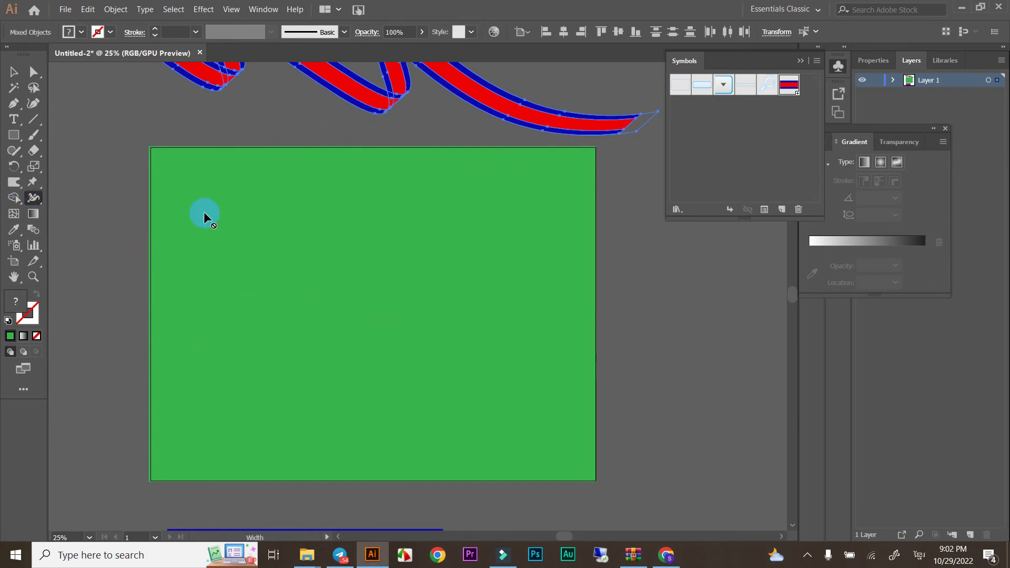
pyautogui.click(13, 71)
pyautogui.click(293, 361)
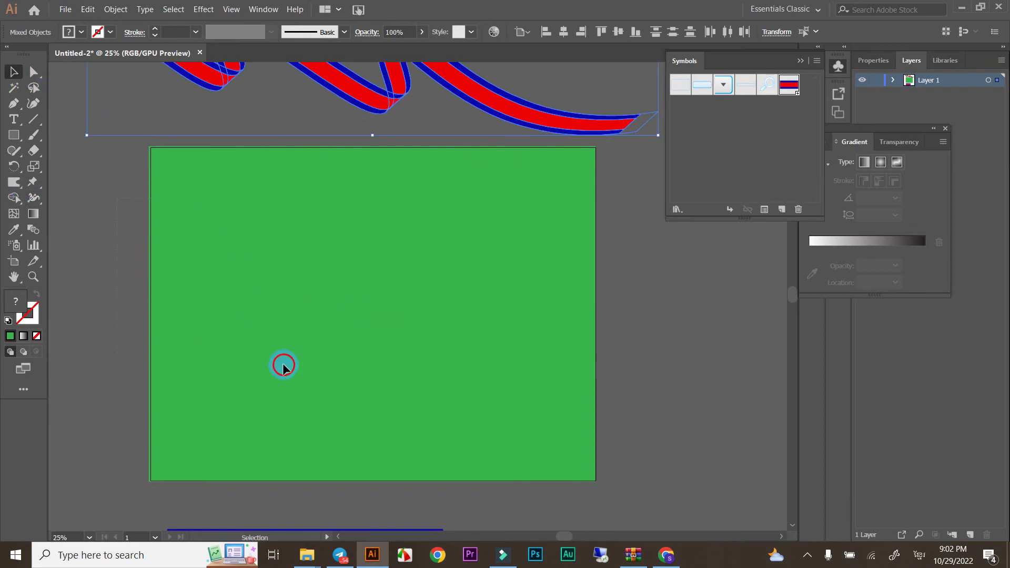
pyautogui.scroll(1, 384, 333)
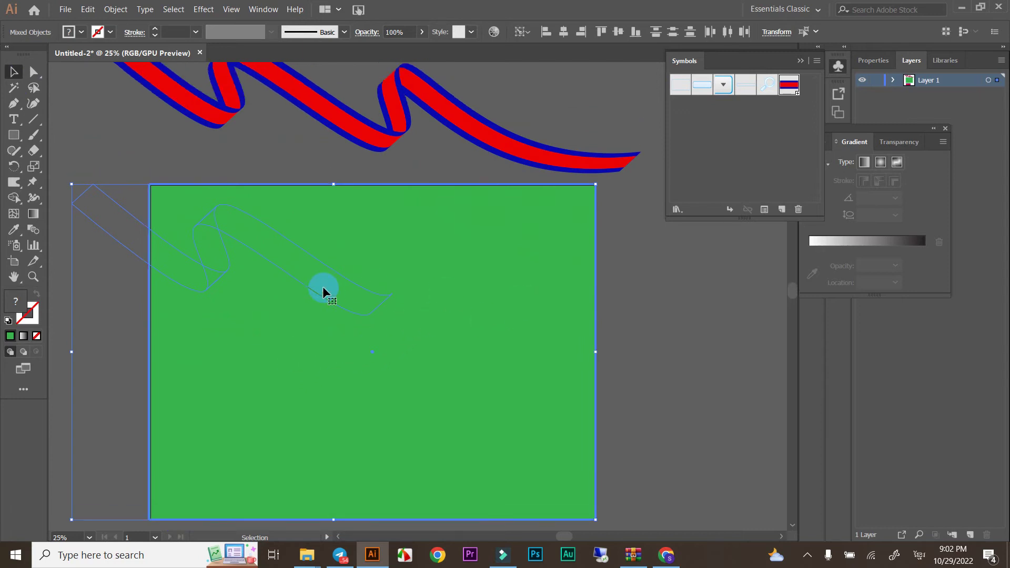
pyautogui.click(84, 146)
pyautogui.click(126, 280)
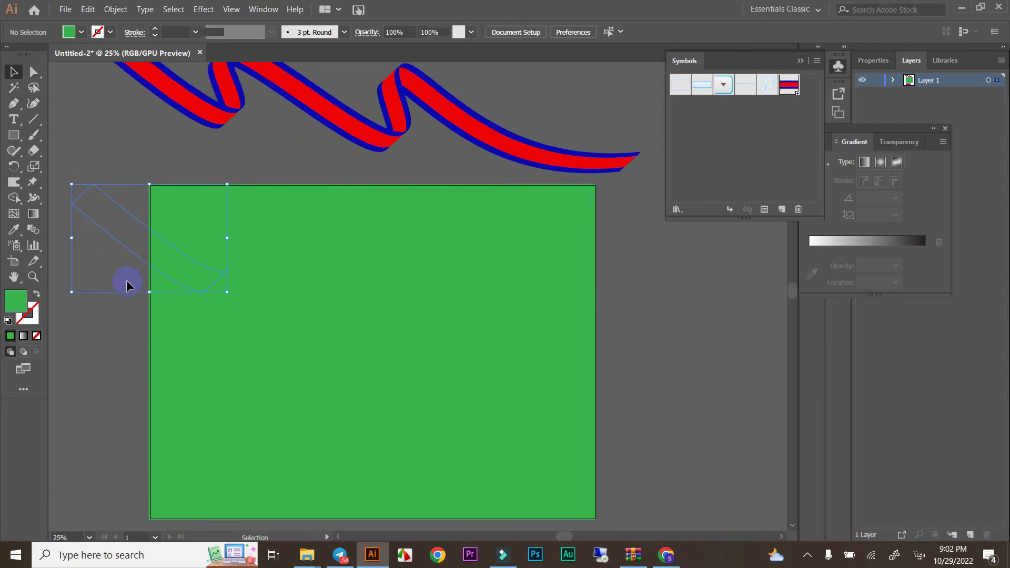
pyautogui.press('Delete')
# - Select the green rectangle and find it in the expanded Layer 1 list
pyautogui.click(235, 220)
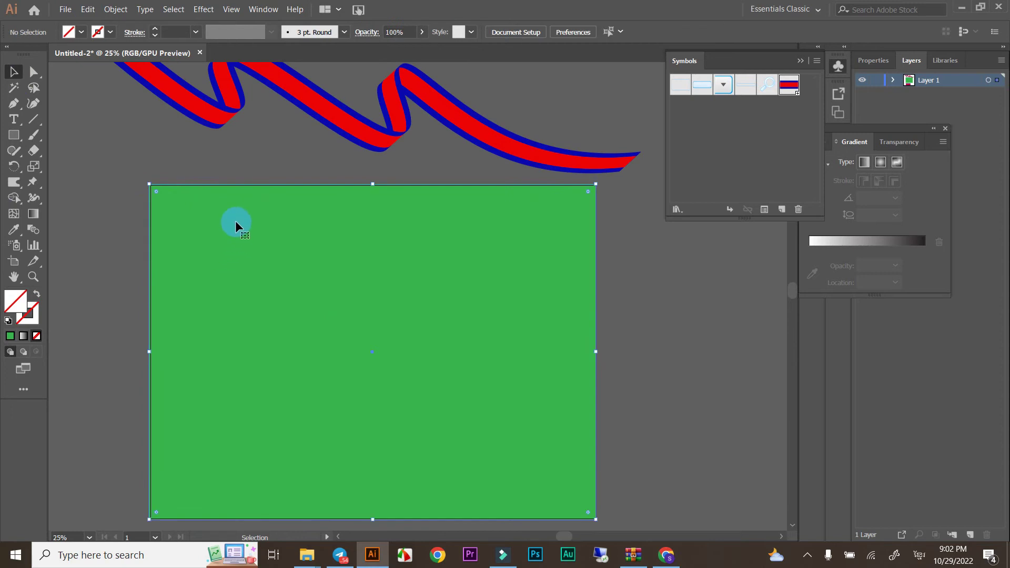
pyautogui.keyDown('shift'); pyautogui.click(302, 295); pyautogui.keyUp('shift')
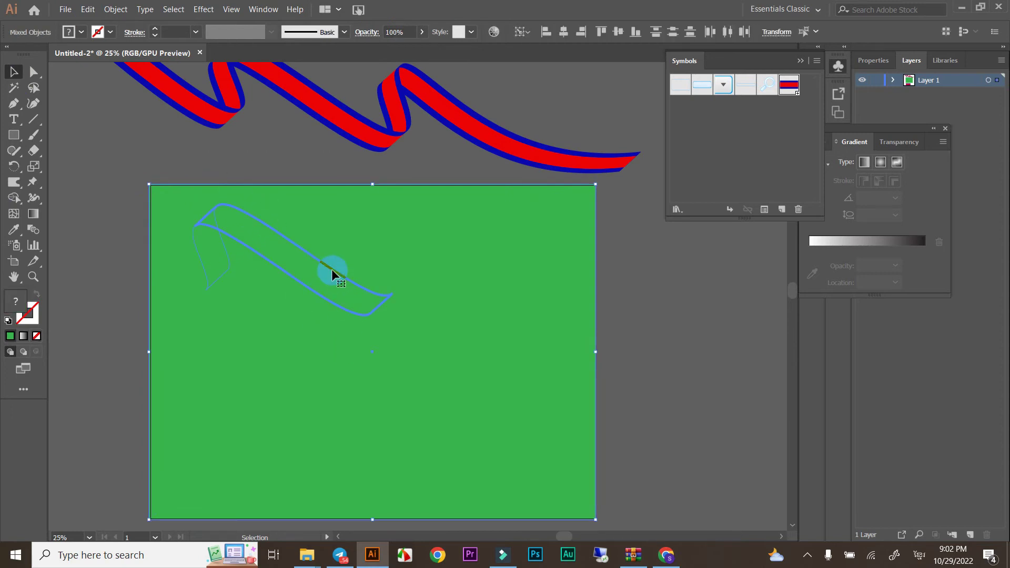
pyautogui.click(717, 310)
pyautogui.click(535, 295)
pyautogui.click(892, 80)
pyautogui.click(945, 128)
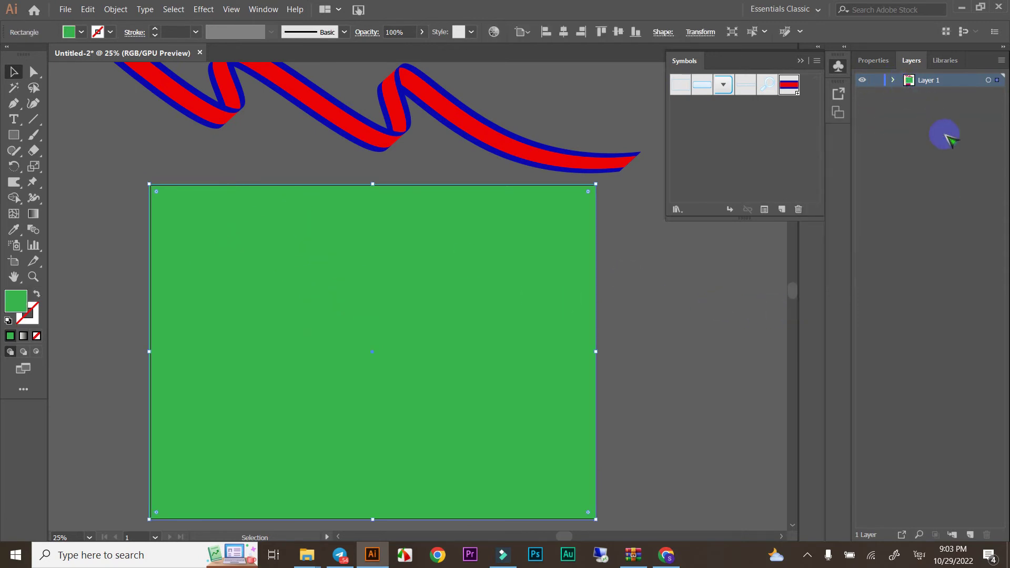
pyautogui.click(892, 80)
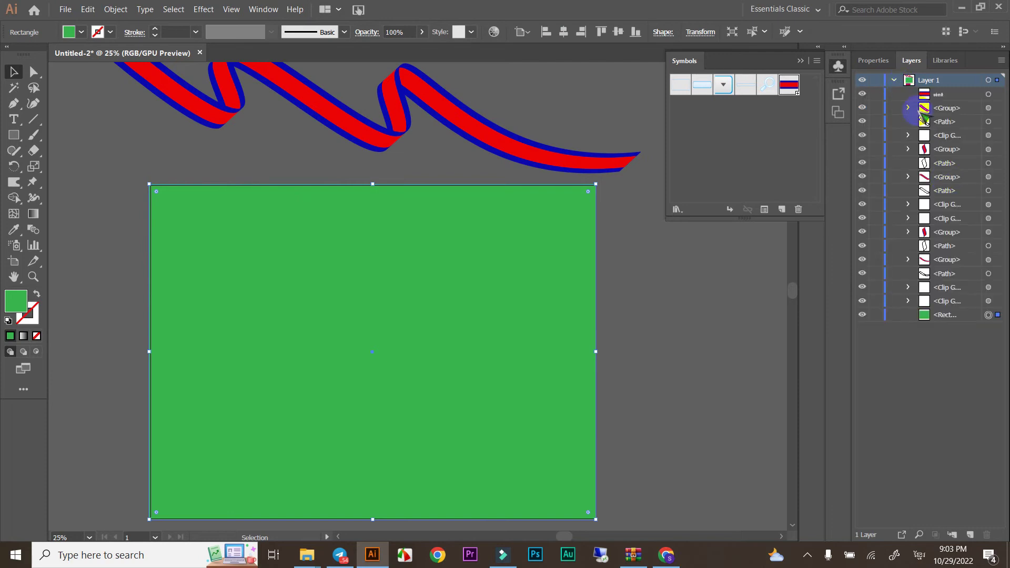
pyautogui.click(932, 316)
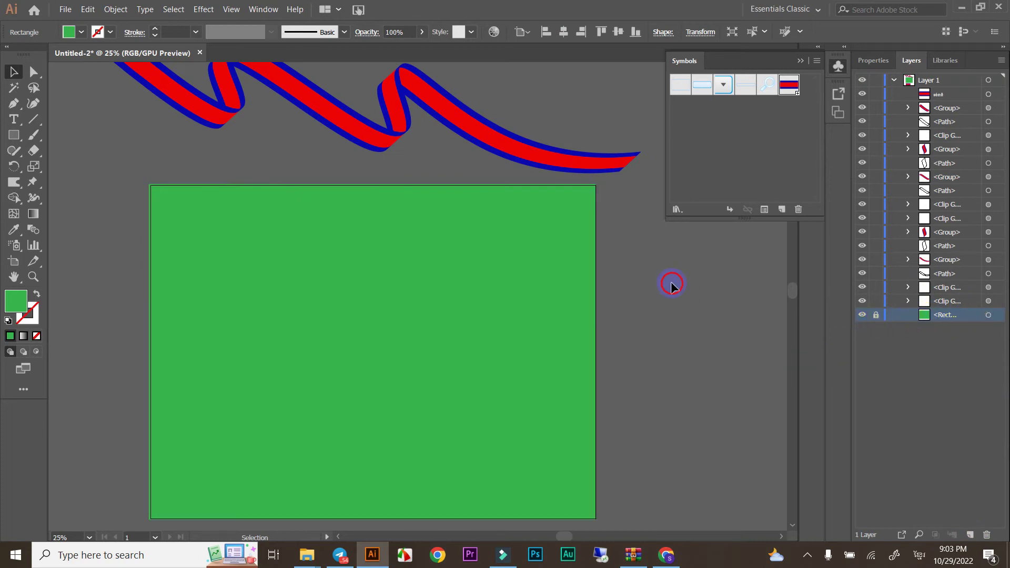
# - Lock the green background rectangle and marquee-select the leftover empty clip groups
pyautogui.click(220, 213)
pyautogui.click(35, 181)
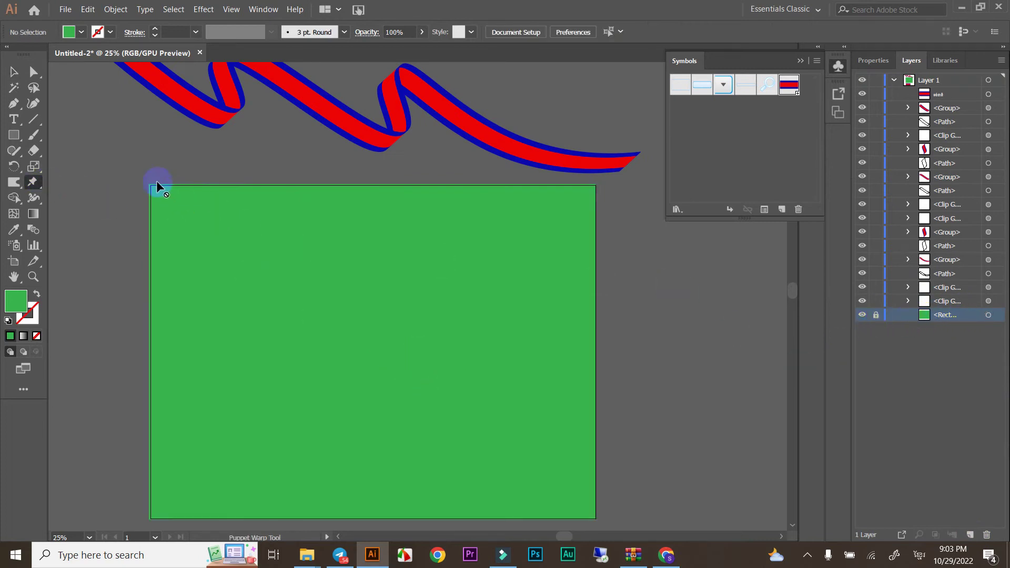
pyautogui.click(458, 390)
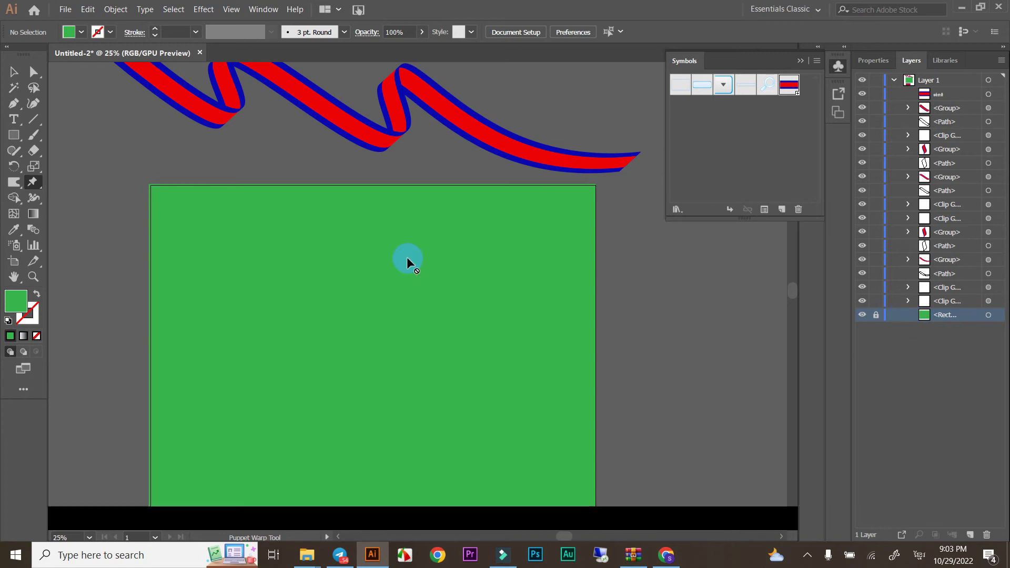
pyautogui.scroll(-2, 245, 241)
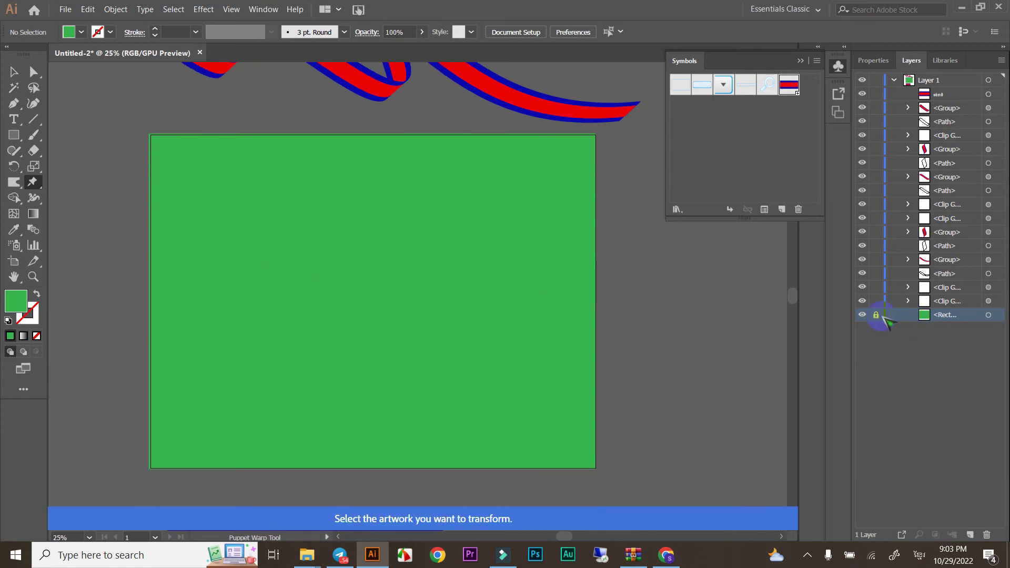
pyautogui.click(924, 80)
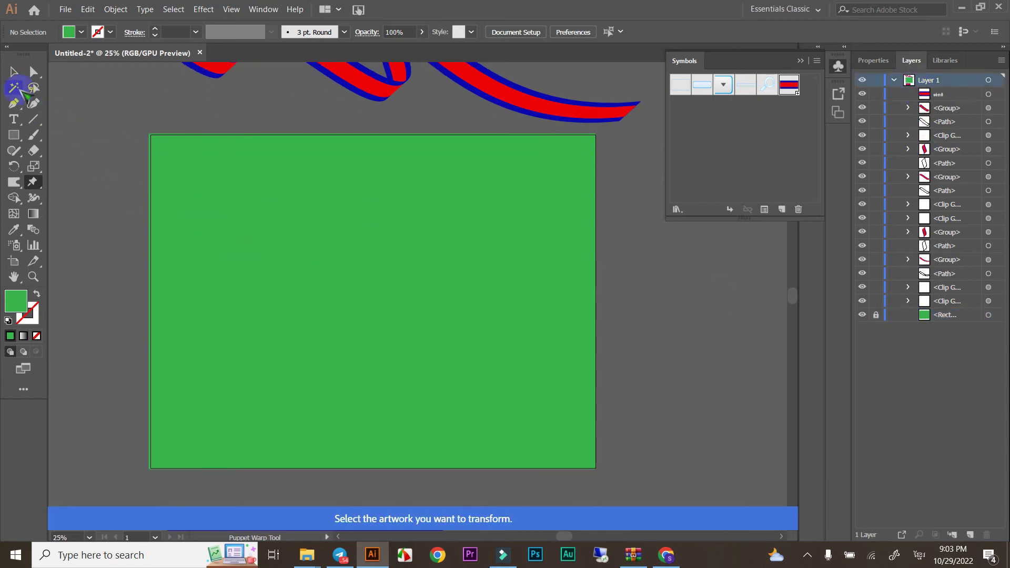
pyautogui.click(15, 72)
pyautogui.moveTo(148, 153); pyautogui.dragTo(477, 367)
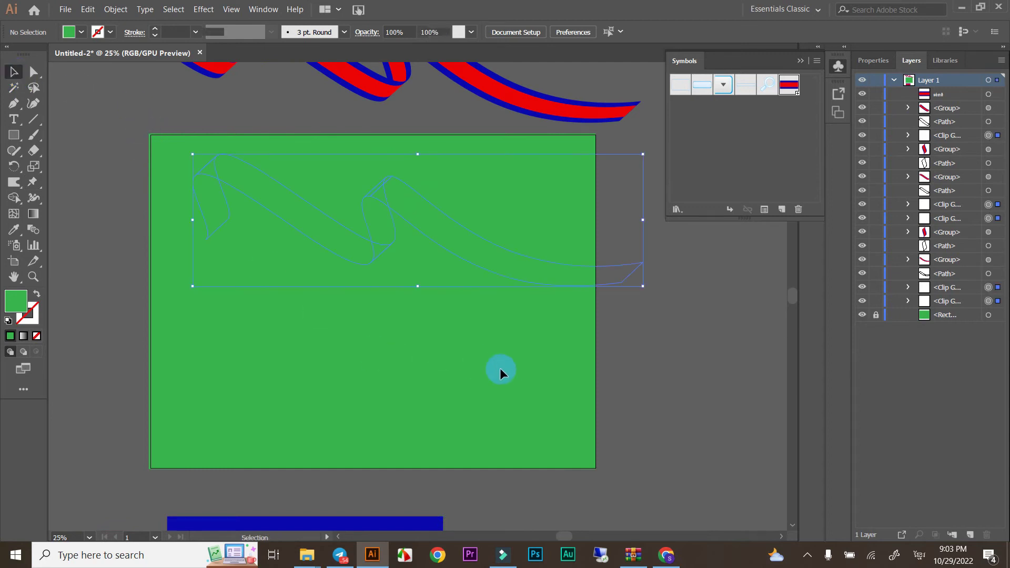
# - Delete the leftover empty clip groups
pyautogui.press('Delete')
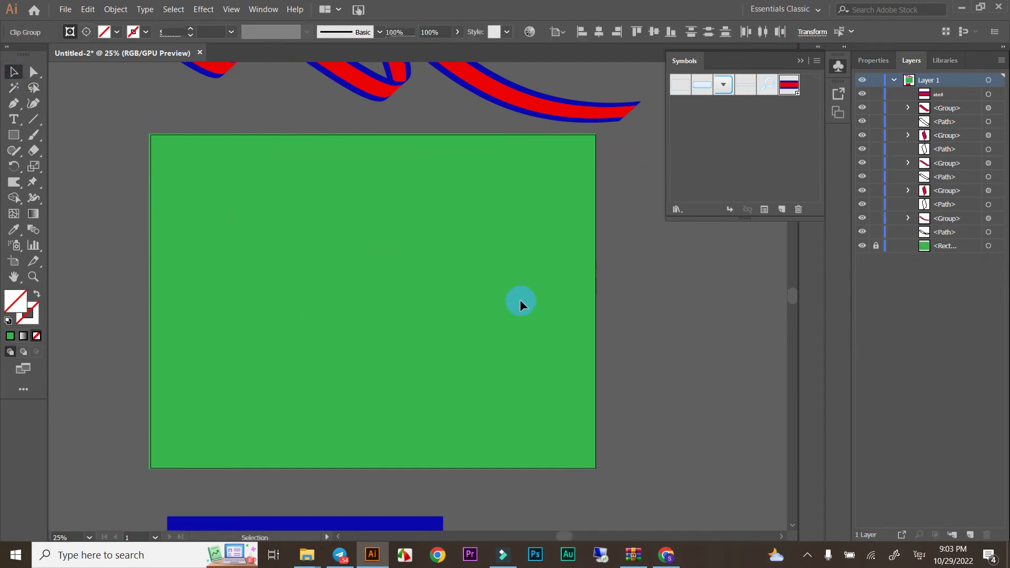
pyautogui.scroll(2, 487, 293)
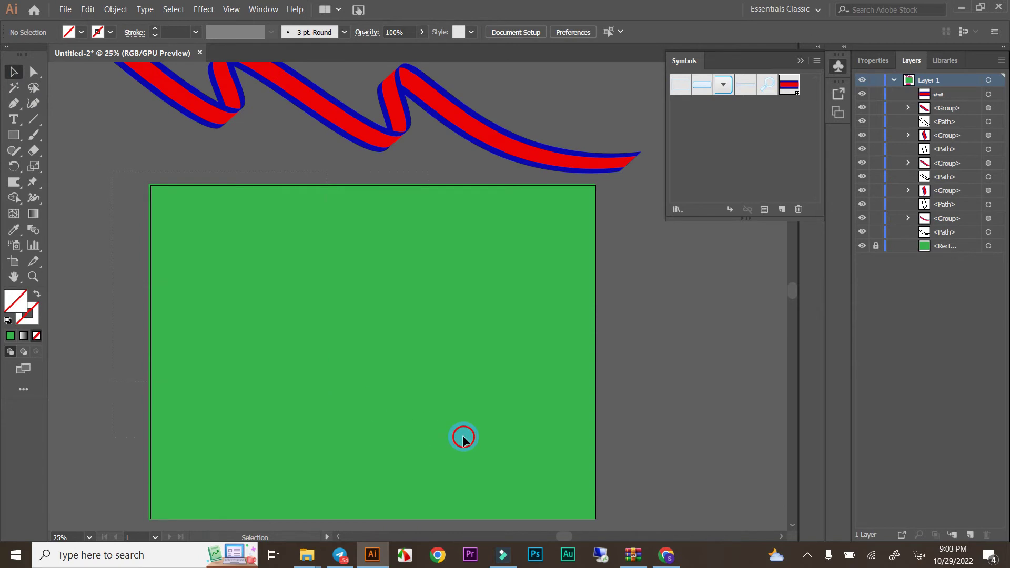
pyautogui.scroll(-2, 365, 372)
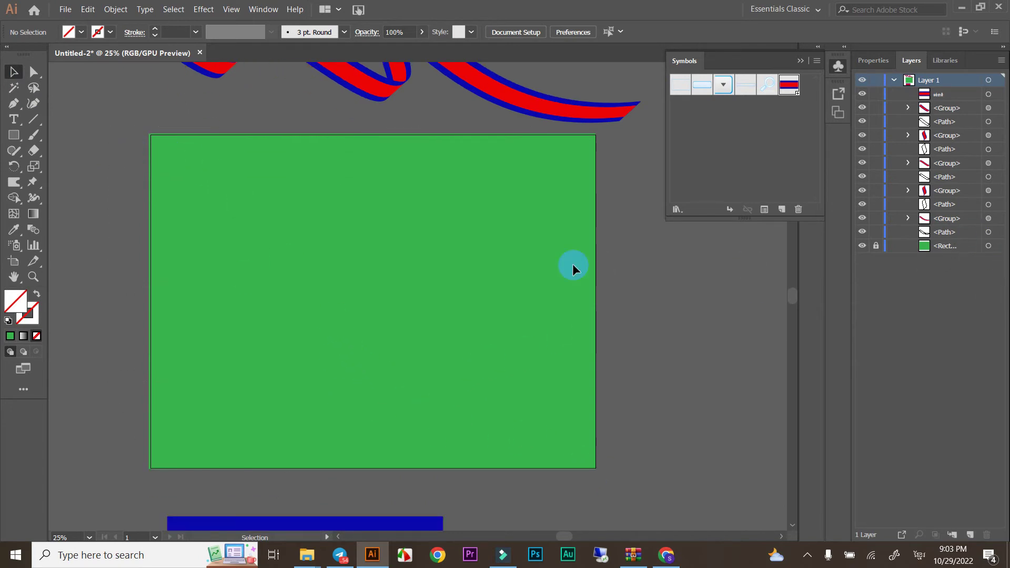
pyautogui.scroll(4, 433, 380)
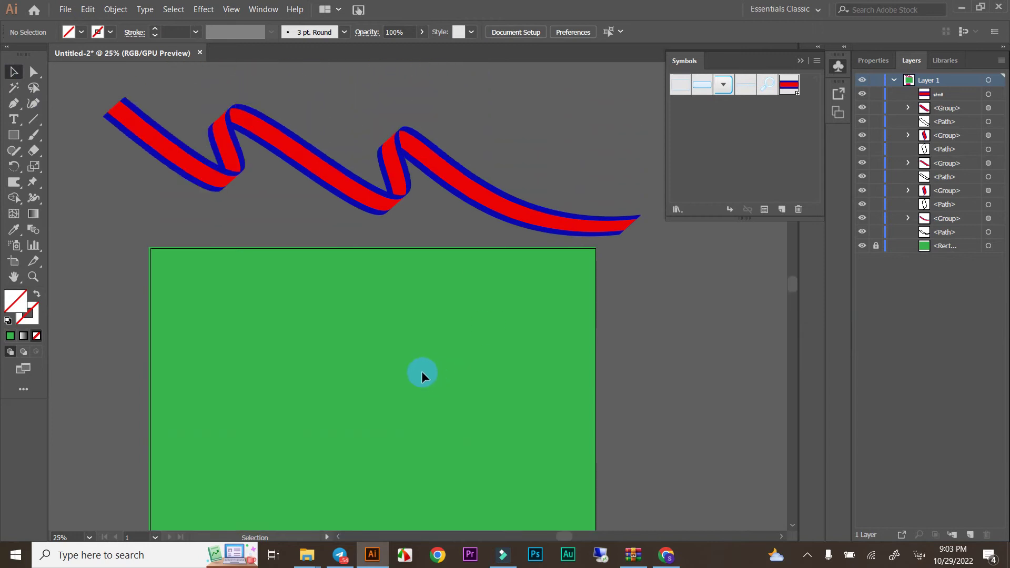
pyautogui.scroll(-2, 200, 285)
pyautogui.click(455, 472)
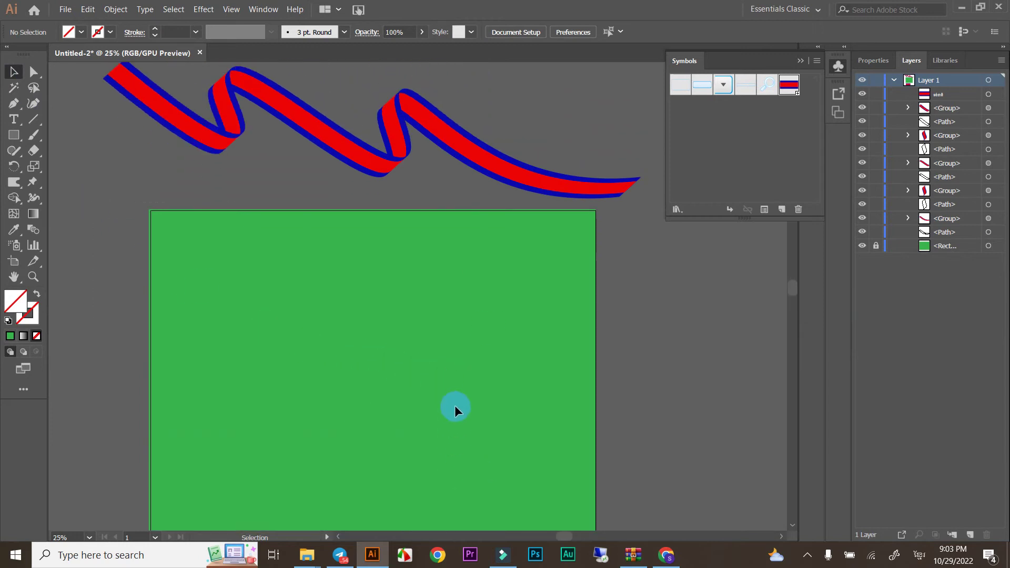
pyautogui.scroll(3, 464, 331)
pyautogui.click(178, 51)
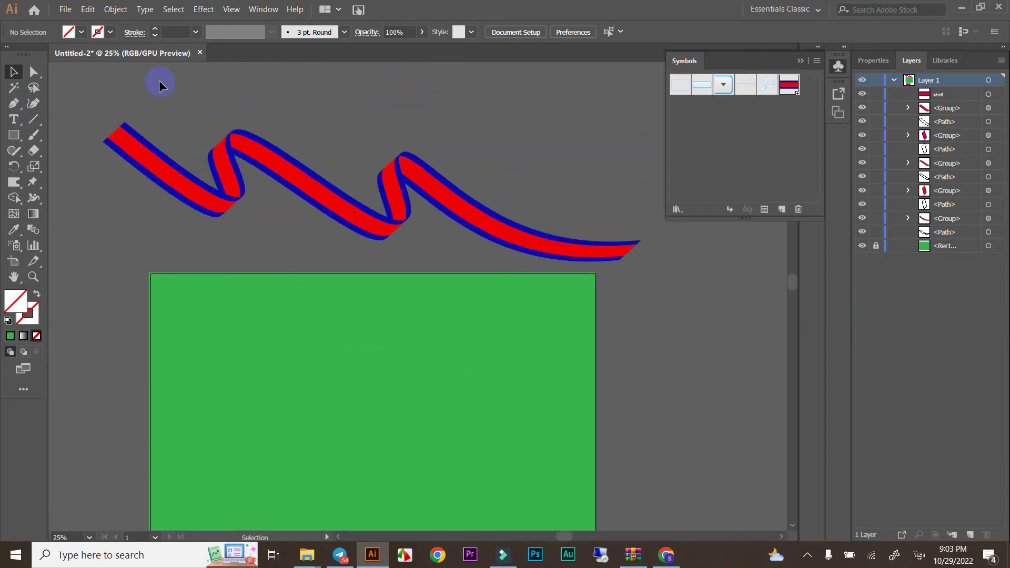
# - Drag the whole striped ribbon down across the green rectangle and deselect it
pyautogui.moveTo(159, 80); pyautogui.dragTo(638, 284)
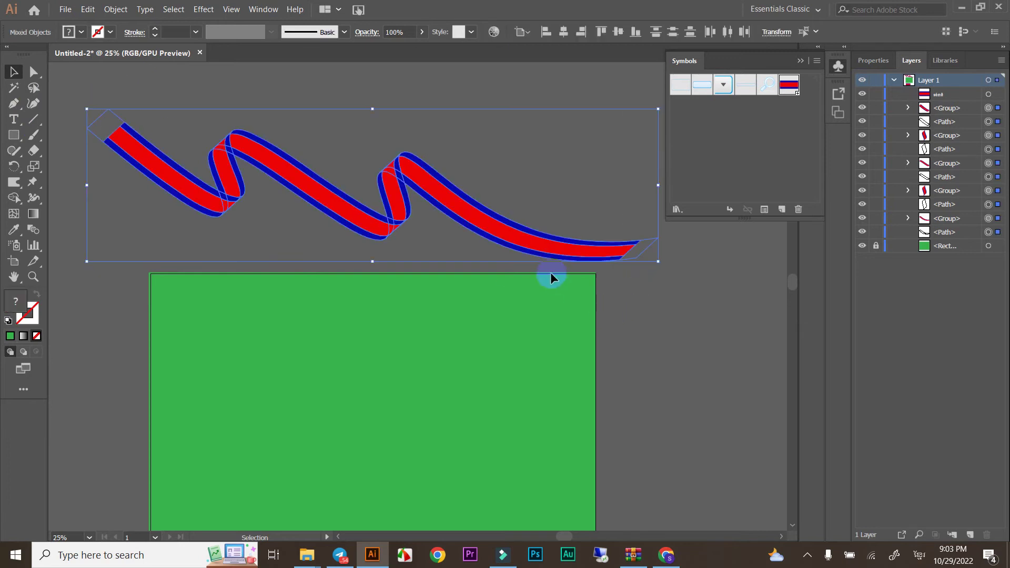
pyautogui.moveTo(494, 225); pyautogui.dragTo(497, 410)
pyautogui.click(510, 209)
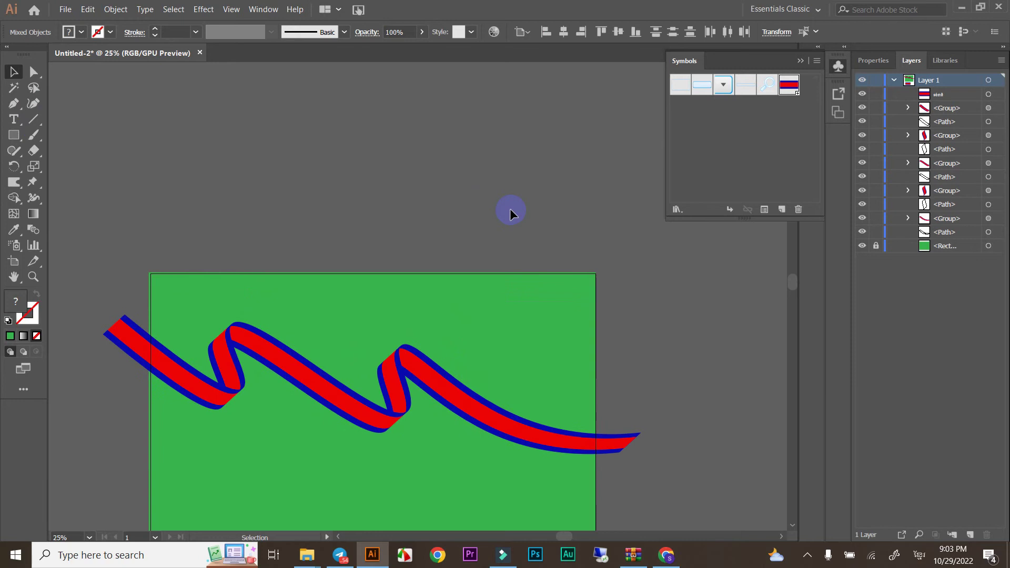
pyautogui.scroll(-2, 528, 256)
pyautogui.scroll(-2, 528, 256)
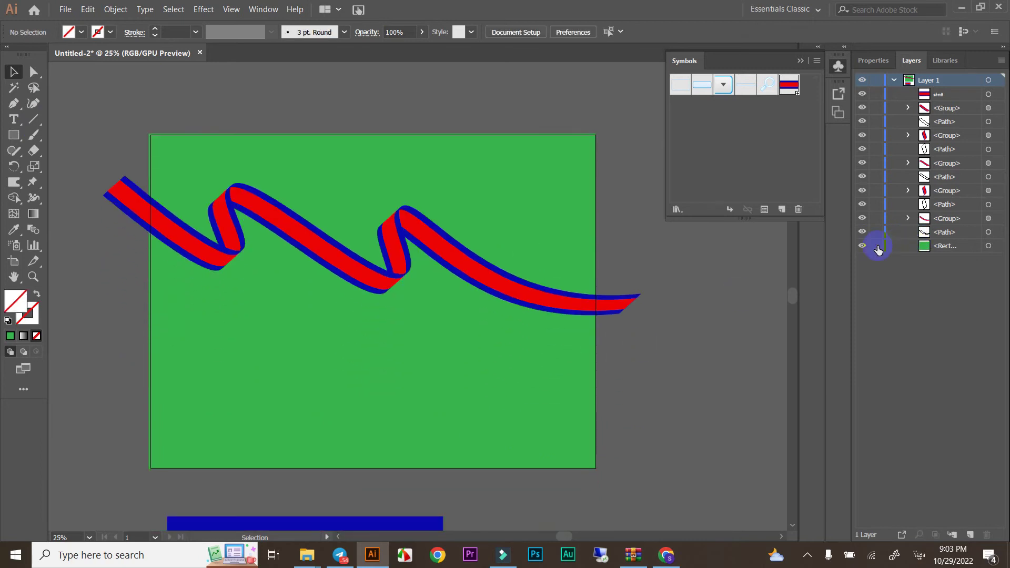
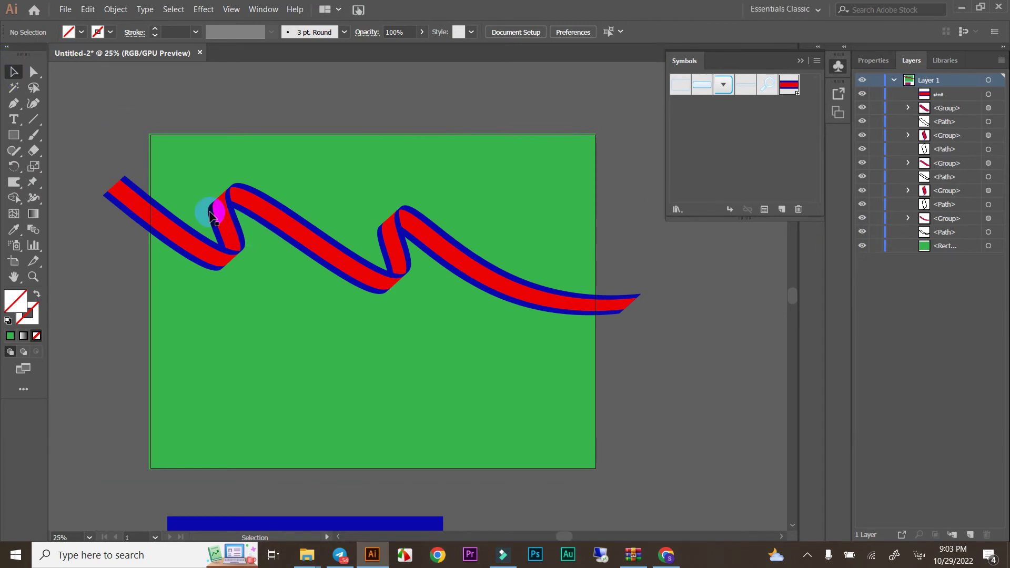
# - Select all the ribbon pieces, leaving the green background out of the selection
pyautogui.moveTo(121, 155); pyautogui.dragTo(633, 354)
pyautogui.press('v')
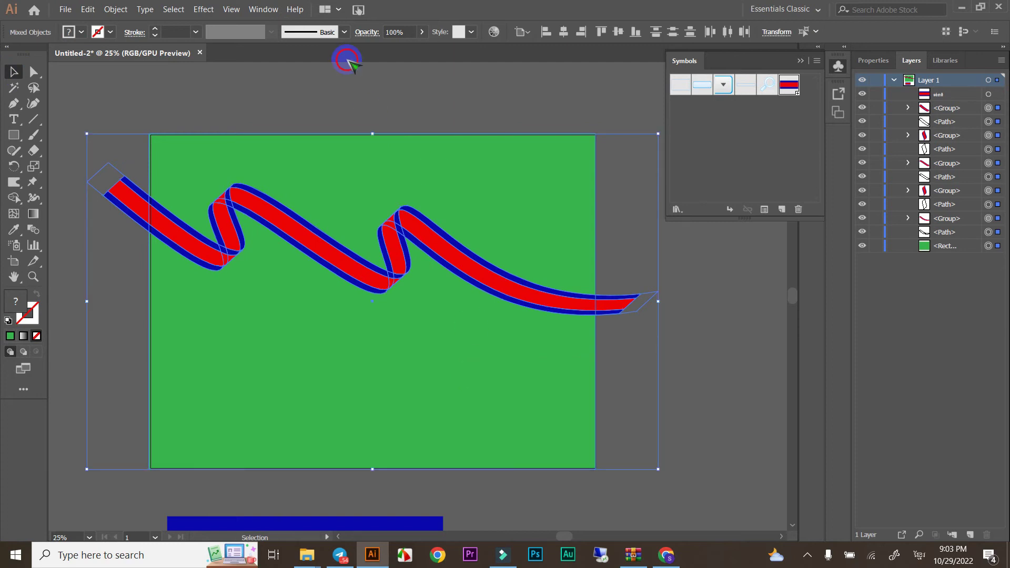
pyautogui.click(110, 172)
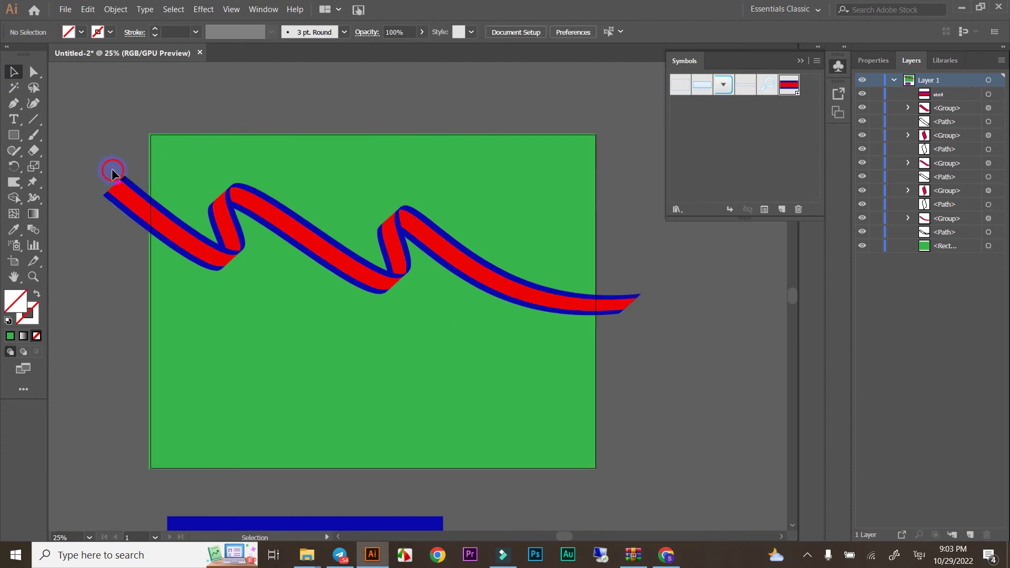
pyautogui.click(121, 180)
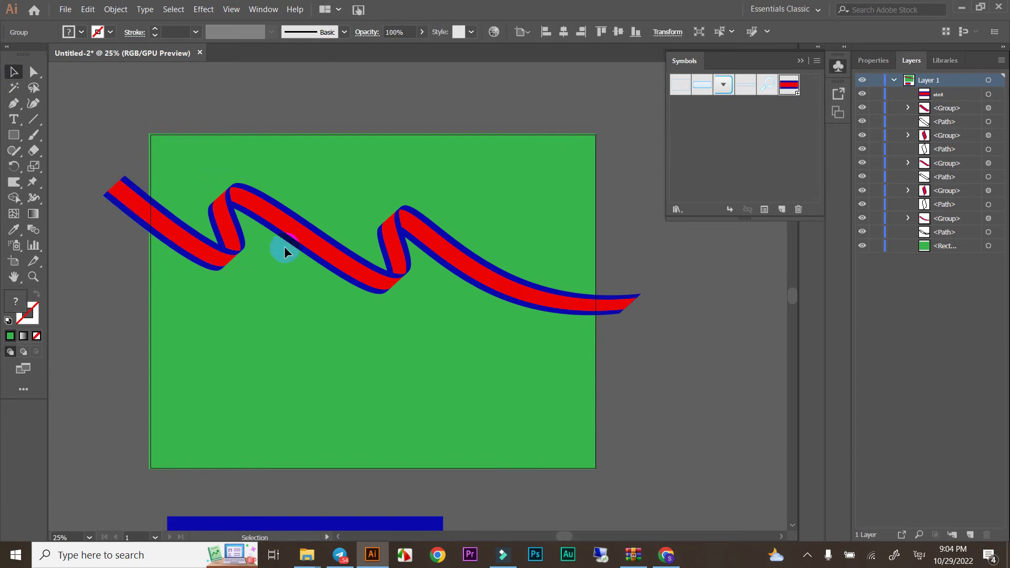
pyautogui.moveTo(94, 141); pyautogui.dragTo(664, 339)
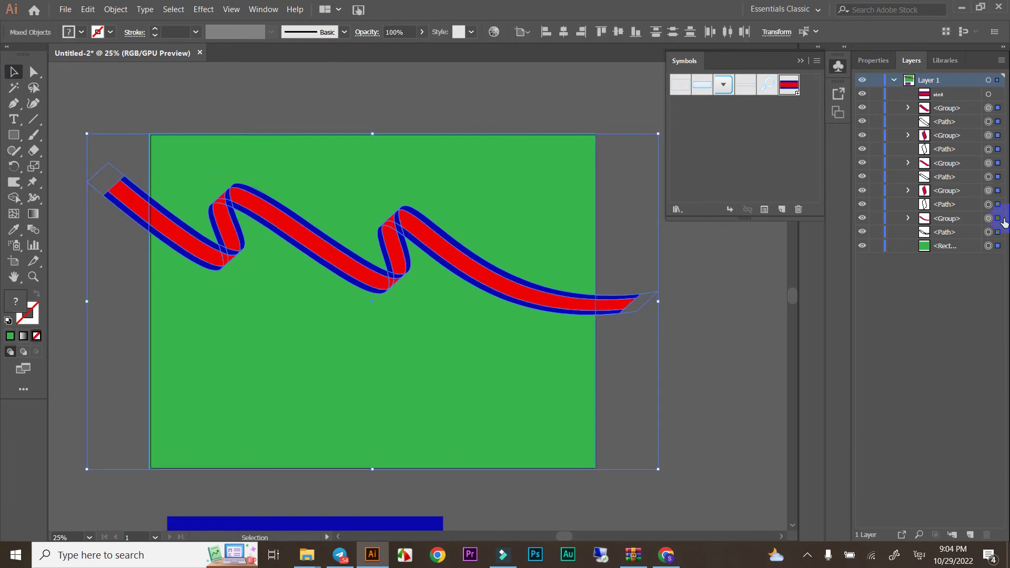
pyautogui.keyDown('shift'); pyautogui.click(992, 251); pyautogui.keyUp('shift')
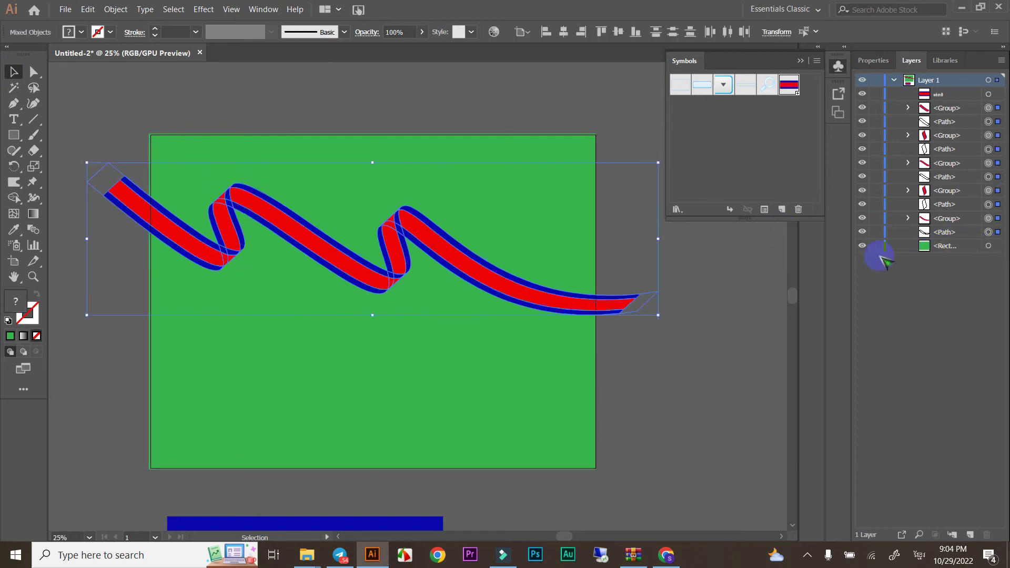
# - Move the ribbons lower with three Shift+Down nudges and a short downward drag
pyautogui.hotkey('shift', 'Down')
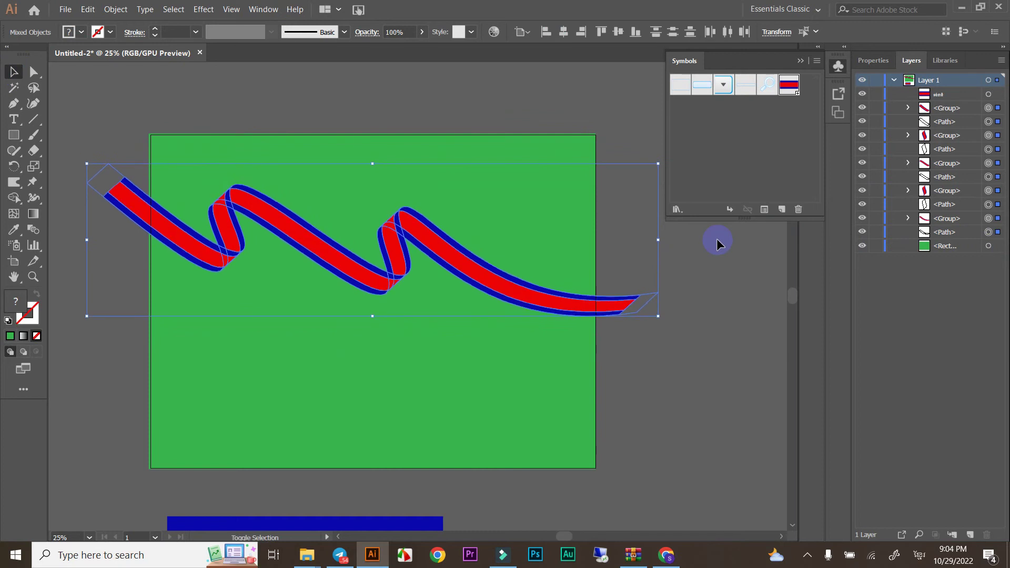
pyautogui.hotkey('shift', 'Down')
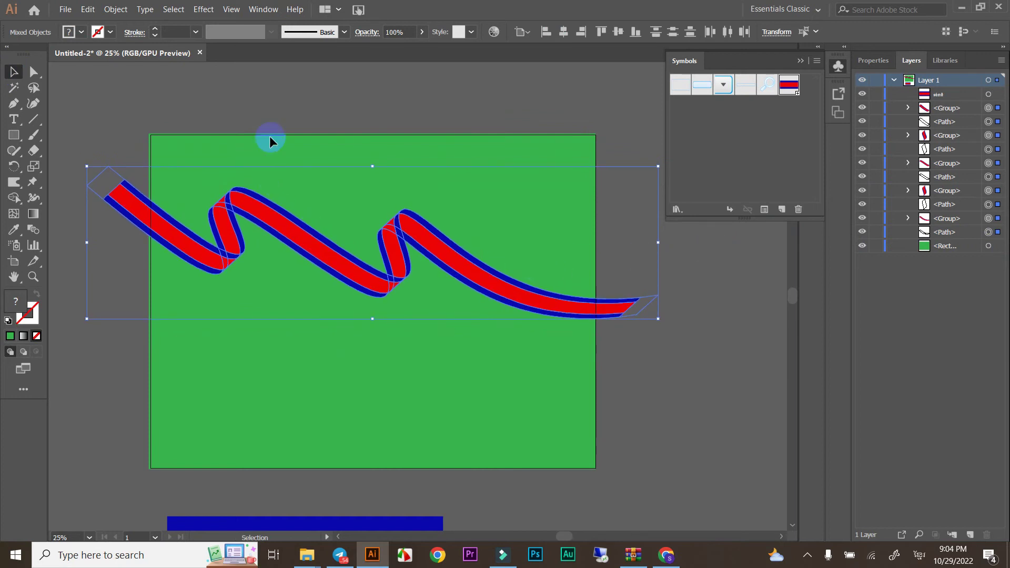
pyautogui.hotkey('shift', 'Down')
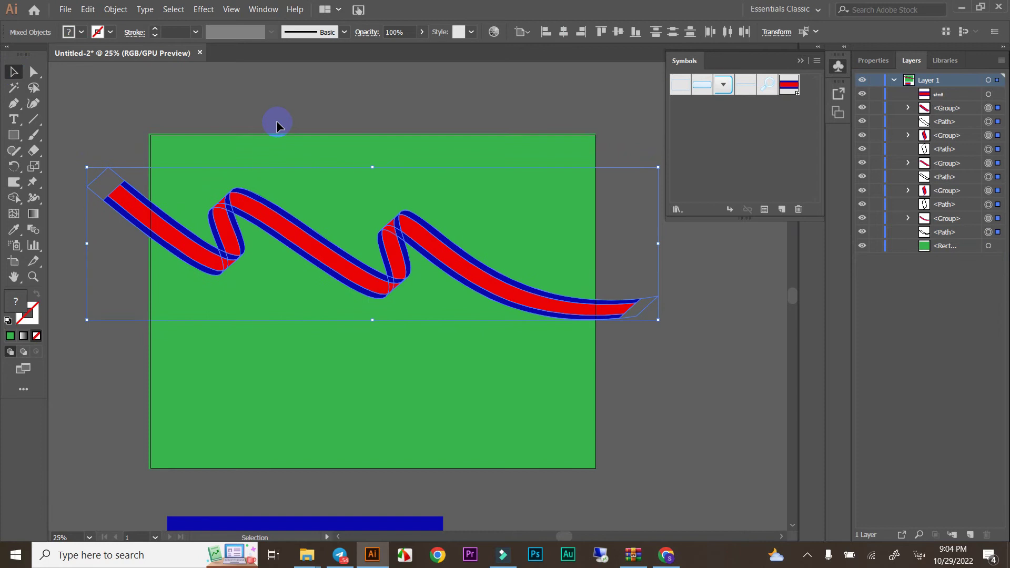
pyautogui.moveTo(309, 258); pyautogui.dragTo(311, 283)
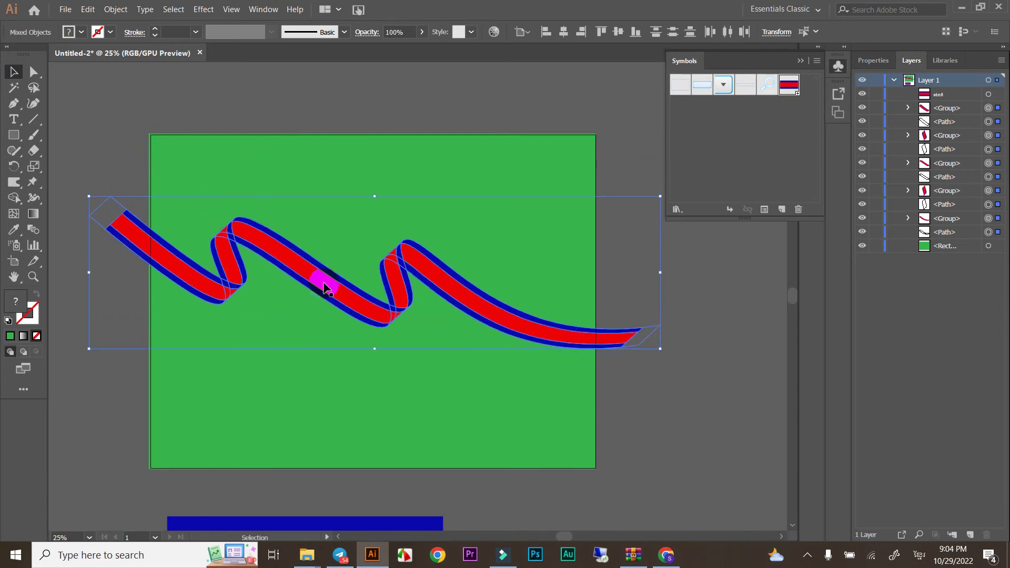
pyautogui.click(347, 92)
pyautogui.hotkey('ctrl', 'a')
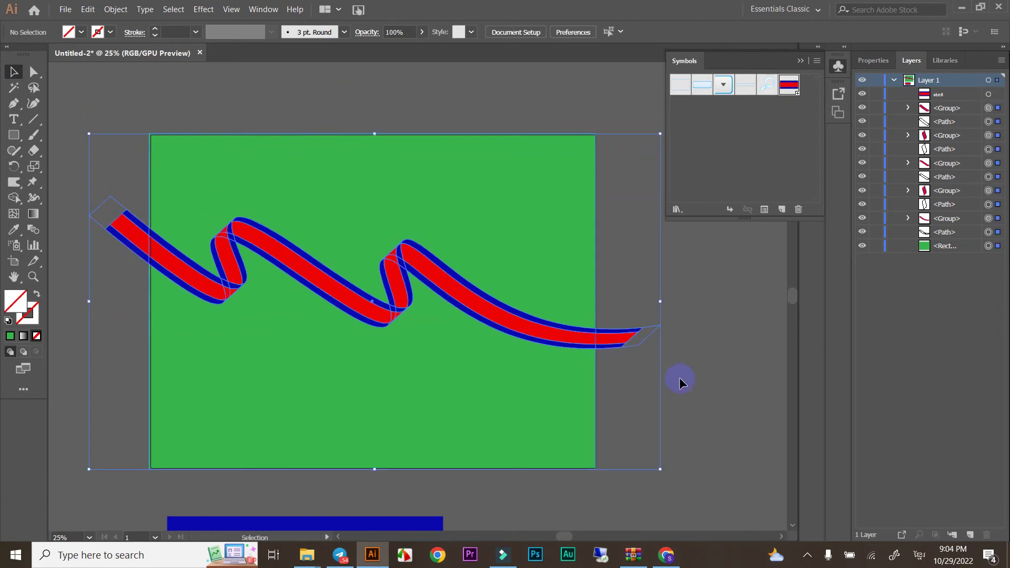
# - Use the Shape Builder to split the background below the ribbon into a separate white region
pyautogui.click(14, 198)
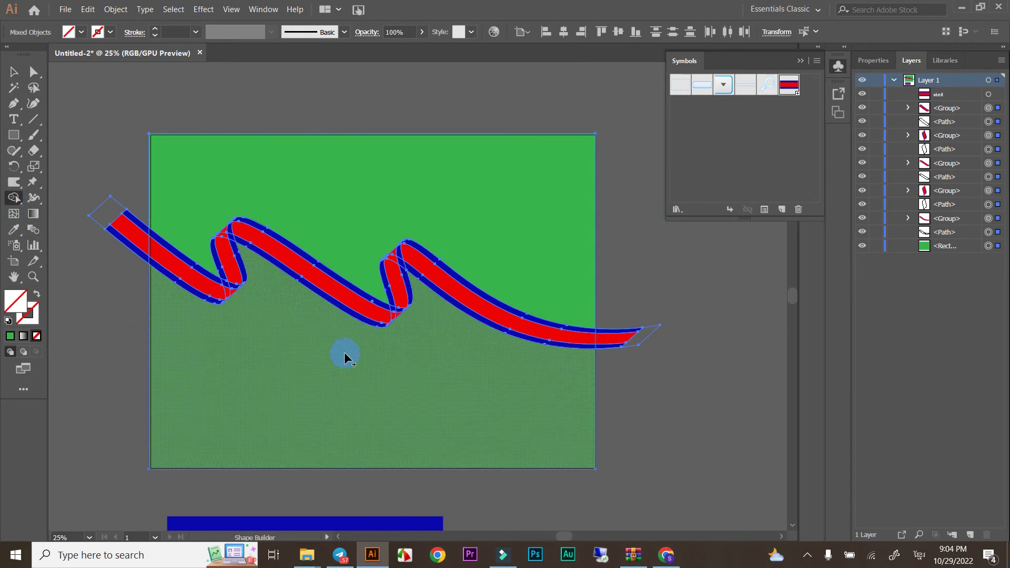
pyautogui.click(310, 381)
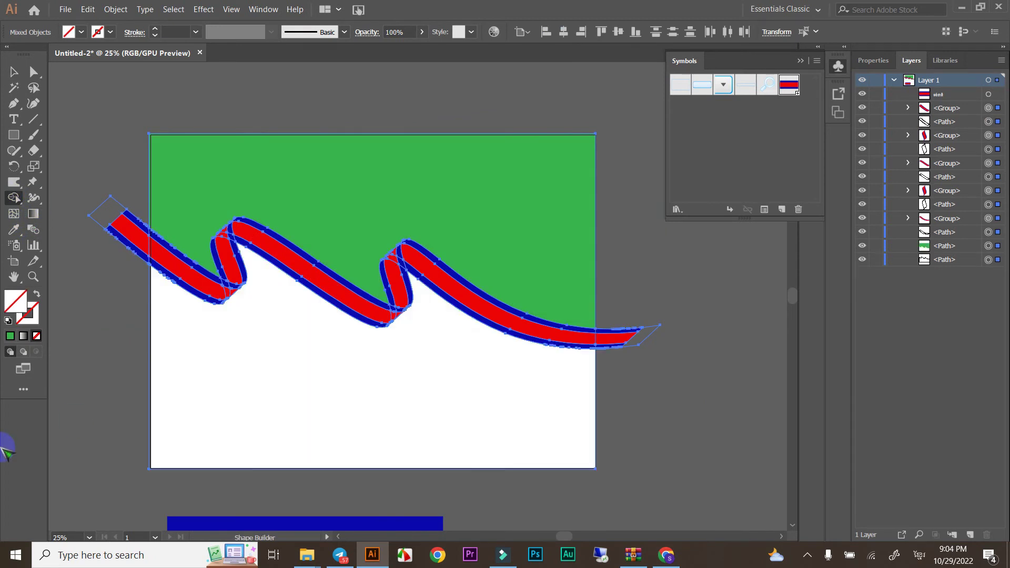
pyautogui.click(14, 72)
pyautogui.click(140, 86)
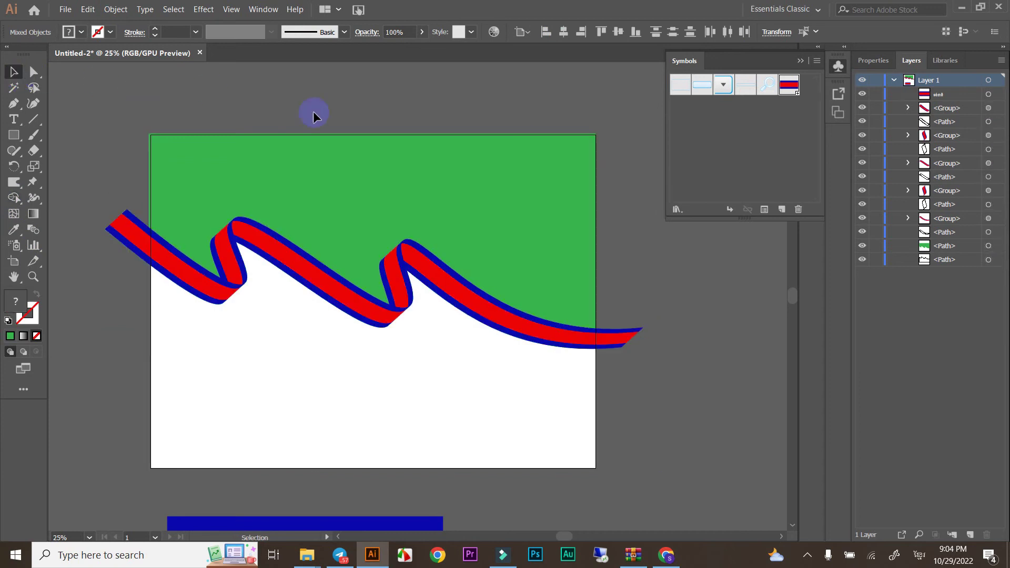
pyautogui.scroll(-2, 671, 387)
pyautogui.scroll(1, 668, 387)
pyautogui.scroll(1, 664, 386)
pyautogui.scroll(-1, 664, 386)
pyautogui.scroll(1, 639, 371)
pyautogui.scroll(1, 586, 327)
# - Fill the upper background with teal after trying yellow, red, crimson, green and blue swatches
pyautogui.click(498, 213)
pyautogui.click(82, 32)
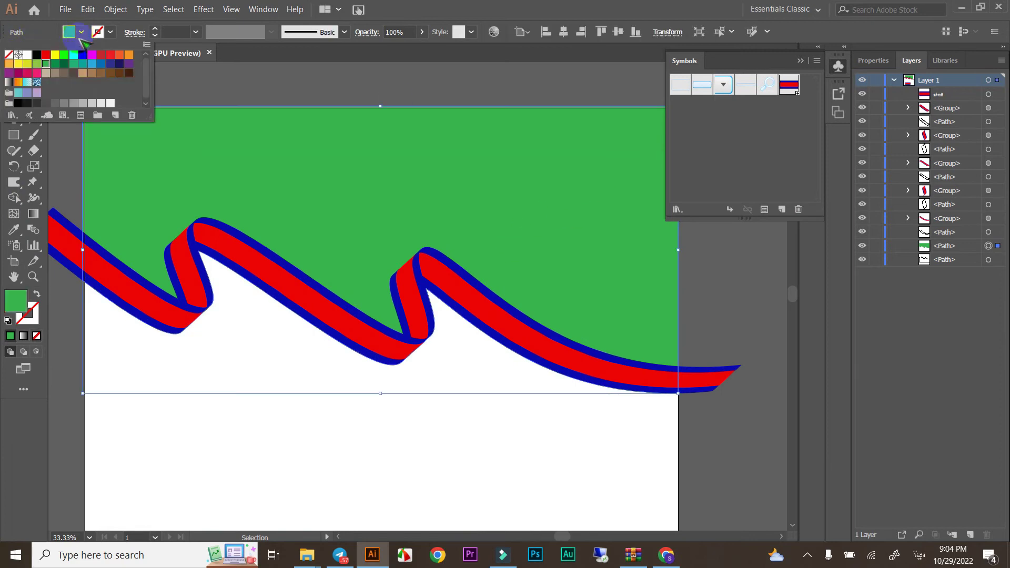
pyautogui.click(47, 56)
pyautogui.click(28, 73)
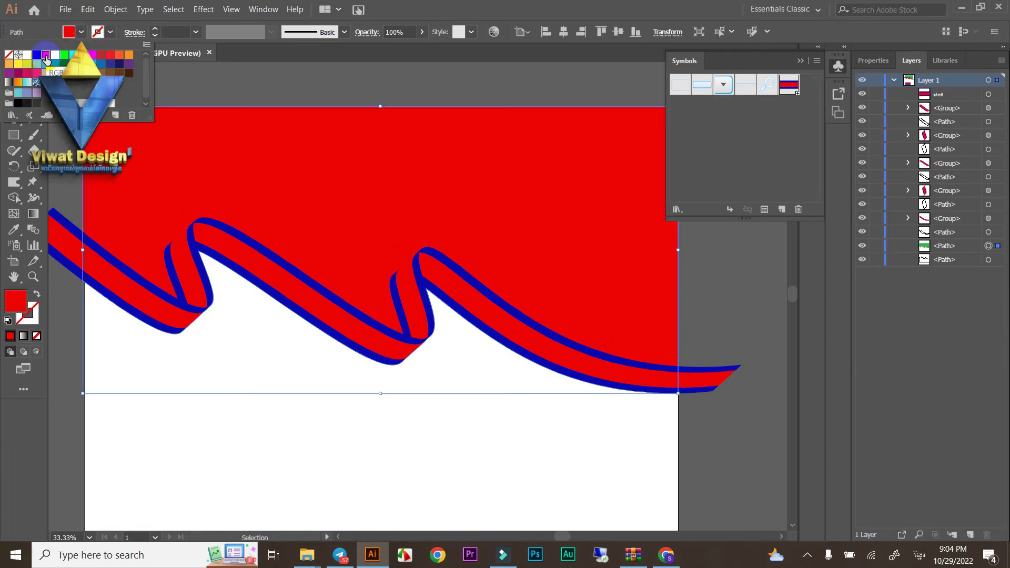
pyautogui.click(37, 73)
pyautogui.click(27, 63)
pyautogui.click(83, 64)
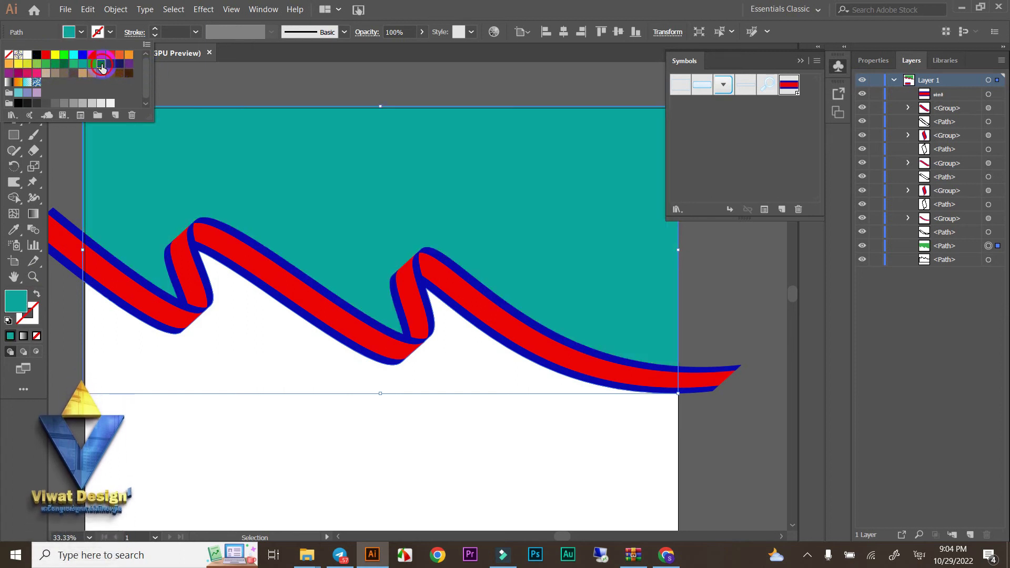
pyautogui.click(101, 63)
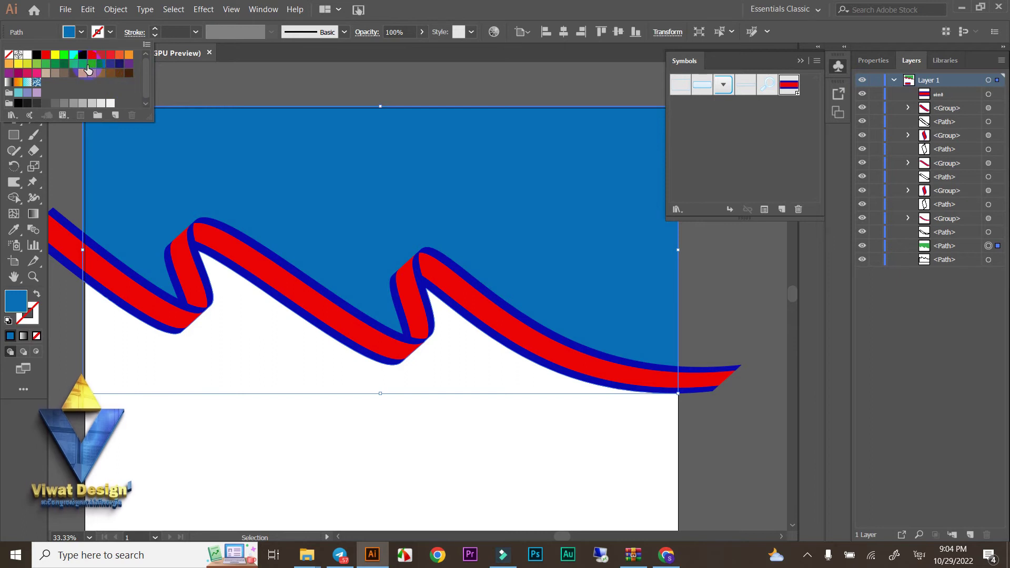
pyautogui.click(83, 63)
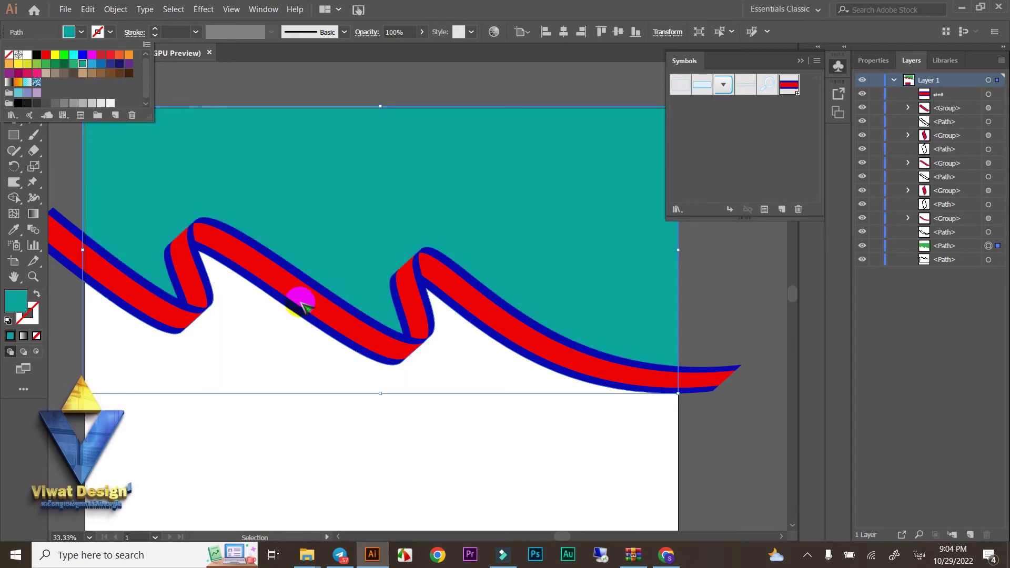
pyautogui.click(371, 71)
pyautogui.keyDown('alt'); pyautogui.scroll(-3, 408, 212); pyautogui.keyUp('alt')
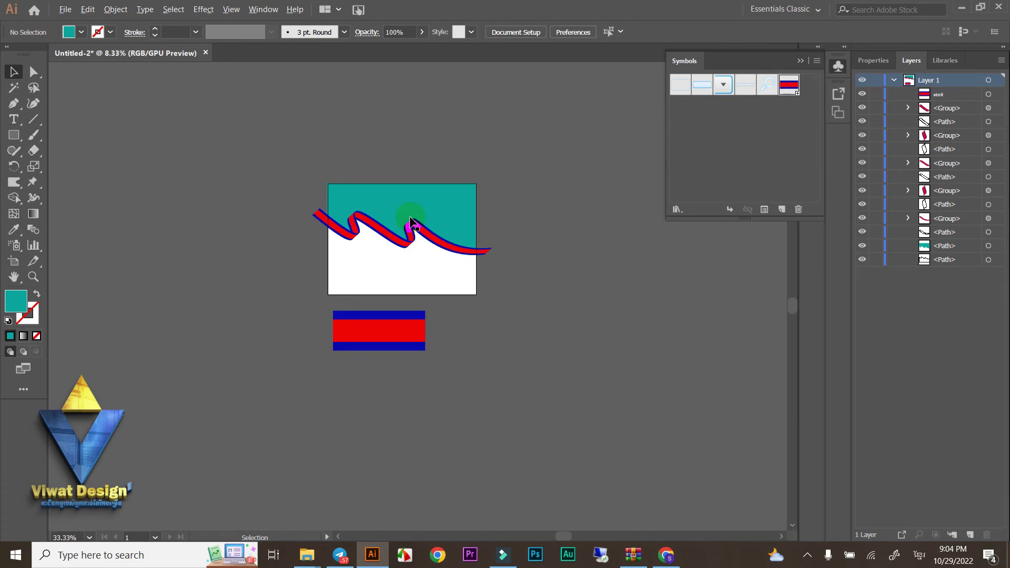
pyautogui.keyDown('alt'); pyautogui.scroll(1, 414, 234); pyautogui.keyUp('alt')
pyautogui.moveTo(606, 518); pyautogui.dragTo(610, 518)
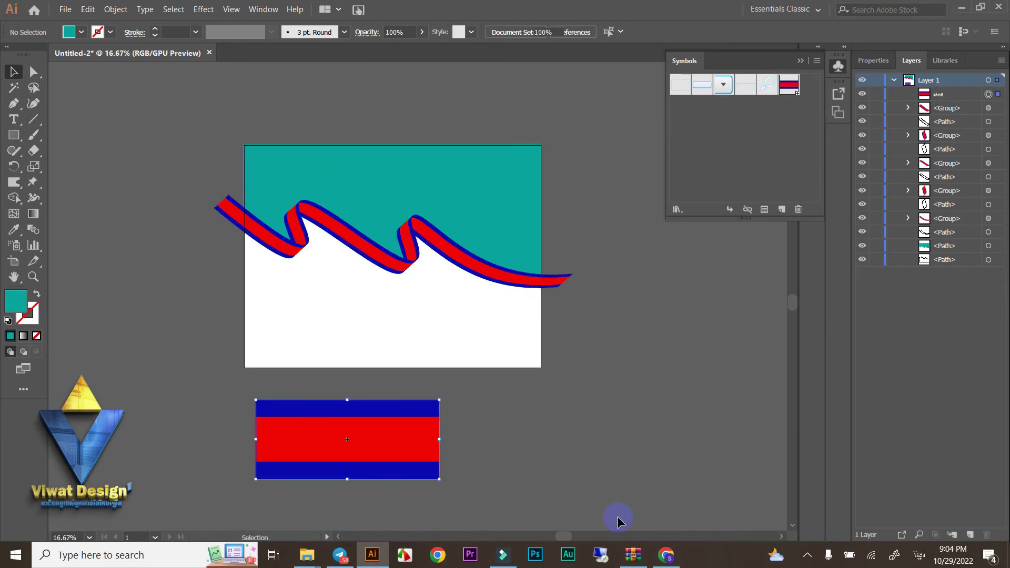
pyautogui.press('Delete')
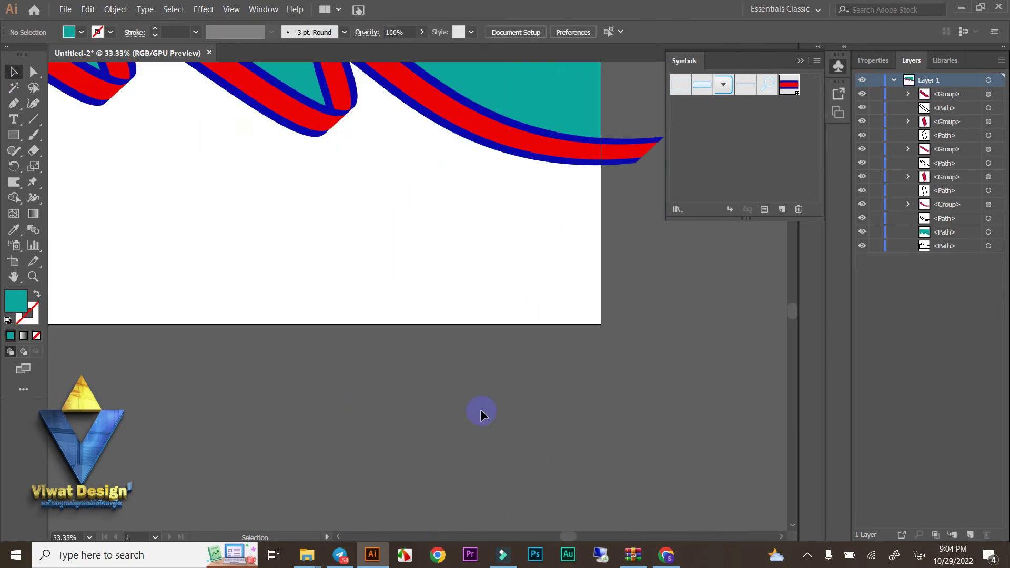
pyautogui.hotkey('ctrl', 'a')
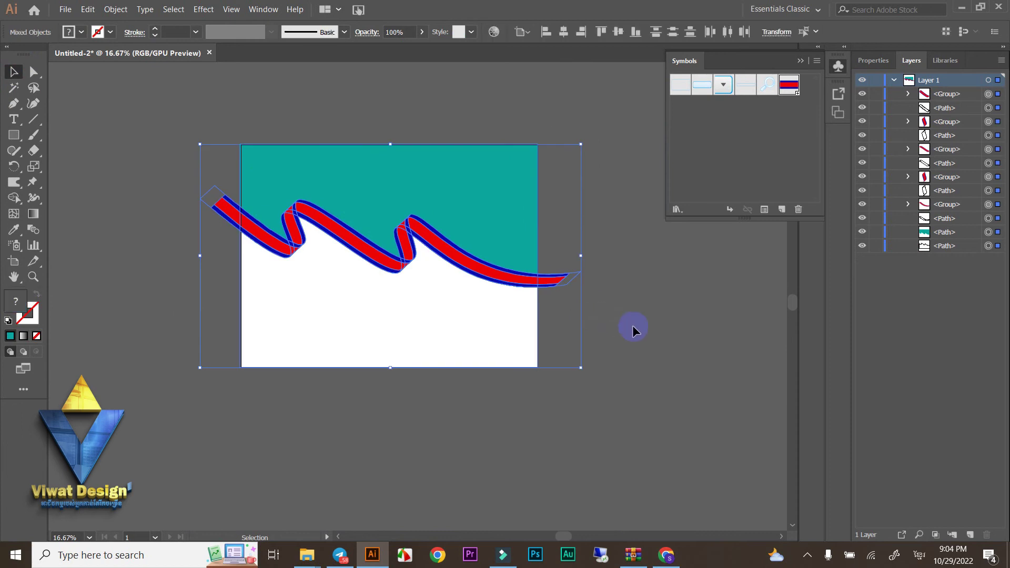
pyautogui.scroll(2, 582, 301)
pyautogui.scroll(-2, 368, 218)
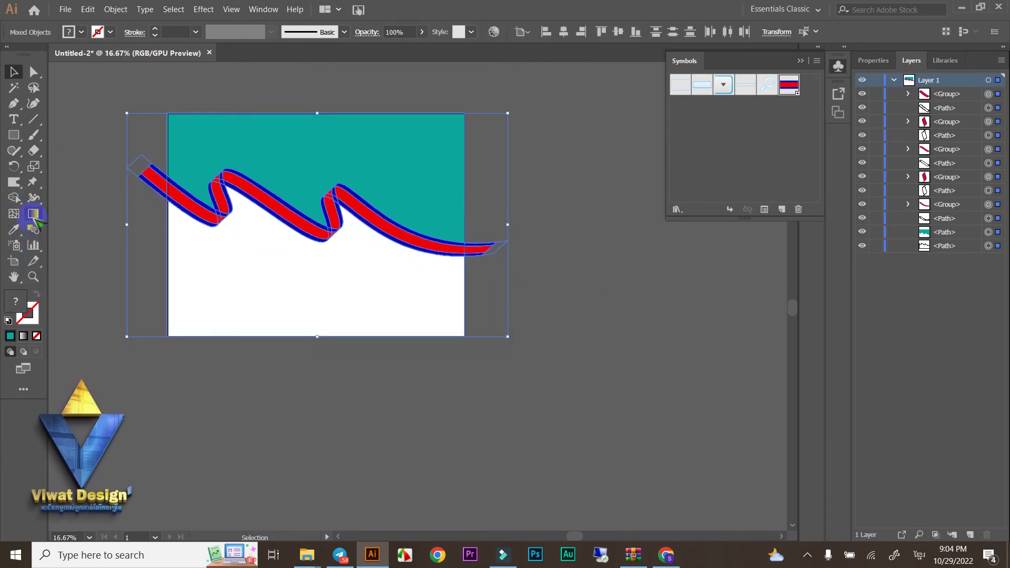
pyautogui.click(13, 197)
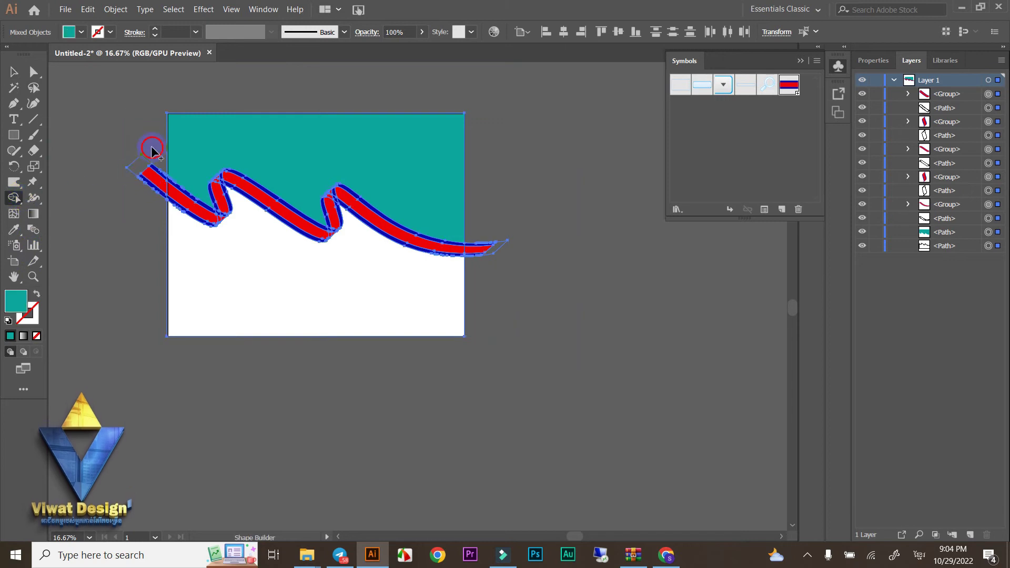
pyautogui.moveTo(150, 229); pyautogui.dragTo(146, 240)
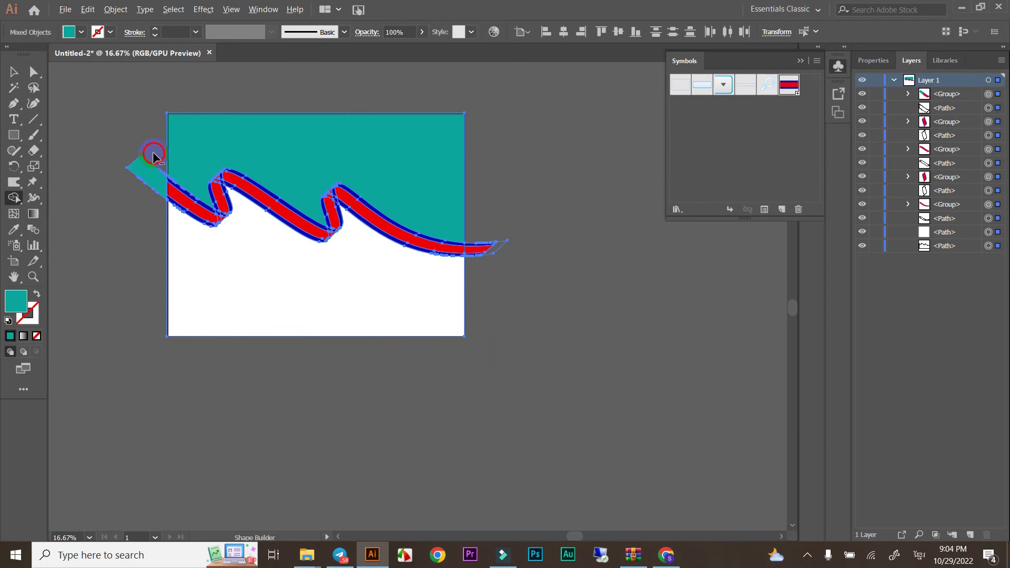
pyautogui.moveTo(154, 217); pyautogui.dragTo(153, 216)
pyautogui.moveTo(478, 213)
pyautogui.mouseDown()
pyautogui.moveTo(505, 321)
pyautogui.moveTo(478, 310)
pyautogui.mouseUp()
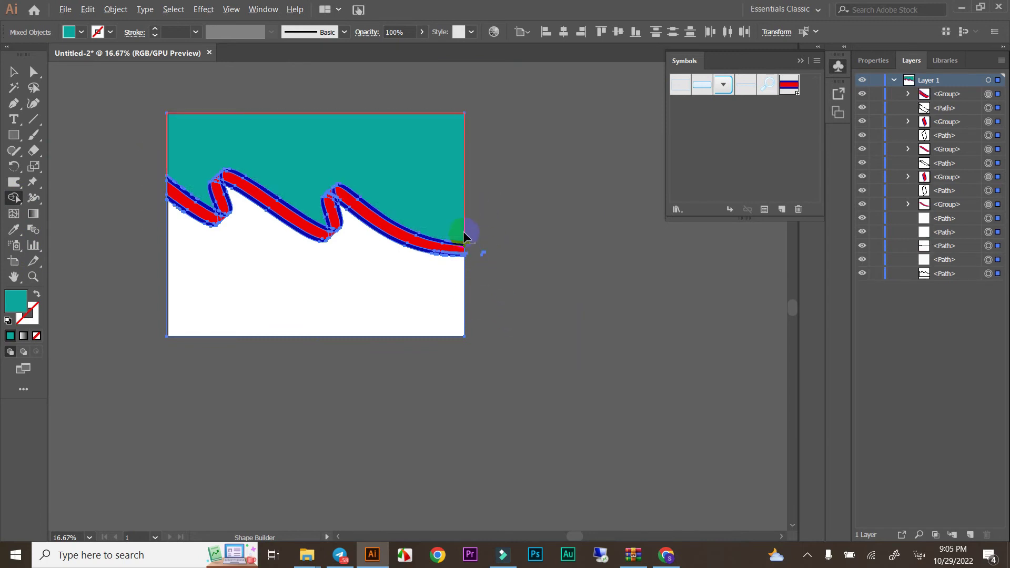
pyautogui.keyDown('alt'); pyautogui.click(468, 256); pyautogui.keyUp('alt')
pyautogui.click(479, 245)
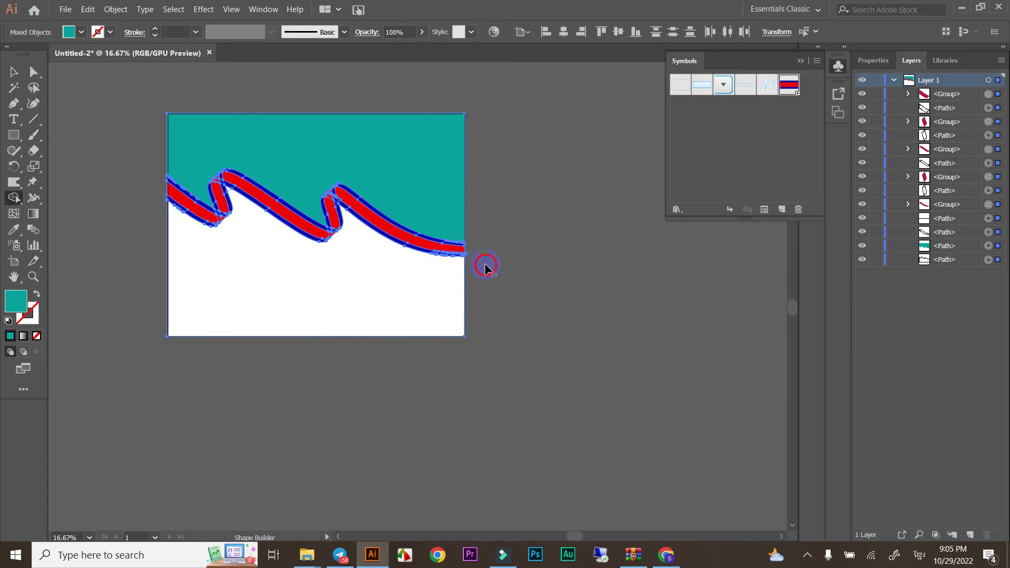
pyautogui.keyDown('alt'); pyautogui.scroll(4, 481, 257); pyautogui.keyUp('alt')
pyautogui.keyDown('alt'); pyautogui.scroll(5, 483, 211); pyautogui.keyUp('alt')
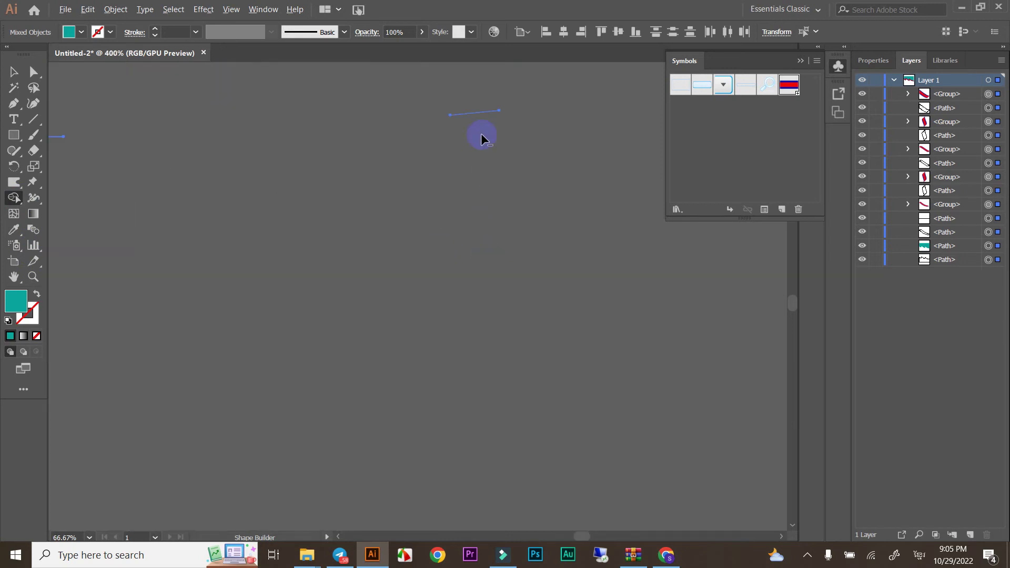
pyautogui.keyDown('alt'); pyautogui.scroll(-5, 495, 184); pyautogui.keyUp('alt')
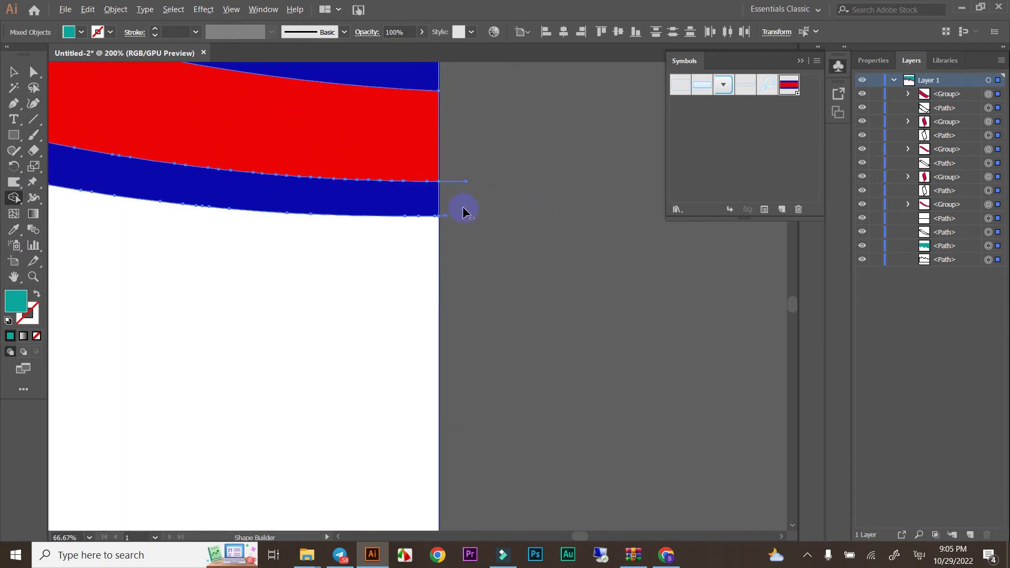
pyautogui.moveTo(454, 245); pyautogui.dragTo(455, 231)
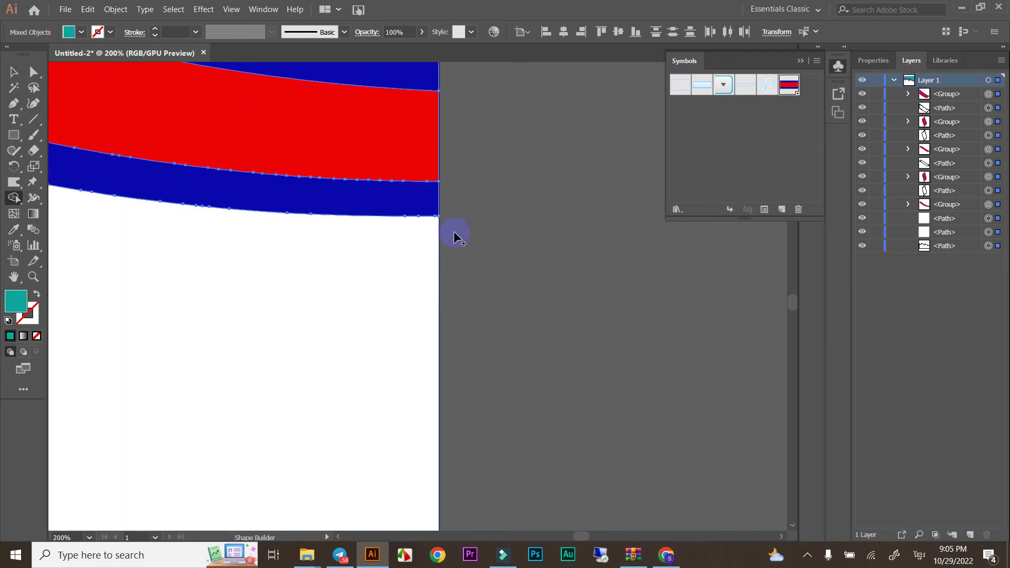
pyautogui.keyDown('alt'); pyautogui.scroll(-6, 505, 223); pyautogui.keyUp('alt')
pyautogui.keyDown('alt'); pyautogui.scroll(-2, 387, 232); pyautogui.keyUp('alt')
pyautogui.keyDown('alt'); pyautogui.scroll(7, 369, 210); pyautogui.keyUp('alt')
pyautogui.keyDown('alt'); pyautogui.scroll(-1, 353, 190); pyautogui.keyUp('alt')
pyautogui.keyDown('alt'); pyautogui.scroll(-3, 352, 189); pyautogui.keyUp('alt')
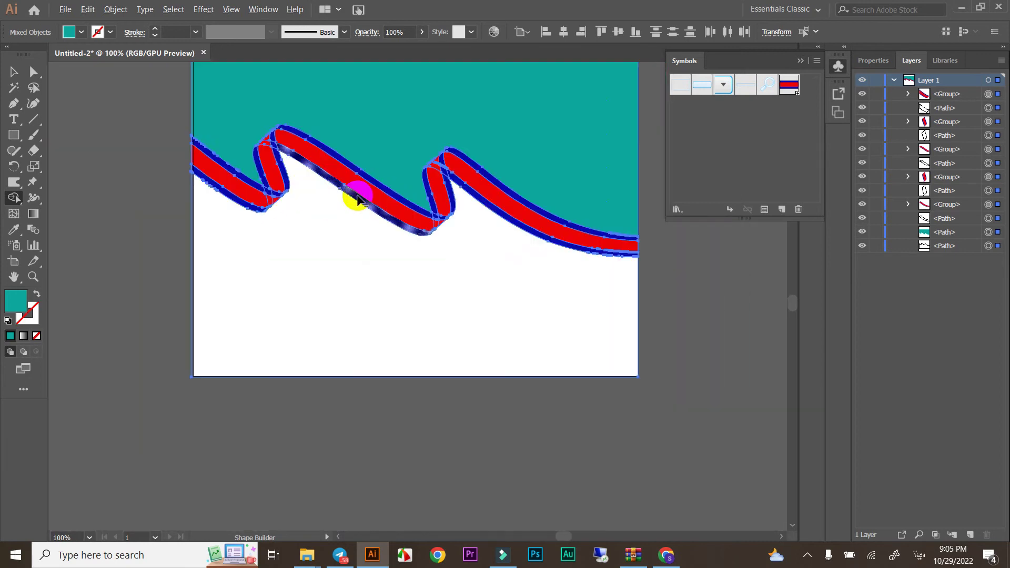
pyautogui.keyDown('alt'); pyautogui.scroll(4, 354, 198); pyautogui.keyUp('alt')
pyautogui.keyDown('alt'); pyautogui.scroll(-6, 358, 200); pyautogui.keyUp('alt')
pyautogui.keyDown('alt'); pyautogui.scroll(5, 316, 194); pyautogui.keyUp('alt')
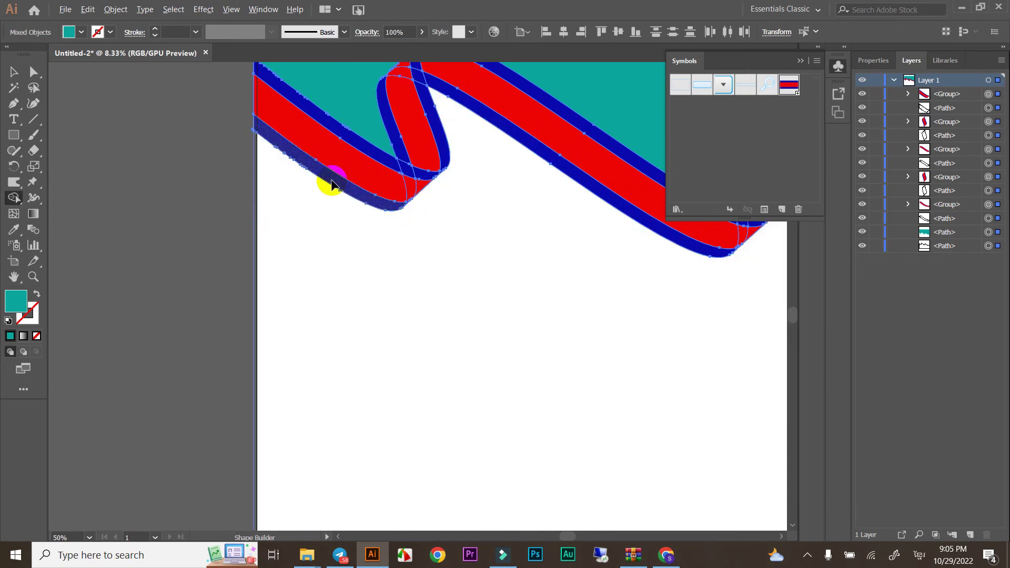
pyautogui.keyDown('alt'); pyautogui.scroll(-5, 131, 190); pyautogui.keyUp('alt')
pyautogui.keyDown('alt'); pyautogui.scroll(1, 472, 166); pyautogui.keyUp('alt')
pyautogui.scroll(2, 447, 165)
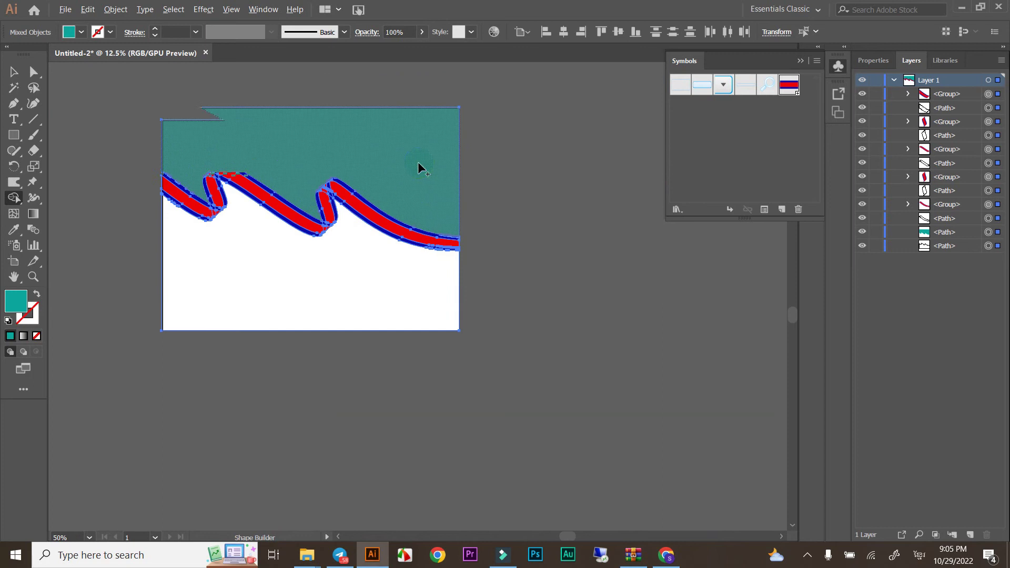
# - Clear the current ribbon selection using the Selection tool
pyautogui.click(13, 72)
pyautogui.click(233, 87)
pyautogui.keyDown('alt'); pyautogui.scroll(1, 294, 171); pyautogui.keyUp('alt')
pyautogui.keyDown('alt'); pyautogui.scroll(1, 468, 196); pyautogui.keyUp('alt')
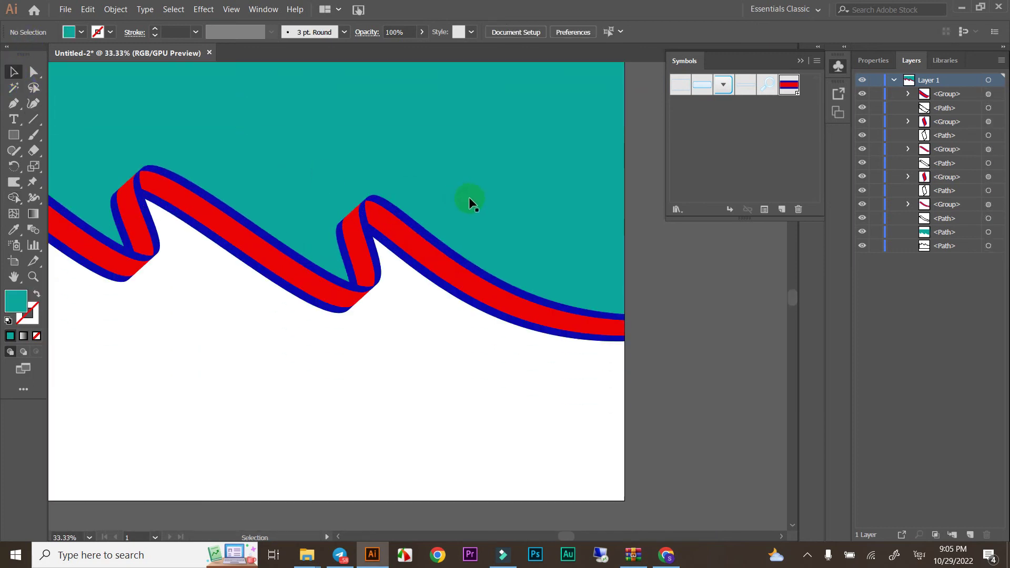
pyautogui.keyDown('alt'); pyautogui.scroll(-1, 468, 196); pyautogui.keyUp('alt')
pyautogui.keyDown('alt'); pyautogui.scroll(1, 316, 236); pyautogui.keyUp('alt')
pyautogui.keyDown('alt'); pyautogui.scroll(1, 226, 237); pyautogui.keyUp('alt')
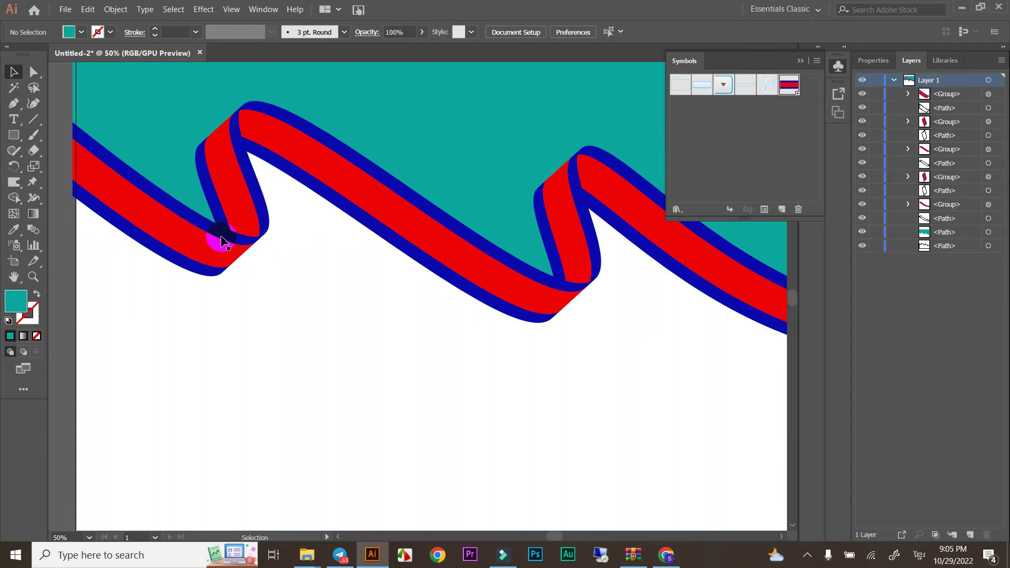
# - Select the left ribbon fold, undoing an accidental move of it
pyautogui.click(247, 215)
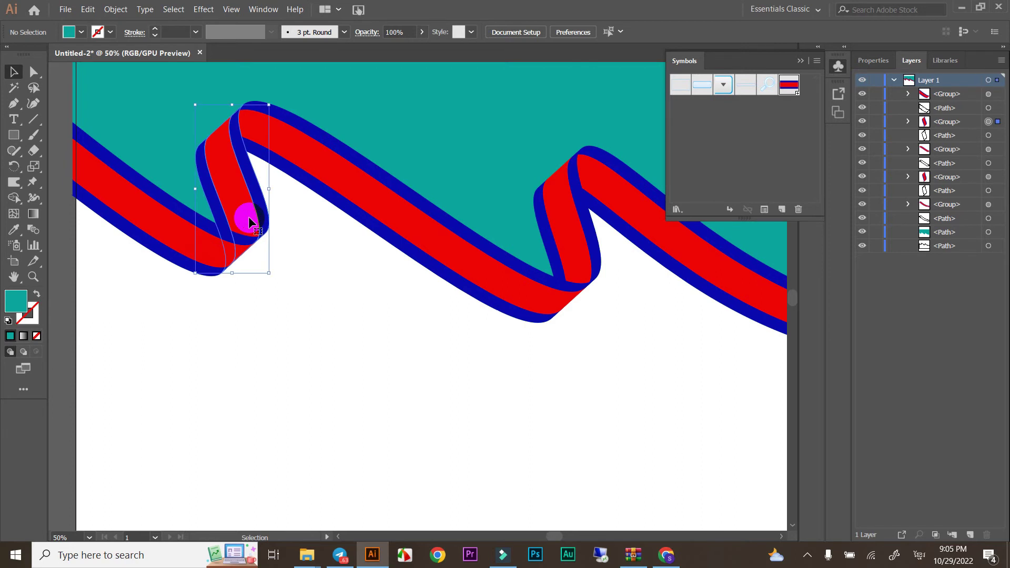
pyautogui.click(258, 201)
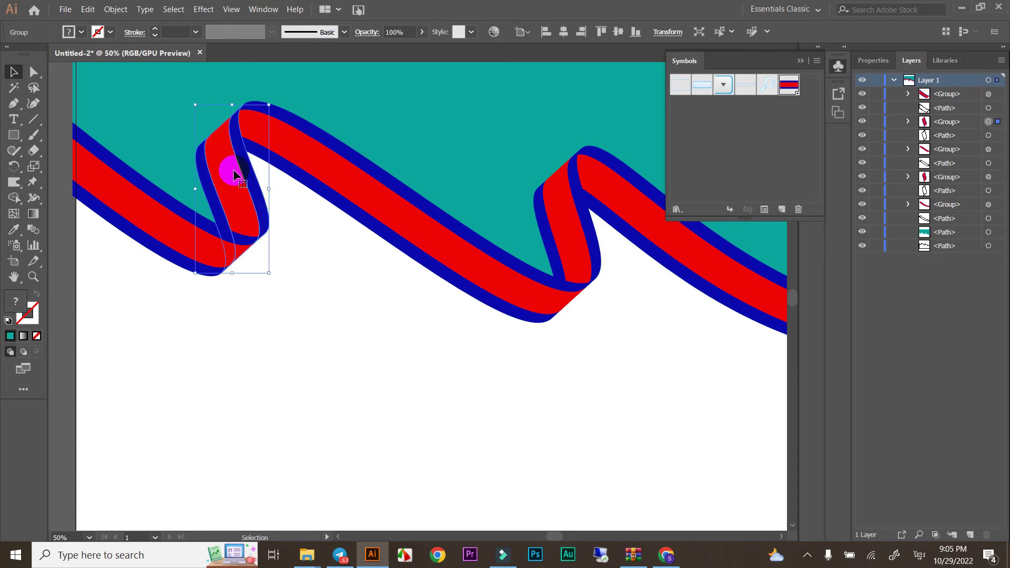
pyautogui.moveTo(232, 163); pyautogui.dragTo(294, 214)
pyautogui.hotkey('ctrl', 'z')
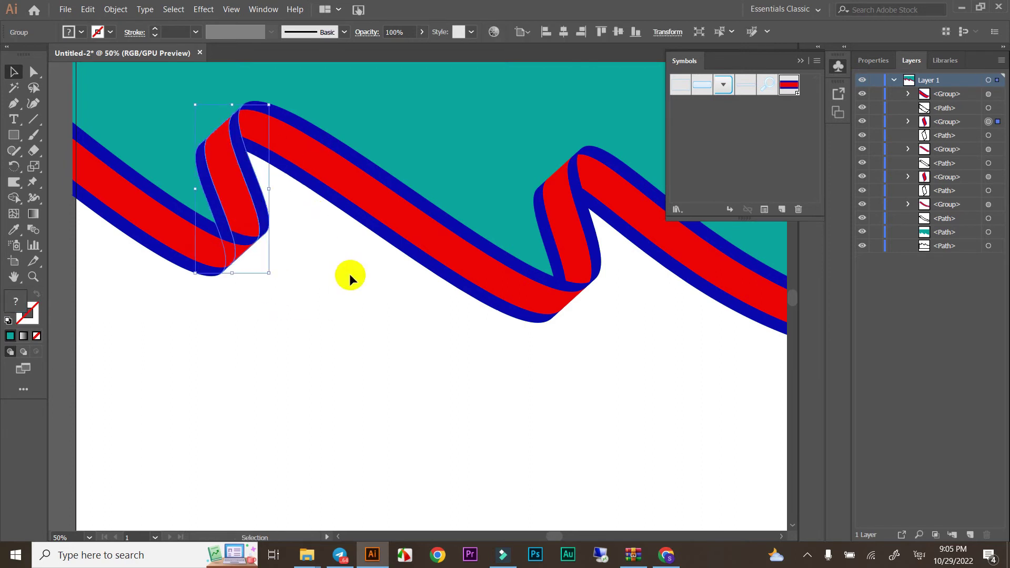
pyautogui.scroll(-2, 286, 295)
pyautogui.scroll(-1, 285, 295)
pyautogui.scroll(3, 493, 200)
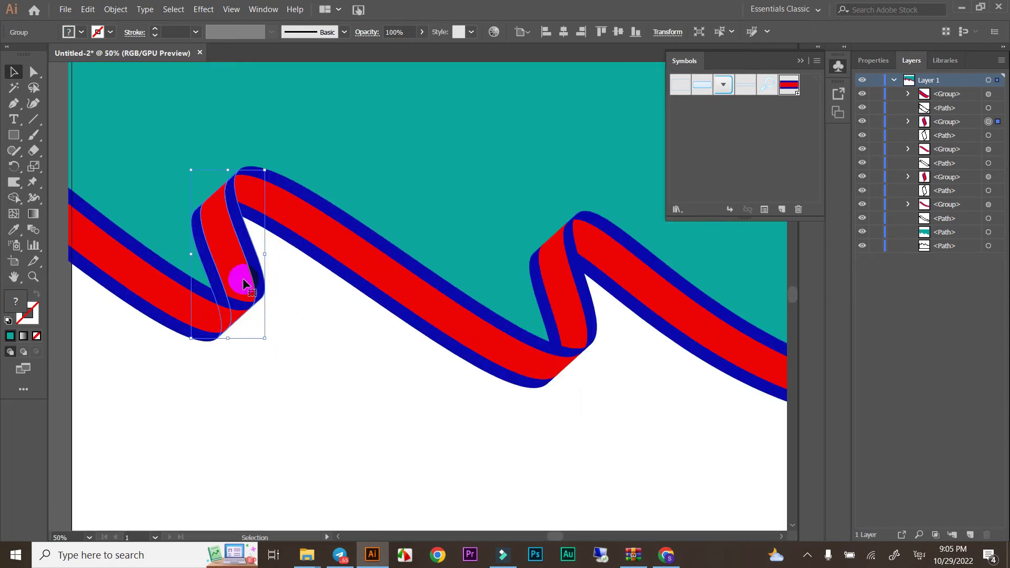
pyautogui.scroll(-2, 183, 280)
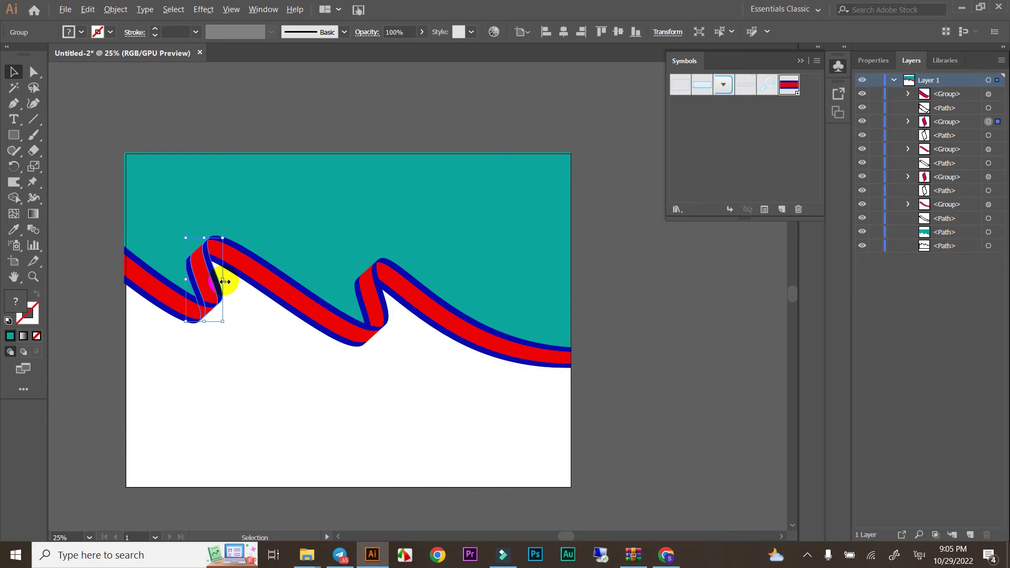
pyautogui.scroll(2, 226, 282)
pyautogui.scroll(-1, 303, 253)
pyautogui.scroll(-1, 293, 239)
pyautogui.scroll(2, 232, 218)
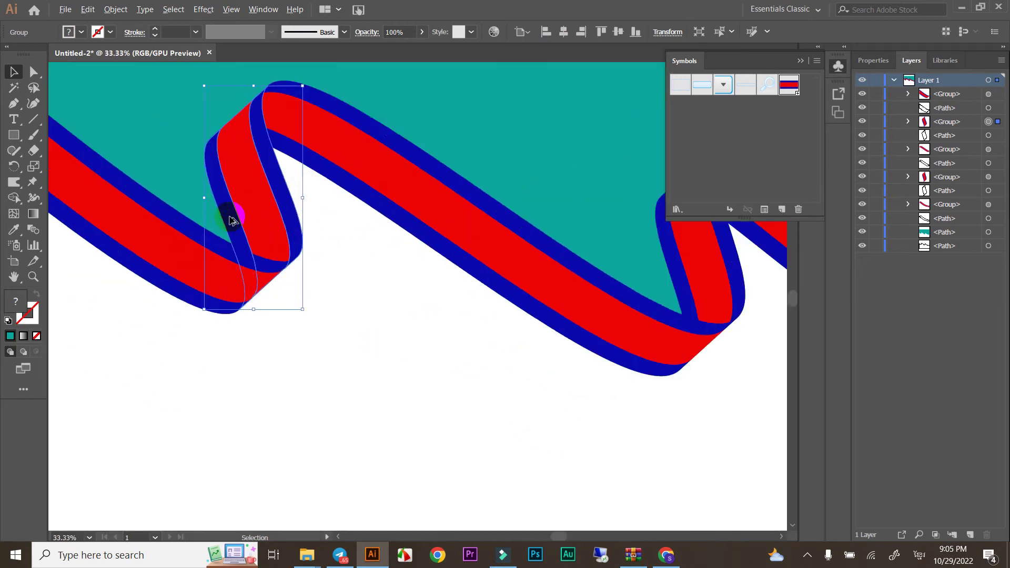
pyautogui.scroll(1, 232, 218)
pyautogui.scroll(-2, 225, 219)
pyautogui.scroll(1, 270, 221)
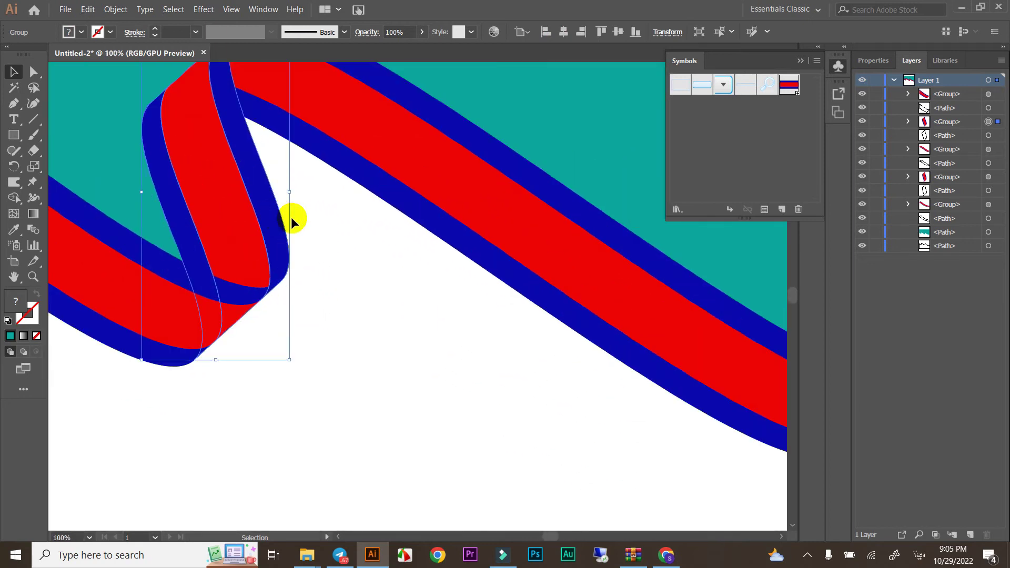
# - Reselect the left fold group as the piece to work on
pyautogui.click(205, 226)
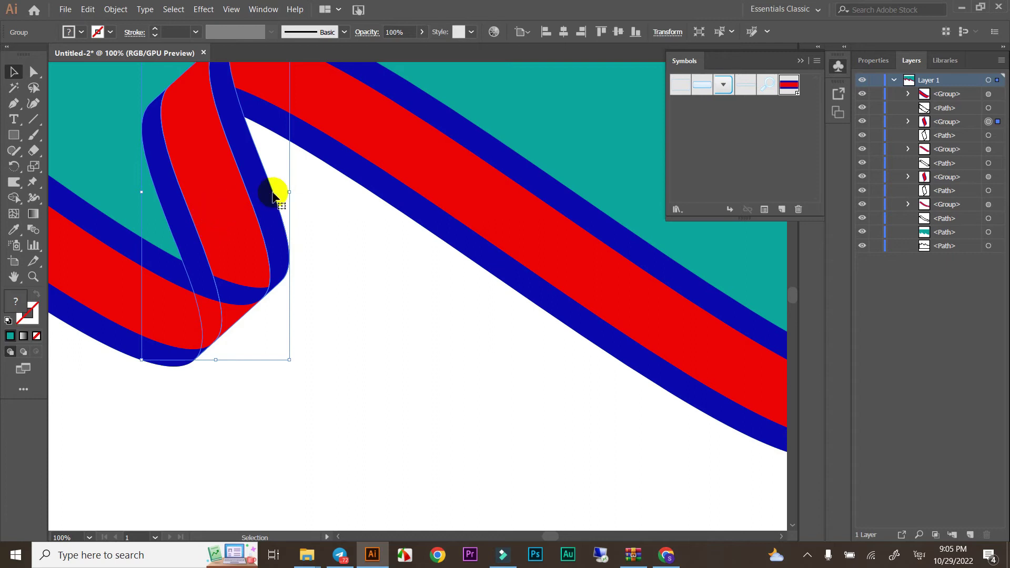
pyautogui.scroll(1, 272, 191)
pyautogui.scroll(1, 273, 191)
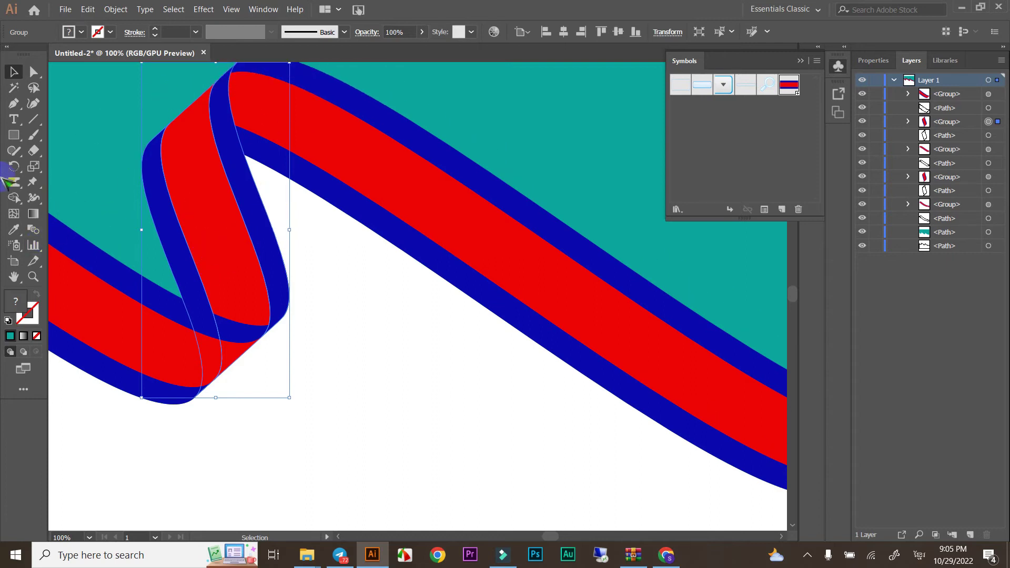
pyautogui.scroll(-1, 304, 240)
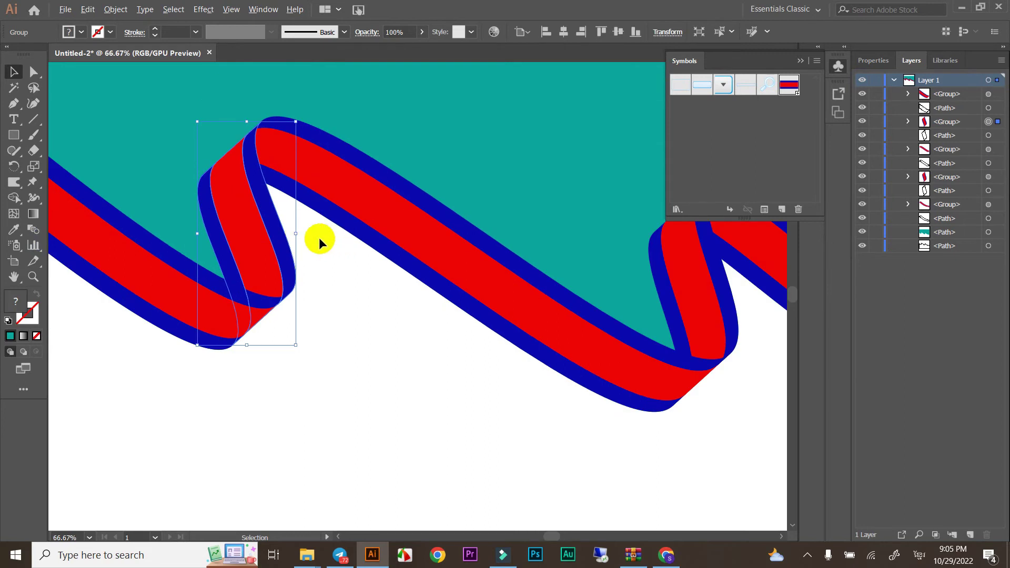
pyautogui.click(279, 240)
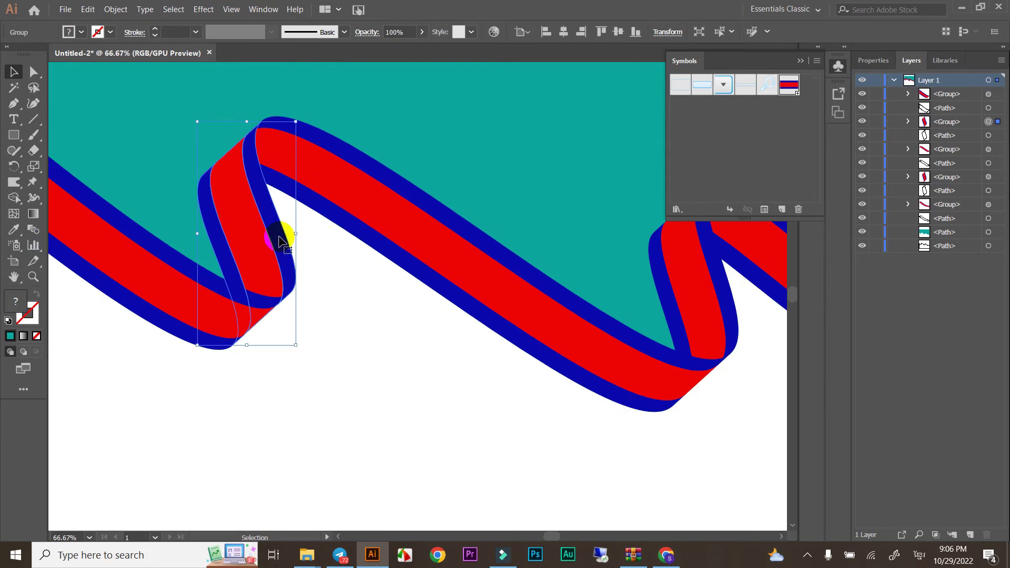
pyautogui.click(328, 314)
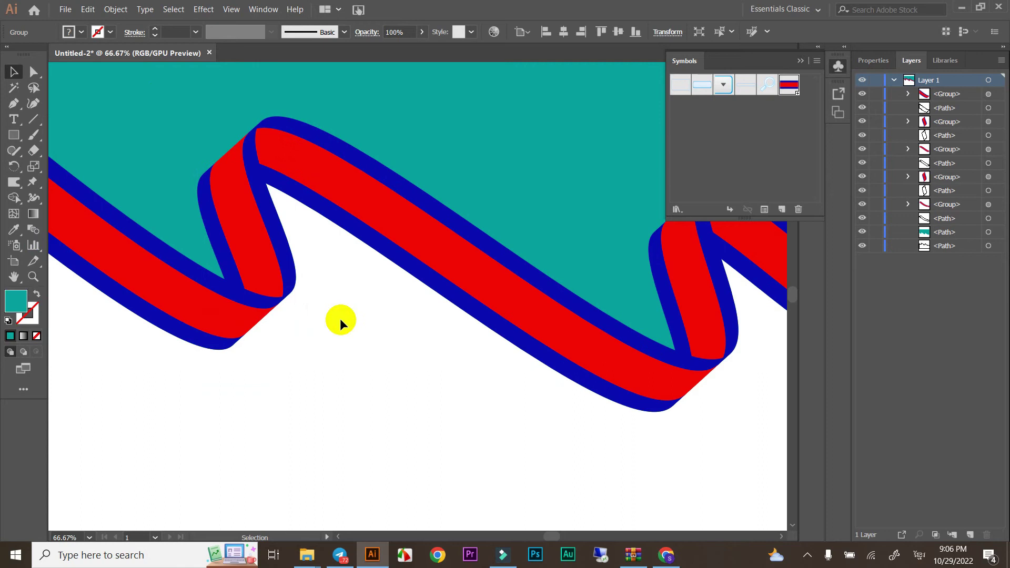
pyautogui.click(258, 248)
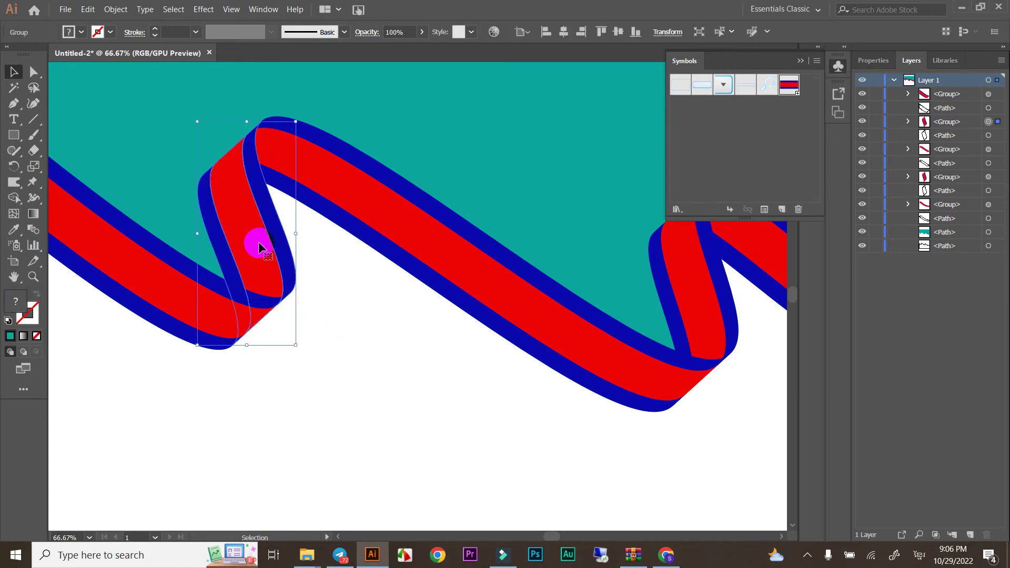
pyautogui.click(88, 10)
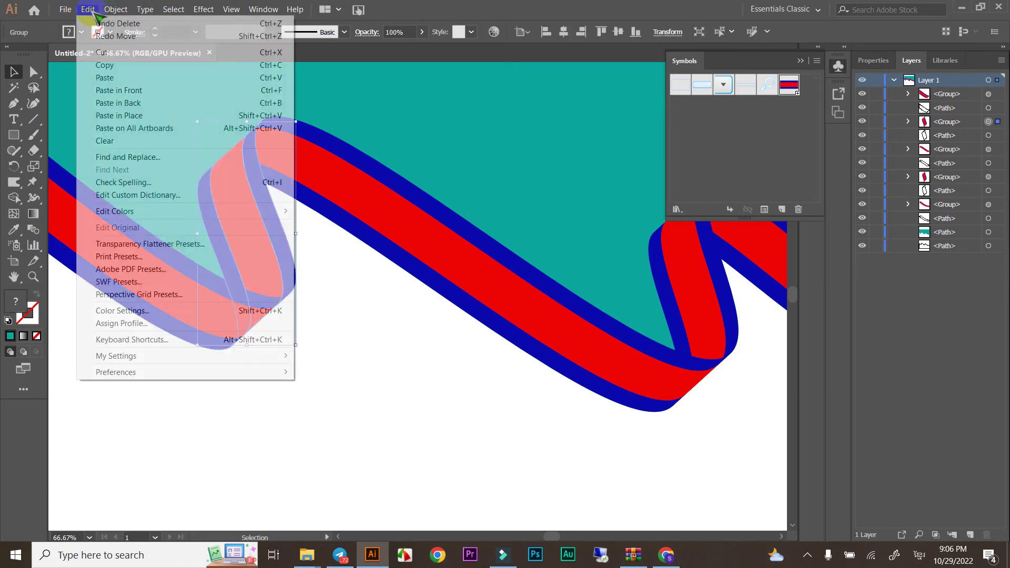
pyautogui.click(113, 65)
pyautogui.click(89, 9)
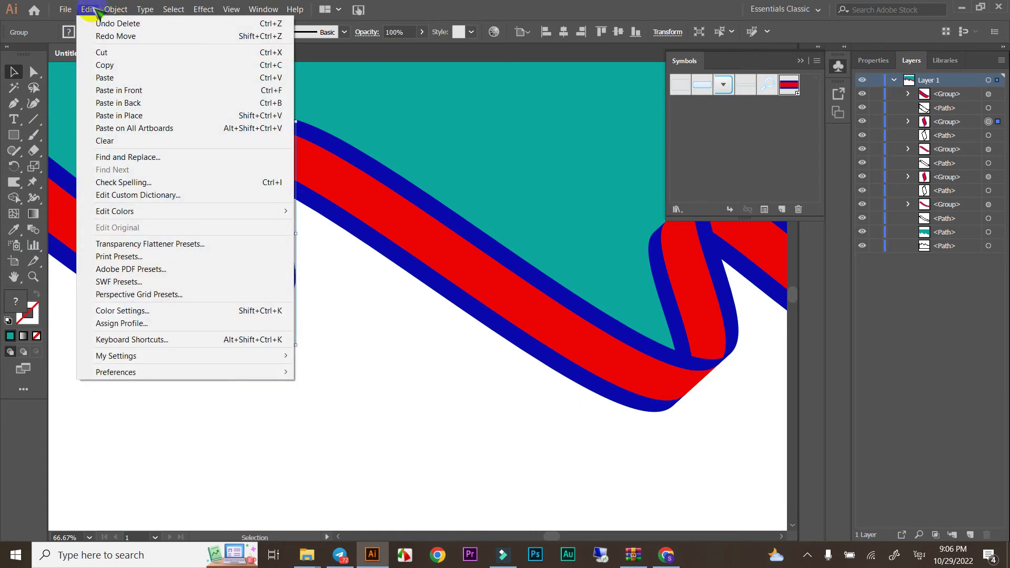
pyautogui.click(132, 116)
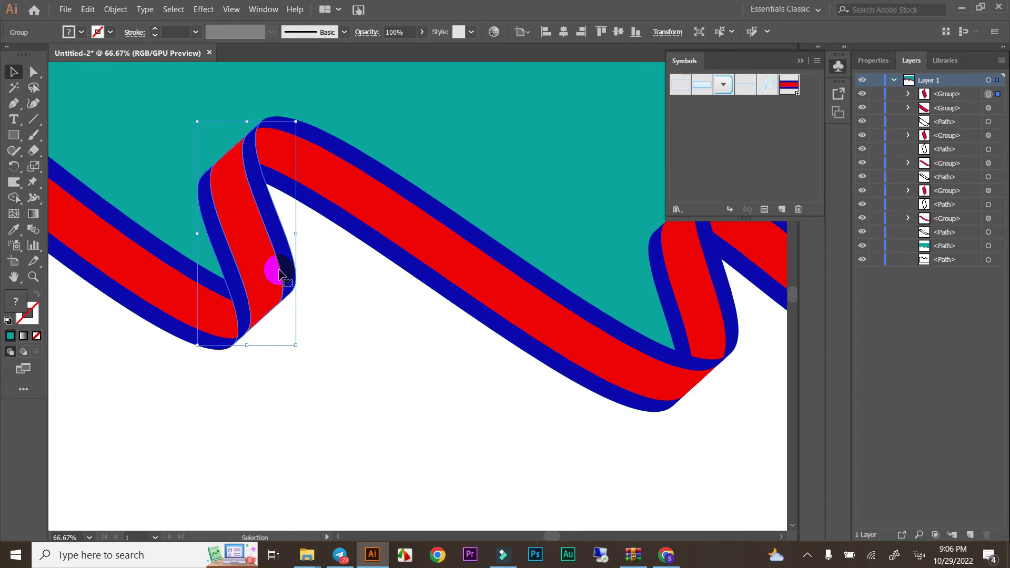
pyautogui.scroll(-1, 278, 271)
pyautogui.scroll(-1, 278, 272)
pyautogui.scroll(3, 279, 284)
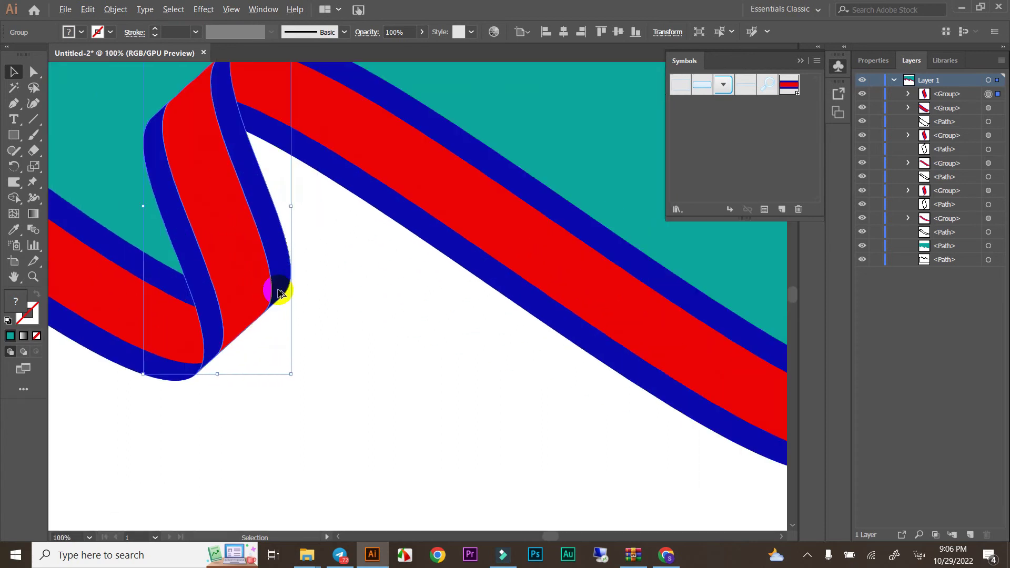
pyautogui.scroll(-1, 226, 289)
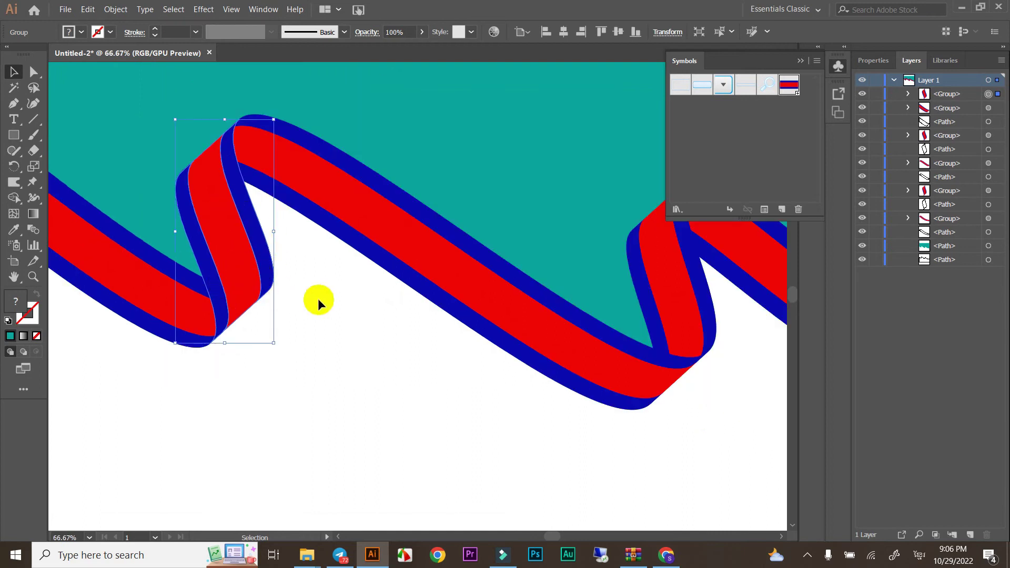
pyautogui.hotkey('ctrl', '[')
pyautogui.press('v')
pyautogui.click(237, 225)
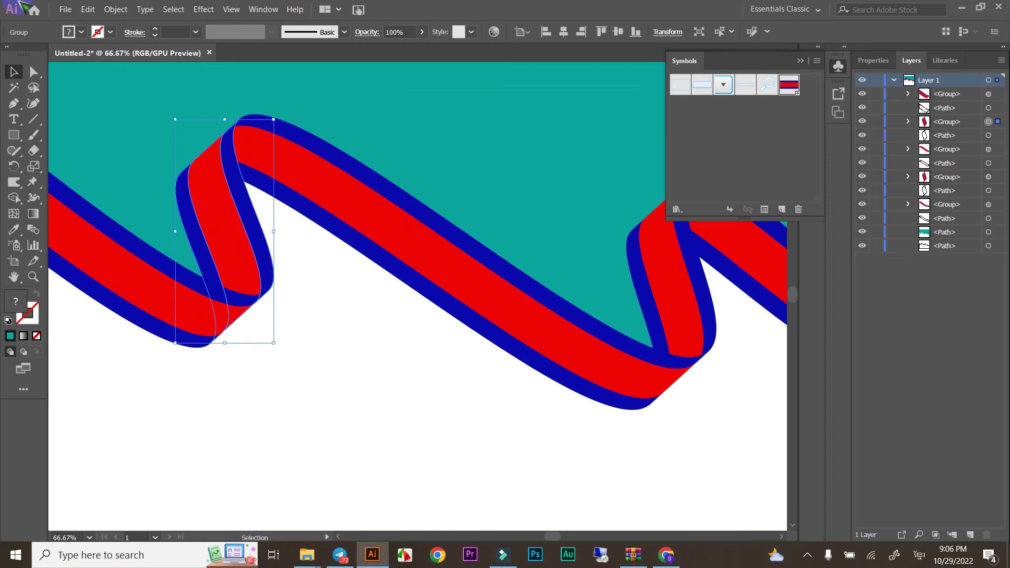
pyautogui.click(125, 10)
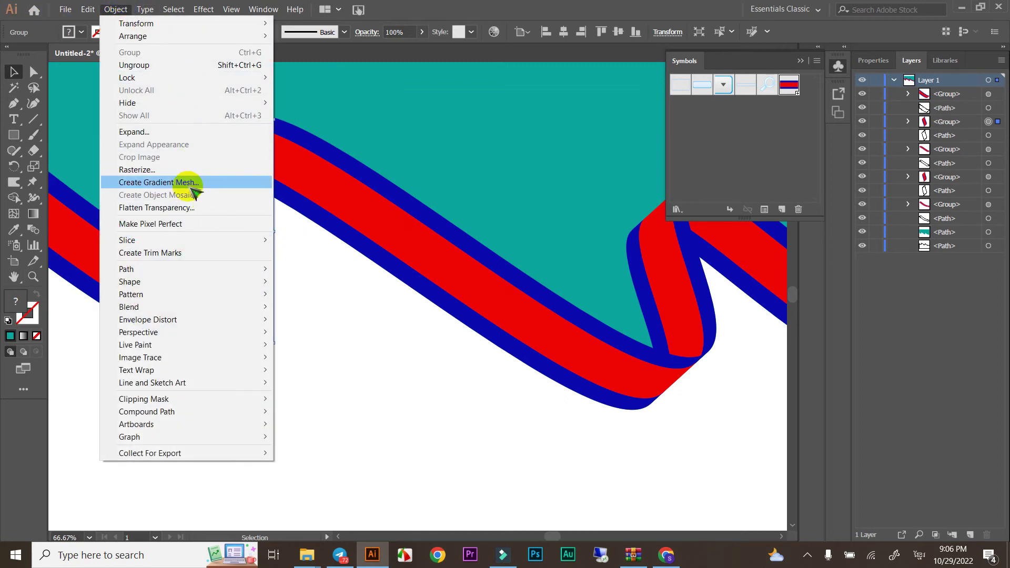
pyautogui.click(395, 132)
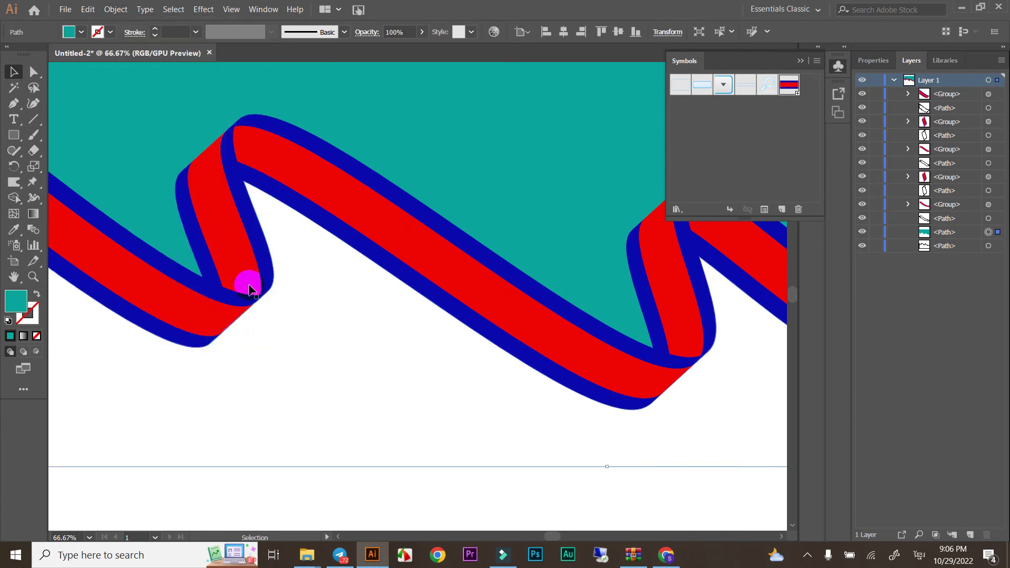
pyautogui.hotkey('ctrl', '-')
pyautogui.scroll(1, 270, 288)
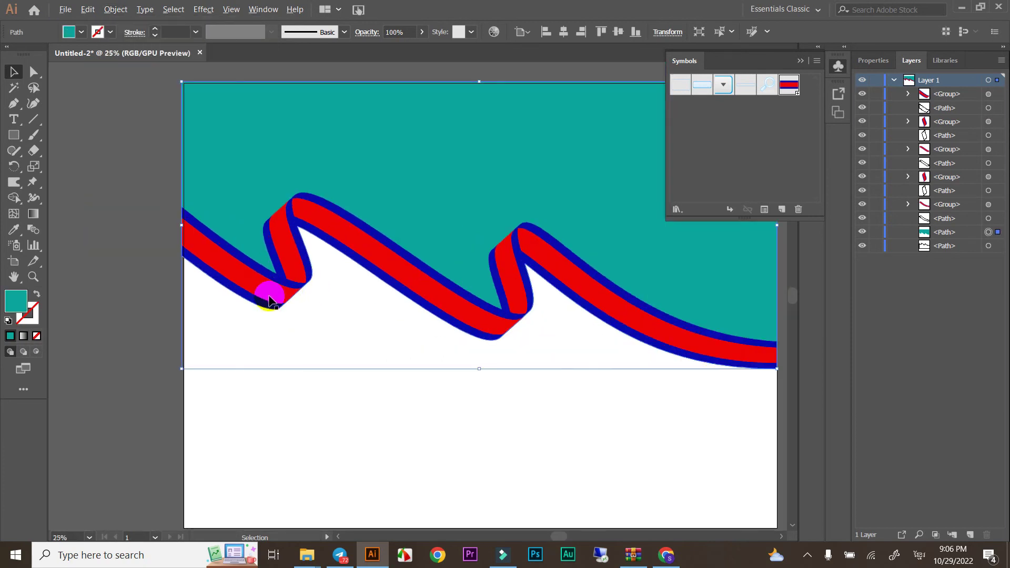
pyautogui.scroll(1, 270, 288)
pyautogui.click(253, 285)
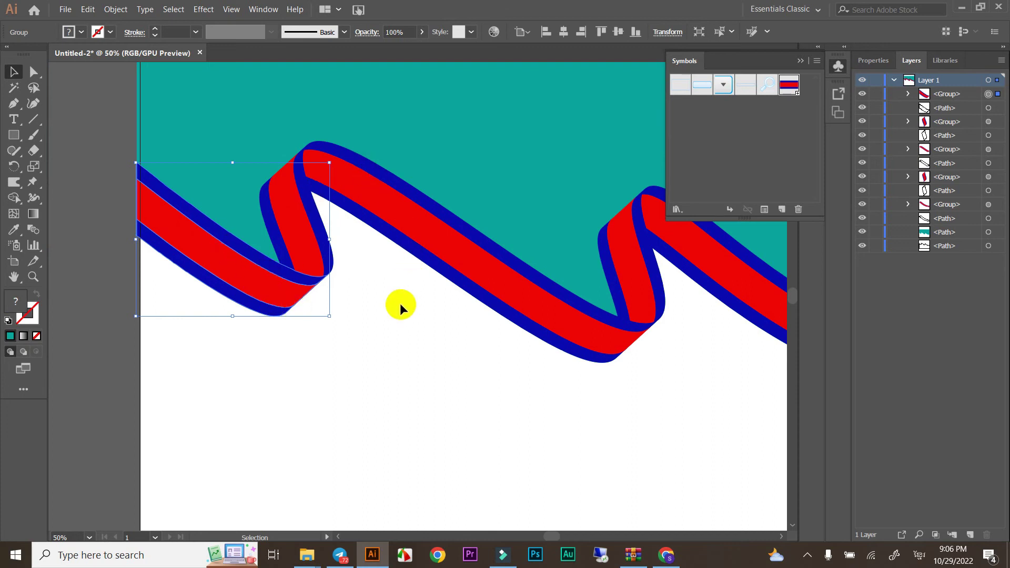
pyautogui.click(240, 273)
# - Copy the left ribbon section and paste the copy in place
pyautogui.click(115, 10)
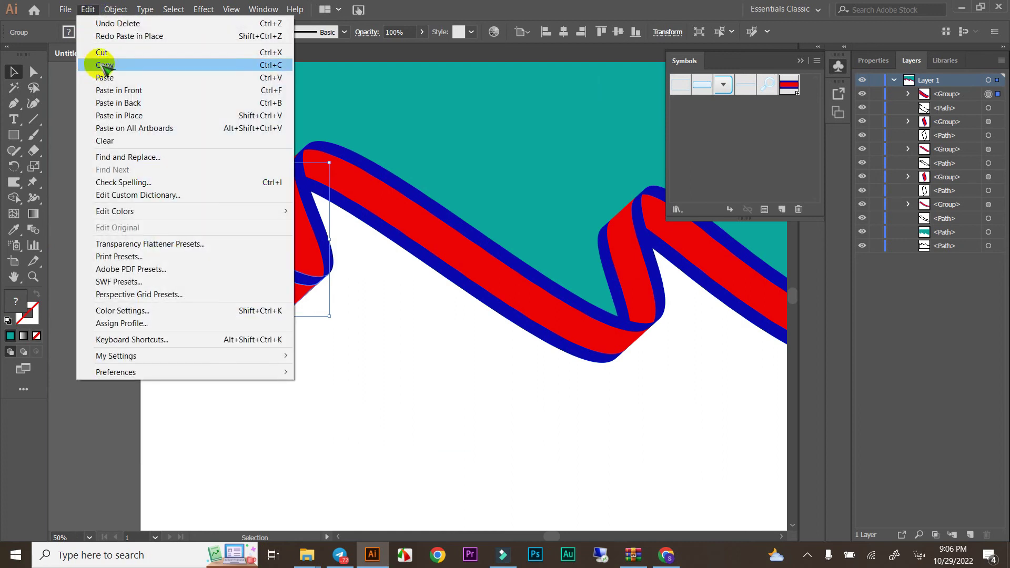
pyautogui.click(116, 66)
pyautogui.click(88, 9)
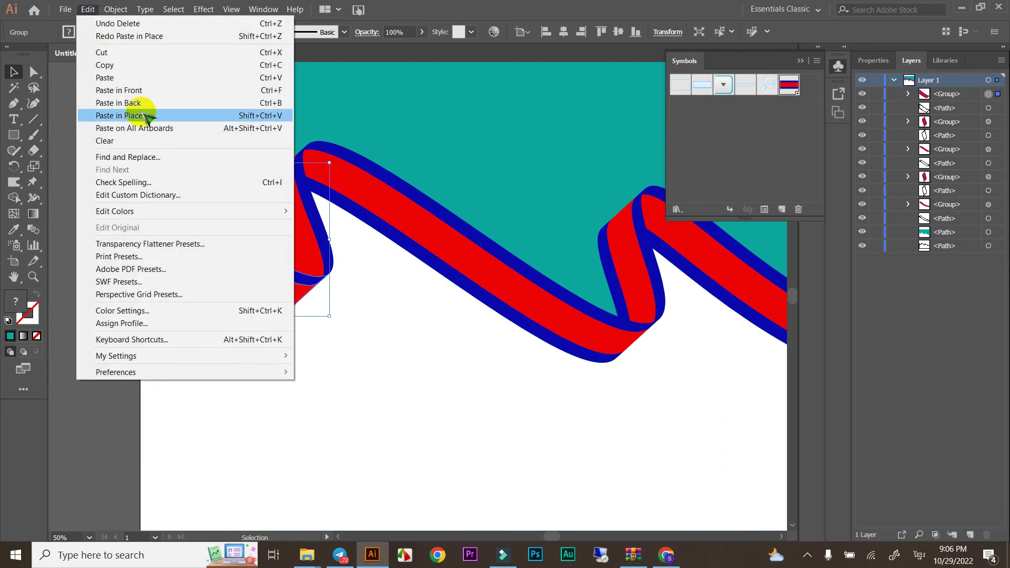
pyautogui.click(195, 115)
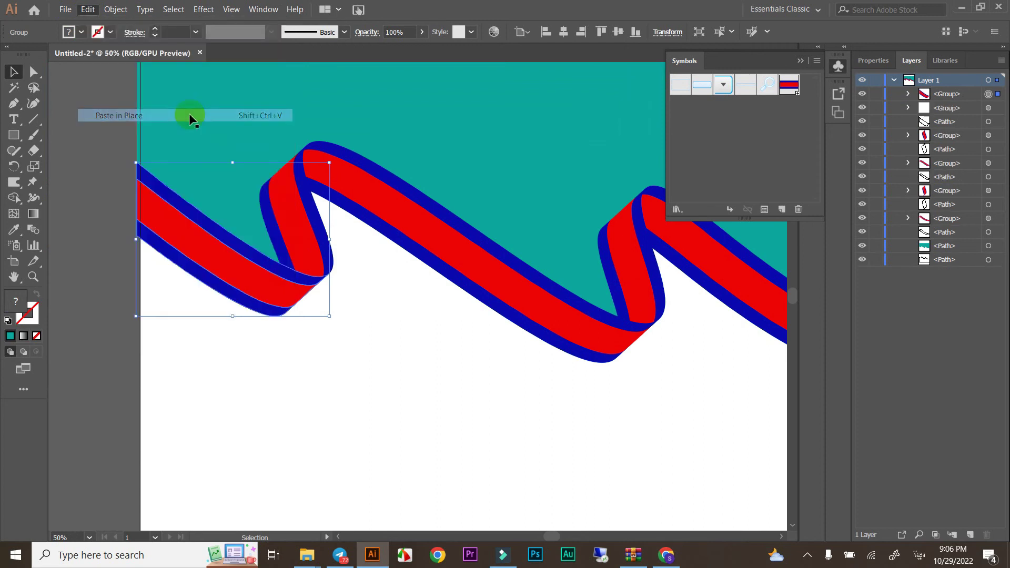
pyautogui.click(304, 293)
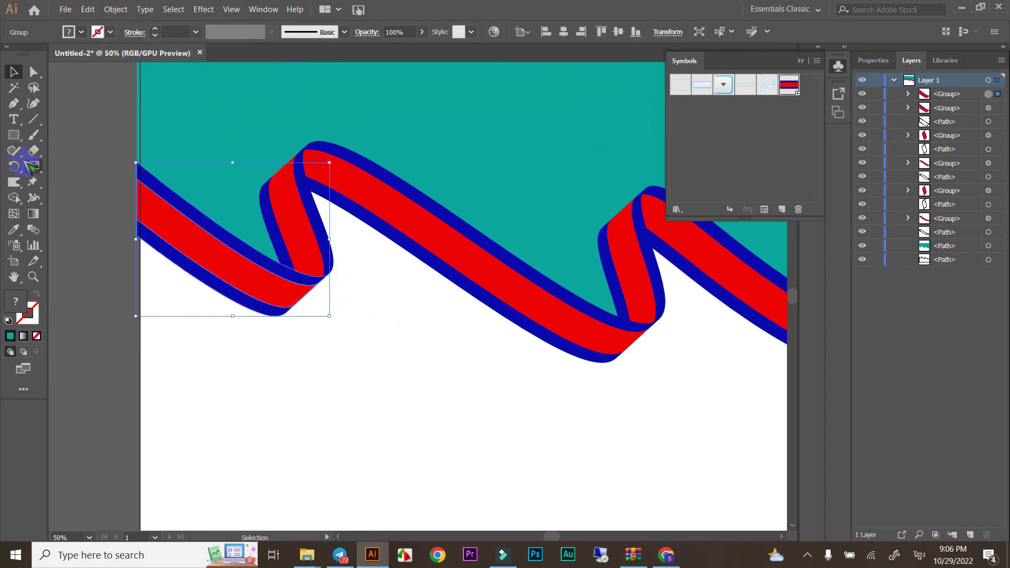
# - Fill the copy with a white-to-black linear gradient, midpoint at about 57.71%
pyautogui.click(34, 220)
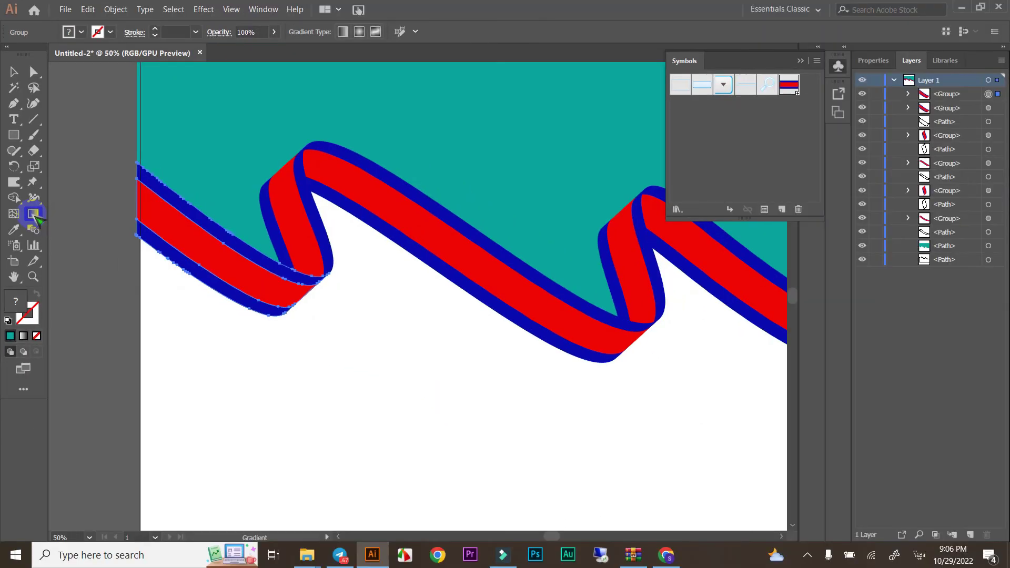
pyautogui.doubleClick(34, 215)
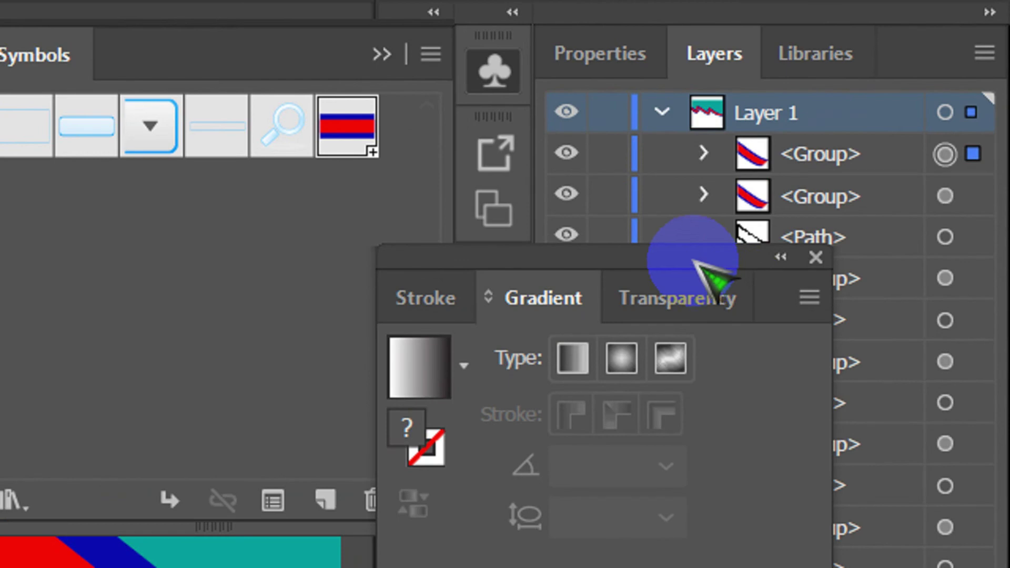
pyautogui.moveTo(901, 130); pyautogui.dragTo(553, 84)
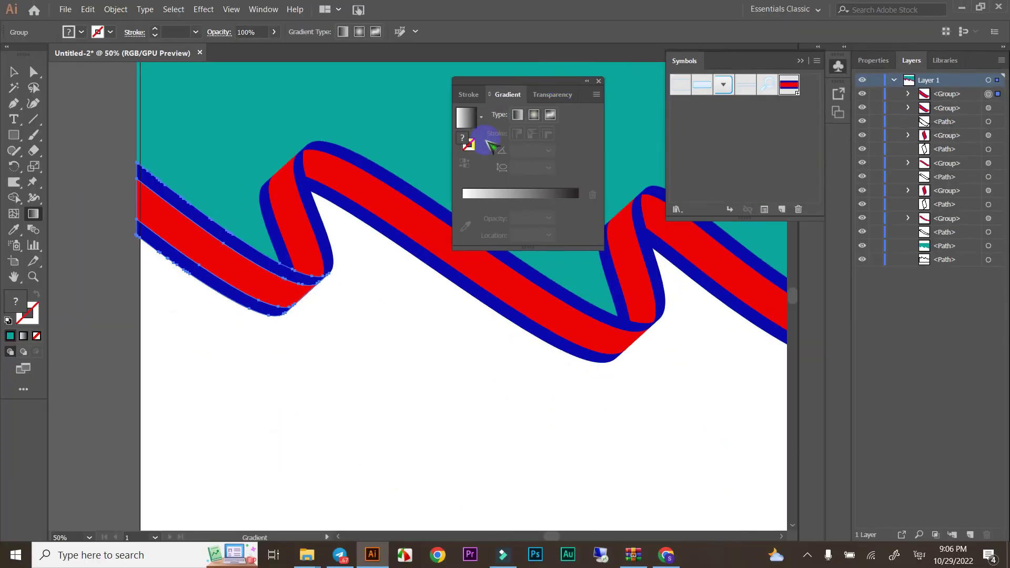
pyautogui.click(549, 194)
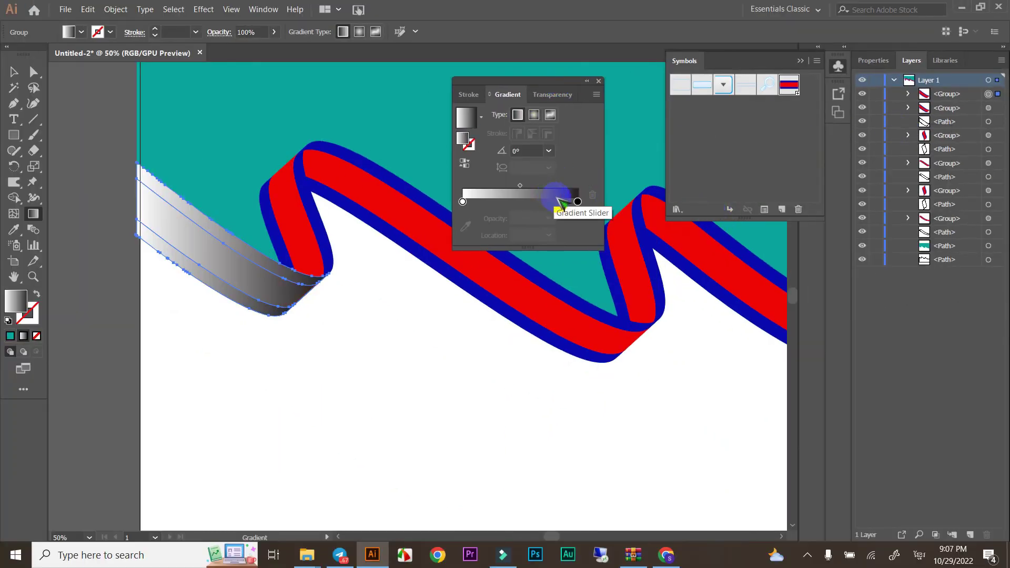
pyautogui.click(284, 282)
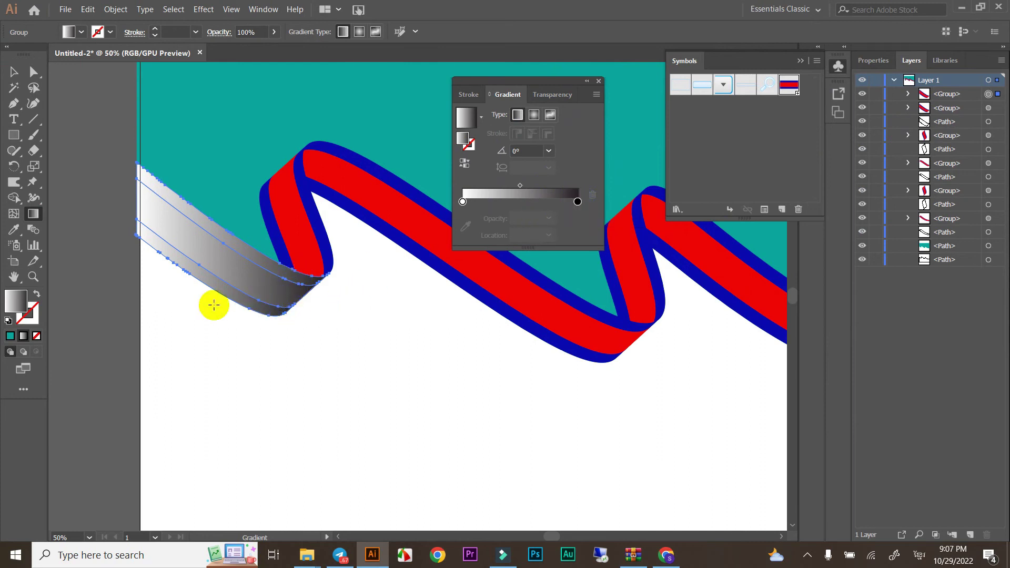
pyautogui.click(494, 227)
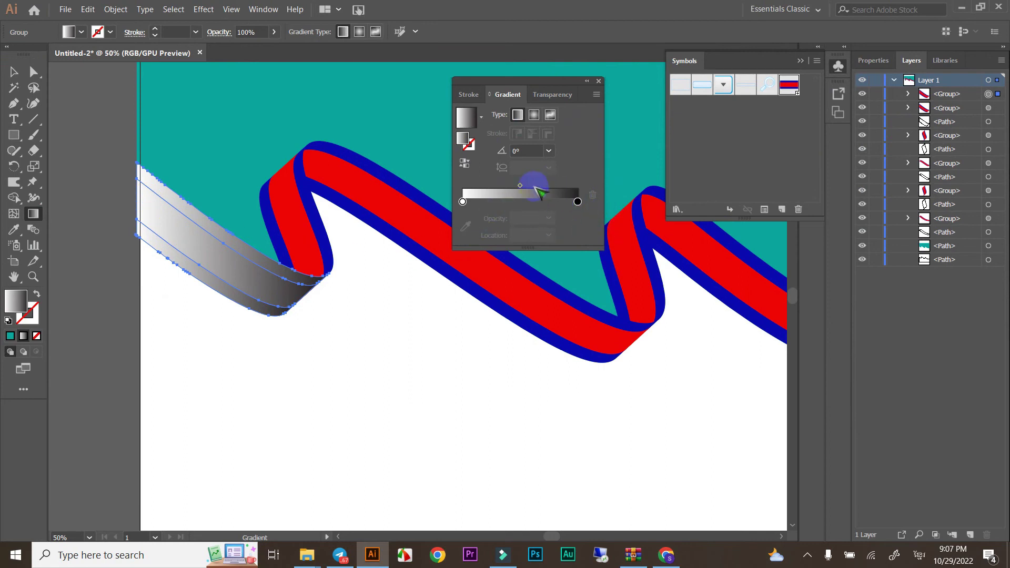
pyautogui.moveTo(520, 185)
pyautogui.mouseDown()
pyautogui.moveTo(537, 193)
pyautogui.moveTo(529, 188)
pyautogui.mouseUp()
pyautogui.click(528, 235)
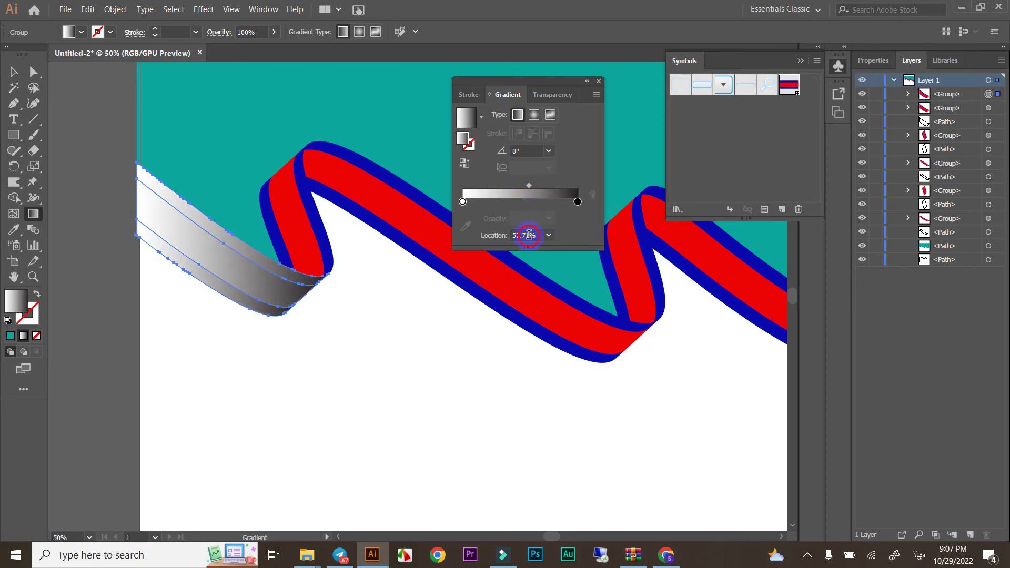
# - Set the black gradient stop's opacity to 40%
pyautogui.click(463, 201)
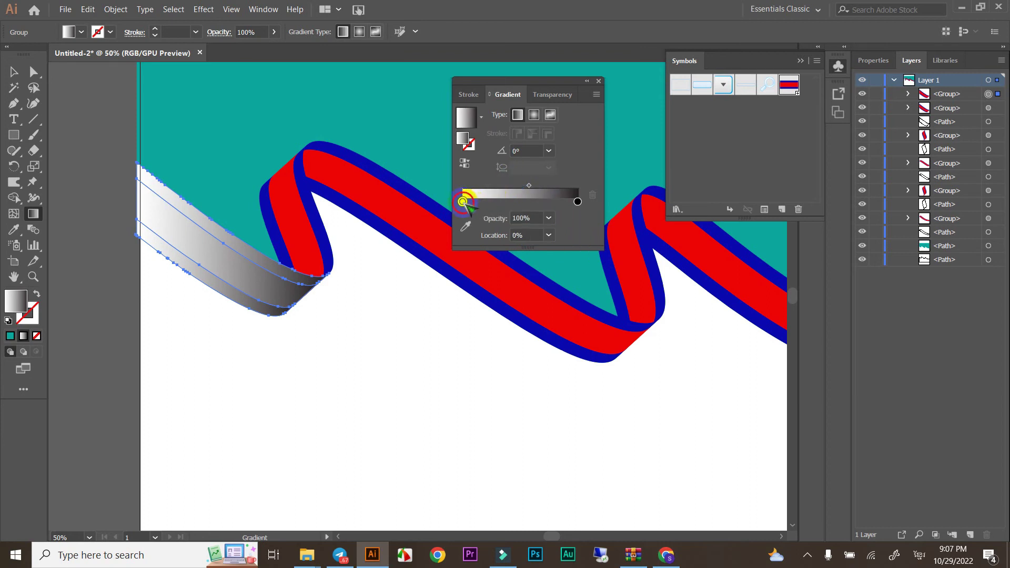
pyautogui.click(577, 201)
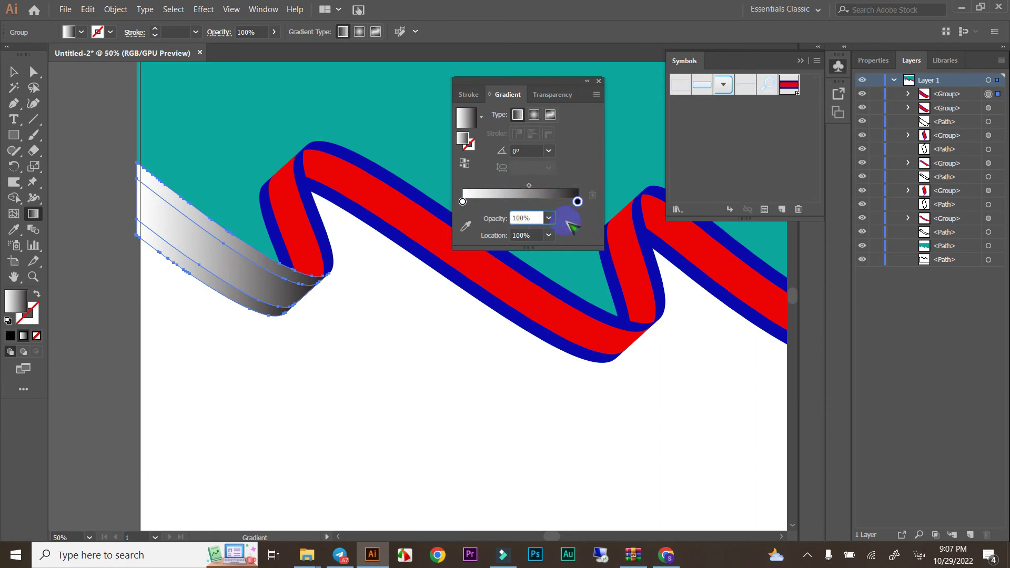
pyautogui.click(549, 219)
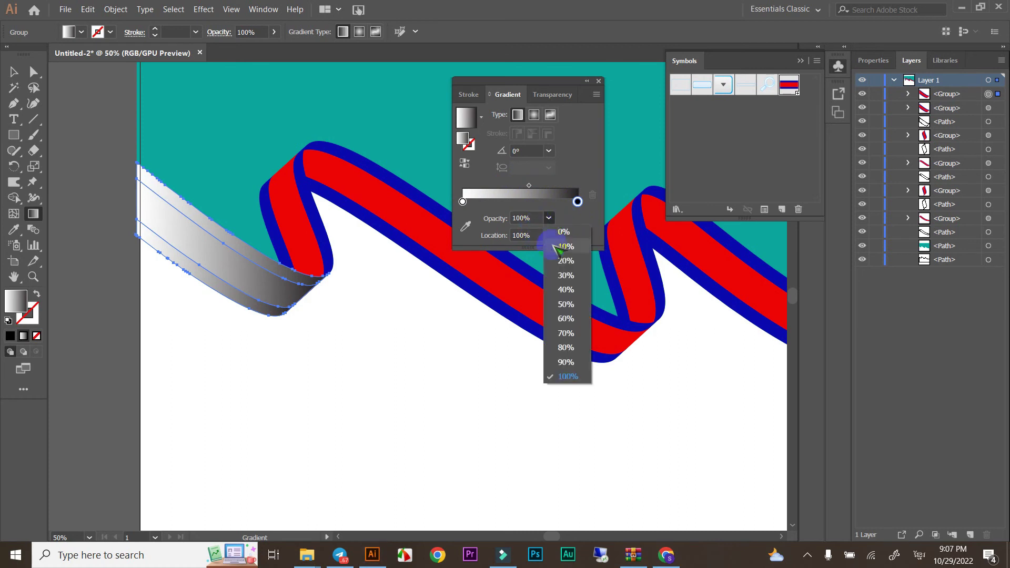
pyautogui.click(567, 289)
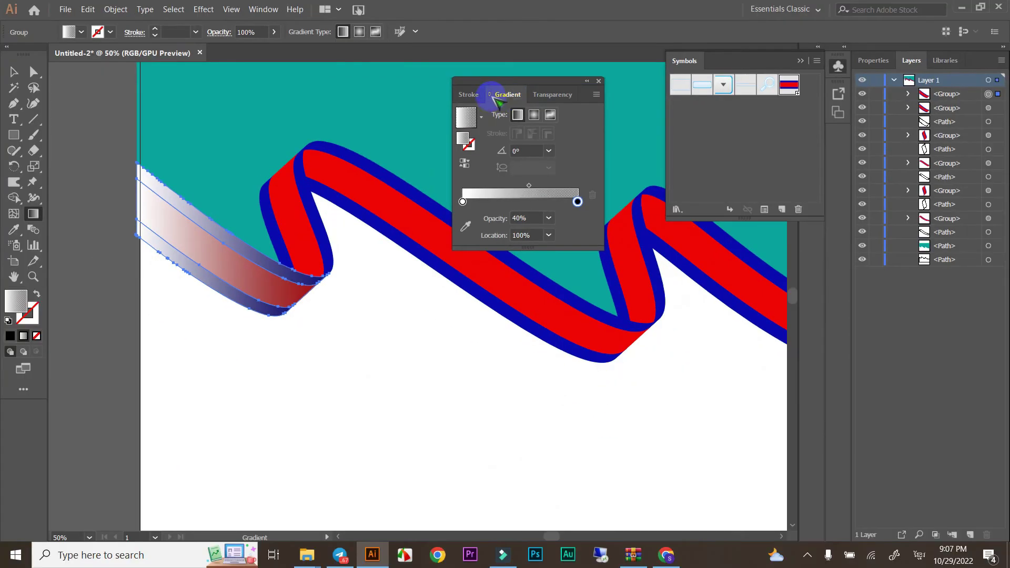
# - Set the left section's gradient overlay to Multiply blending mode
pyautogui.click(552, 95)
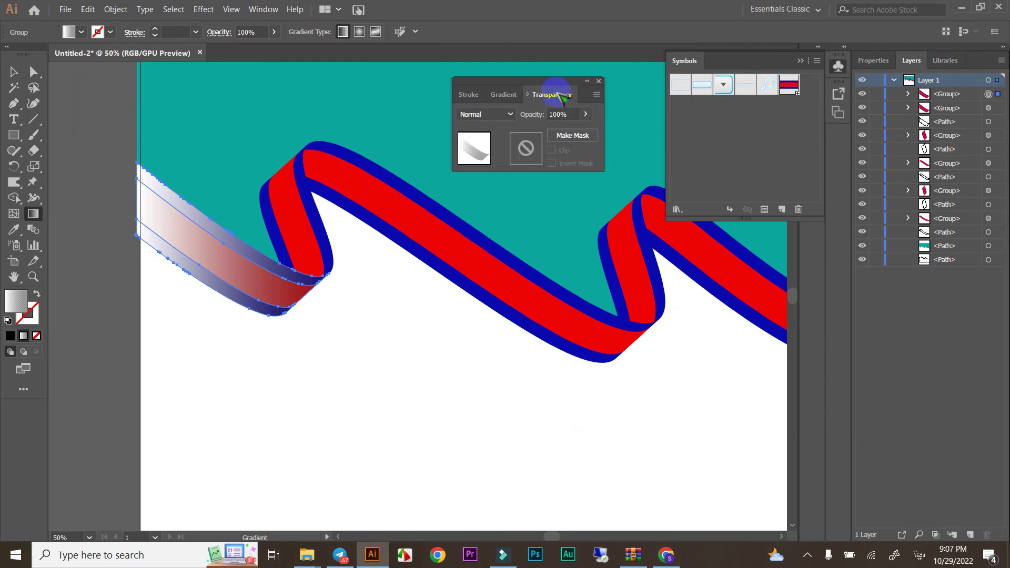
pyautogui.click(510, 115)
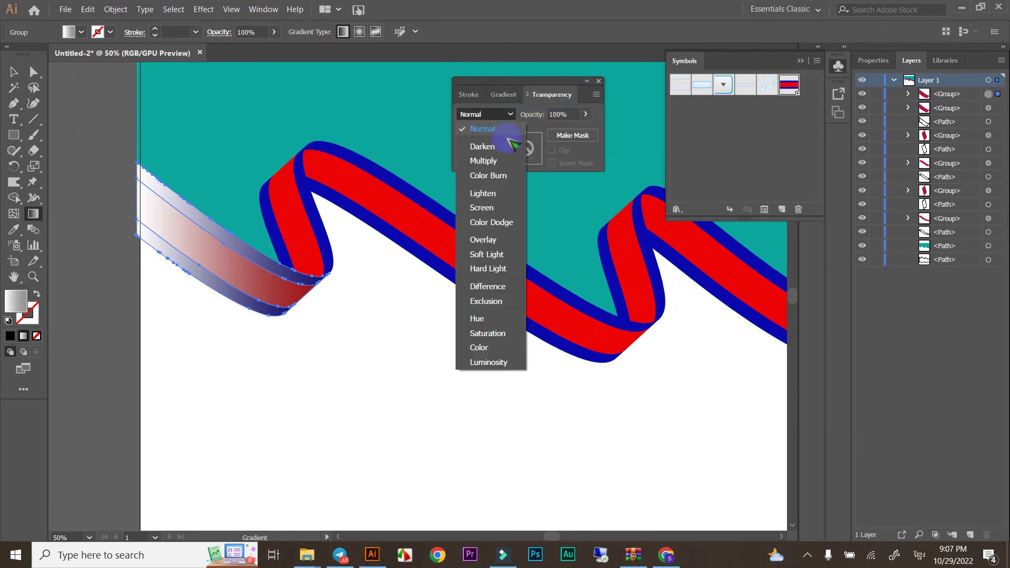
pyautogui.click(500, 159)
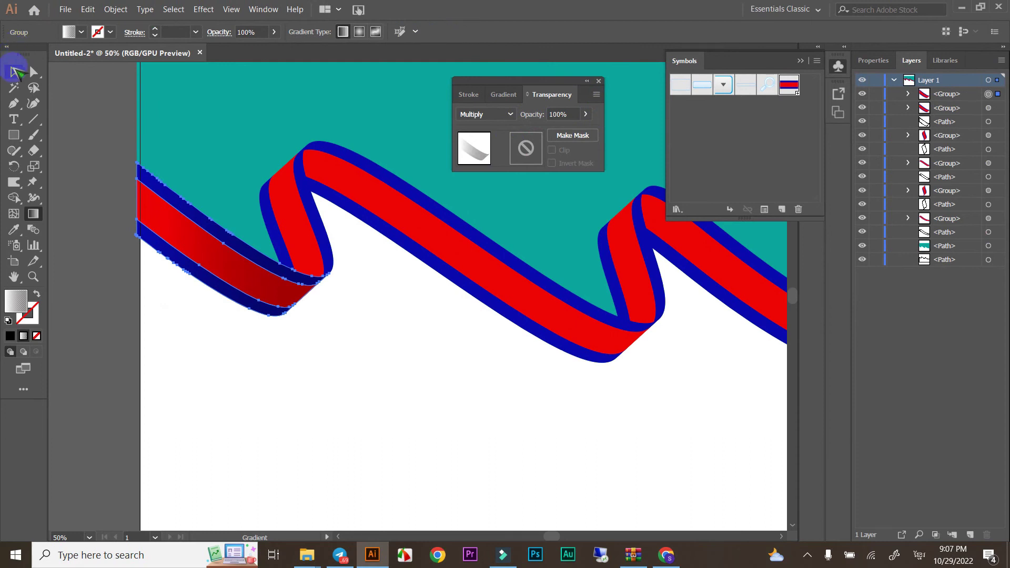
pyautogui.click(14, 71)
pyautogui.click(211, 95)
pyautogui.scroll(1, 464, 400)
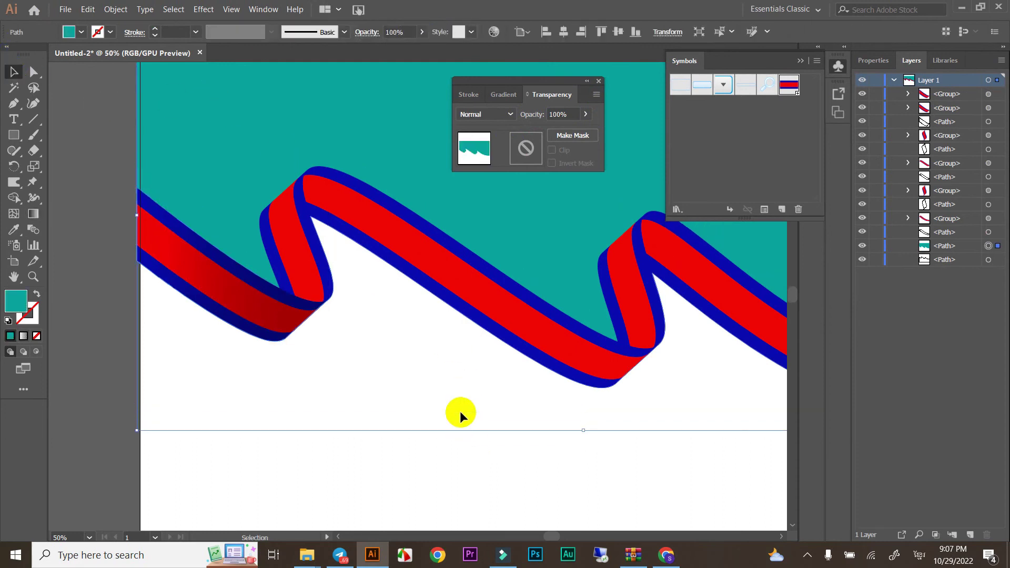
pyautogui.scroll(-1, 354, 283)
pyautogui.scroll(2, 342, 279)
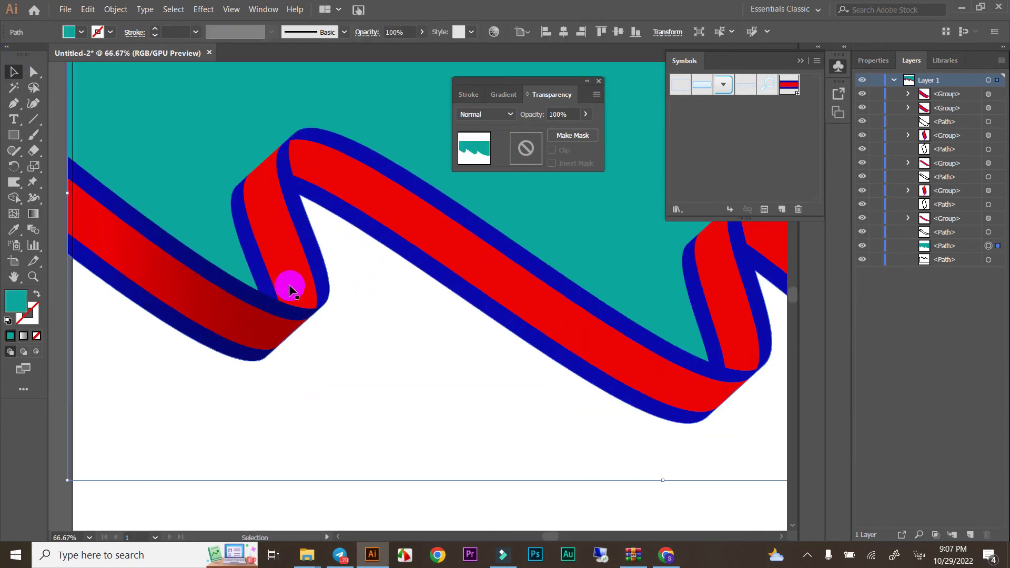
# - Copy the first ribbon fold group and use Paste in Back to place the duplicate behind it
pyautogui.click(282, 274)
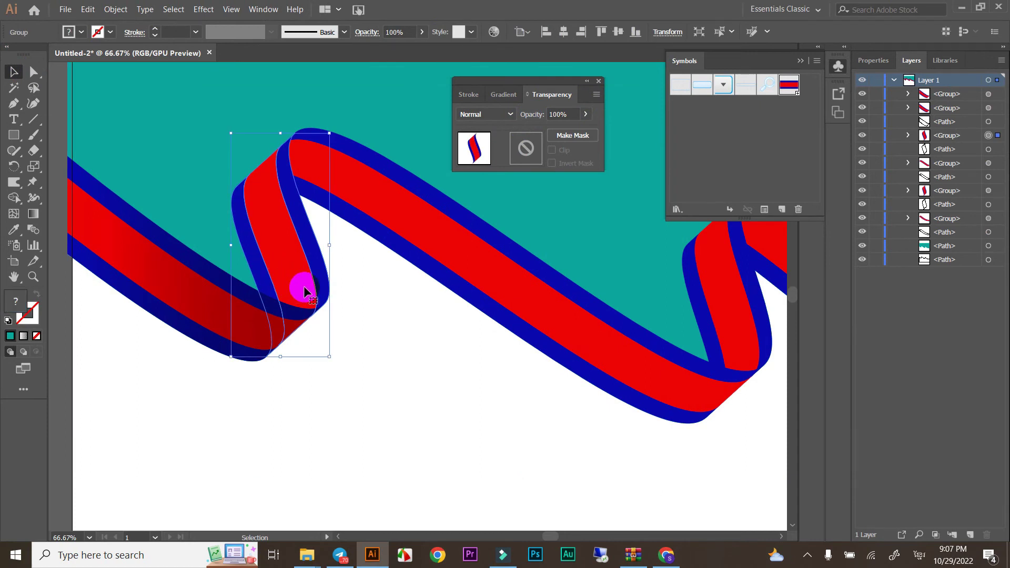
pyautogui.scroll(-2, 203, 293)
pyautogui.scroll(2, 241, 280)
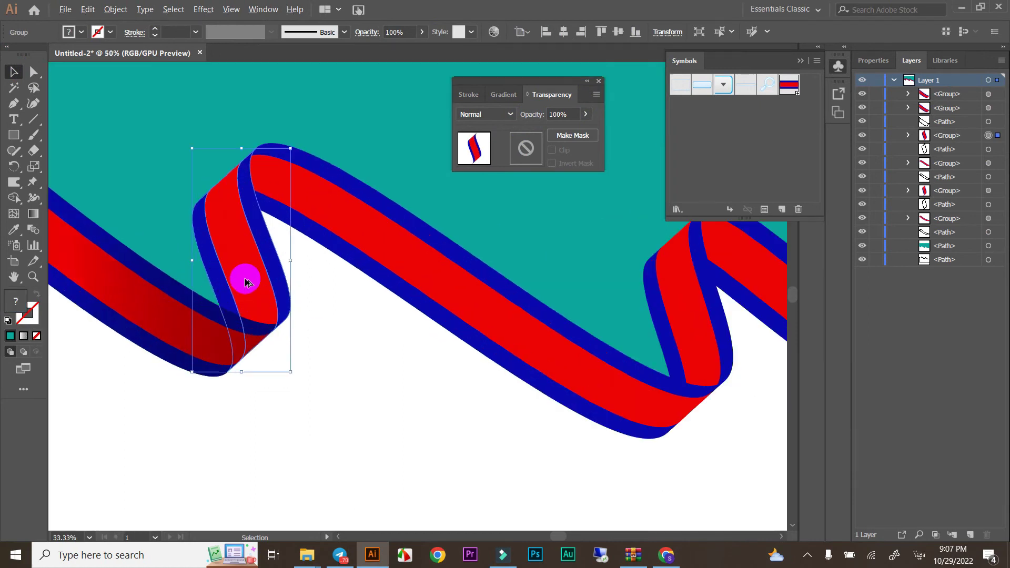
pyautogui.click(116, 9)
pyautogui.moveTo(132, 36)
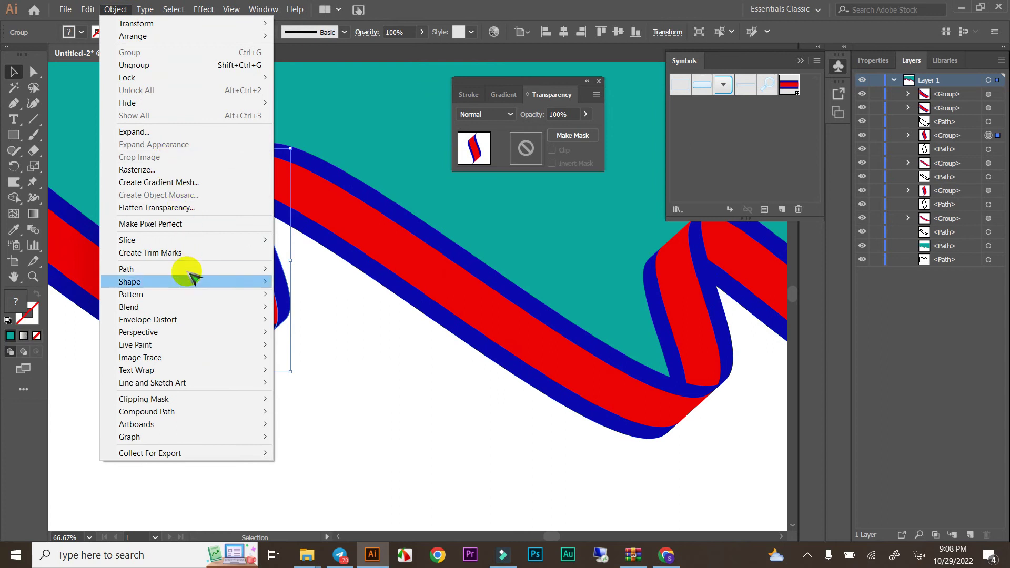
pyautogui.click(88, 9)
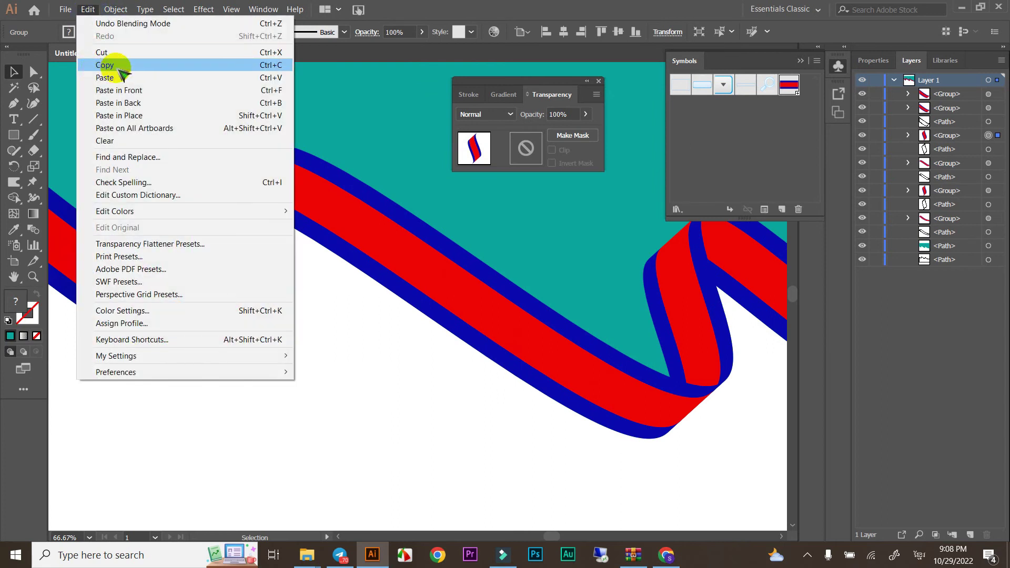
pyautogui.click(106, 65)
pyautogui.click(87, 9)
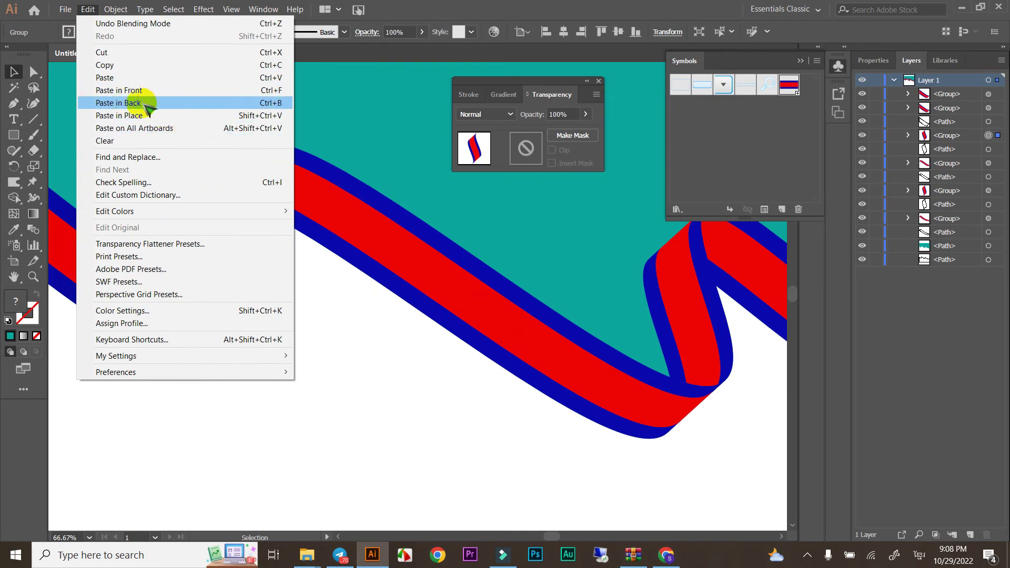
pyautogui.click(158, 103)
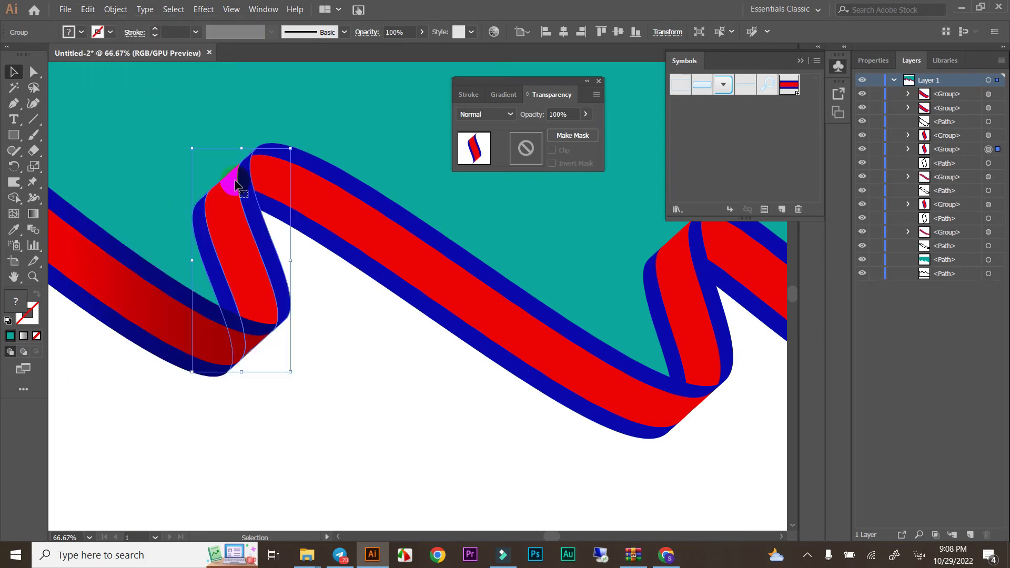
pyautogui.click(358, 318)
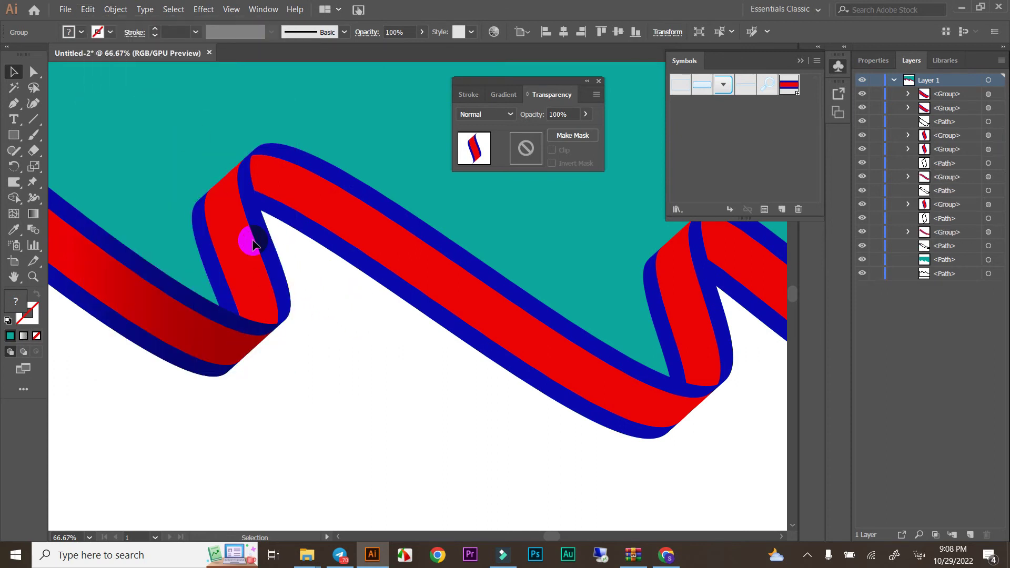
pyautogui.click(258, 360)
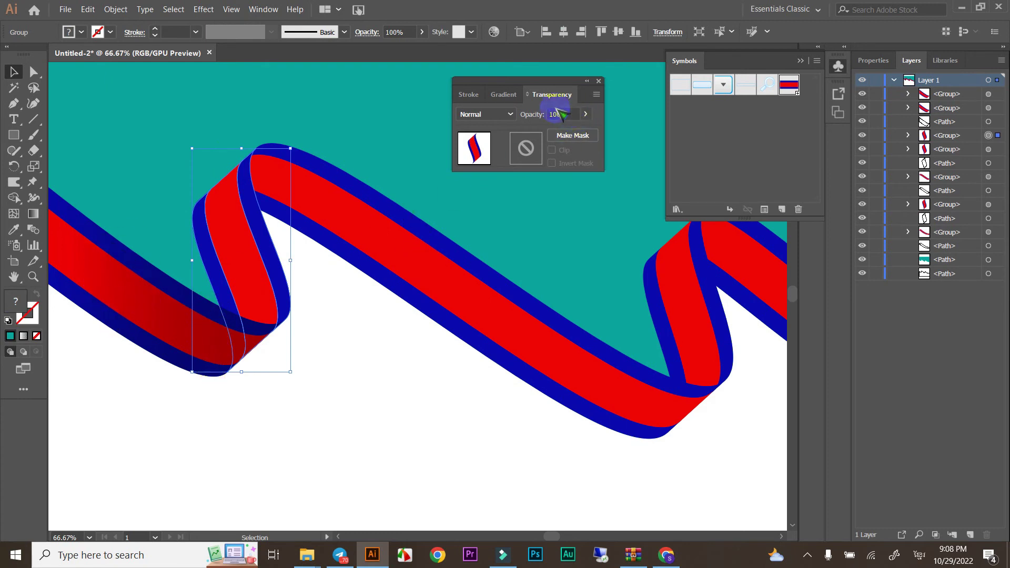
pyautogui.click(35, 213)
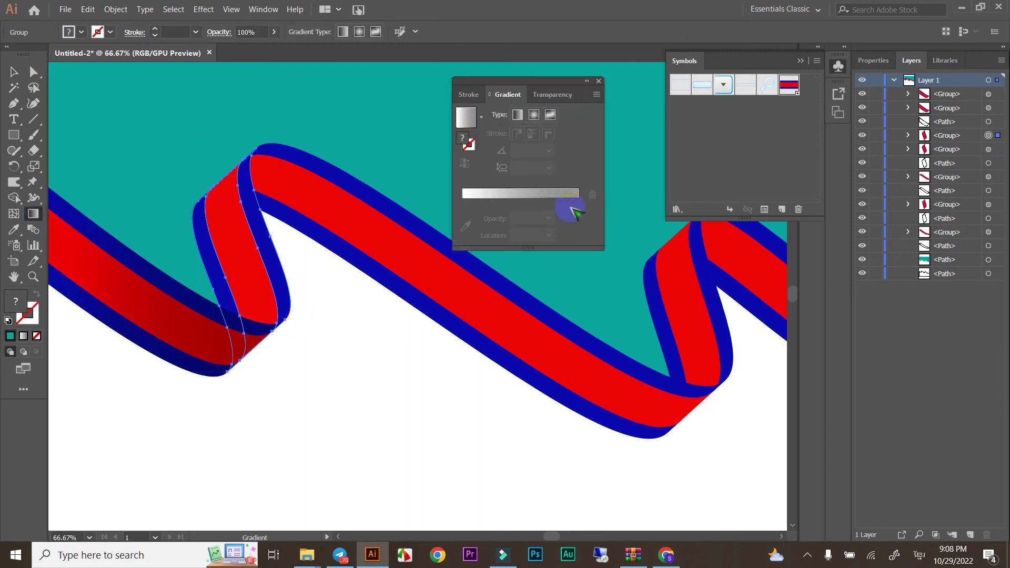
# - Apply the gradient to the fold and move its midpoint to about 36.7%
pyautogui.click(576, 199)
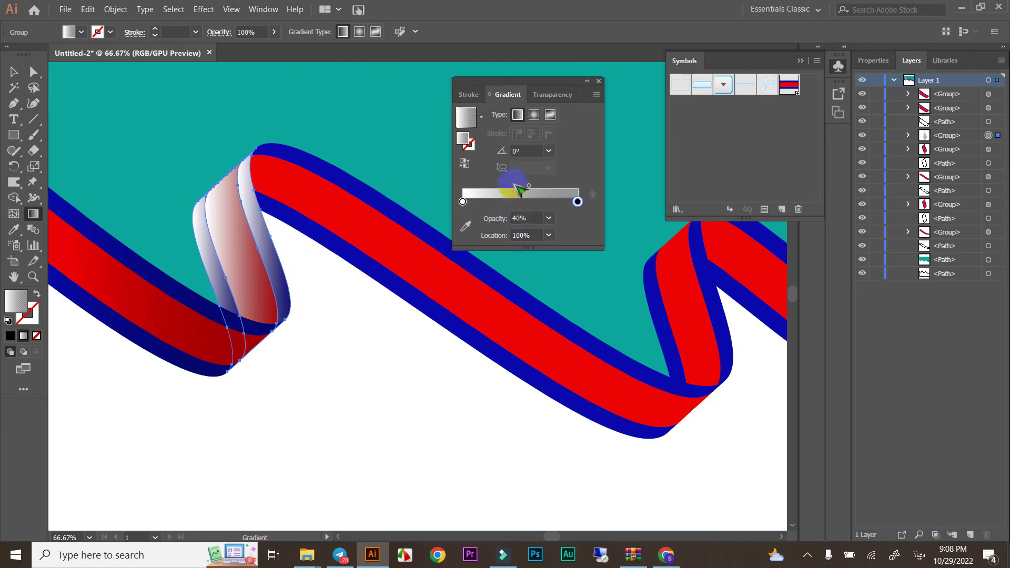
pyautogui.click(548, 218)
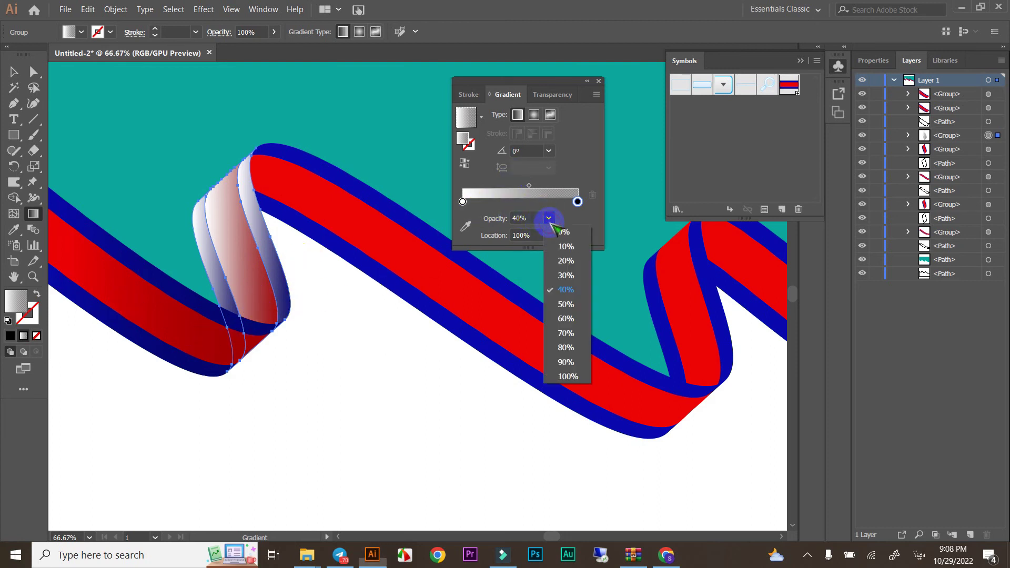
pyautogui.click(568, 376)
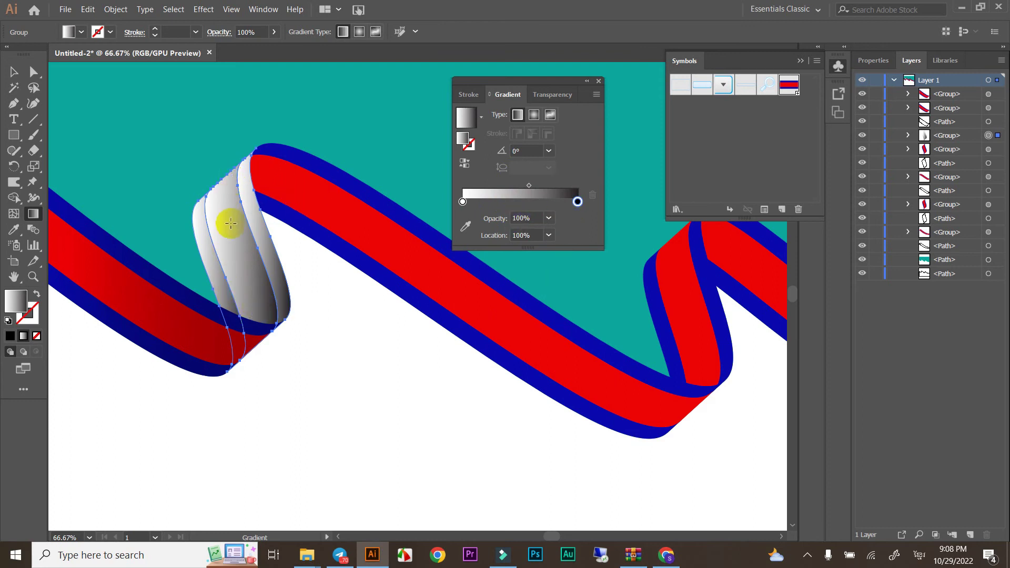
pyautogui.click(338, 186)
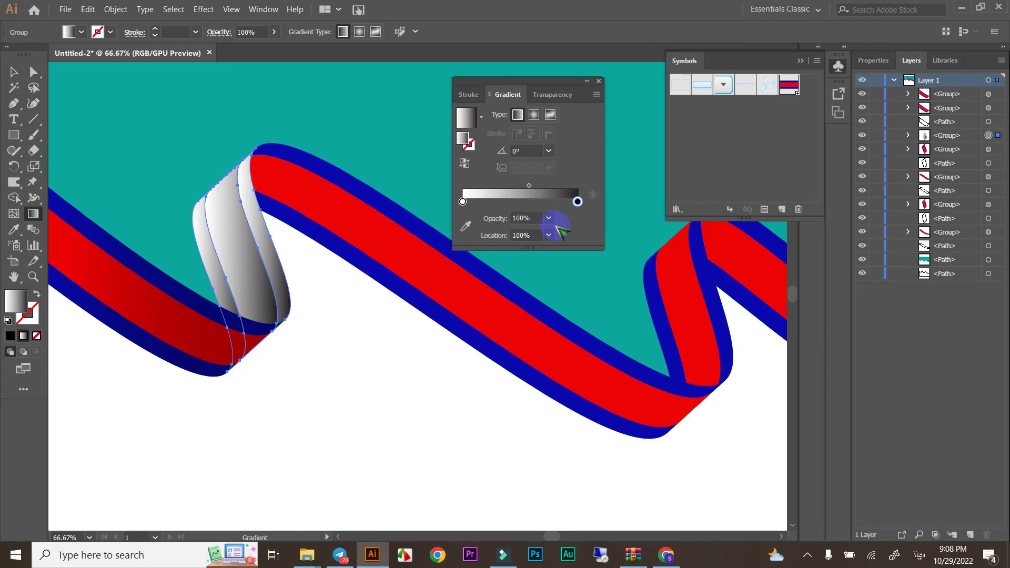
pyautogui.moveTo(528, 186); pyautogui.dragTo(516, 185)
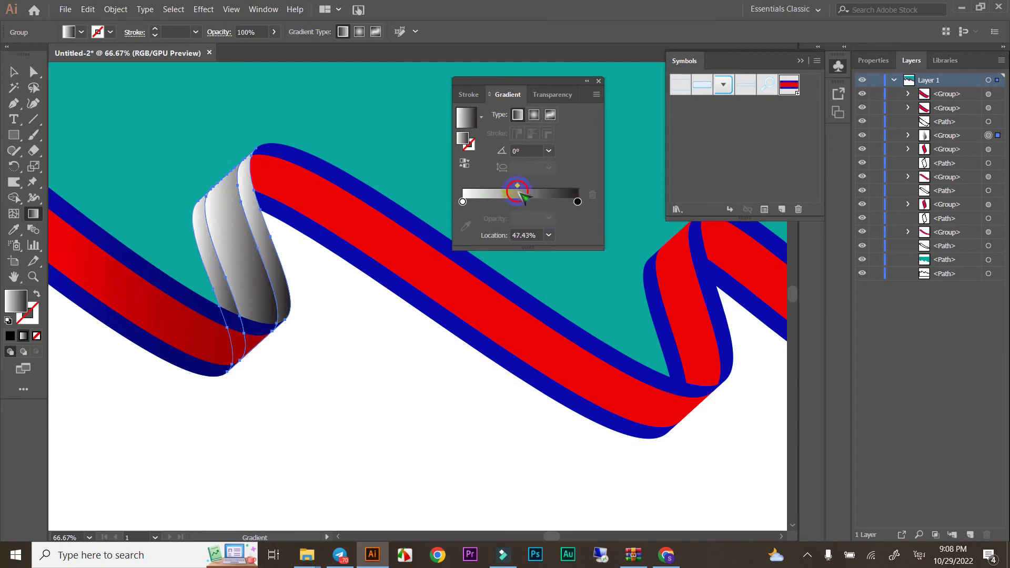
pyautogui.moveTo(518, 186); pyautogui.dragTo(504, 186)
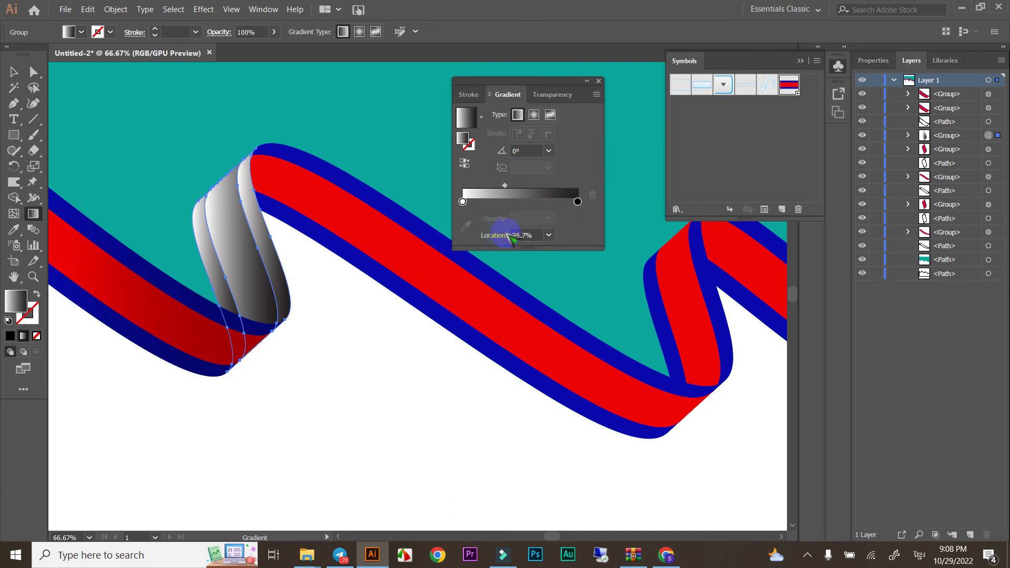
pyautogui.press('Return')
# - Set the dark gradient stop's opacity to 40%
pyautogui.click(462, 202)
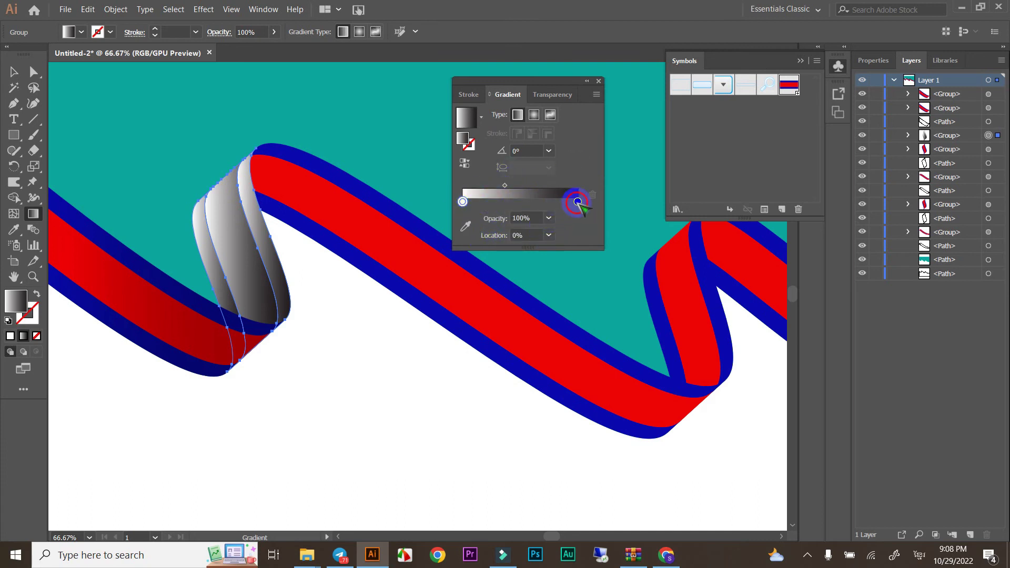
pyautogui.click(464, 203)
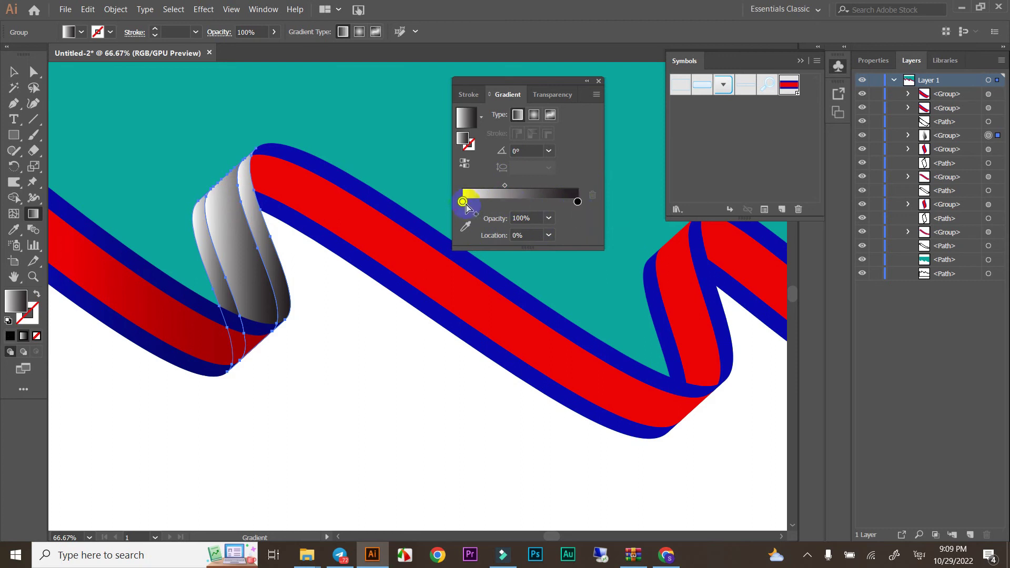
pyautogui.click(548, 218)
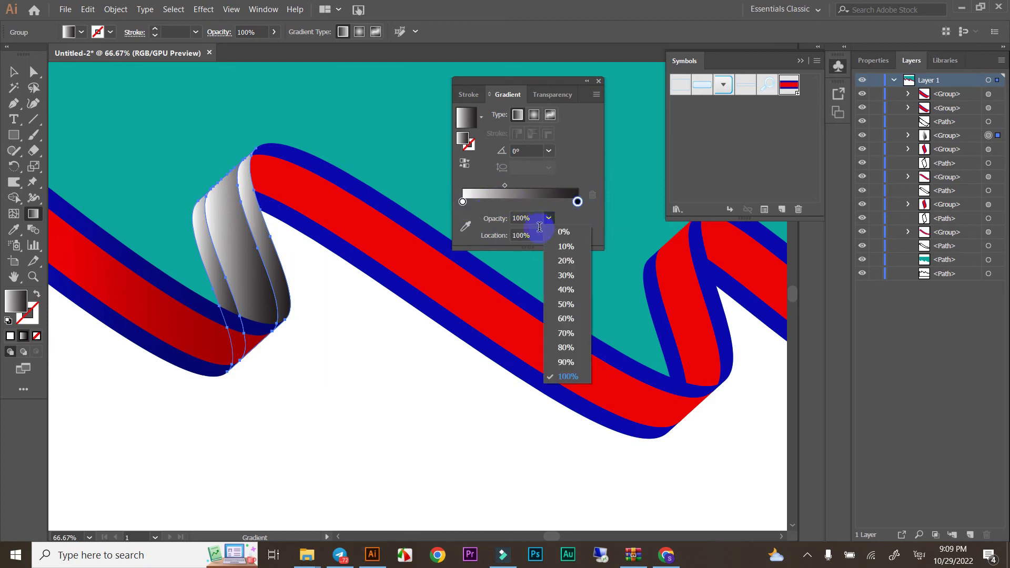
pyautogui.click(570, 289)
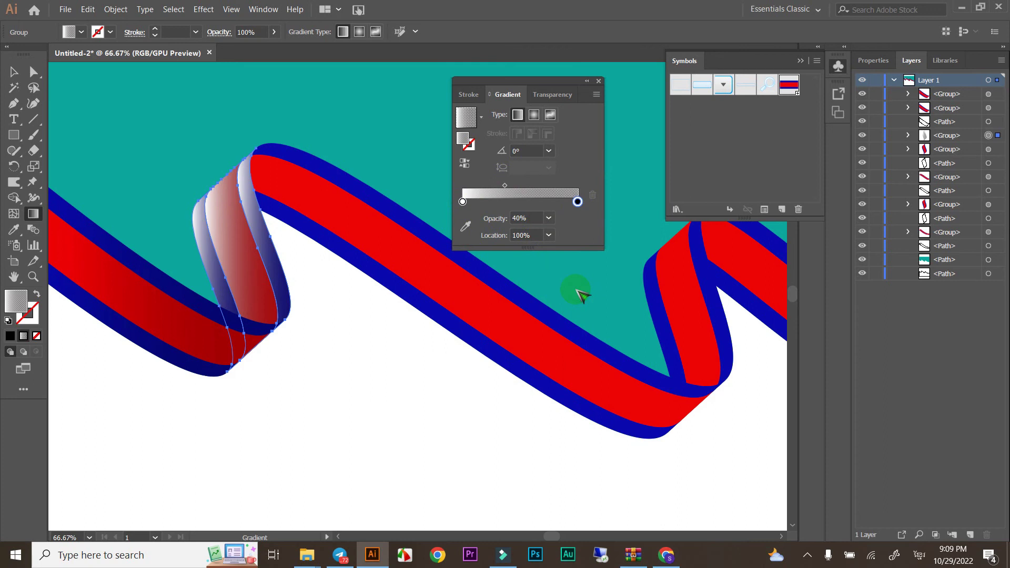
# - Blend the fold's gradient overlay in Multiply mode and deselect it
pyautogui.click(550, 94)
pyautogui.click(509, 114)
pyautogui.click(486, 160)
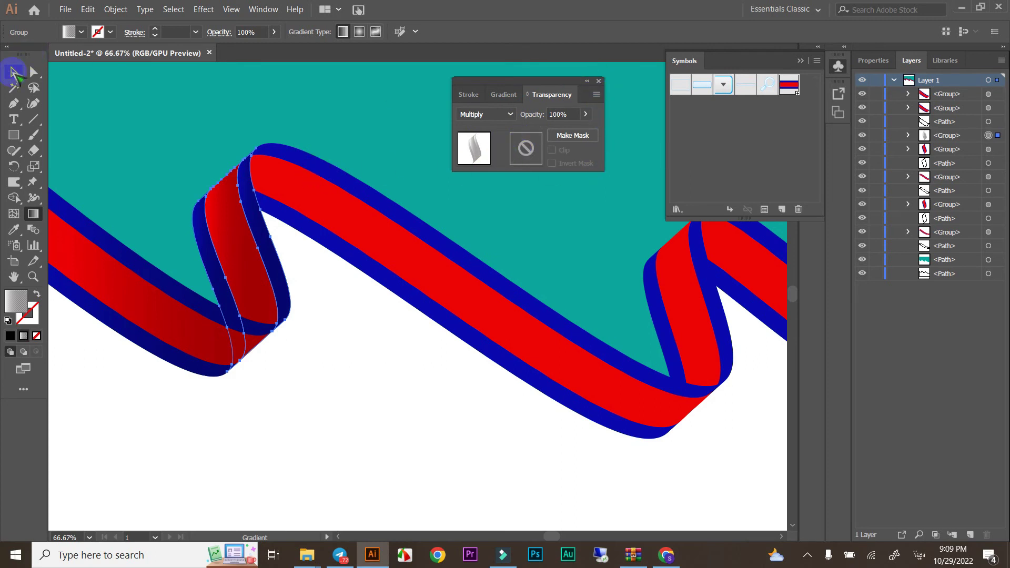
pyautogui.click(14, 71)
pyautogui.click(351, 383)
# - Select the ribbon's middle section group
pyautogui.scroll(-1, 336, 384)
pyautogui.scroll(-1, 327, 385)
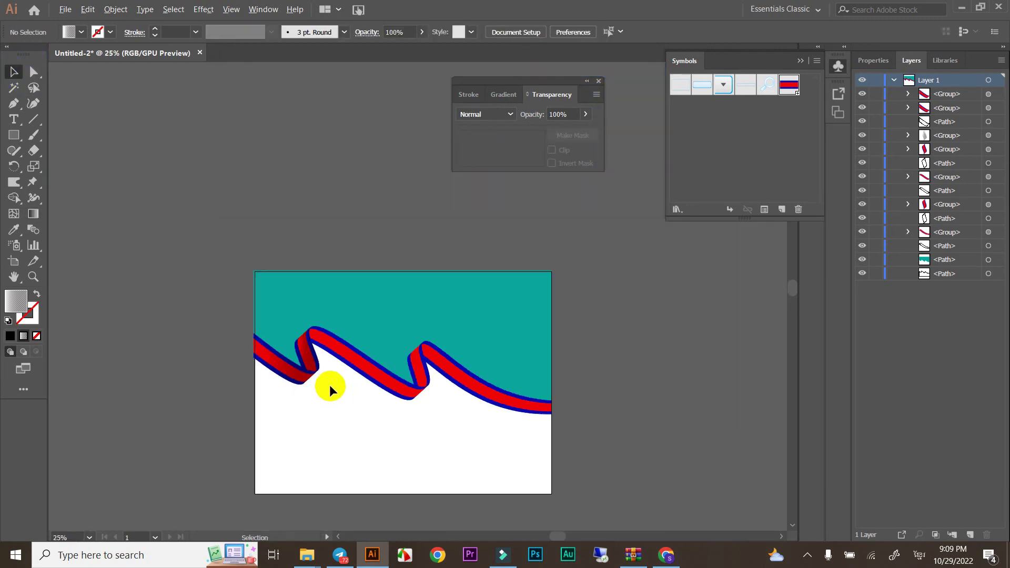
pyautogui.scroll(2, 342, 387)
pyautogui.scroll(1, 355, 390)
pyautogui.scroll(-2, 354, 390)
pyautogui.scroll(1, 357, 385)
pyautogui.scroll(1, 359, 381)
pyautogui.scroll(-2, 347, 373)
pyautogui.scroll(-1, 347, 375)
pyautogui.scroll(2, 360, 284)
pyautogui.click(362, 283)
pyautogui.scroll(-2, 357, 296)
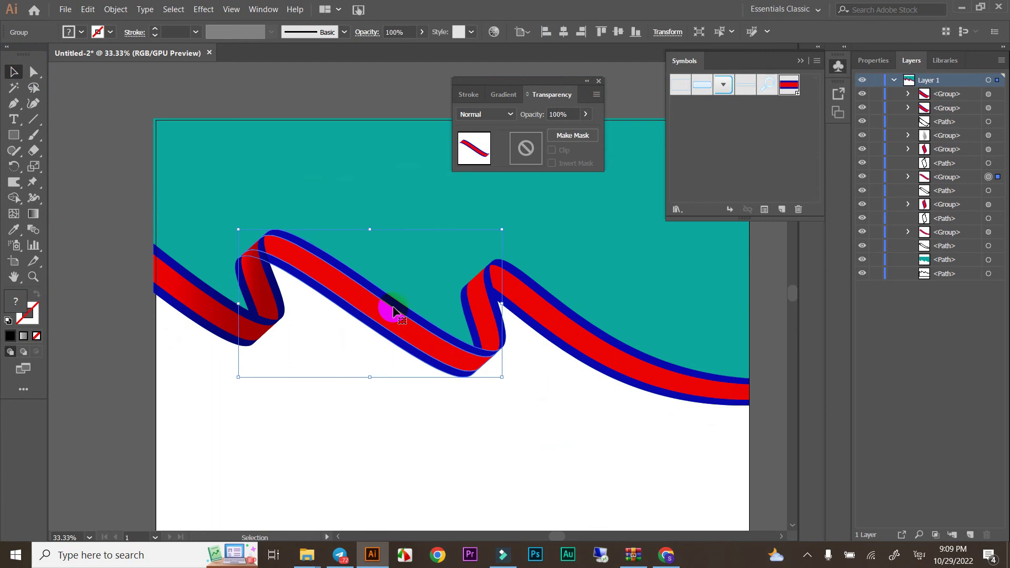
pyautogui.click(398, 403)
pyautogui.scroll(1, 405, 378)
pyautogui.click(395, 314)
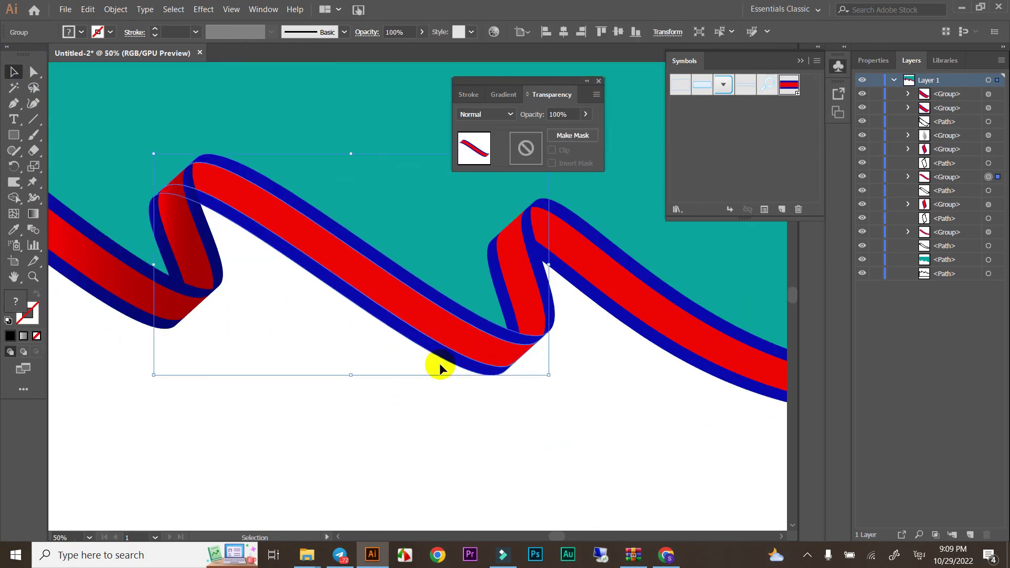
# - Paste a copy behind the middle section with Paste in Back and reselect it
pyautogui.click(115, 9)
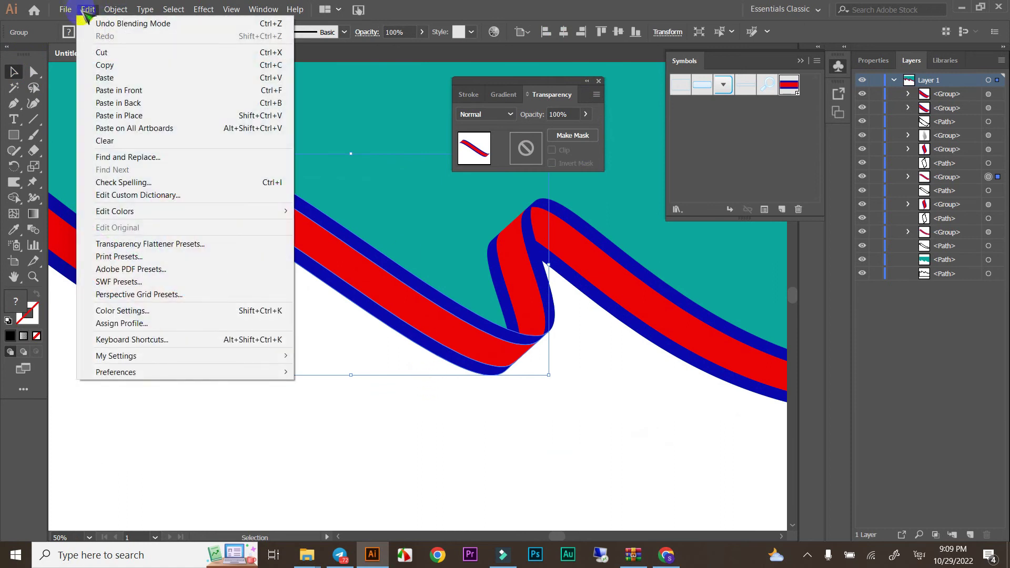
pyautogui.click(87, 10)
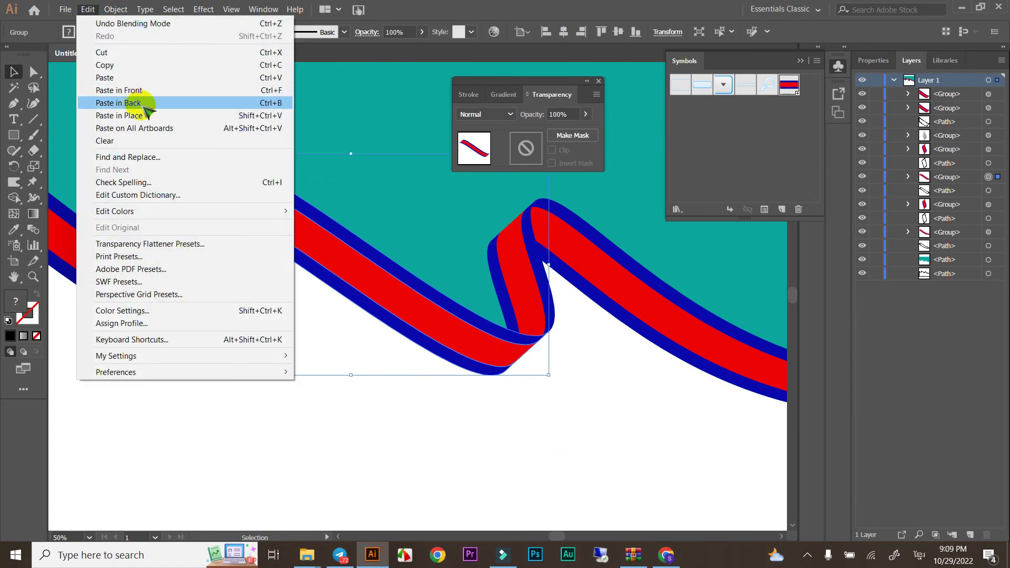
pyautogui.click(149, 105)
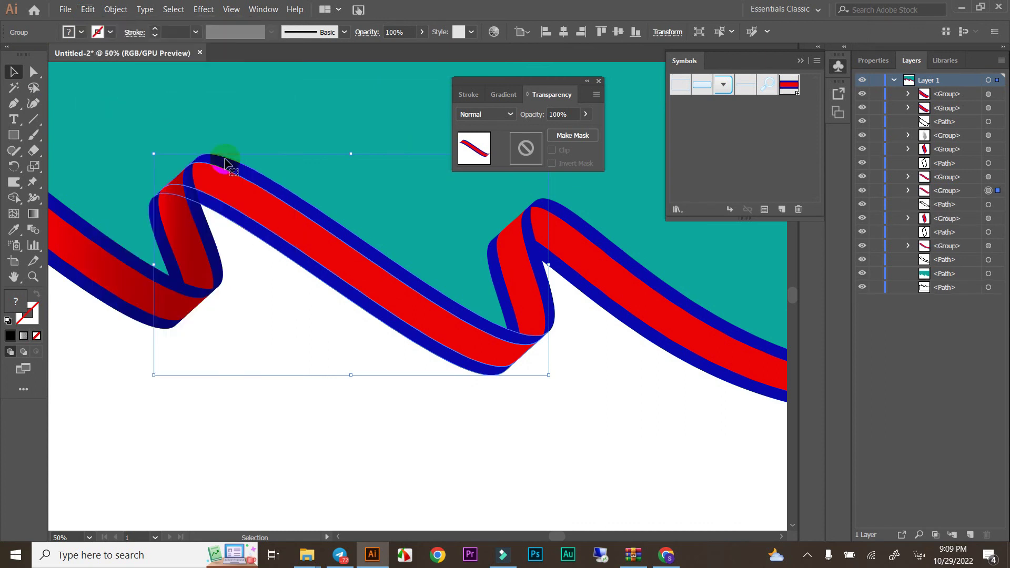
pyautogui.click(392, 293)
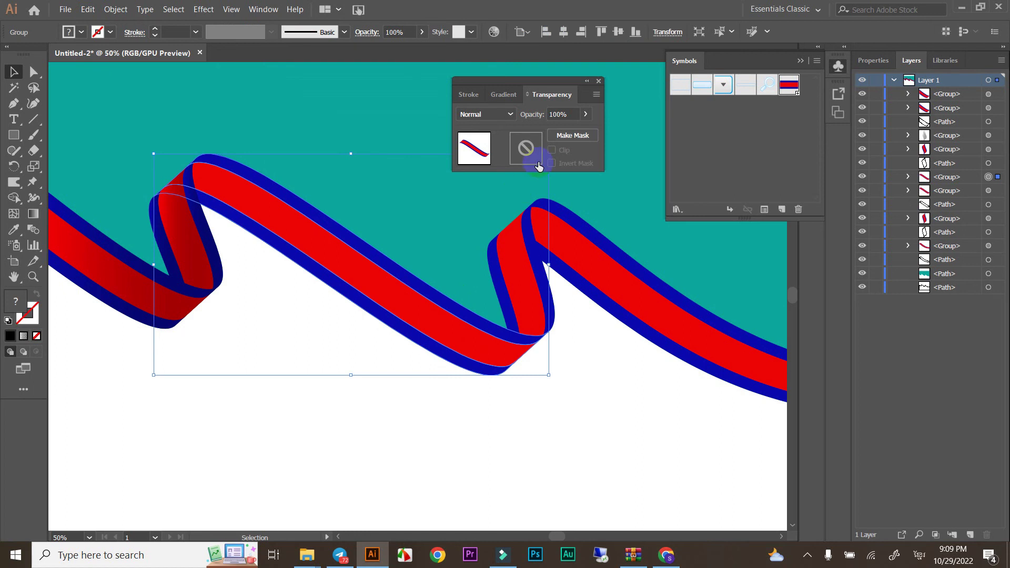
pyautogui.click(33, 214)
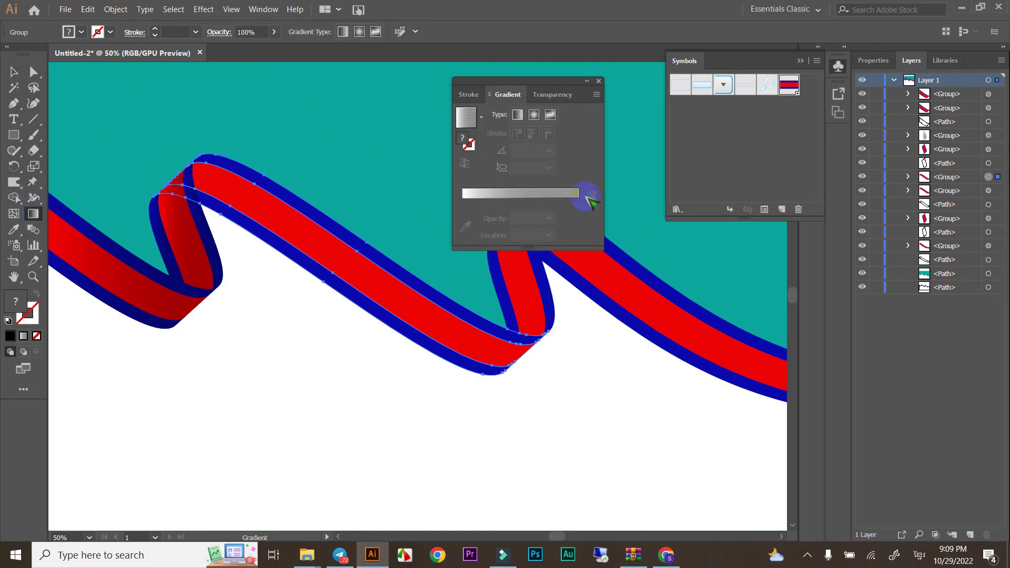
# - Fill the middle stretch with a reversed white-to-black gradient, midpoint near 37%
pyautogui.click(579, 197)
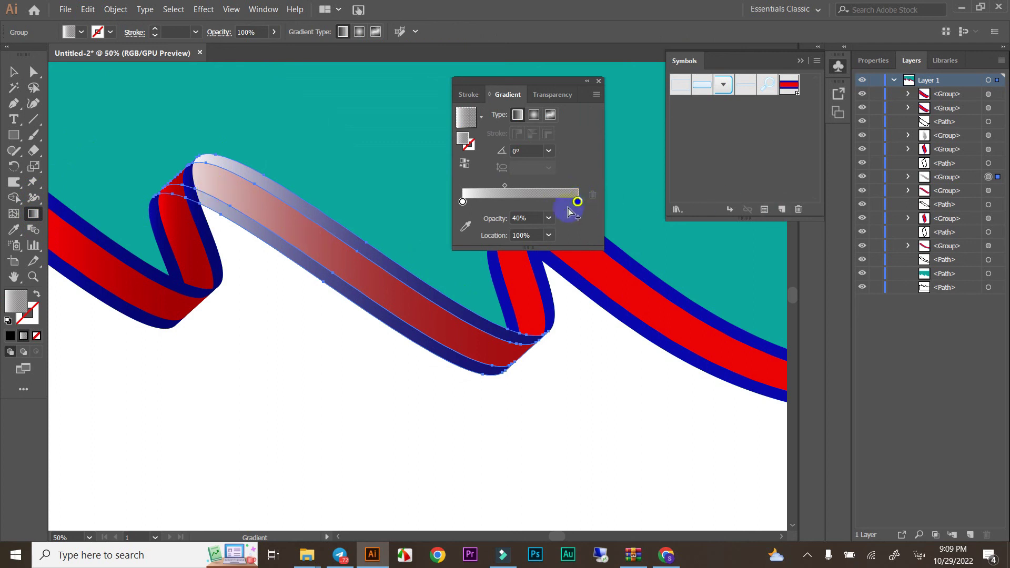
pyautogui.click(465, 163)
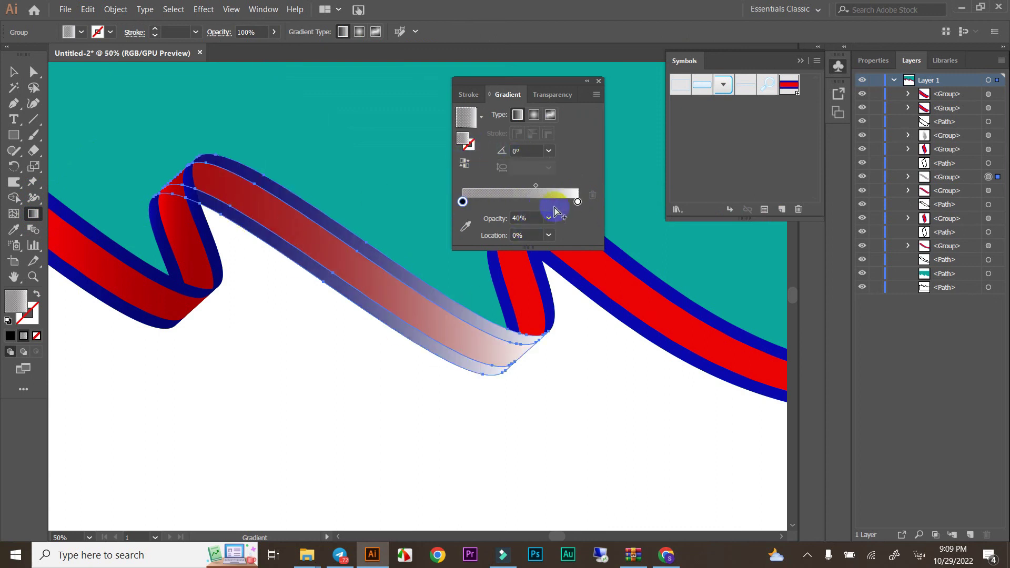
pyautogui.moveTo(537, 195); pyautogui.dragTo(446, 206)
pyautogui.moveTo(535, 185); pyautogui.dragTo(511, 185)
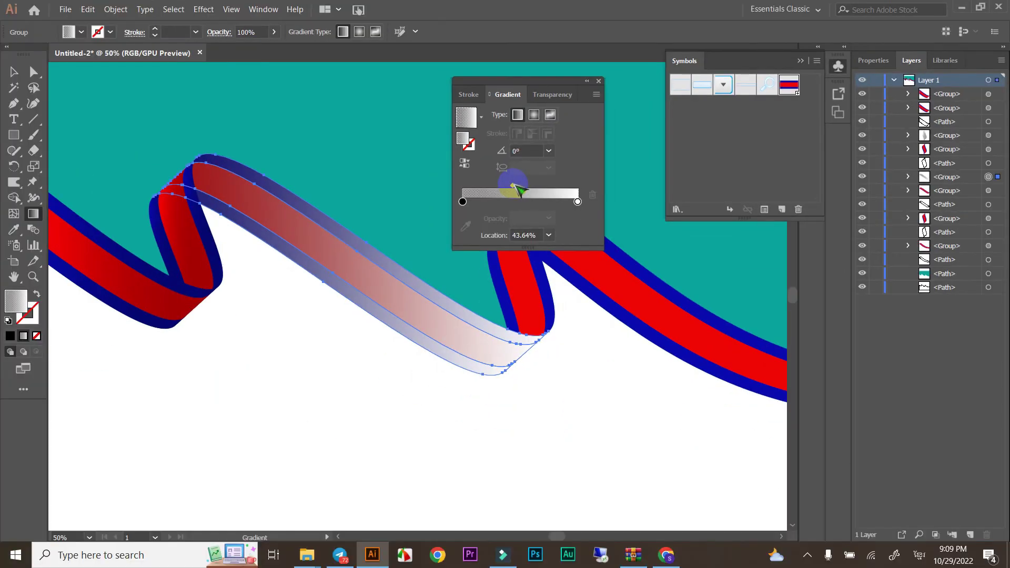
pyautogui.moveTo(515, 185); pyautogui.dragTo(501, 185)
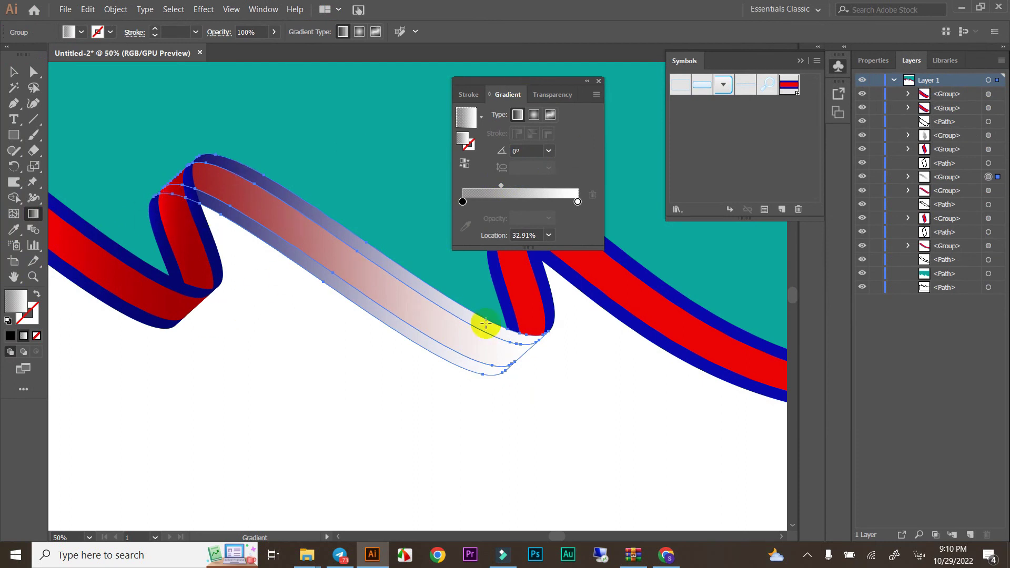
# - Set the middle stretch's gradient overlay blend mode to Multiply and close the panel
pyautogui.click(552, 95)
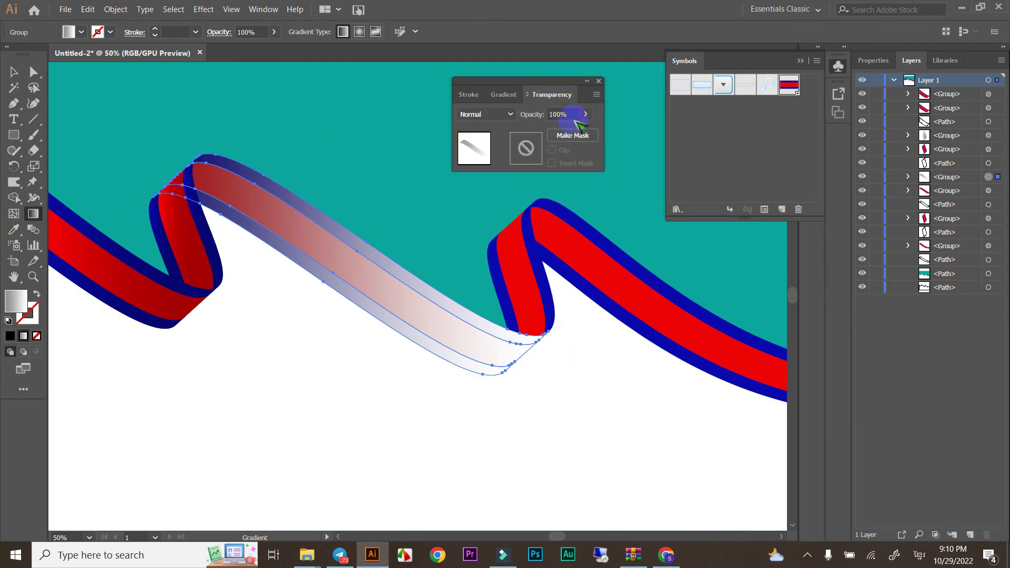
pyautogui.click(494, 114)
pyautogui.click(483, 160)
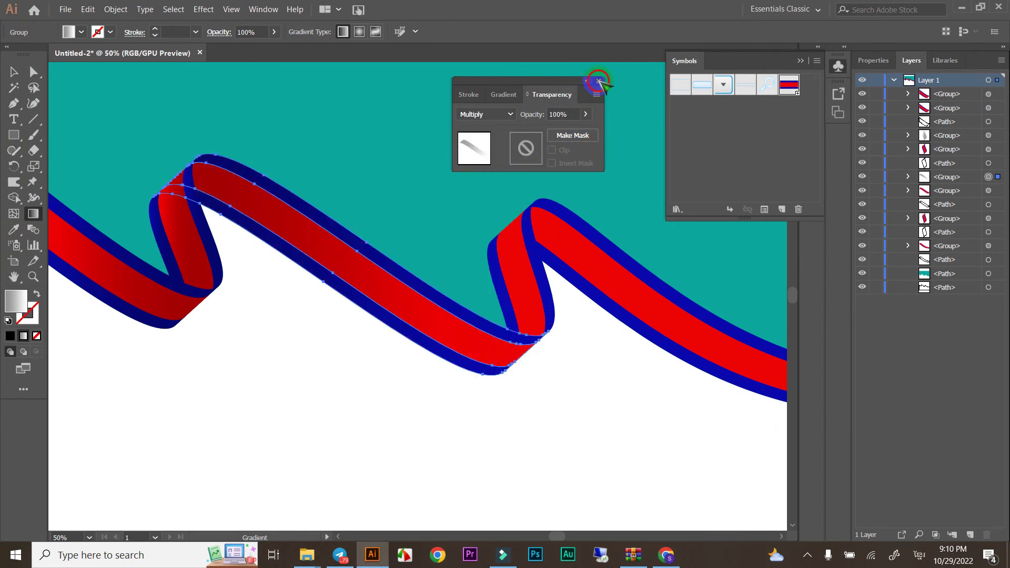
pyautogui.click(599, 81)
pyautogui.click(13, 72)
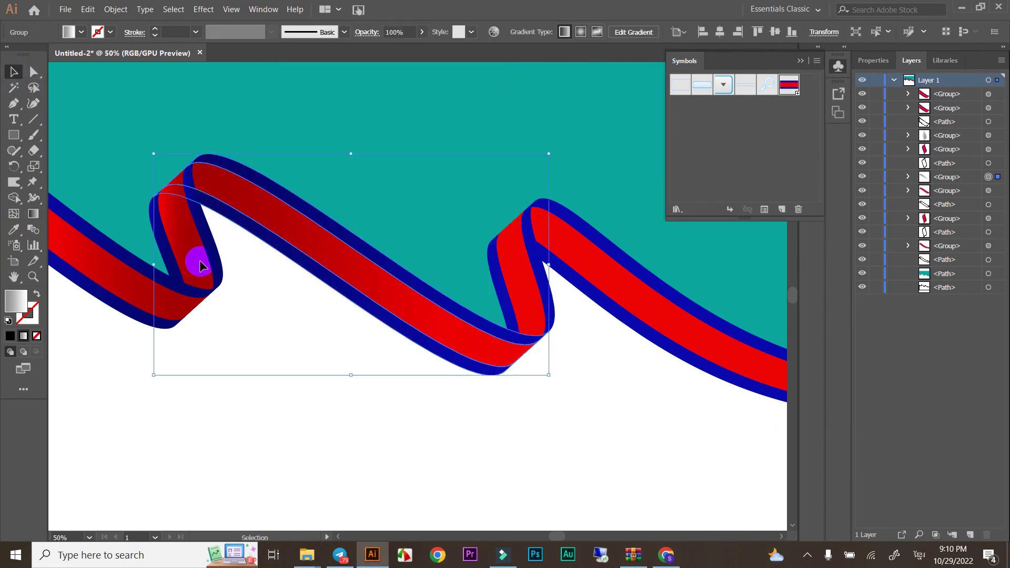
# - Zoom in and select the ribbon's second fold group
pyautogui.click(309, 460)
pyautogui.scroll(-4, 209, 426)
pyautogui.scroll(1, 316, 416)
pyautogui.scroll(3, 279, 395)
pyautogui.scroll(1, 316, 389)
pyautogui.scroll(2, 286, 411)
pyautogui.scroll(-1, 288, 373)
pyautogui.click(276, 322)
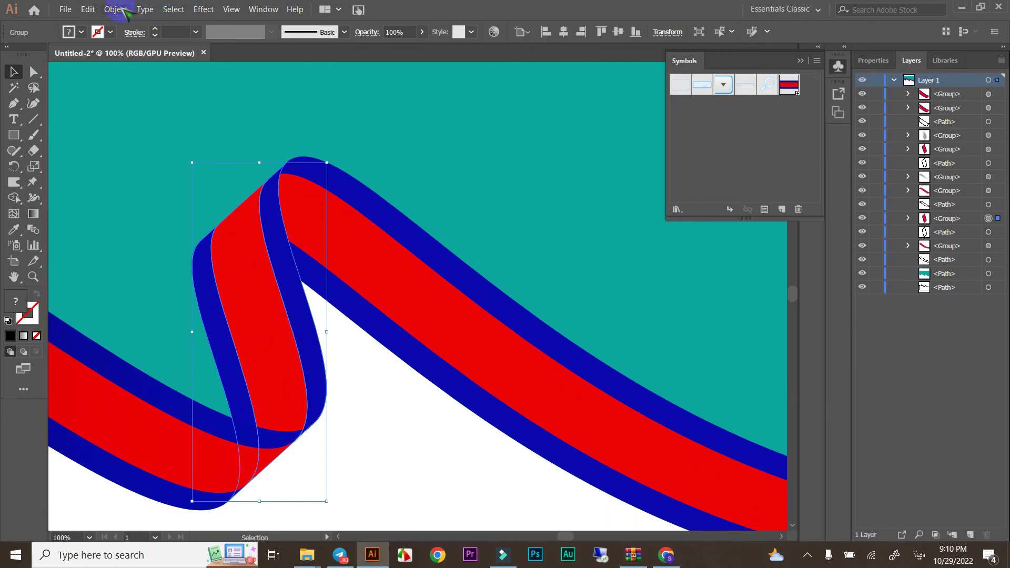
# - Paste a copy behind the selected fold with Edit > Paste in Back
pyautogui.click(116, 9)
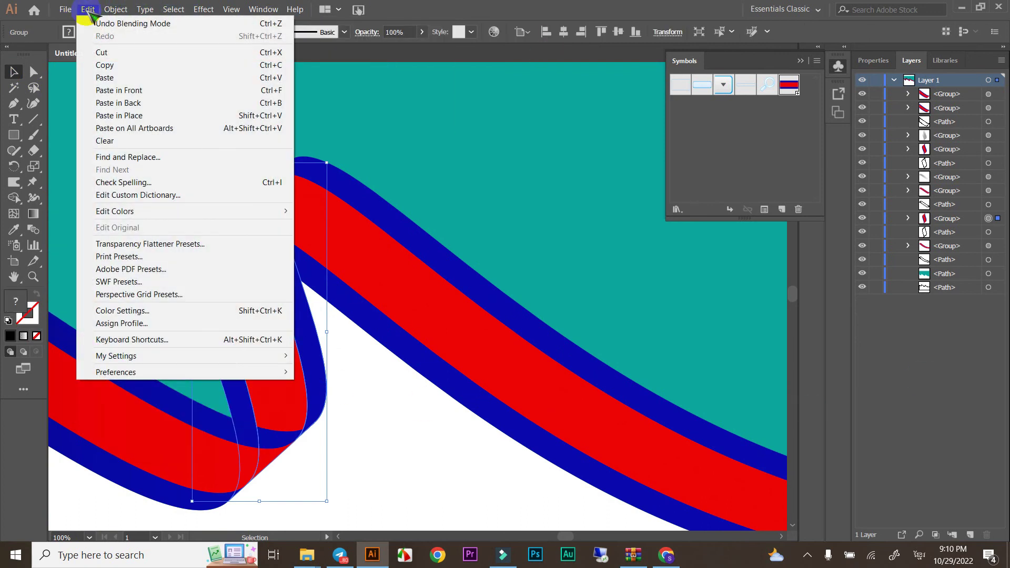
pyautogui.click(88, 9)
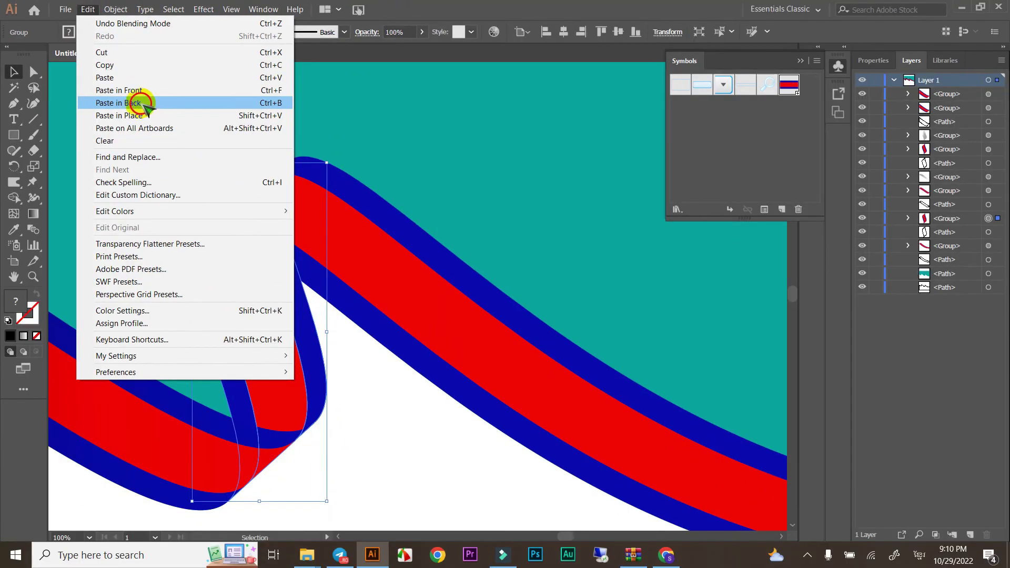
pyautogui.click(136, 103)
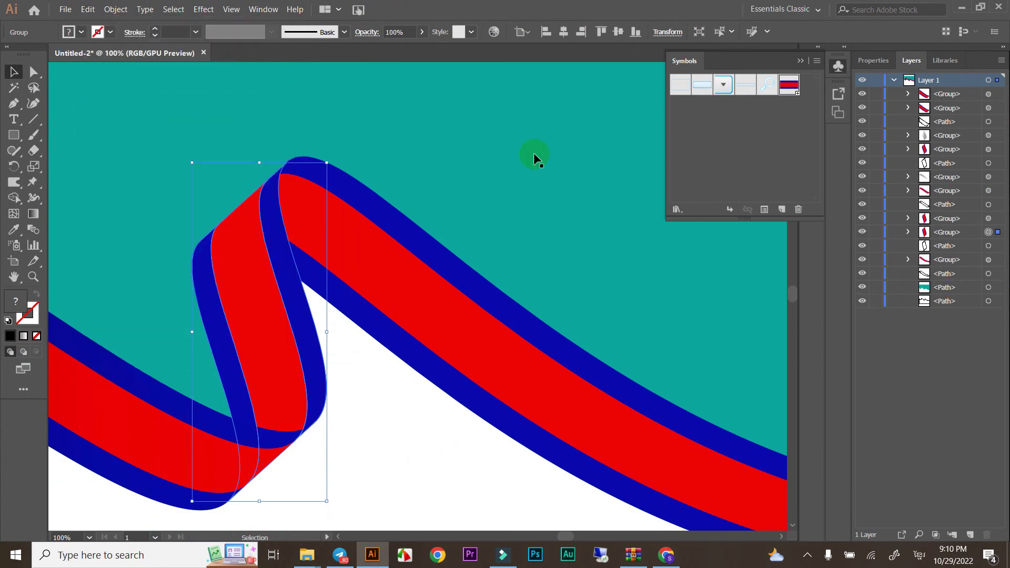
pyautogui.scroll(-1, 454, 161)
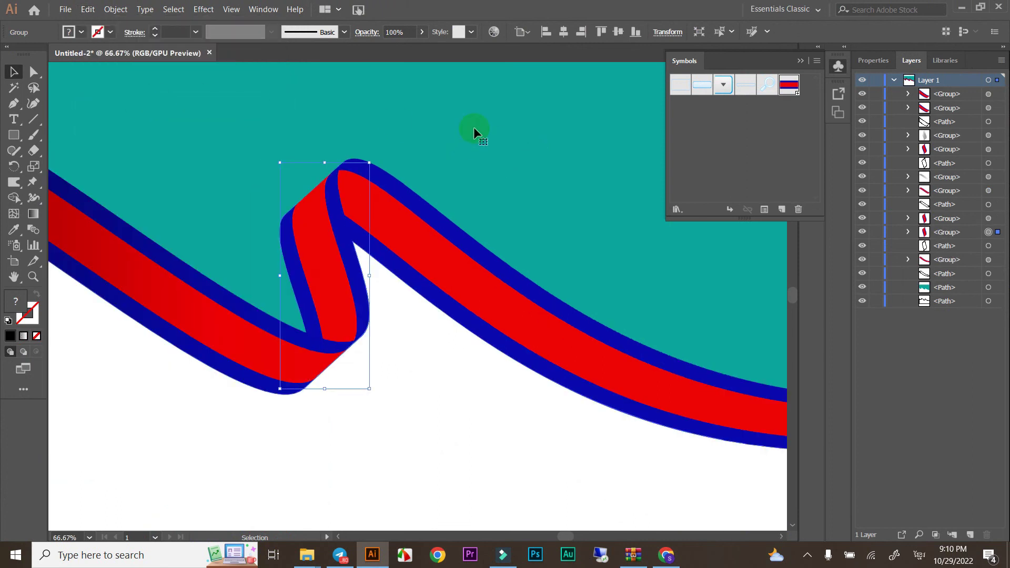
pyautogui.click(327, 221)
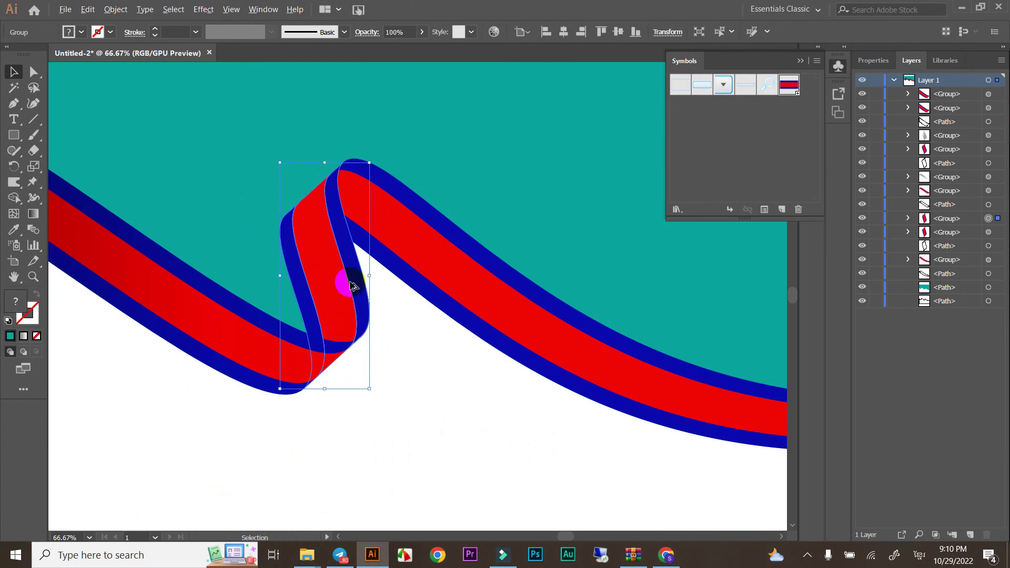
pyautogui.scroll(-1, 266, 287)
pyautogui.scroll(1, 329, 279)
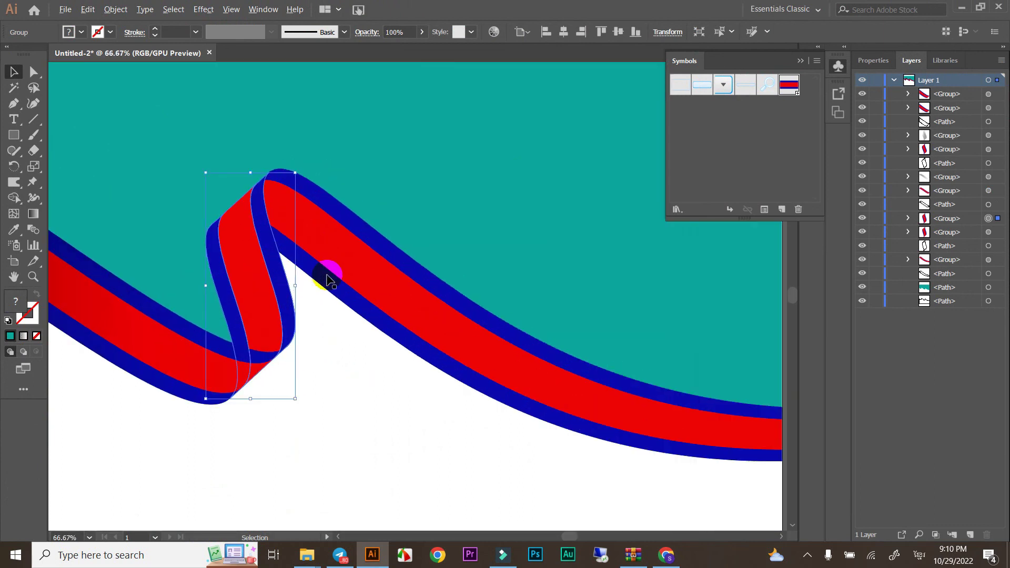
pyautogui.scroll(1, 234, 260)
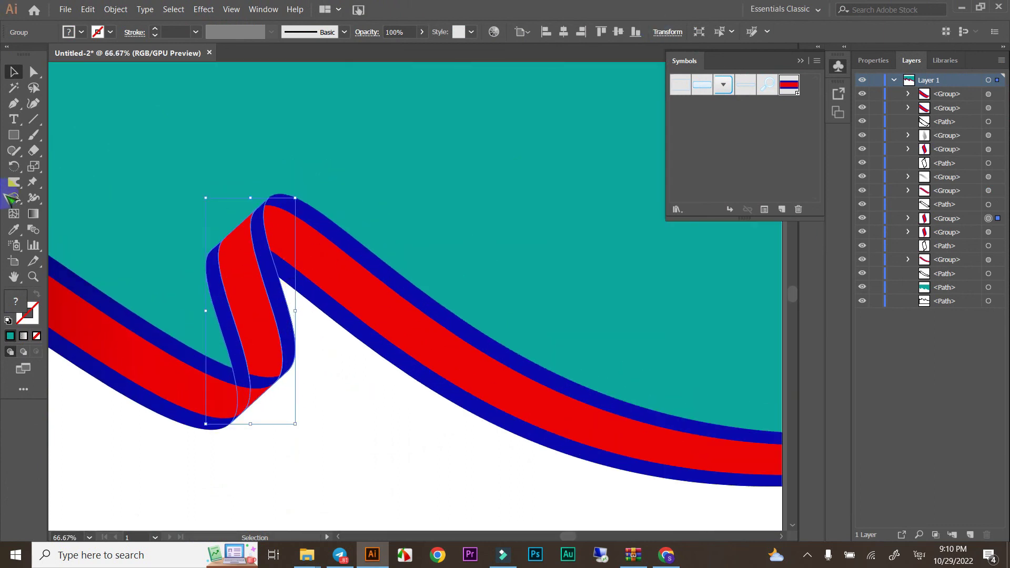
pyautogui.click(33, 213)
# - Fill the fold copy with a reversed gradient, midpoint moved to about 50%
pyautogui.click(578, 194)
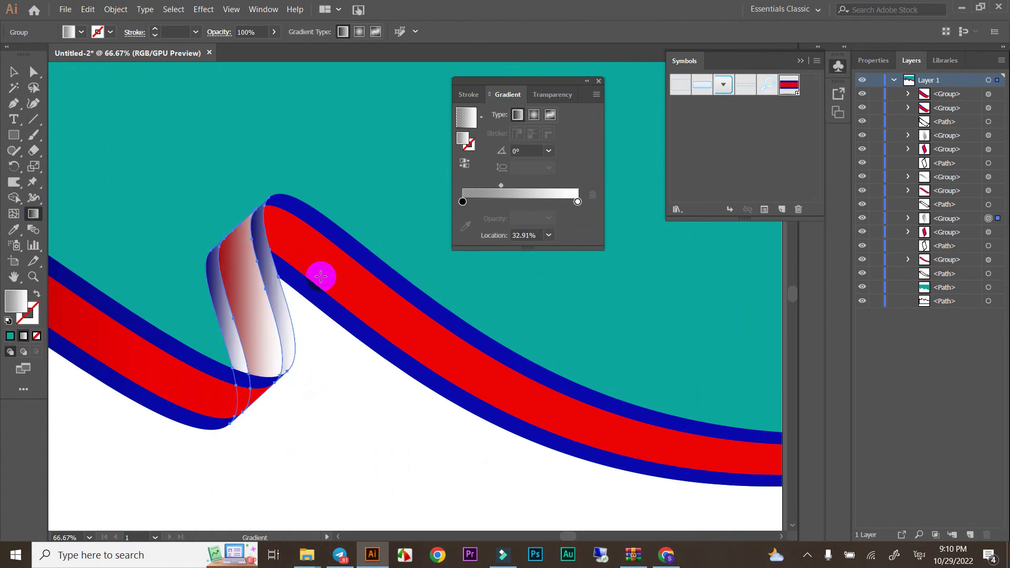
pyautogui.click(464, 163)
pyautogui.click(238, 353)
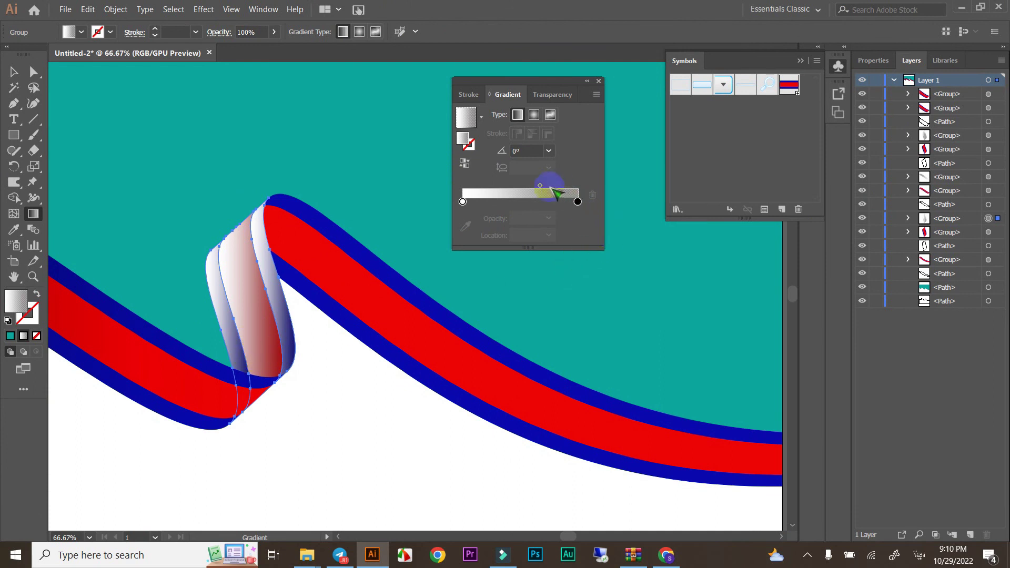
pyautogui.moveTo(540, 186); pyautogui.dragTo(521, 187)
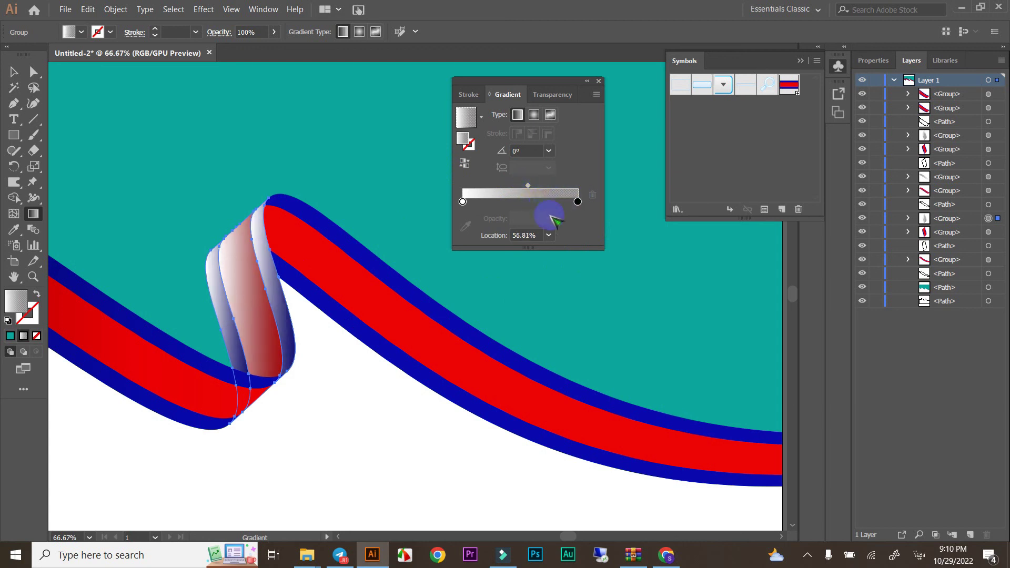
# - Set the gradient's right end stop to 50% opacity
pyautogui.click(577, 202)
pyautogui.click(548, 217)
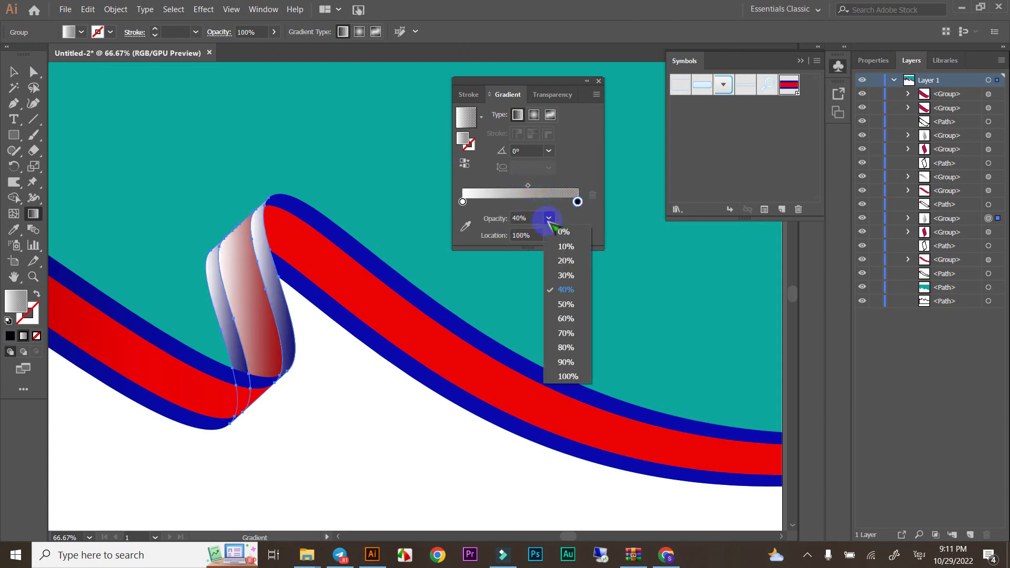
pyautogui.click(569, 303)
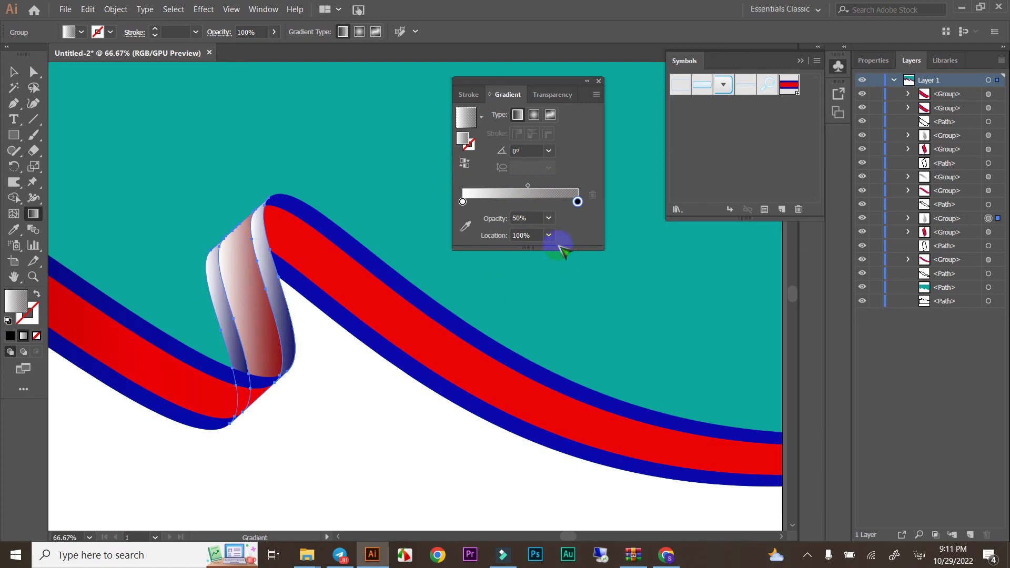
pyautogui.click(548, 218)
pyautogui.click(562, 279)
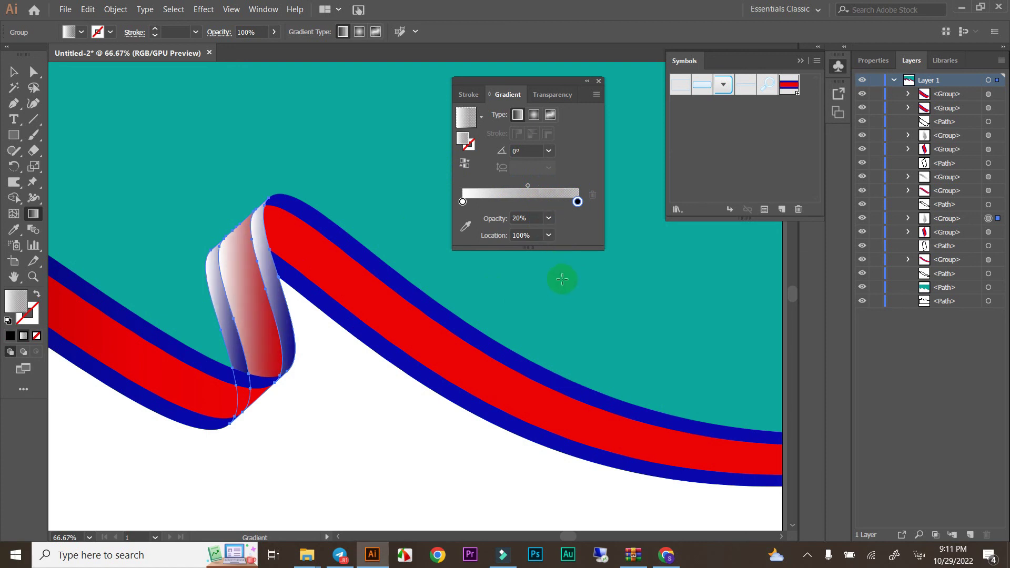
pyautogui.click(549, 218)
pyautogui.click(569, 304)
pyautogui.click(548, 217)
pyautogui.click(572, 302)
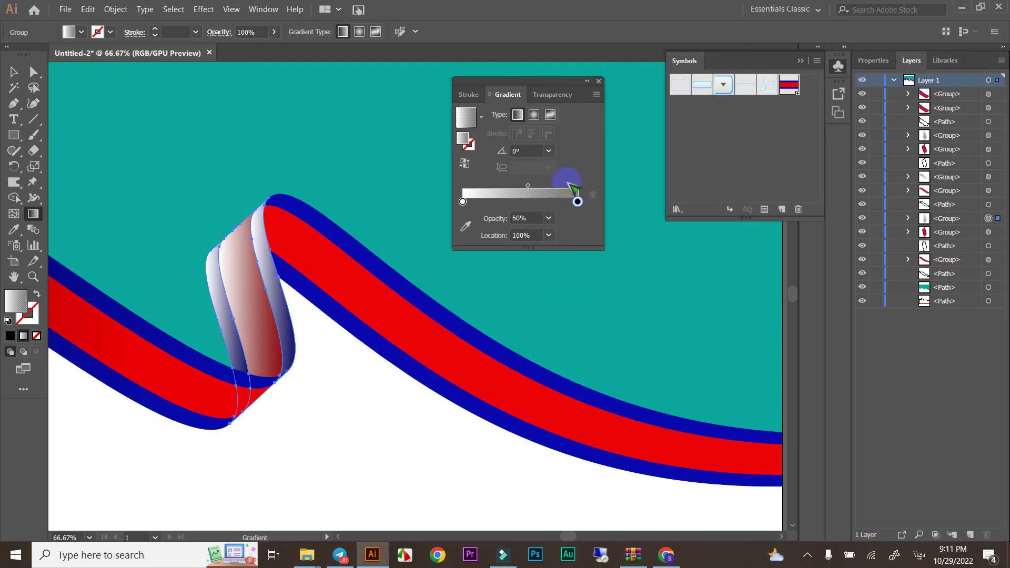
# - Blend the fold's gradient overlay in Multiply mode
pyautogui.click(553, 95)
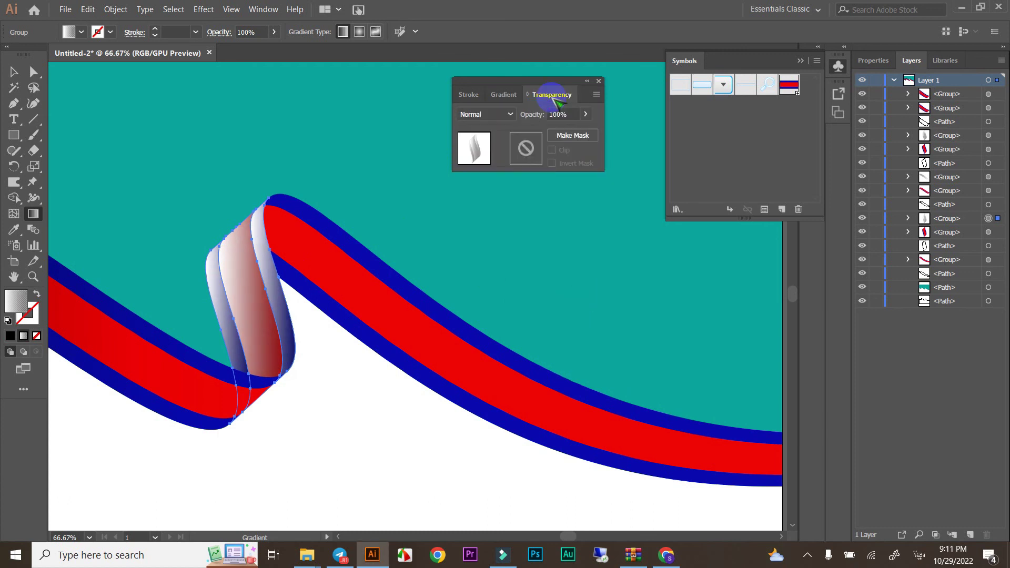
pyautogui.click(499, 114)
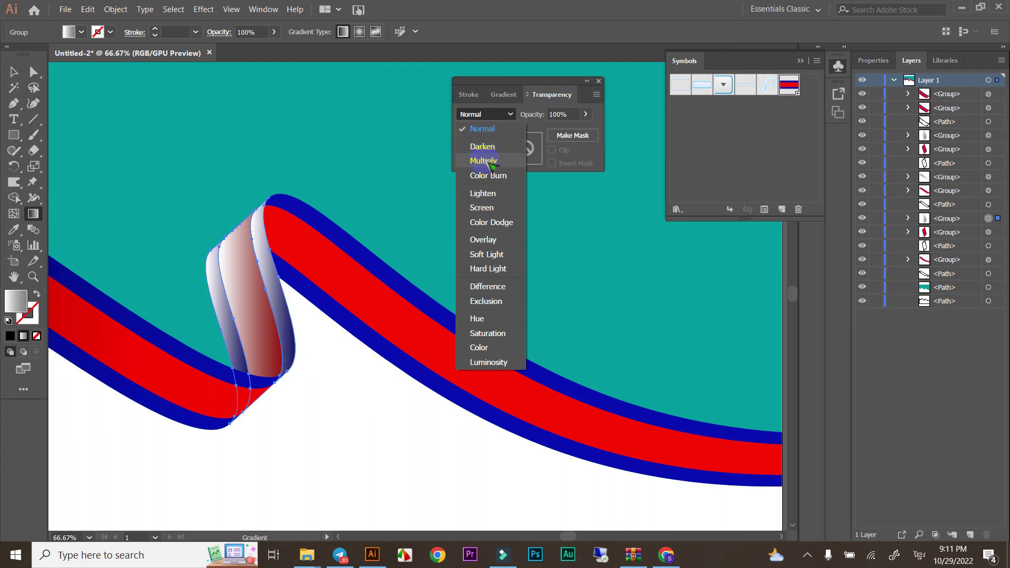
pyautogui.click(483, 161)
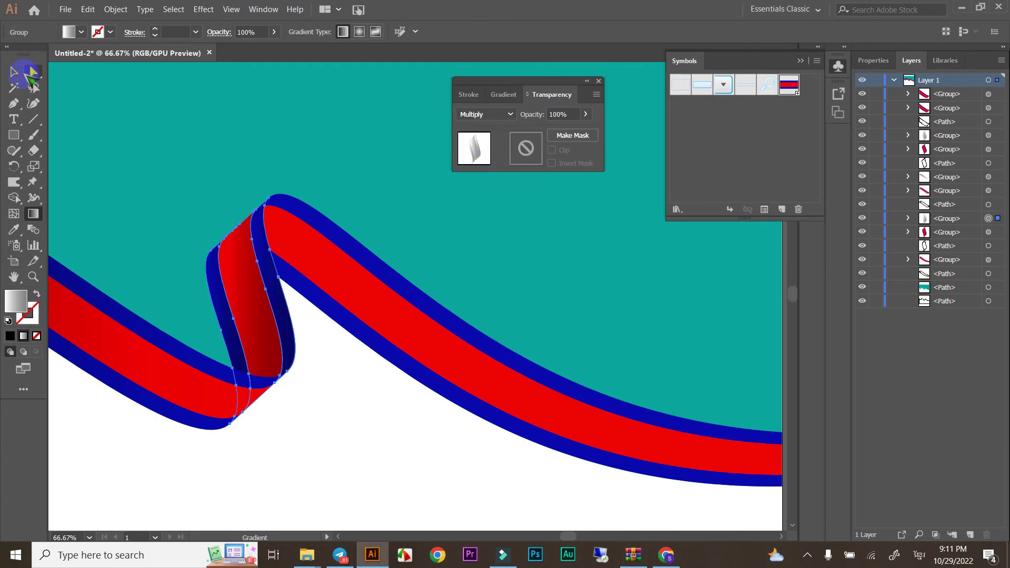
pyautogui.click(13, 71)
# - Zoom around the artwork and select the long right ribbon section
pyautogui.click(231, 139)
pyautogui.scroll(-4, 265, 172)
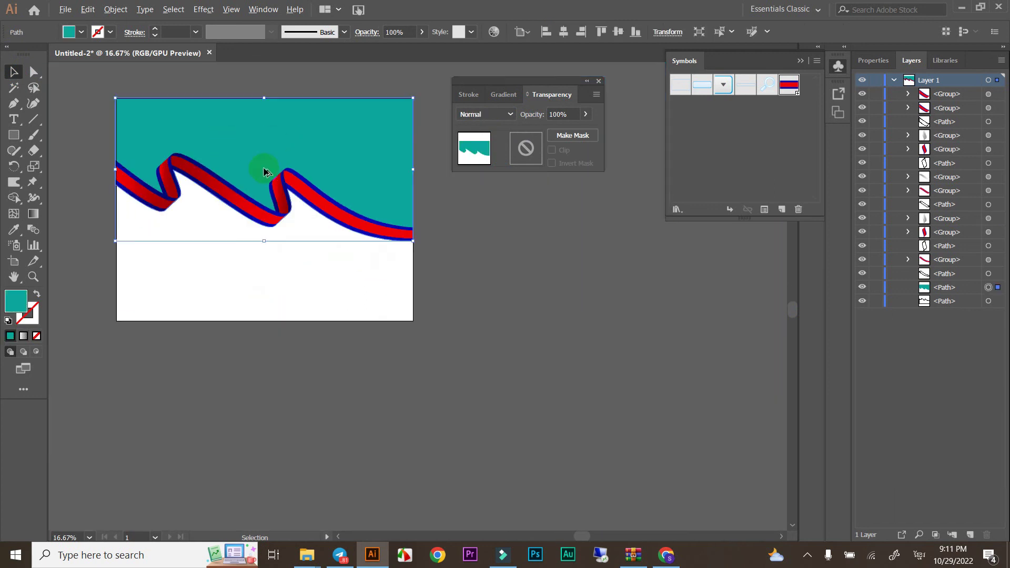
pyautogui.scroll(2, 338, 180)
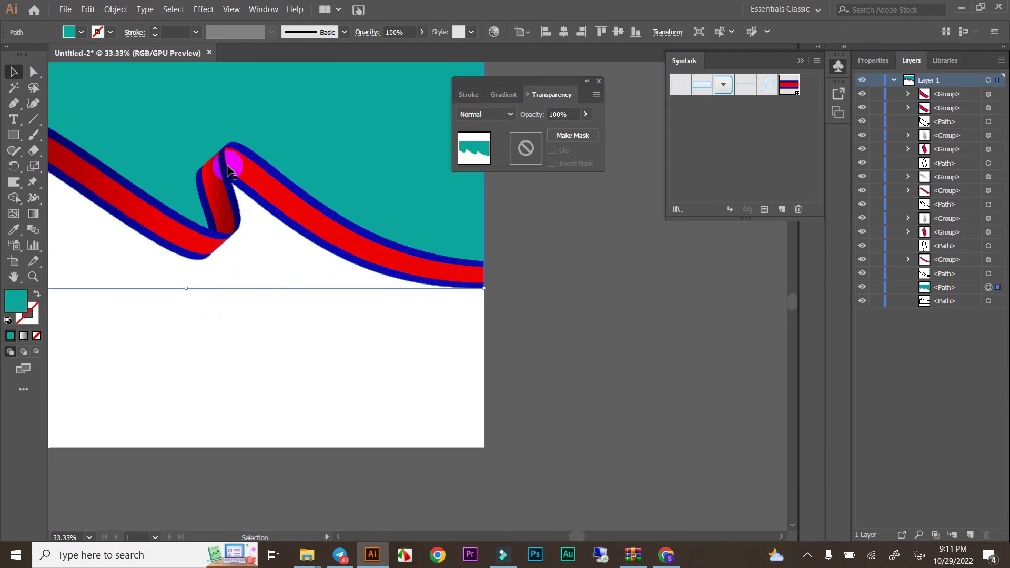
pyautogui.scroll(3, 247, 195)
pyautogui.scroll(-1, 247, 194)
pyautogui.scroll(1, 180, 203)
pyautogui.scroll(2, 232, 198)
pyautogui.scroll(-1, 225, 203)
pyautogui.click(206, 216)
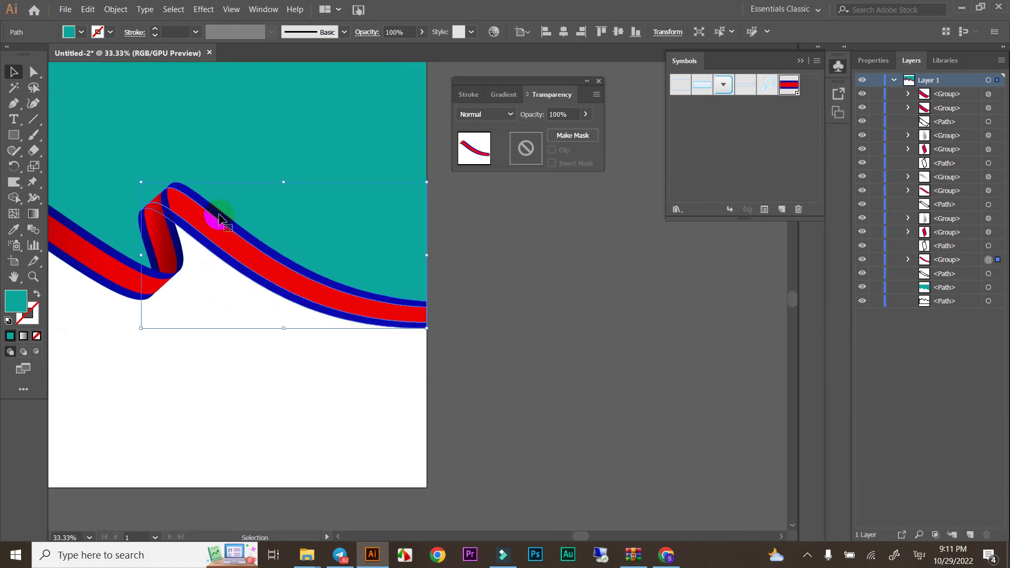
# - Paste a copy behind the right ribbon section with Edit > Paste in Back
pyautogui.scroll(1, 260, 212)
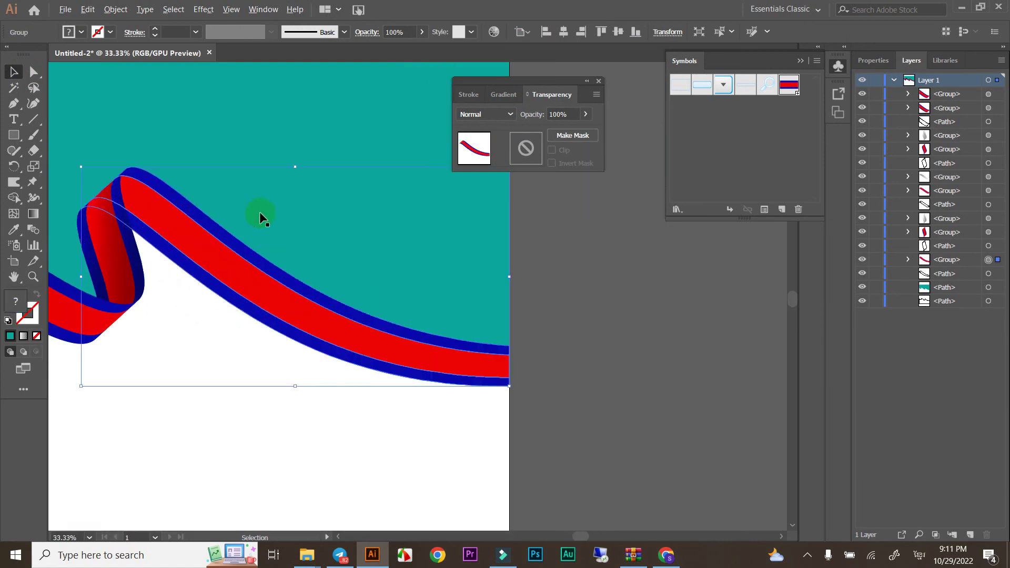
pyautogui.scroll(-1, 260, 211)
pyautogui.scroll(1, 273, 242)
pyautogui.scroll(-1, 226, 221)
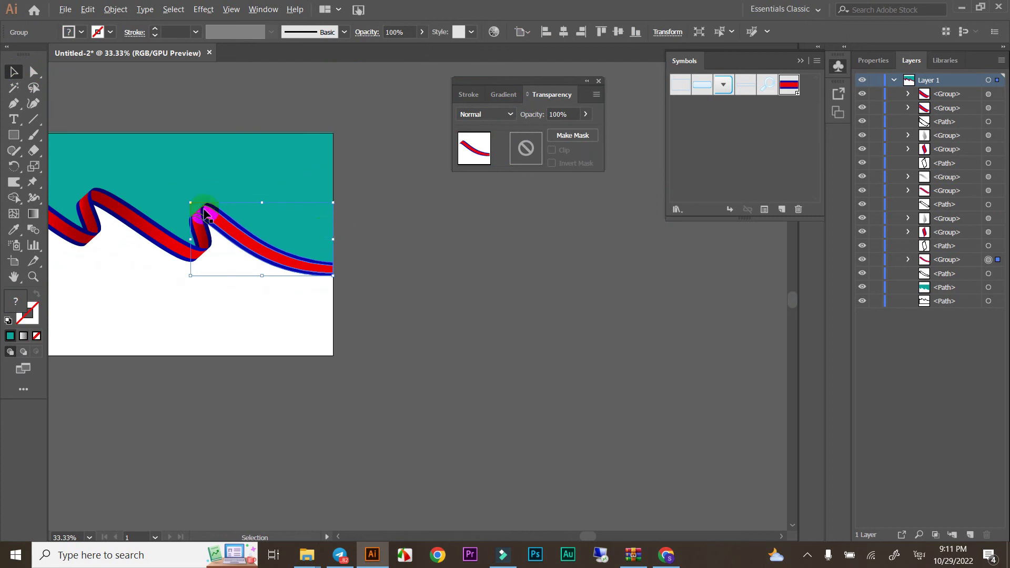
pyautogui.scroll(2, 237, 221)
pyautogui.scroll(-1, 236, 221)
pyautogui.scroll(-1, 238, 222)
pyautogui.click(88, 9)
pyautogui.click(92, 13)
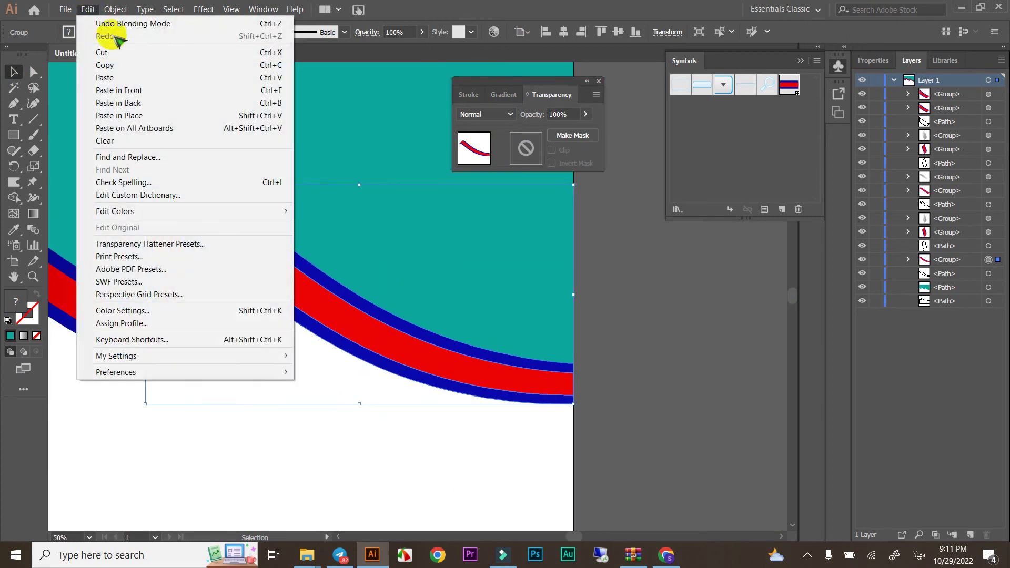
pyautogui.click(142, 103)
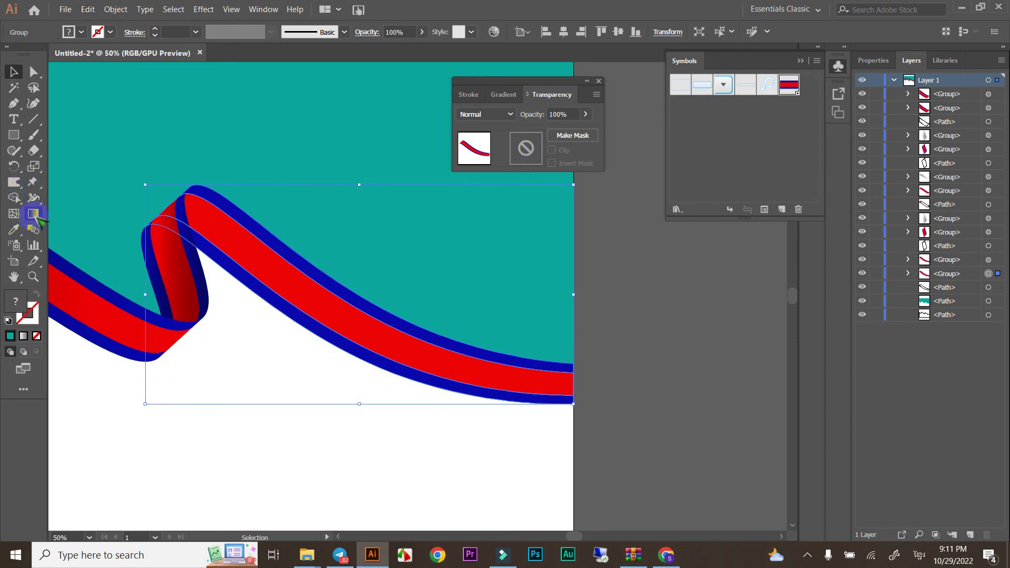
# - Reselect the long right ribbon section after clicking the background and deselecting
pyautogui.click(292, 124)
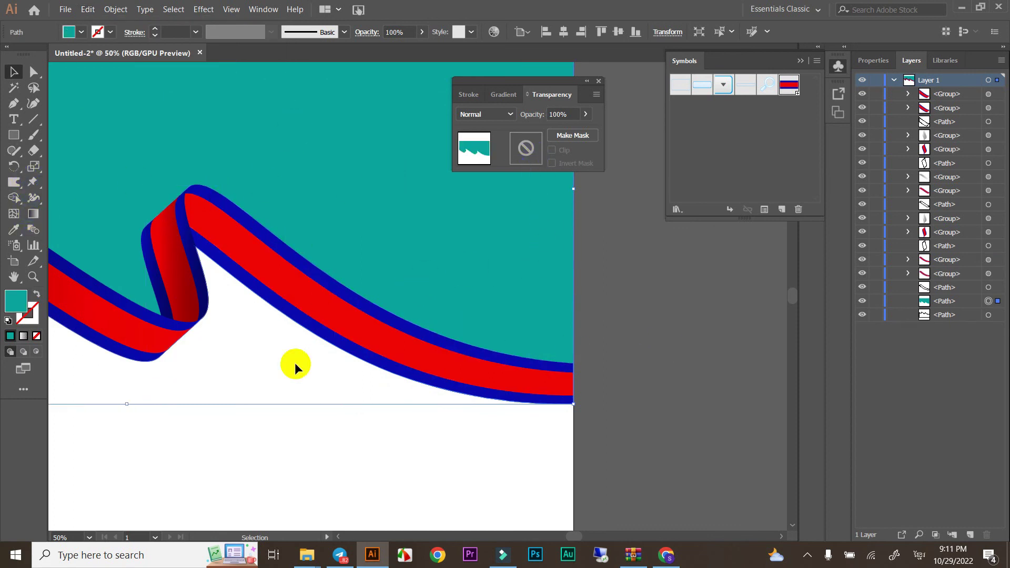
pyautogui.click(271, 291)
pyautogui.click(405, 344)
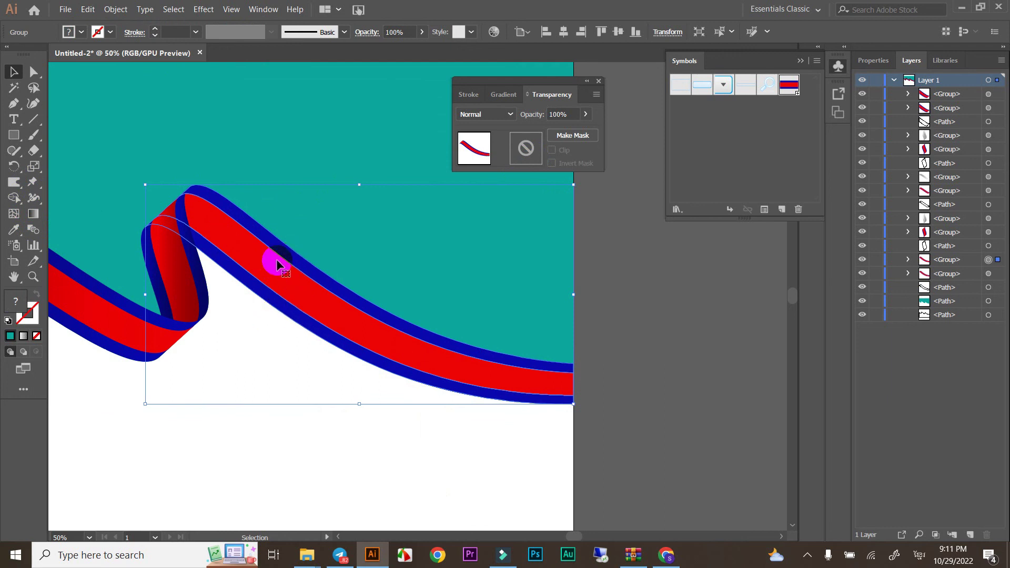
pyautogui.click(305, 427)
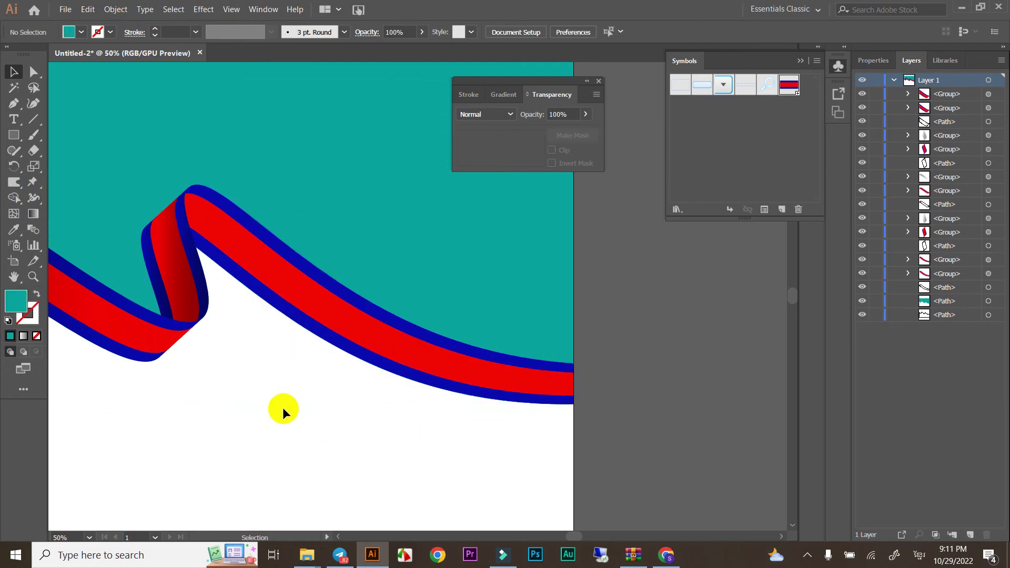
pyautogui.click(289, 271)
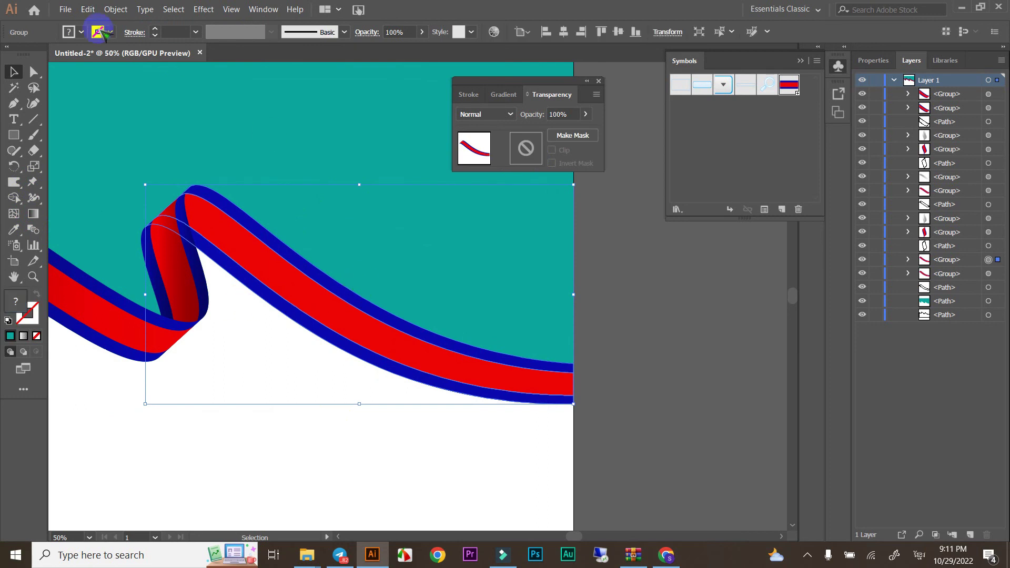
pyautogui.click(32, 216)
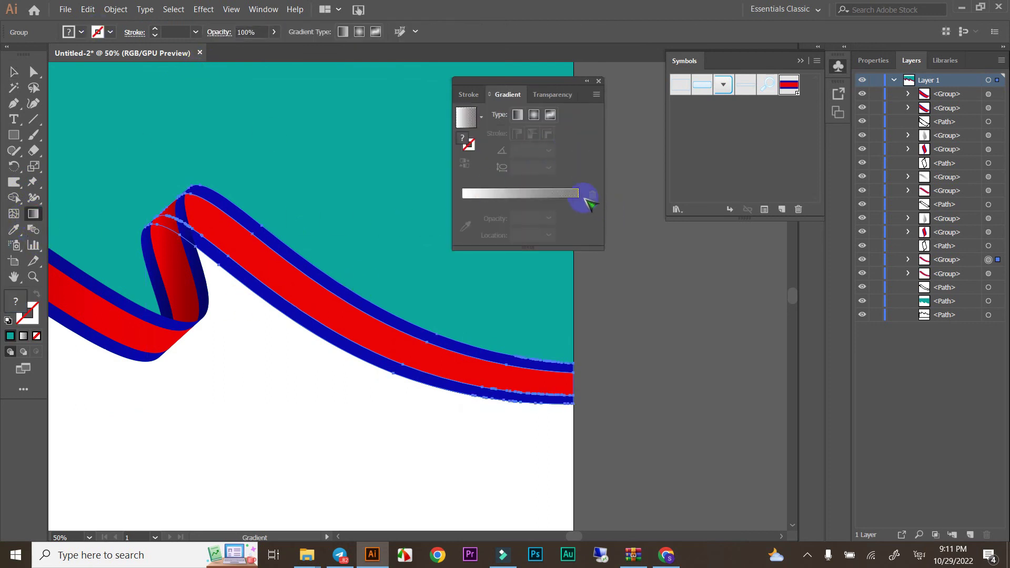
# - Fill the right section with a gradient whose left stop is black at 40% opacity
pyautogui.click(578, 195)
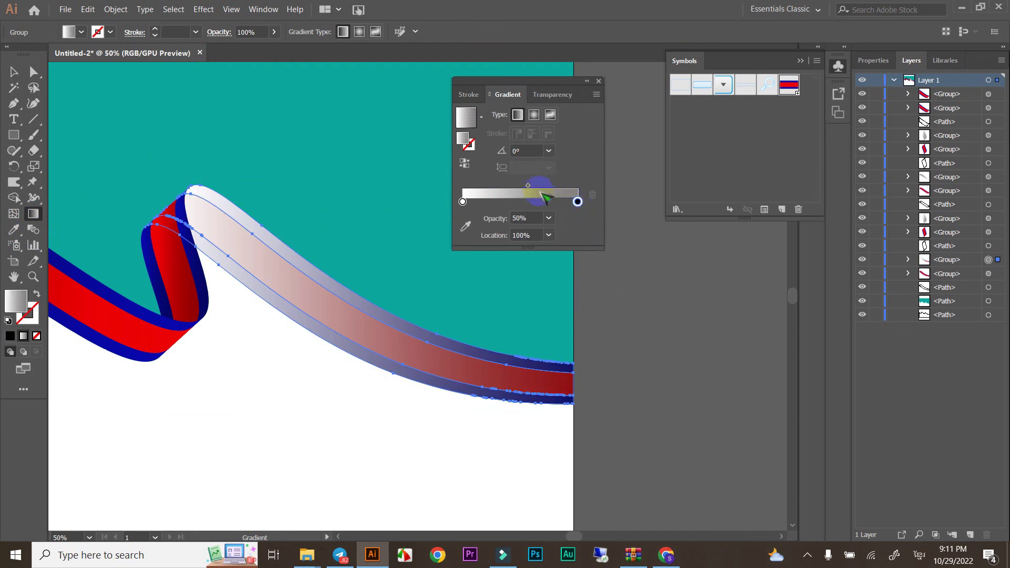
pyautogui.moveTo(463, 201); pyautogui.dragTo(533, 202)
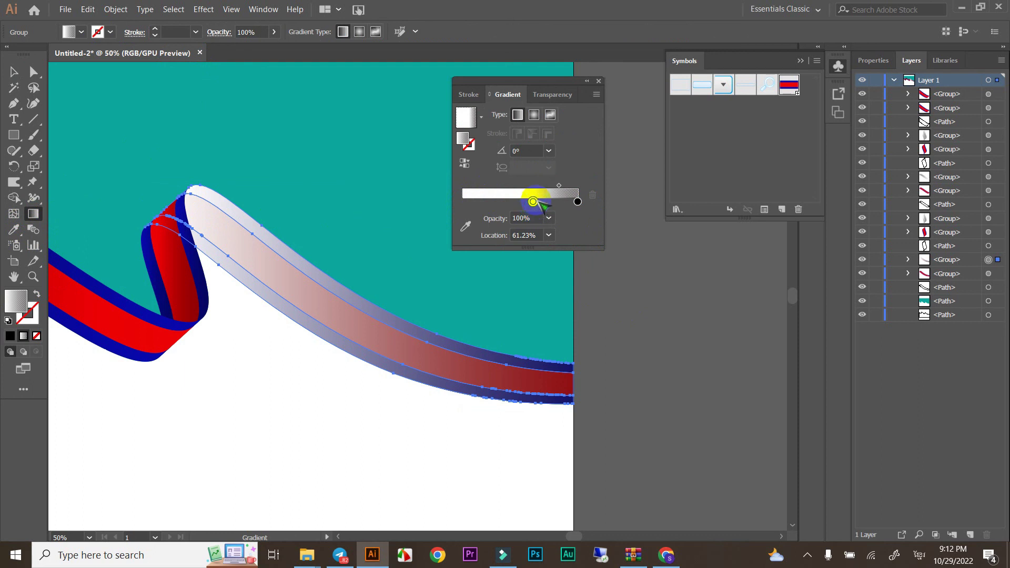
pyautogui.click(533, 202)
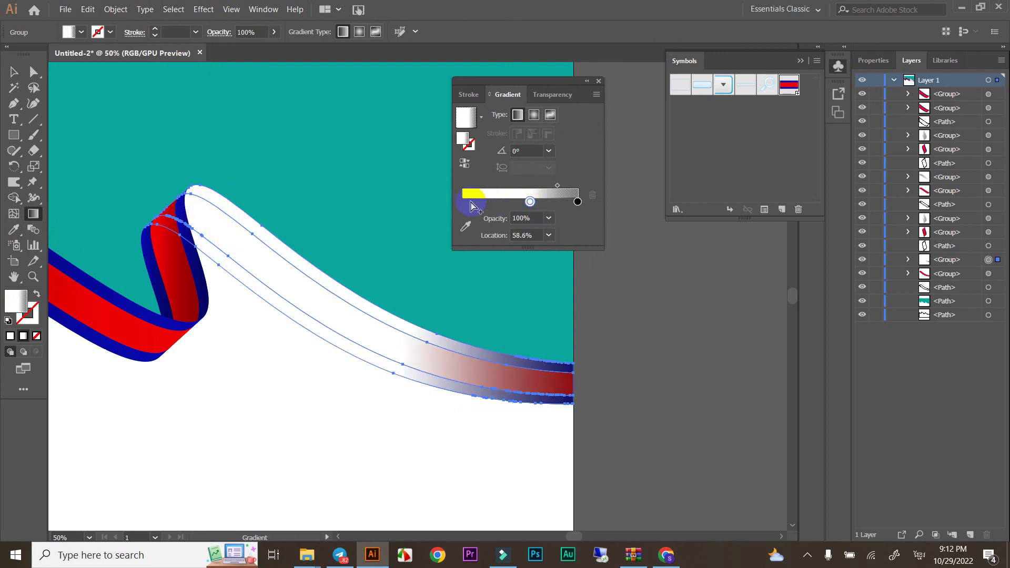
pyautogui.moveTo(530, 202); pyautogui.dragTo(465, 202)
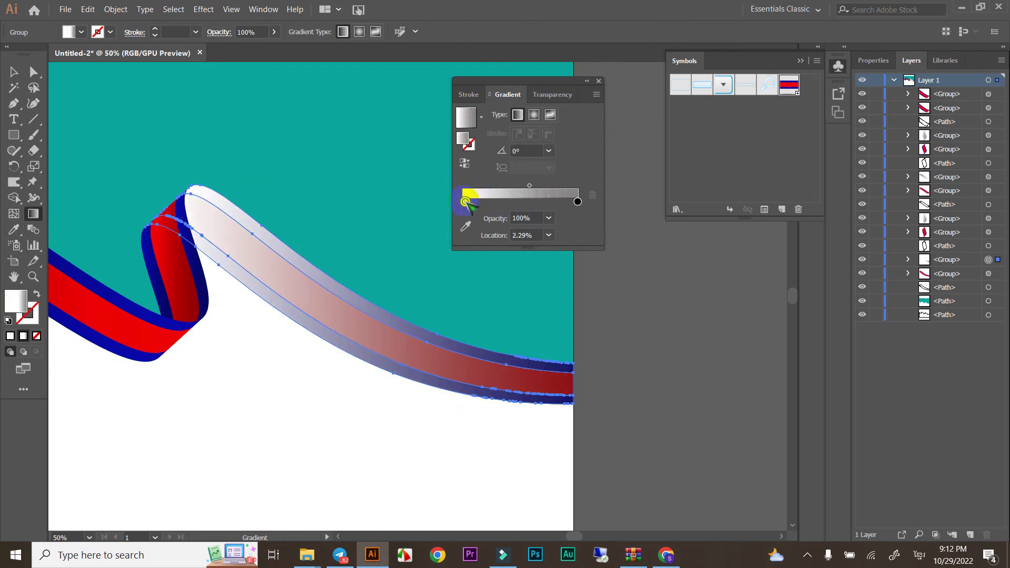
pyautogui.doubleClick(465, 201)
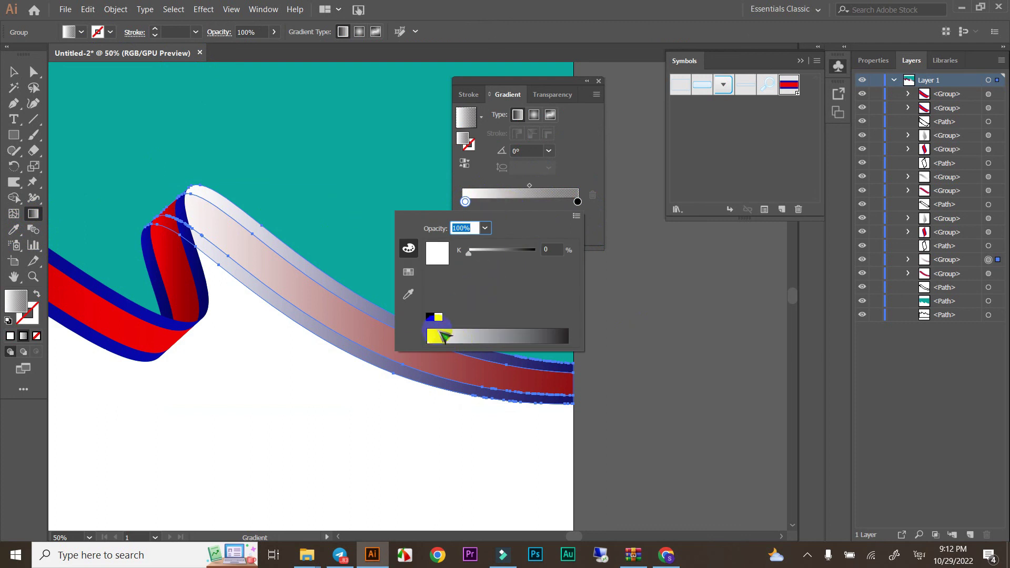
pyautogui.click(431, 318)
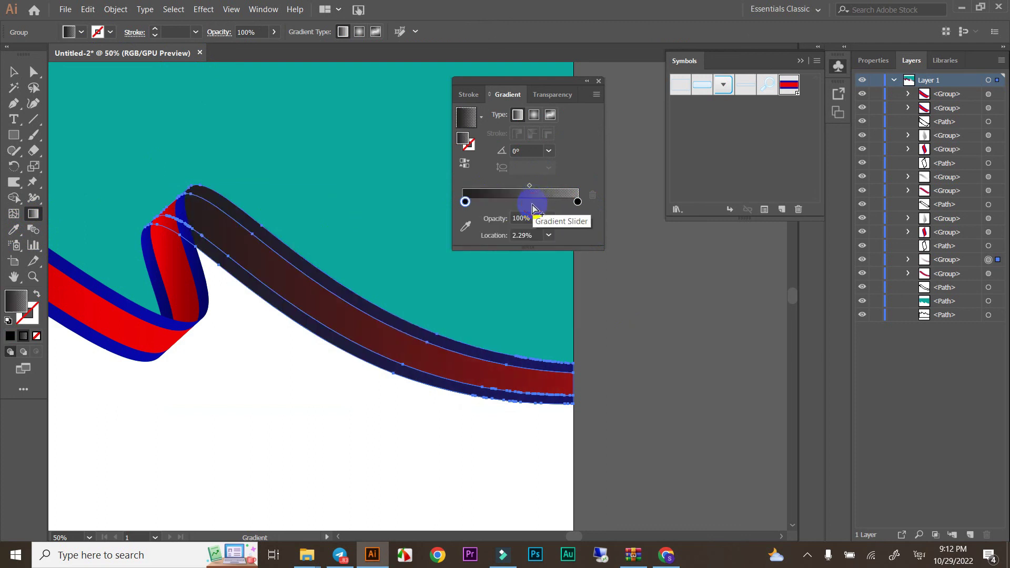
pyautogui.click(549, 218)
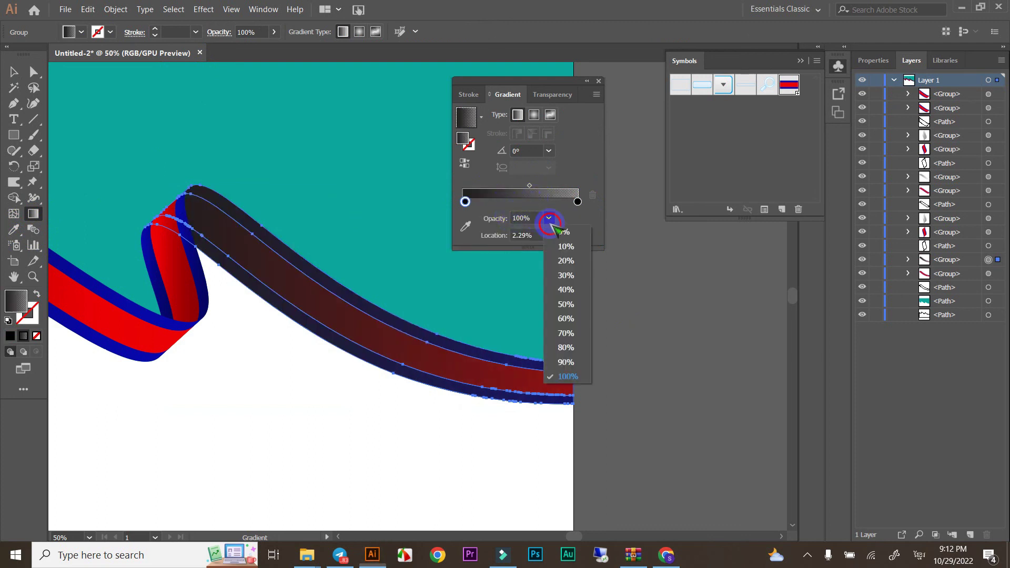
pyautogui.click(577, 291)
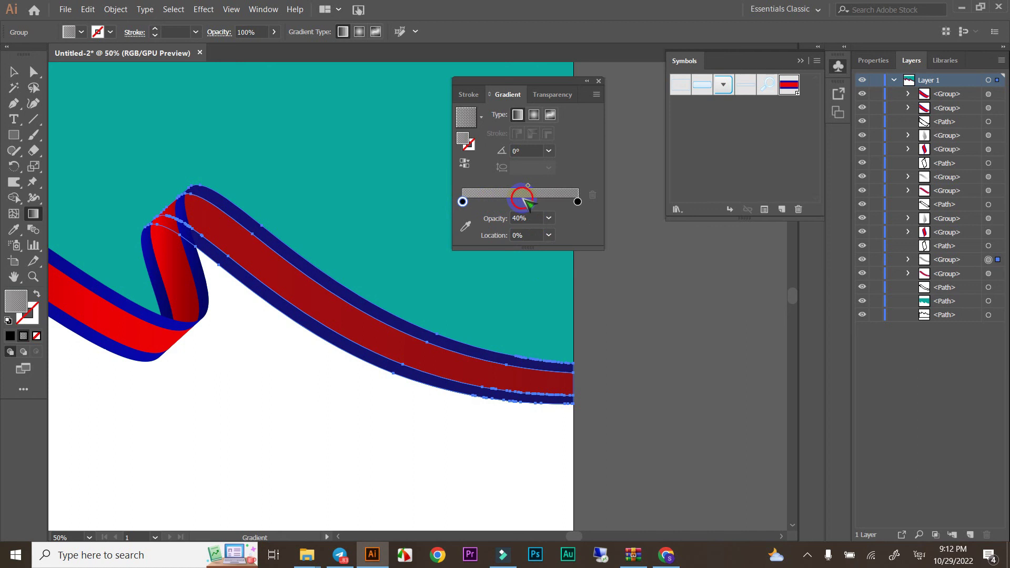
# - Add a middle gradient stop near 56% and open its colour settings
pyautogui.click(527, 186)
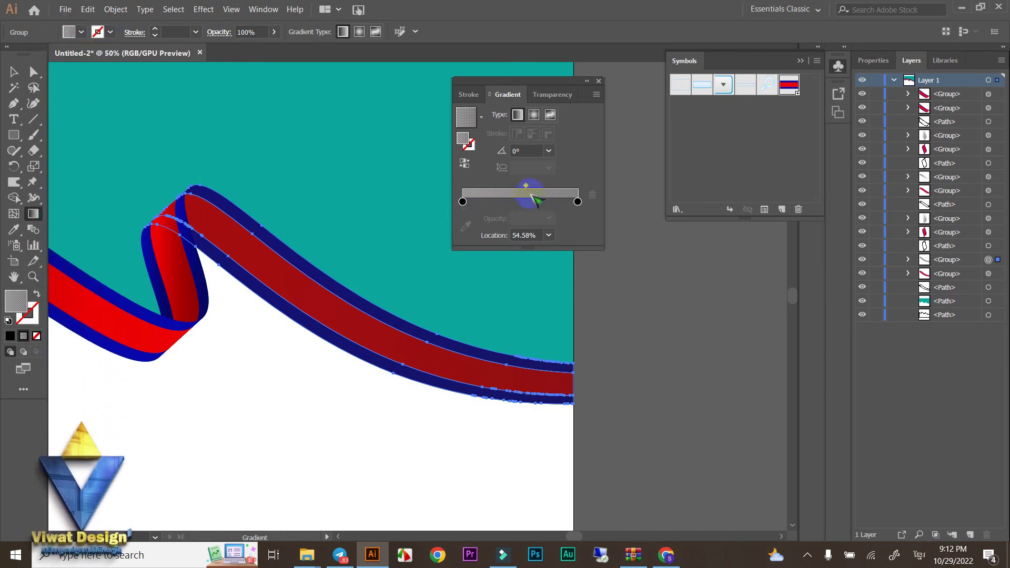
pyautogui.click(463, 201)
pyautogui.click(526, 202)
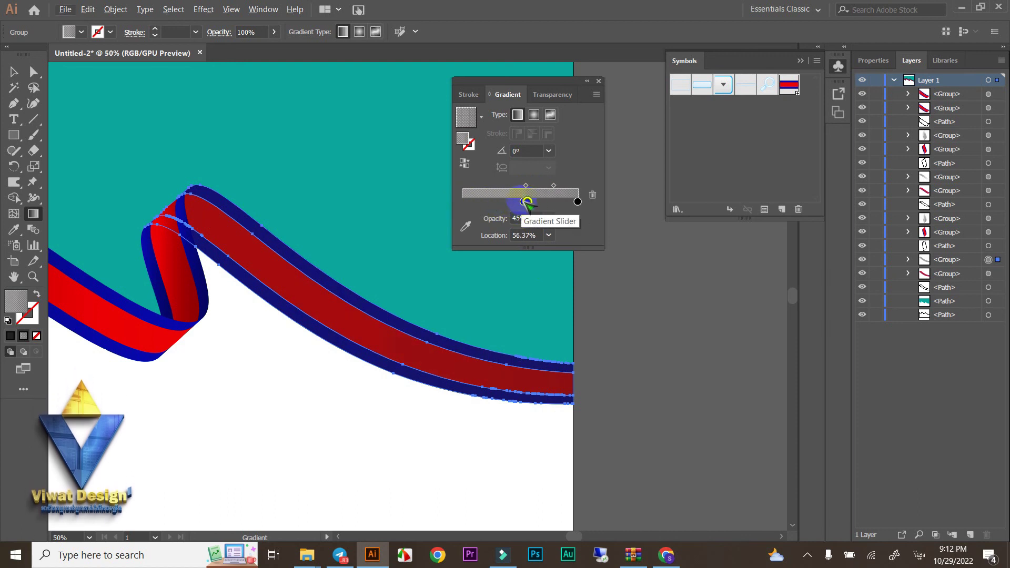
pyautogui.click(445, 215)
pyautogui.click(462, 201)
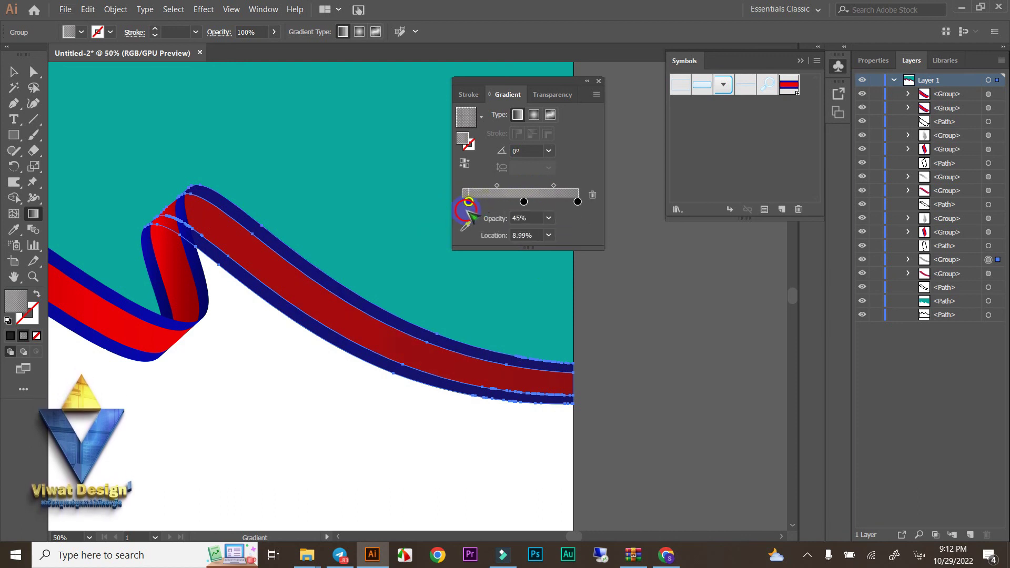
pyautogui.click(531, 198)
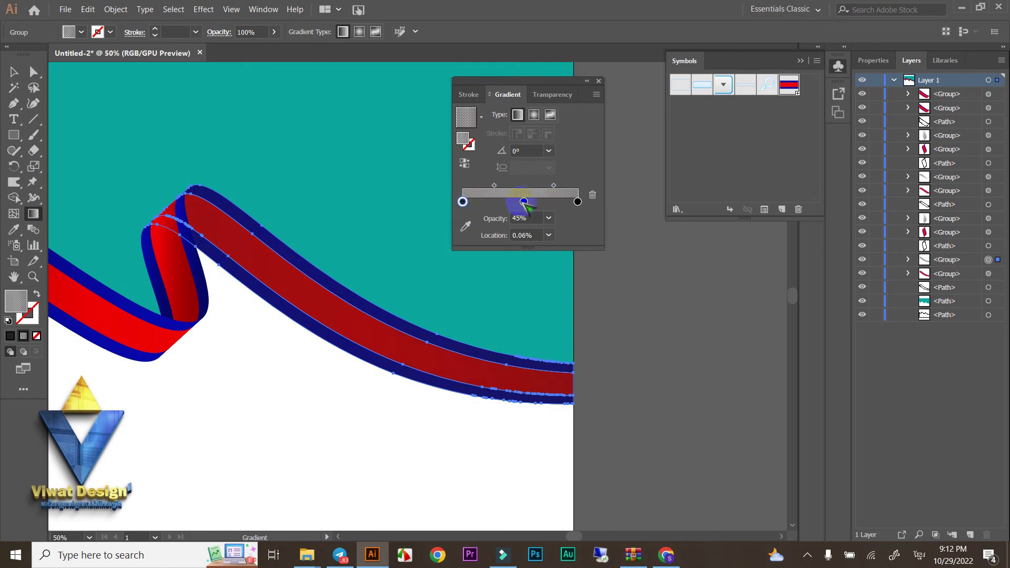
pyautogui.doubleClick(523, 201)
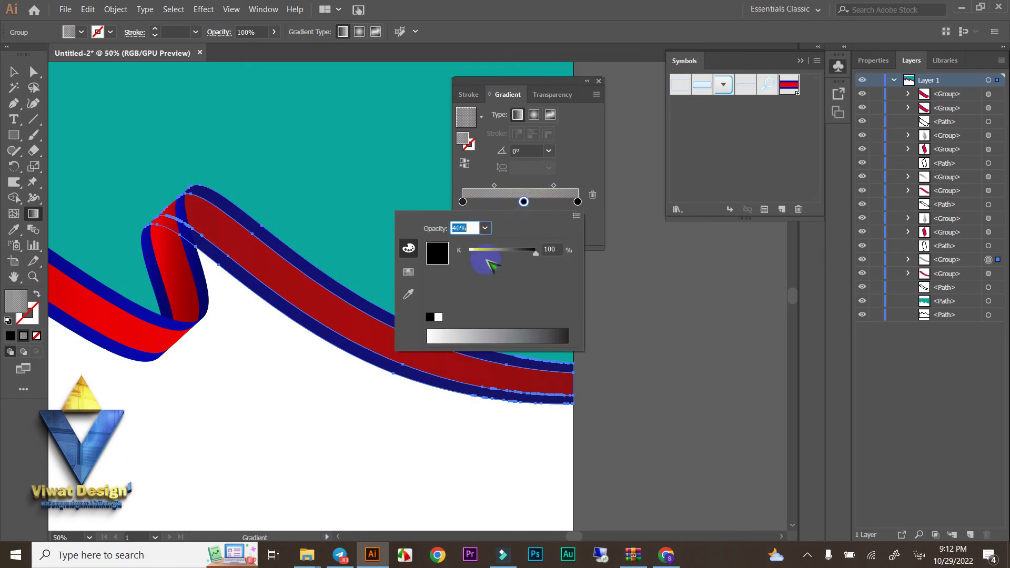
# - Make the middle stop white and shift both gradient midpoints outward
pyautogui.click(440, 318)
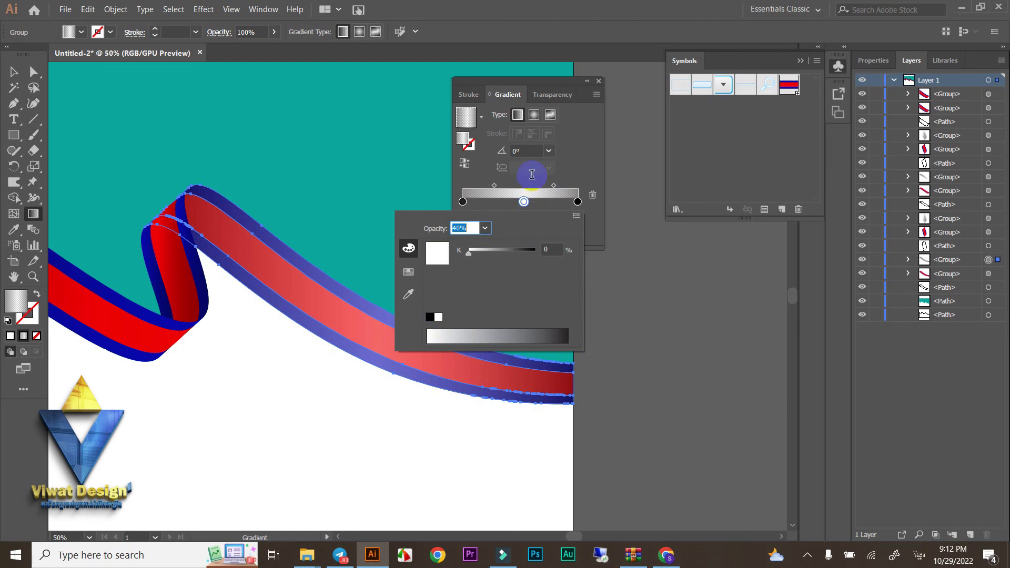
pyautogui.click(579, 167)
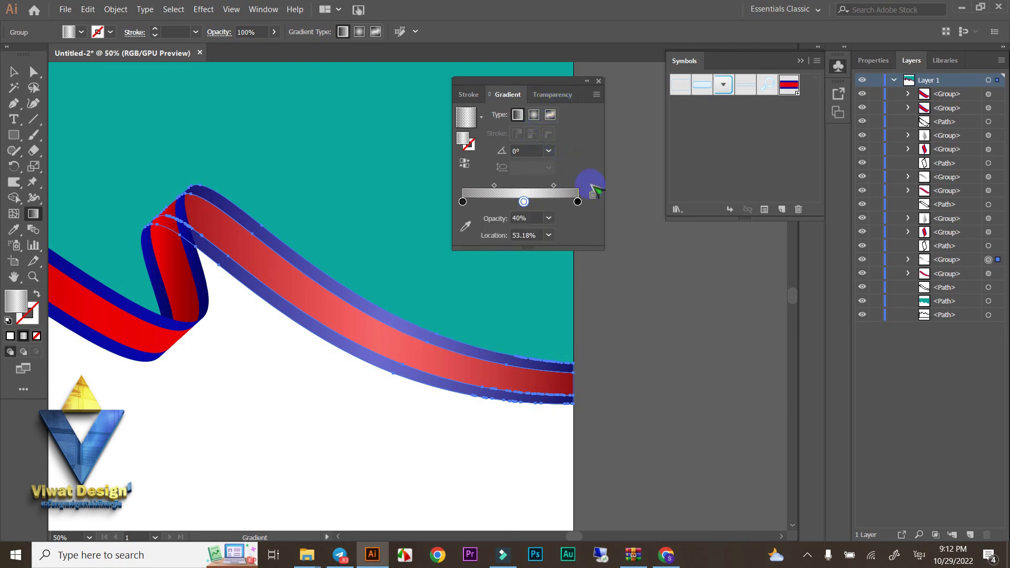
pyautogui.scroll(-2, 251, 299)
pyautogui.scroll(-1, 251, 299)
pyautogui.scroll(1, 251, 299)
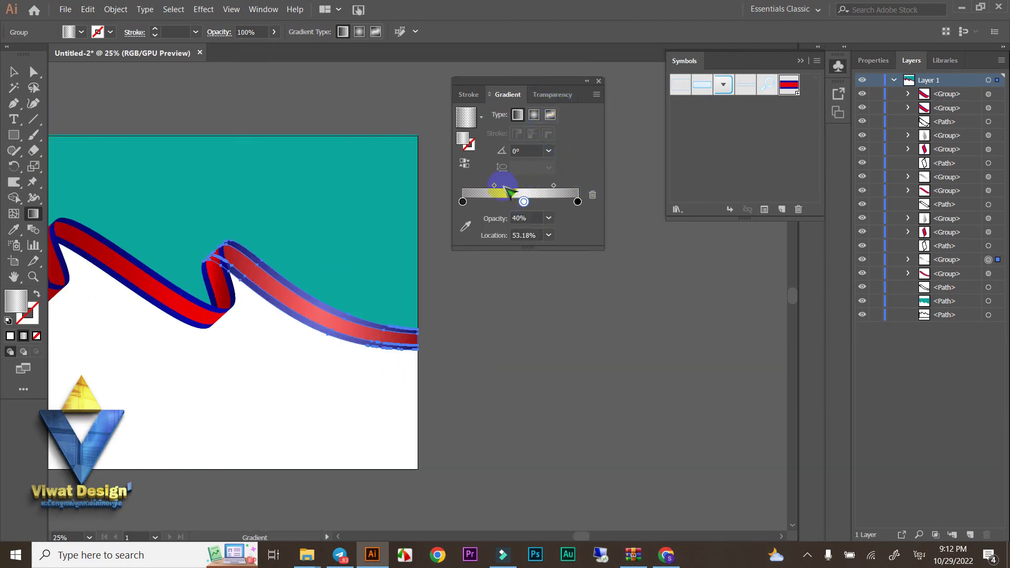
pyautogui.moveTo(493, 185); pyautogui.dragTo(485, 186)
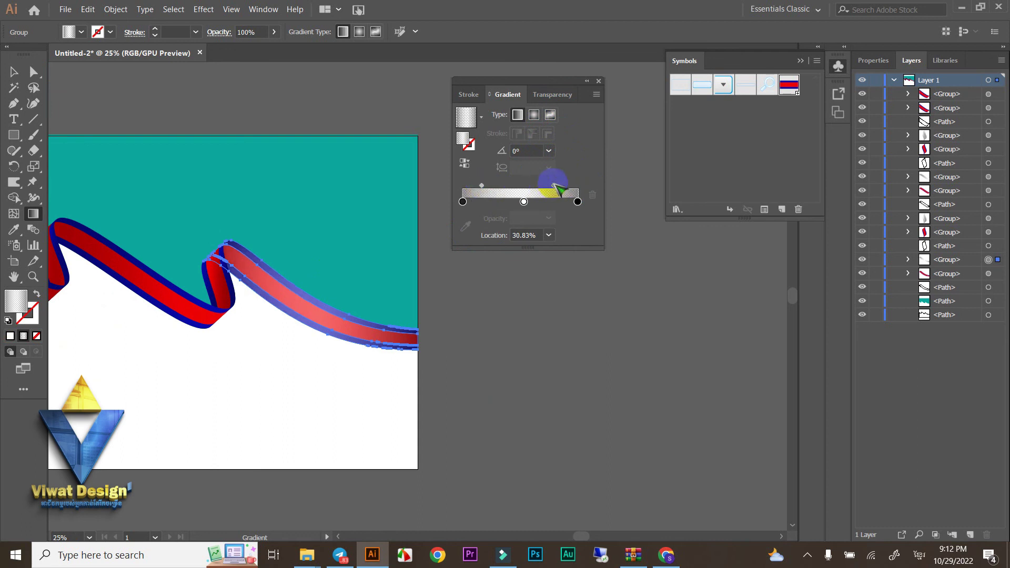
pyautogui.moveTo(556, 187); pyautogui.dragTo(565, 187)
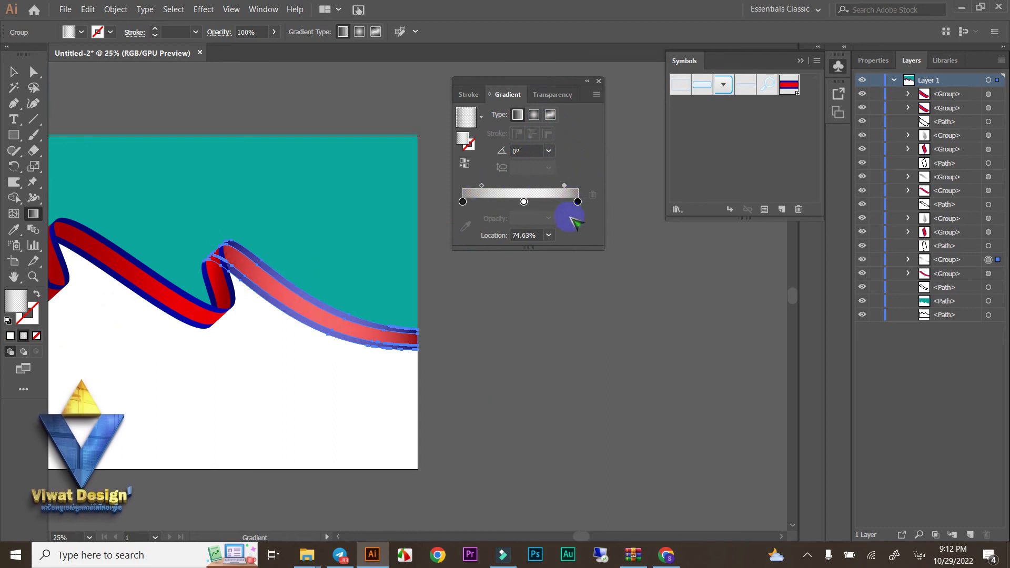
# - Set the left stop to 40% opacity and the middle stop to 70%
pyautogui.click(577, 201)
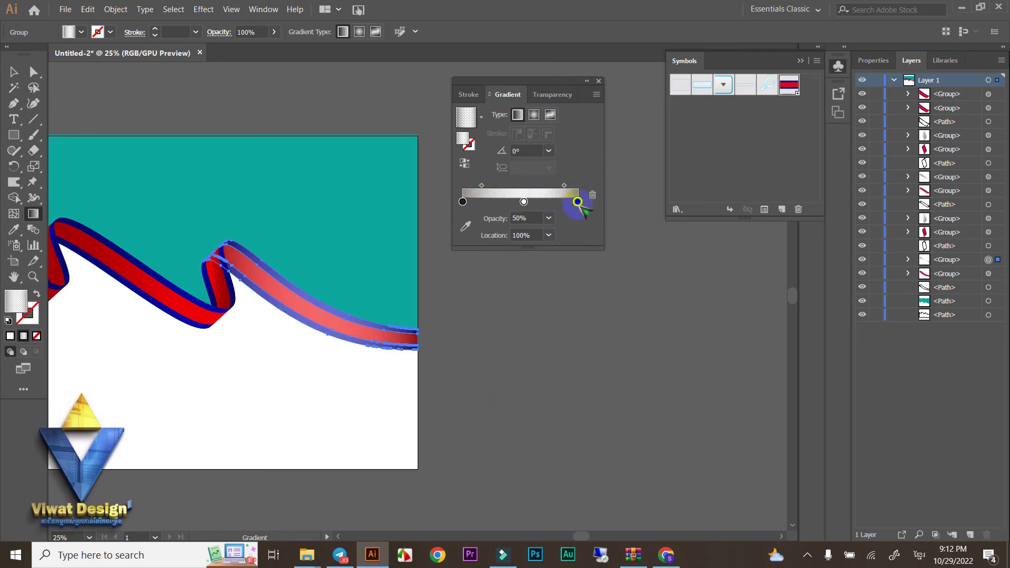
pyautogui.click(462, 201)
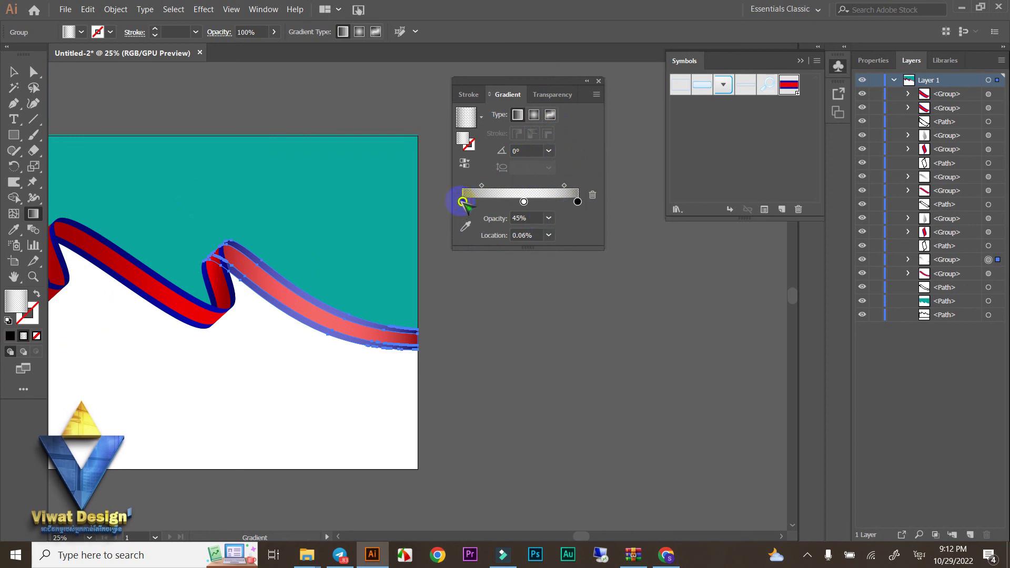
pyautogui.click(548, 218)
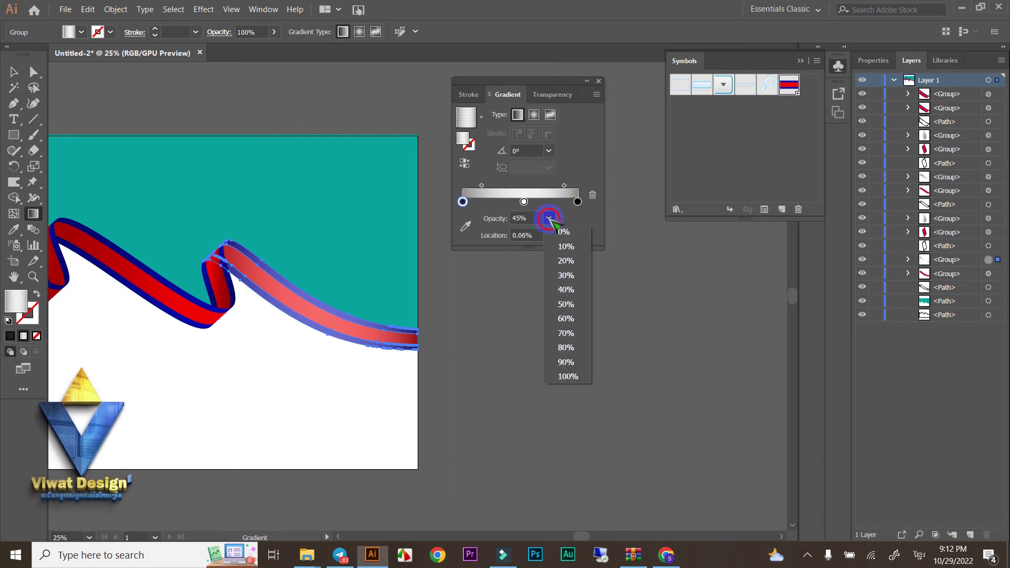
pyautogui.click(571, 290)
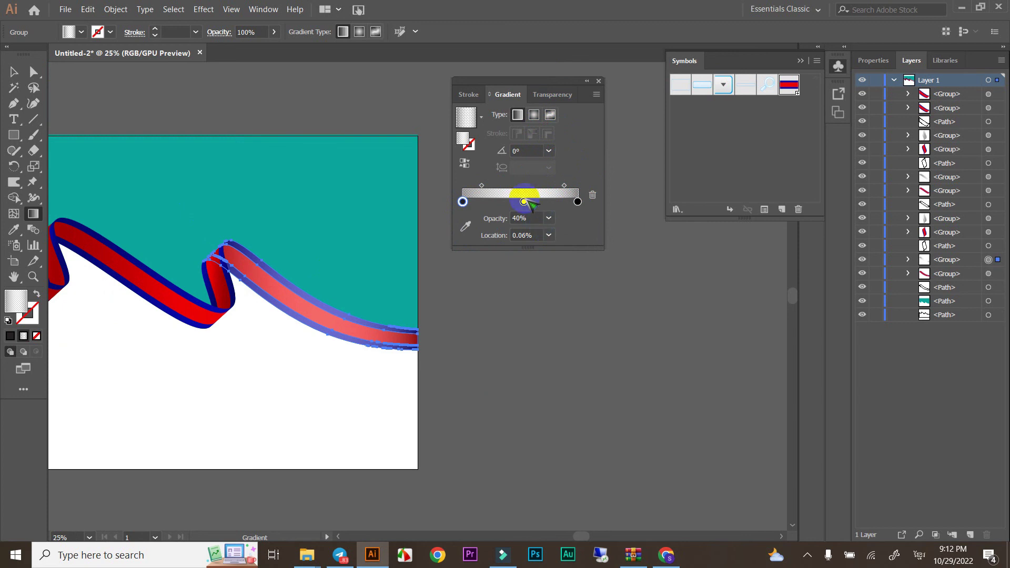
pyautogui.click(523, 202)
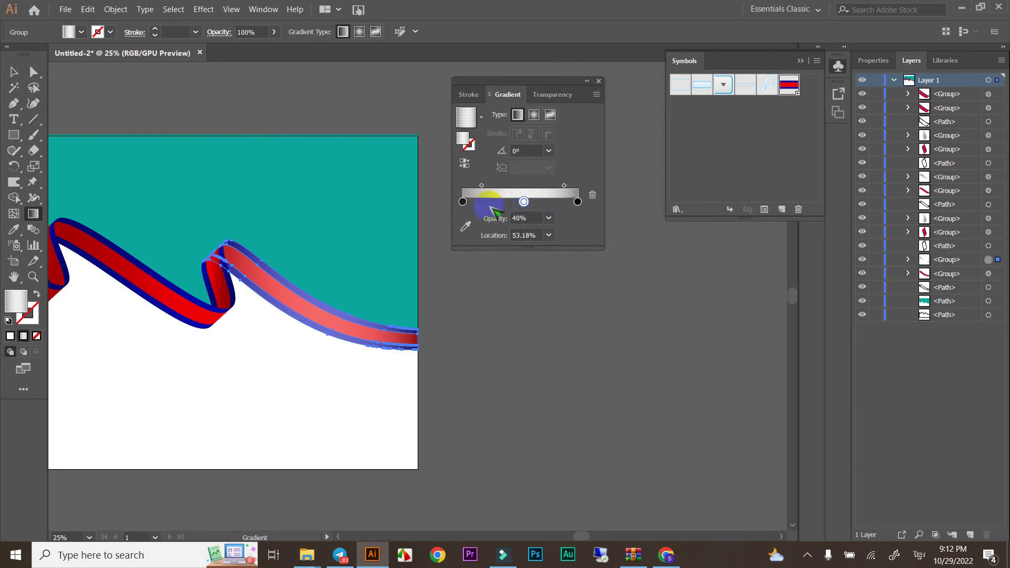
pyautogui.click(548, 217)
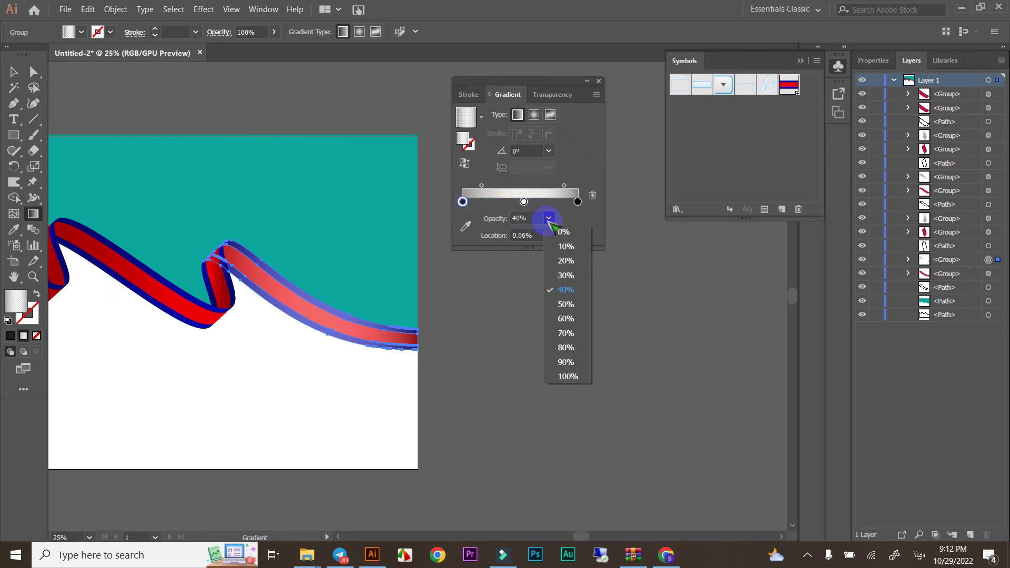
pyautogui.click(564, 305)
pyautogui.click(523, 201)
pyautogui.click(549, 217)
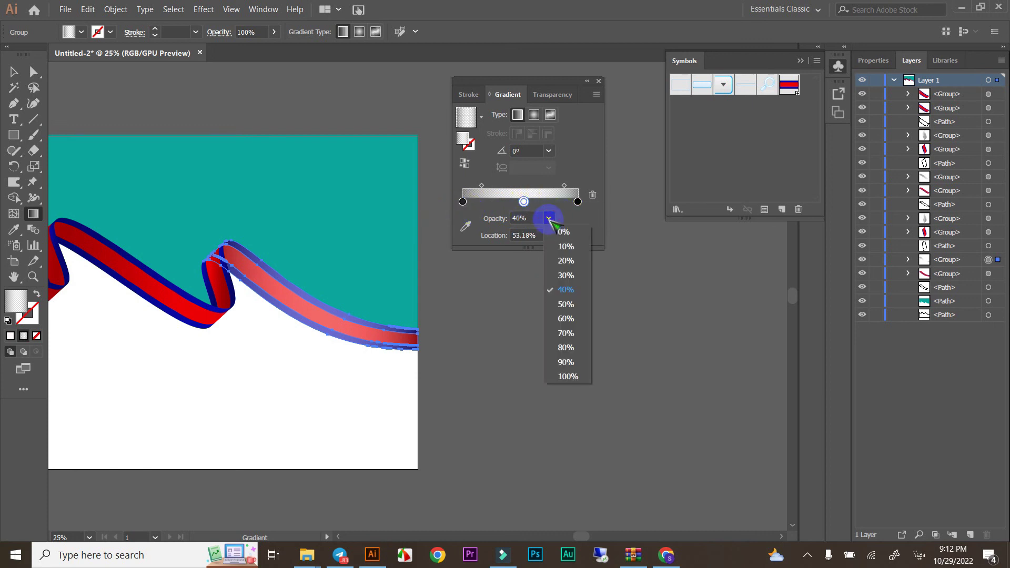
pyautogui.click(570, 335)
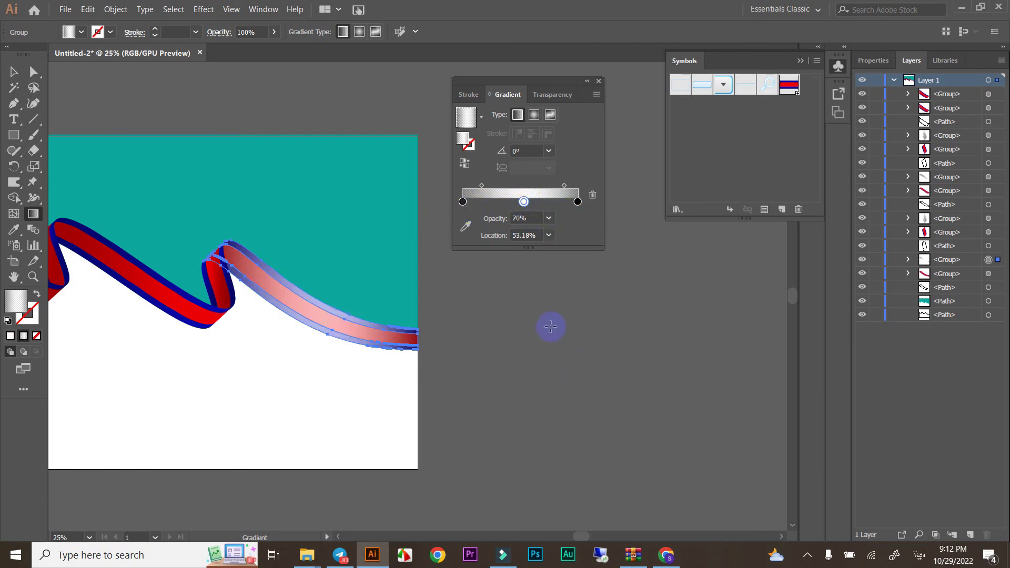
# - Blend the right section's overlay in Multiply, then deselect to check the shading
pyautogui.click(551, 95)
pyautogui.click(485, 114)
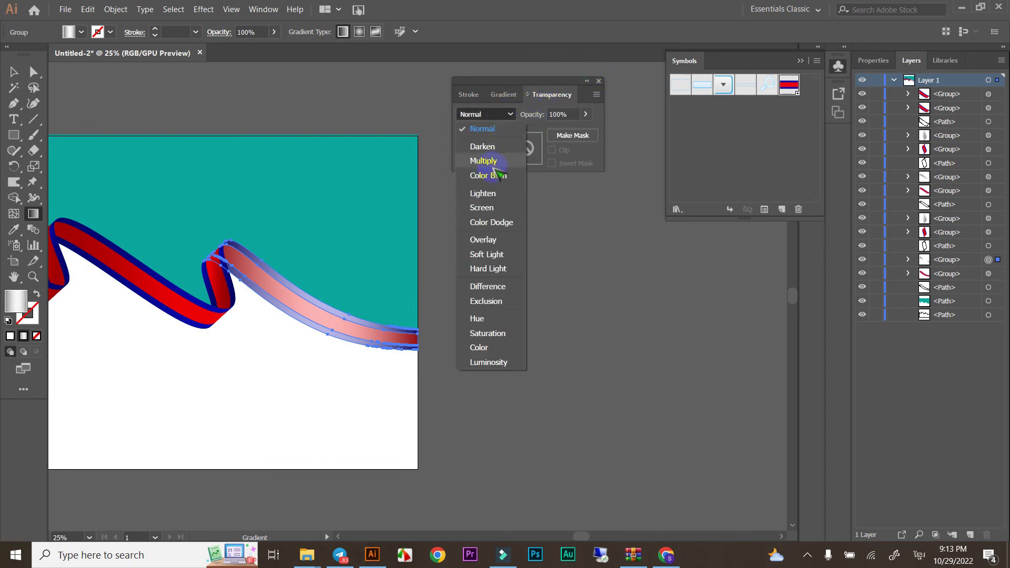
pyautogui.click(480, 157)
pyautogui.click(13, 72)
pyautogui.click(641, 280)
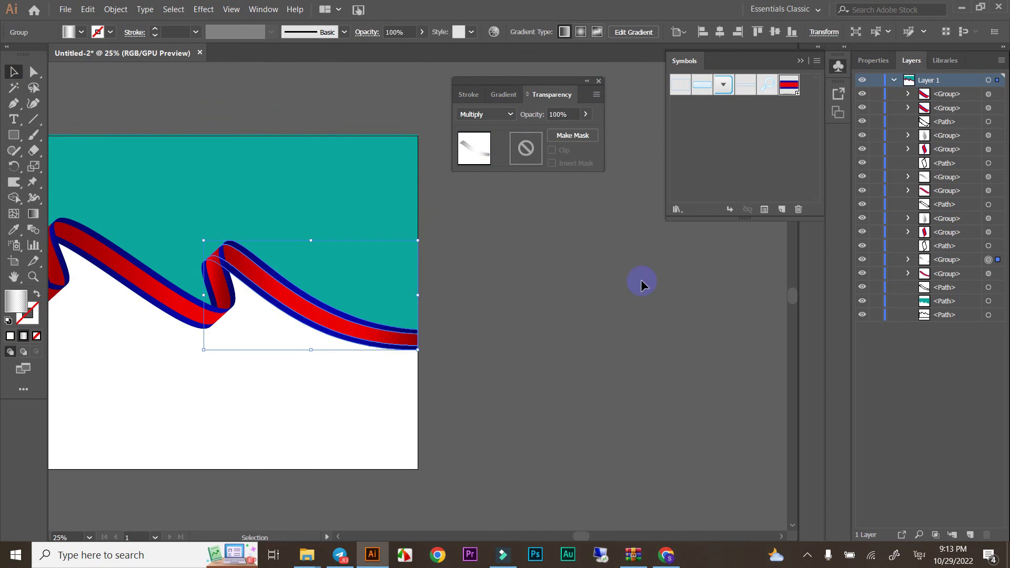
pyautogui.scroll(-3, 640, 279)
pyautogui.scroll(1, 617, 289)
pyautogui.scroll(1, 503, 220)
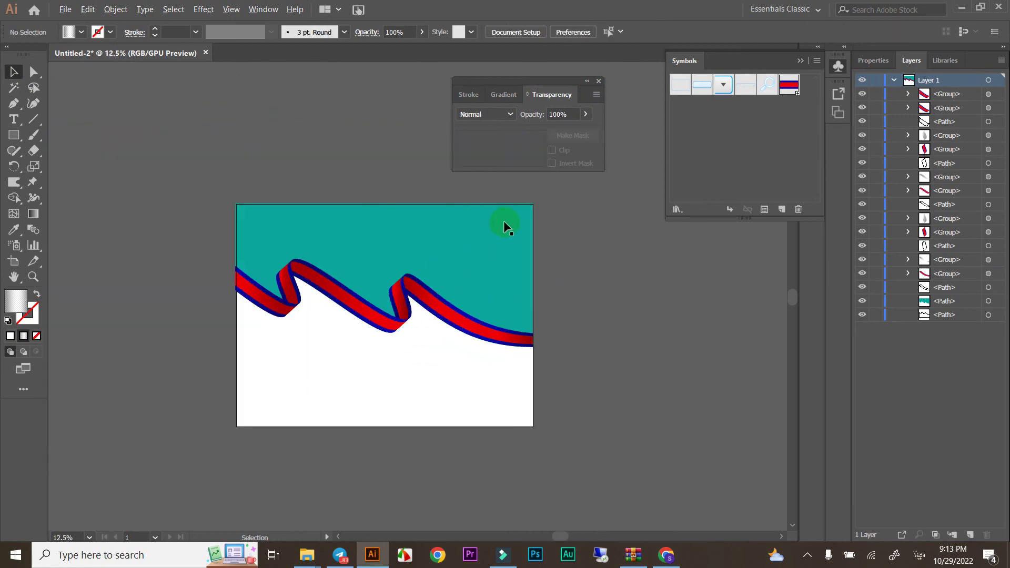
pyautogui.scroll(1, 503, 220)
pyautogui.scroll(1, 503, 221)
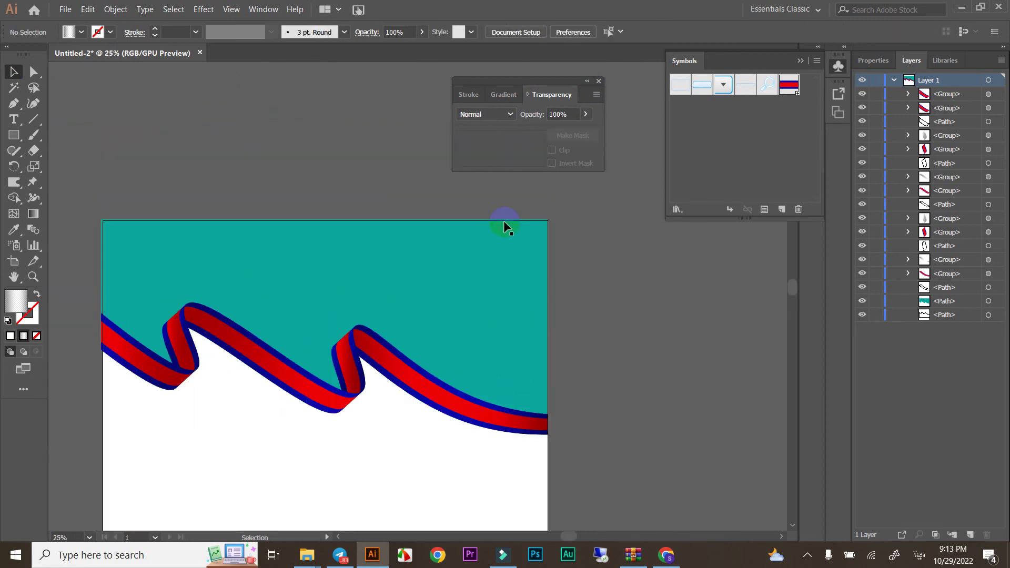
pyautogui.scroll(-3, 505, 231)
pyautogui.scroll(2, 508, 248)
pyautogui.scroll(1, 509, 250)
pyautogui.scroll(-1, 316, 264)
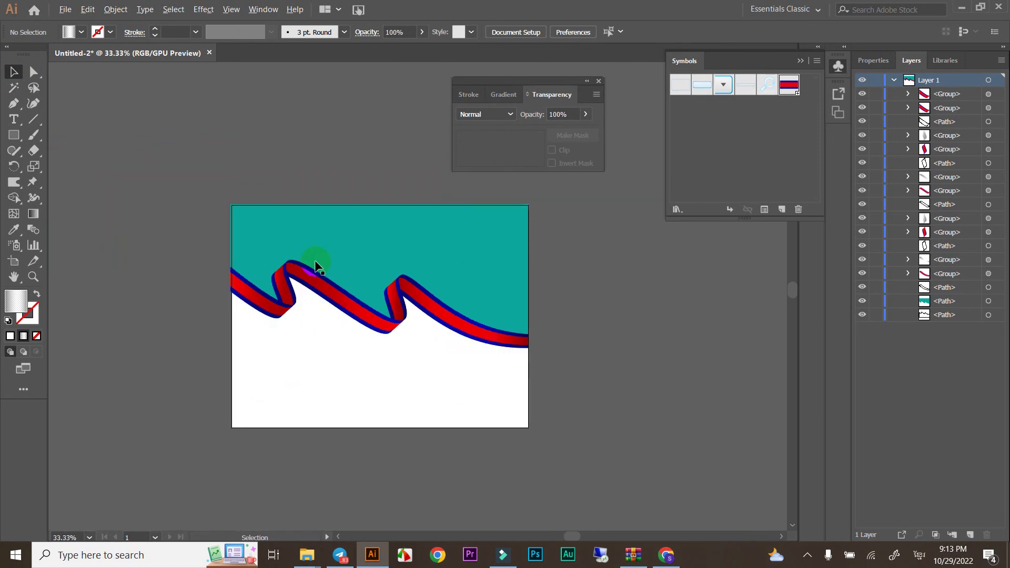
pyautogui.scroll(1, 266, 293)
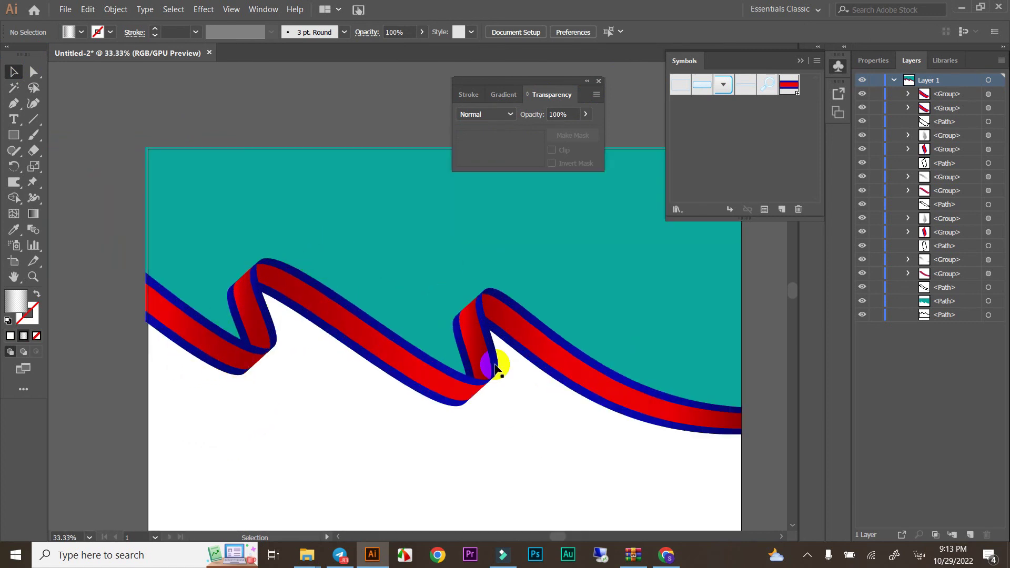
pyautogui.scroll(-1, 67, 332)
pyautogui.scroll(-3, 69, 329)
pyautogui.scroll(1, 93, 320)
pyautogui.scroll(2, 248, 308)
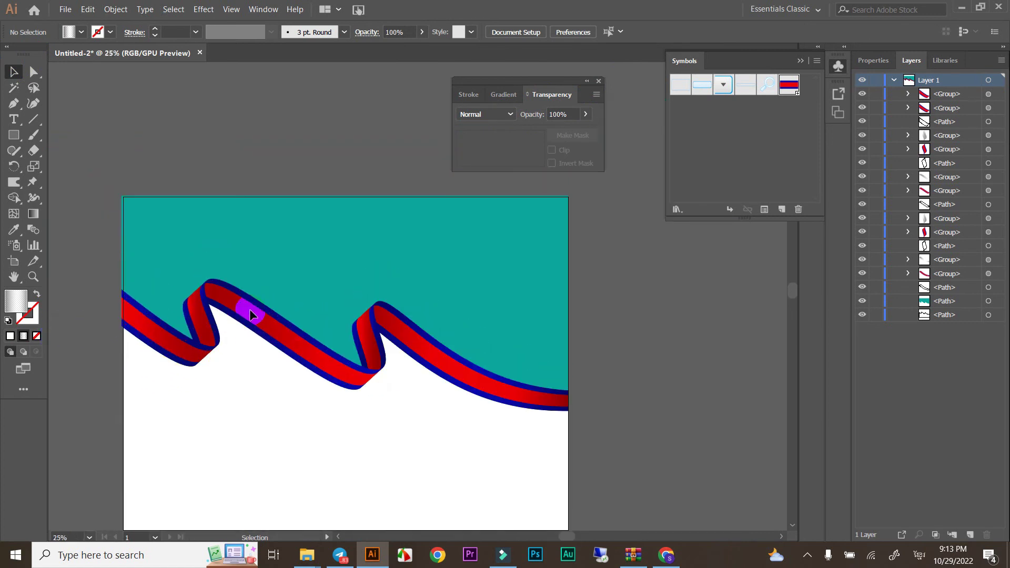
pyautogui.scroll(-2, 649, 344)
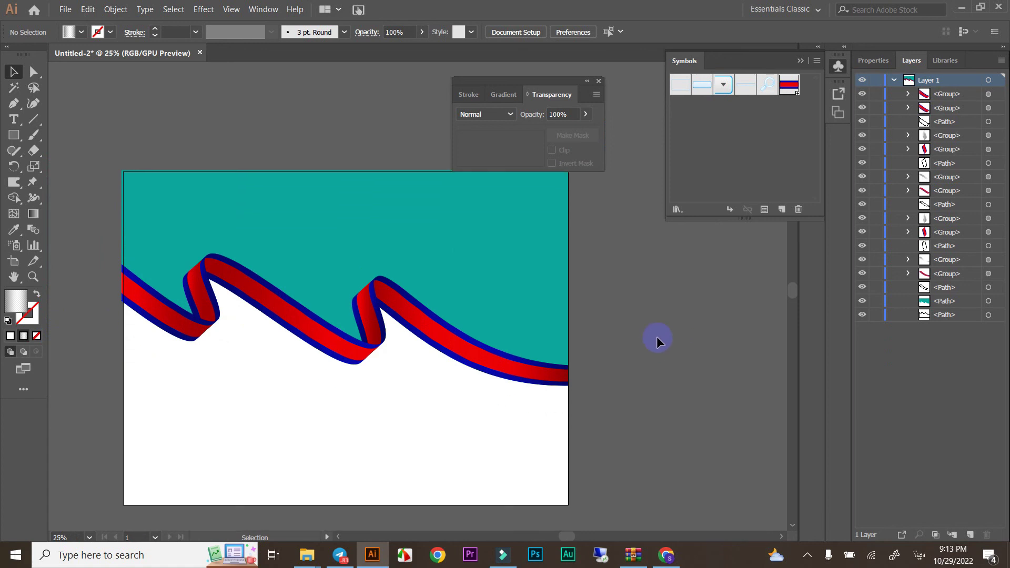
pyautogui.scroll(1, 478, 249)
pyautogui.scroll(-2, 513, 253)
pyautogui.scroll(2, 470, 254)
pyautogui.scroll(1, 506, 251)
pyautogui.scroll(2, 513, 252)
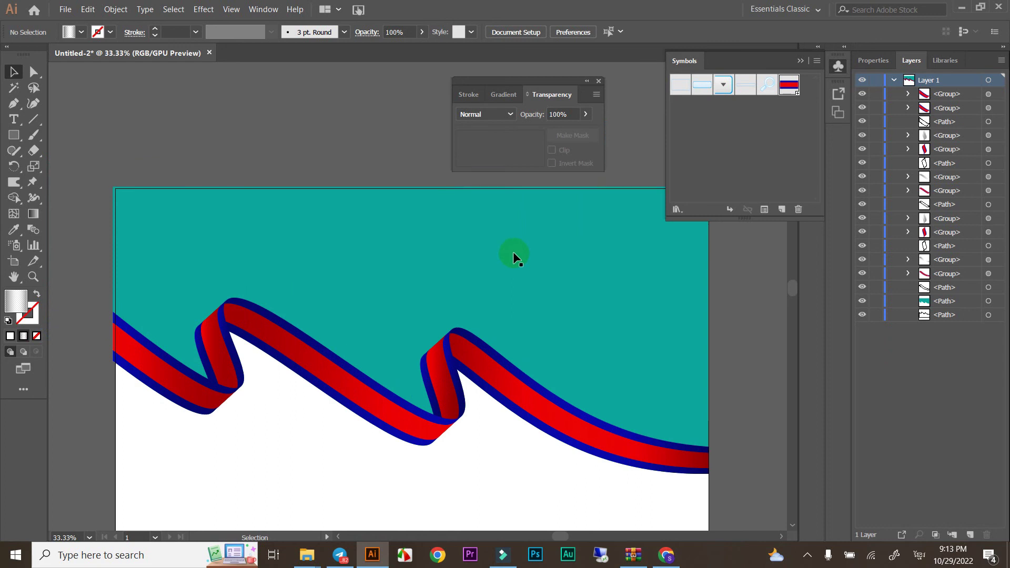
pyautogui.scroll(-2, 270, 257)
pyautogui.scroll(1, 326, 252)
pyautogui.scroll(2, 351, 248)
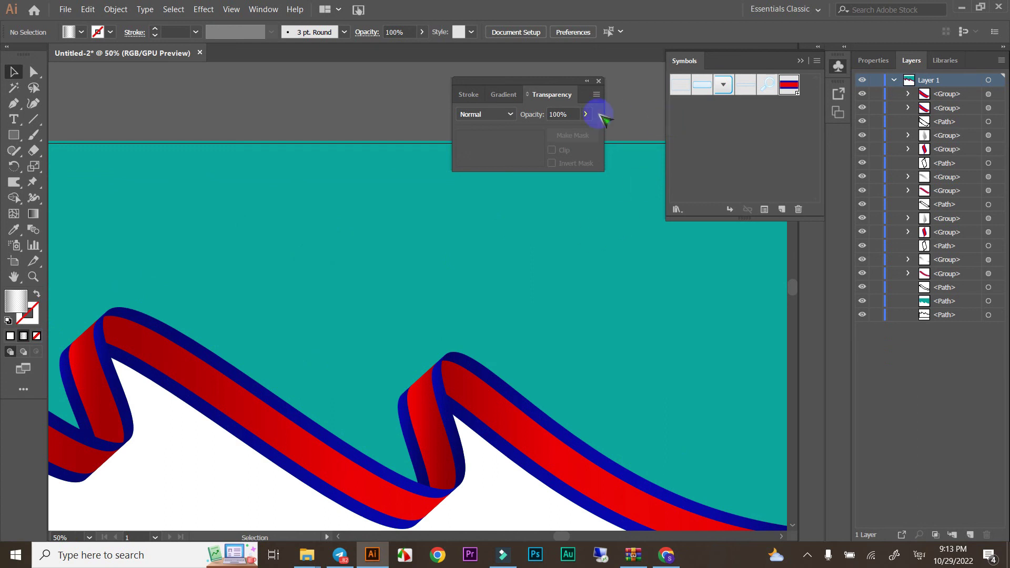
pyautogui.scroll(-2, 575, 245)
pyautogui.scroll(-1, 533, 328)
pyautogui.scroll(1, 670, 305)
pyautogui.scroll(1, 670, 304)
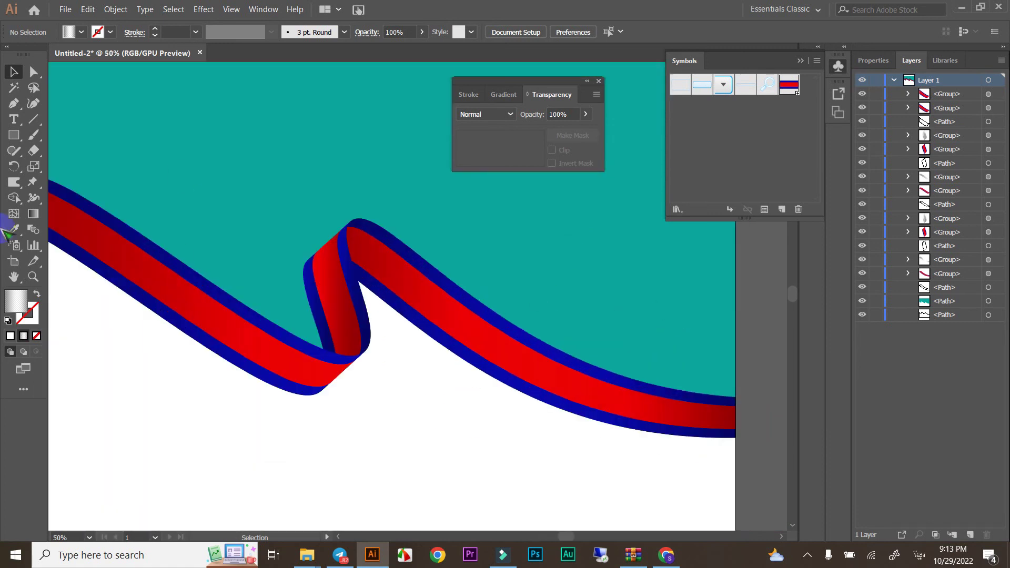